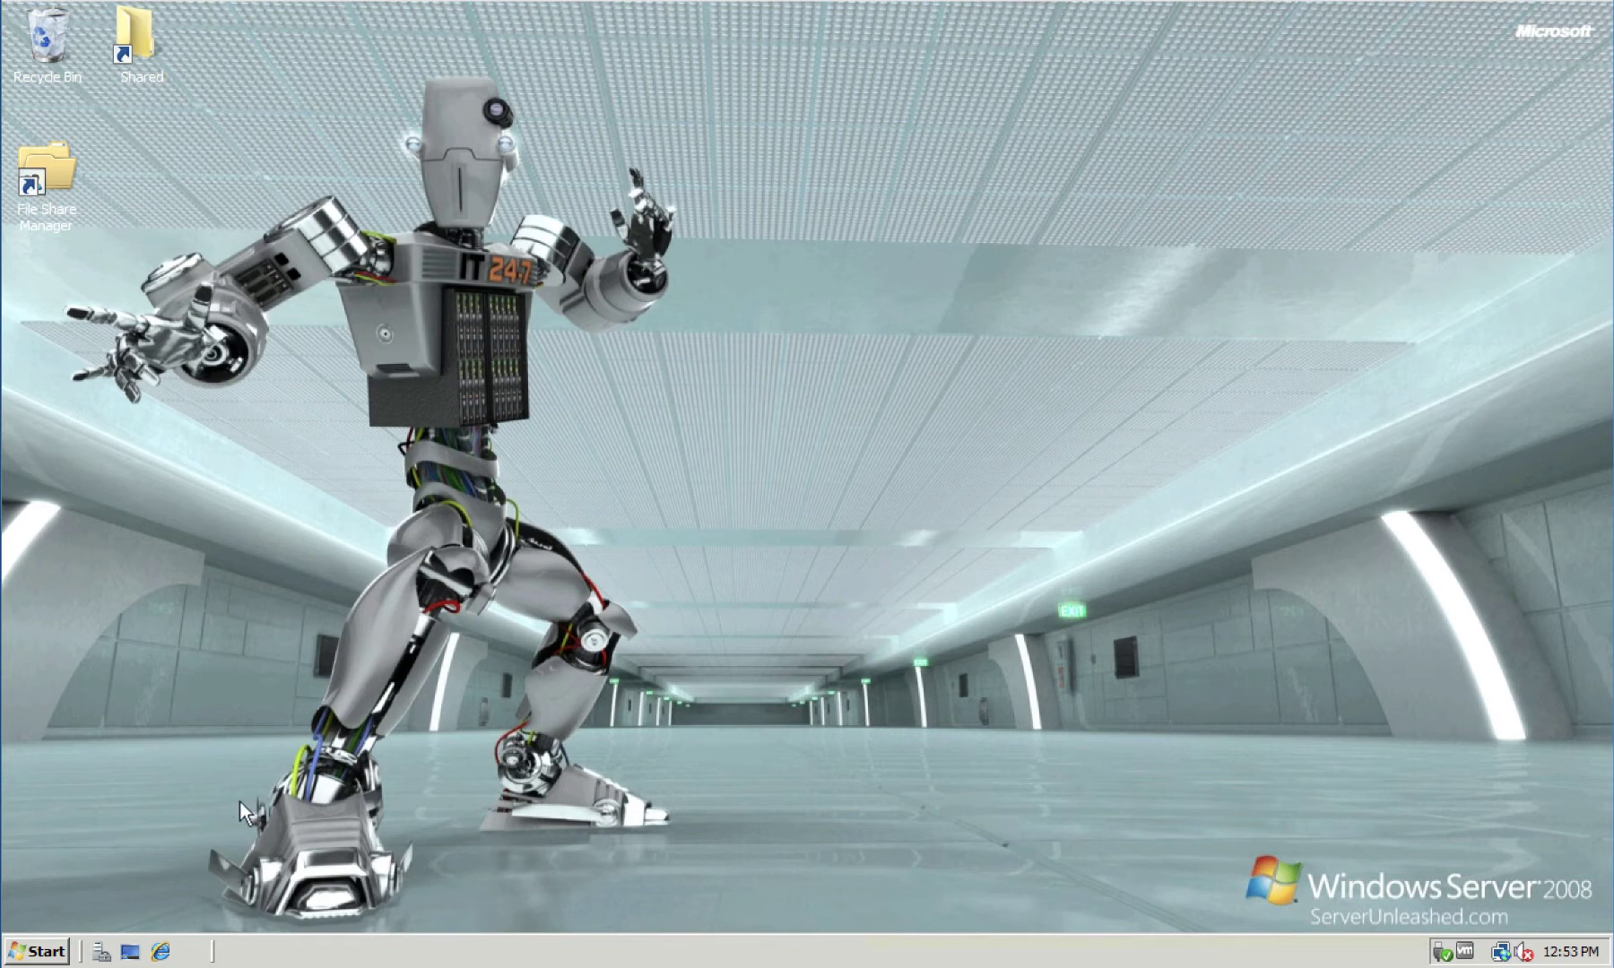
- Check the Windows version with winver from a command prompt, then close both windows
click(52, 953)
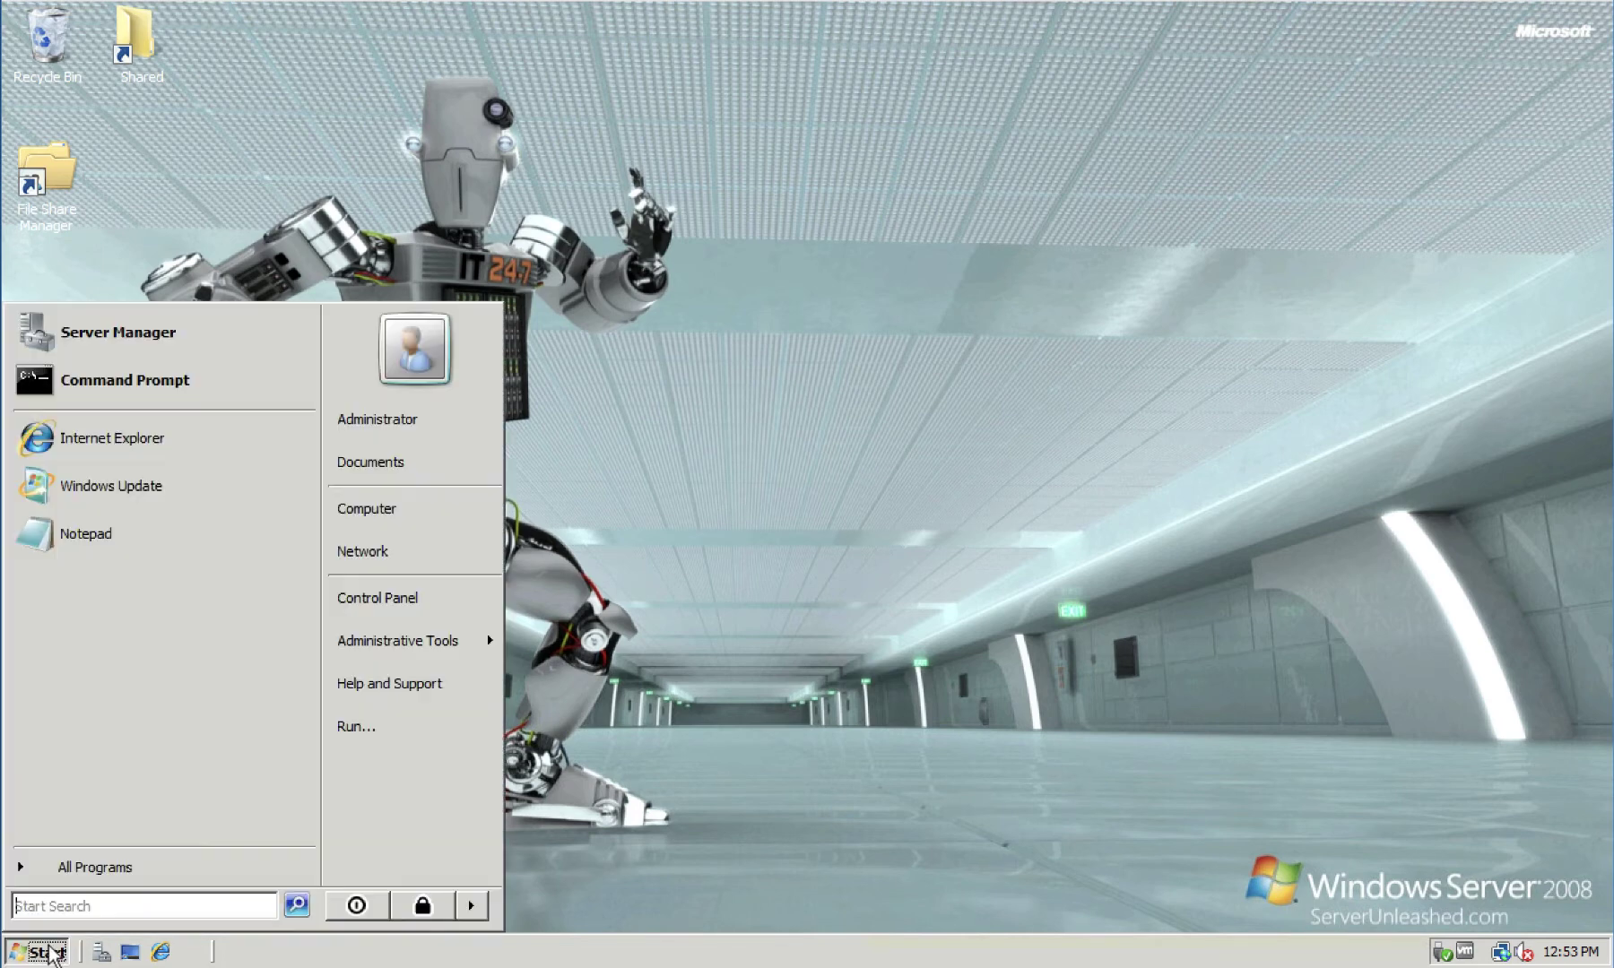
click(93, 395)
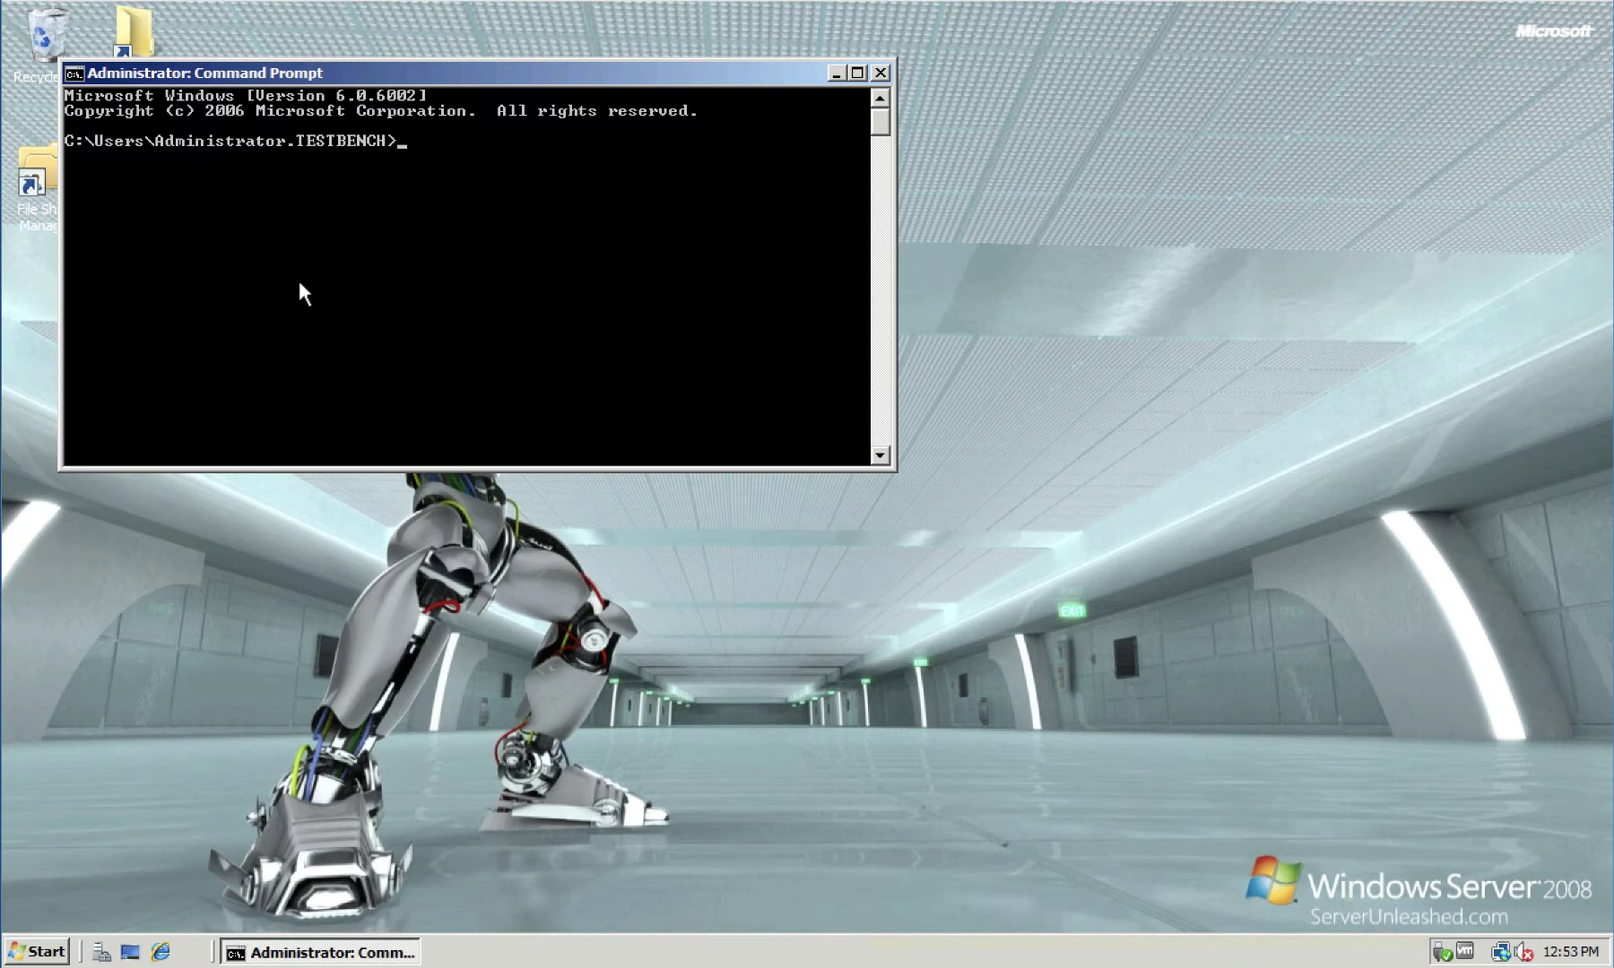
text(winver)
key(Return)
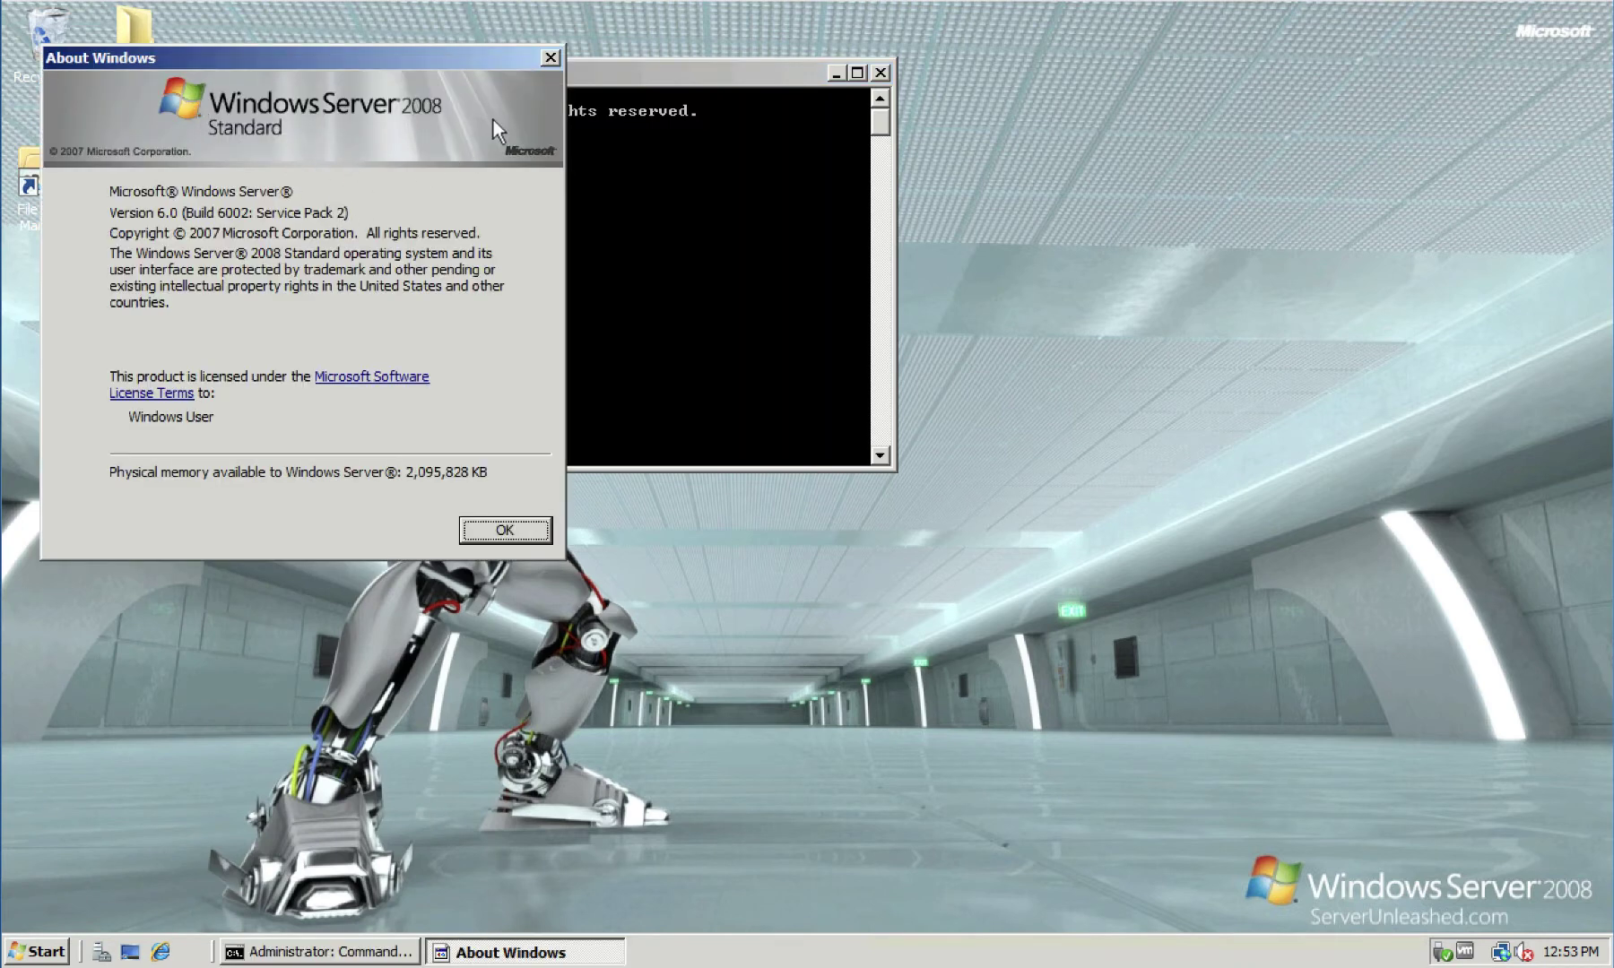
click(550, 58)
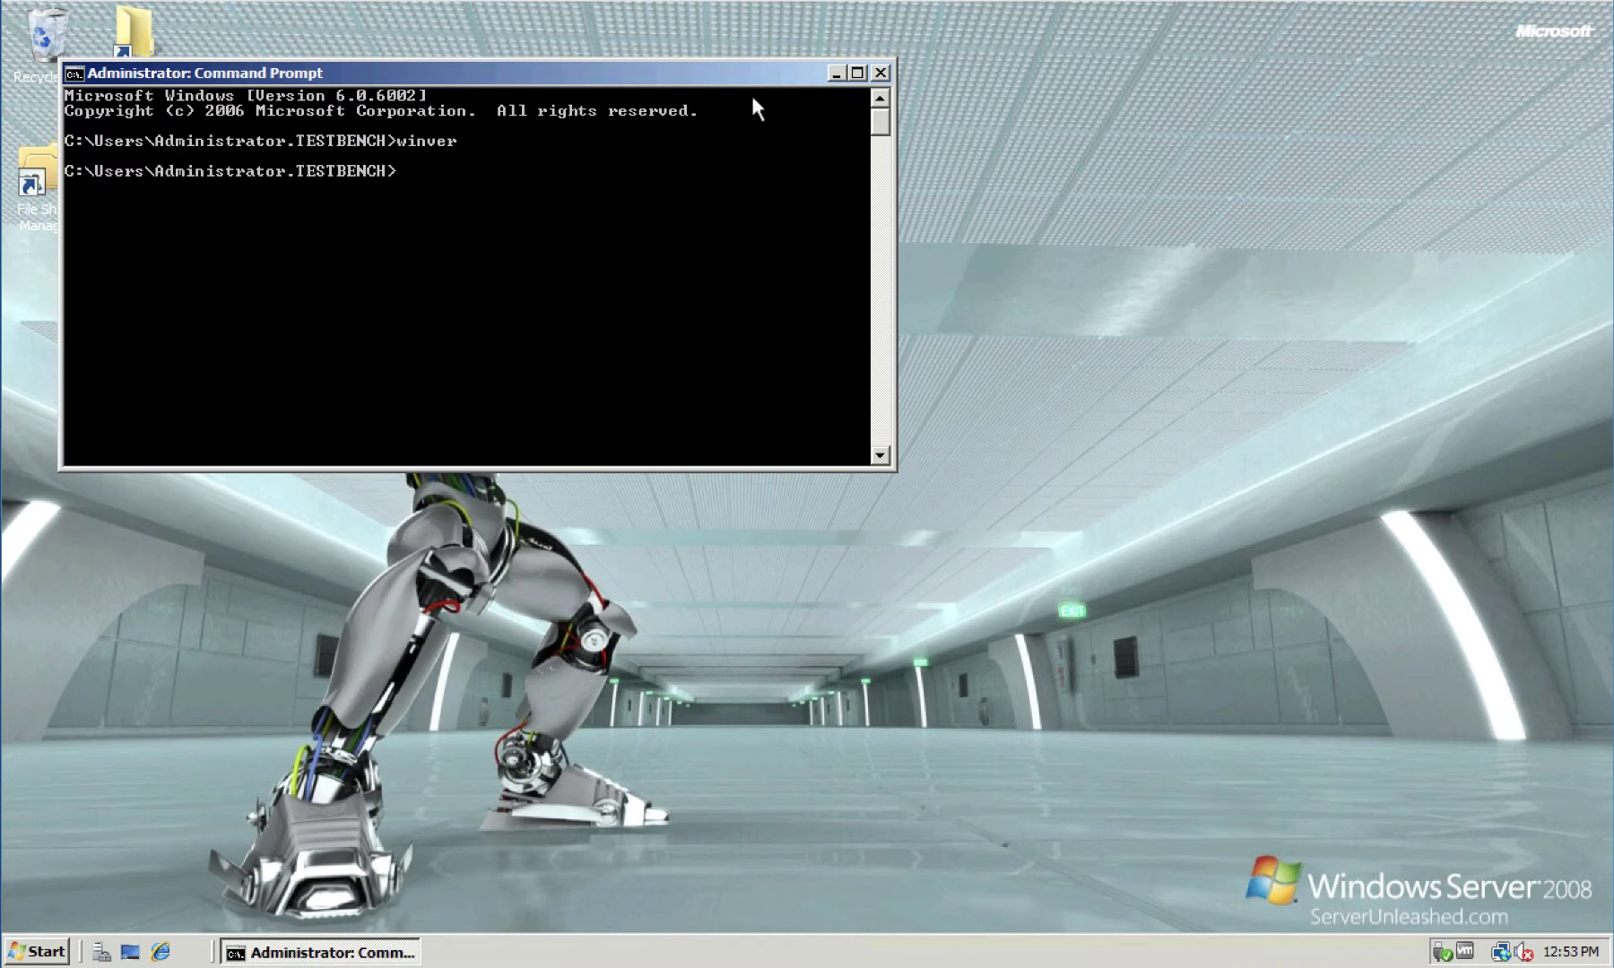
click(880, 73)
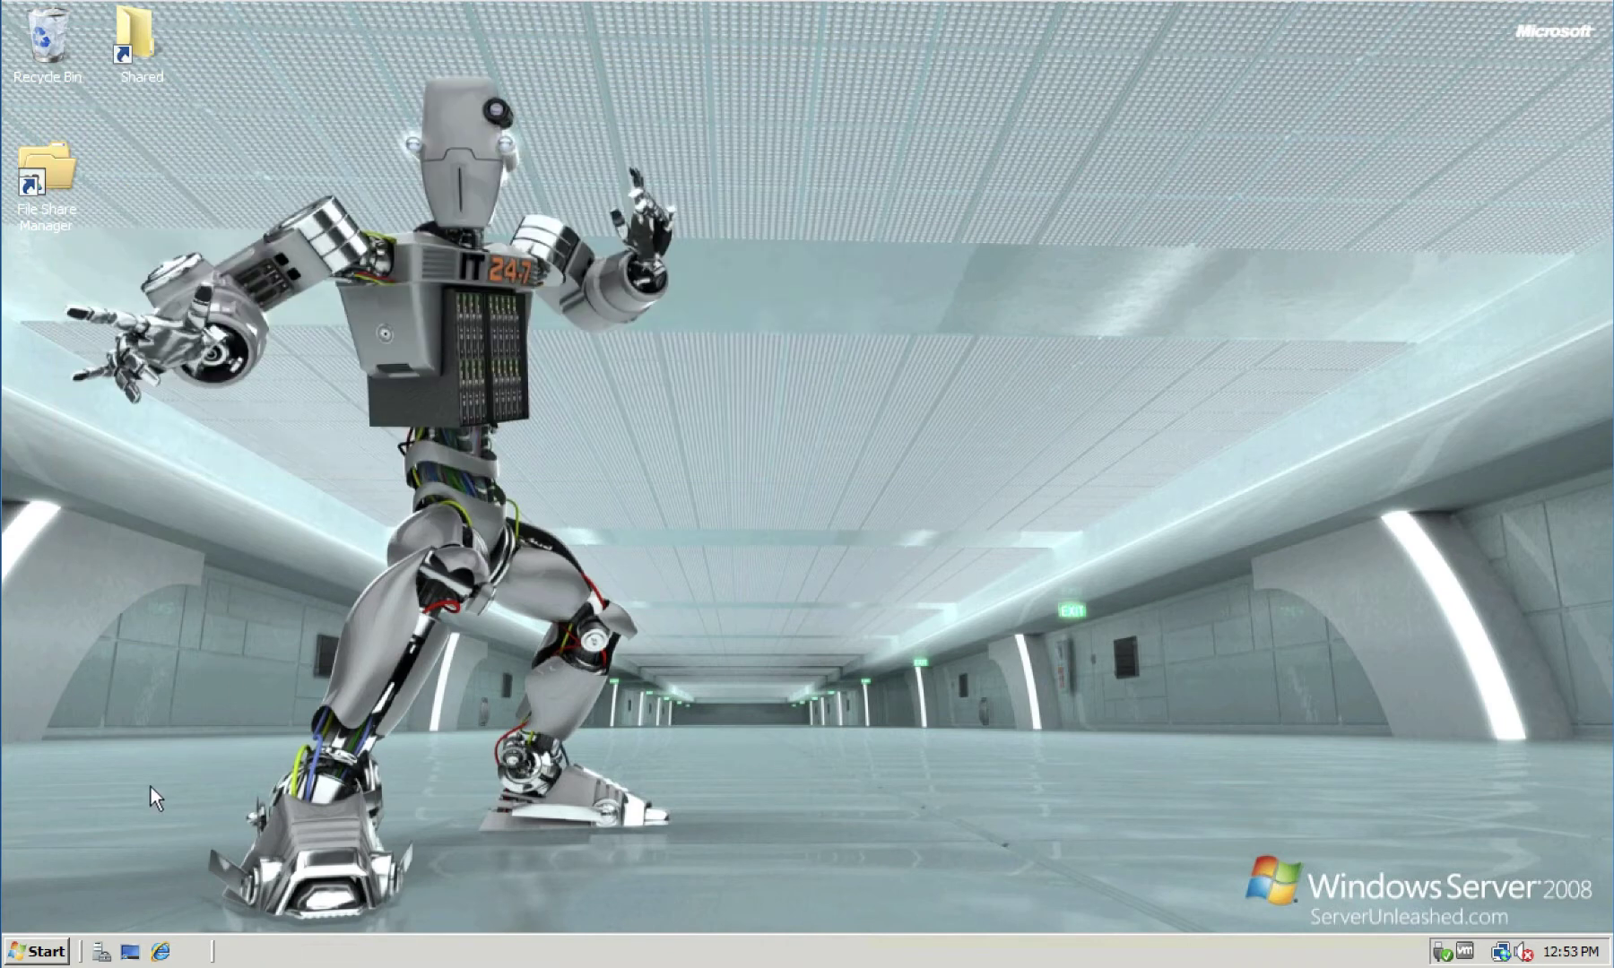
- Explore the Start Menu folder and review Computer's system properties (32-bit OS, 2.00 GB RAM)
right_click(15, 952)
click(52, 854)
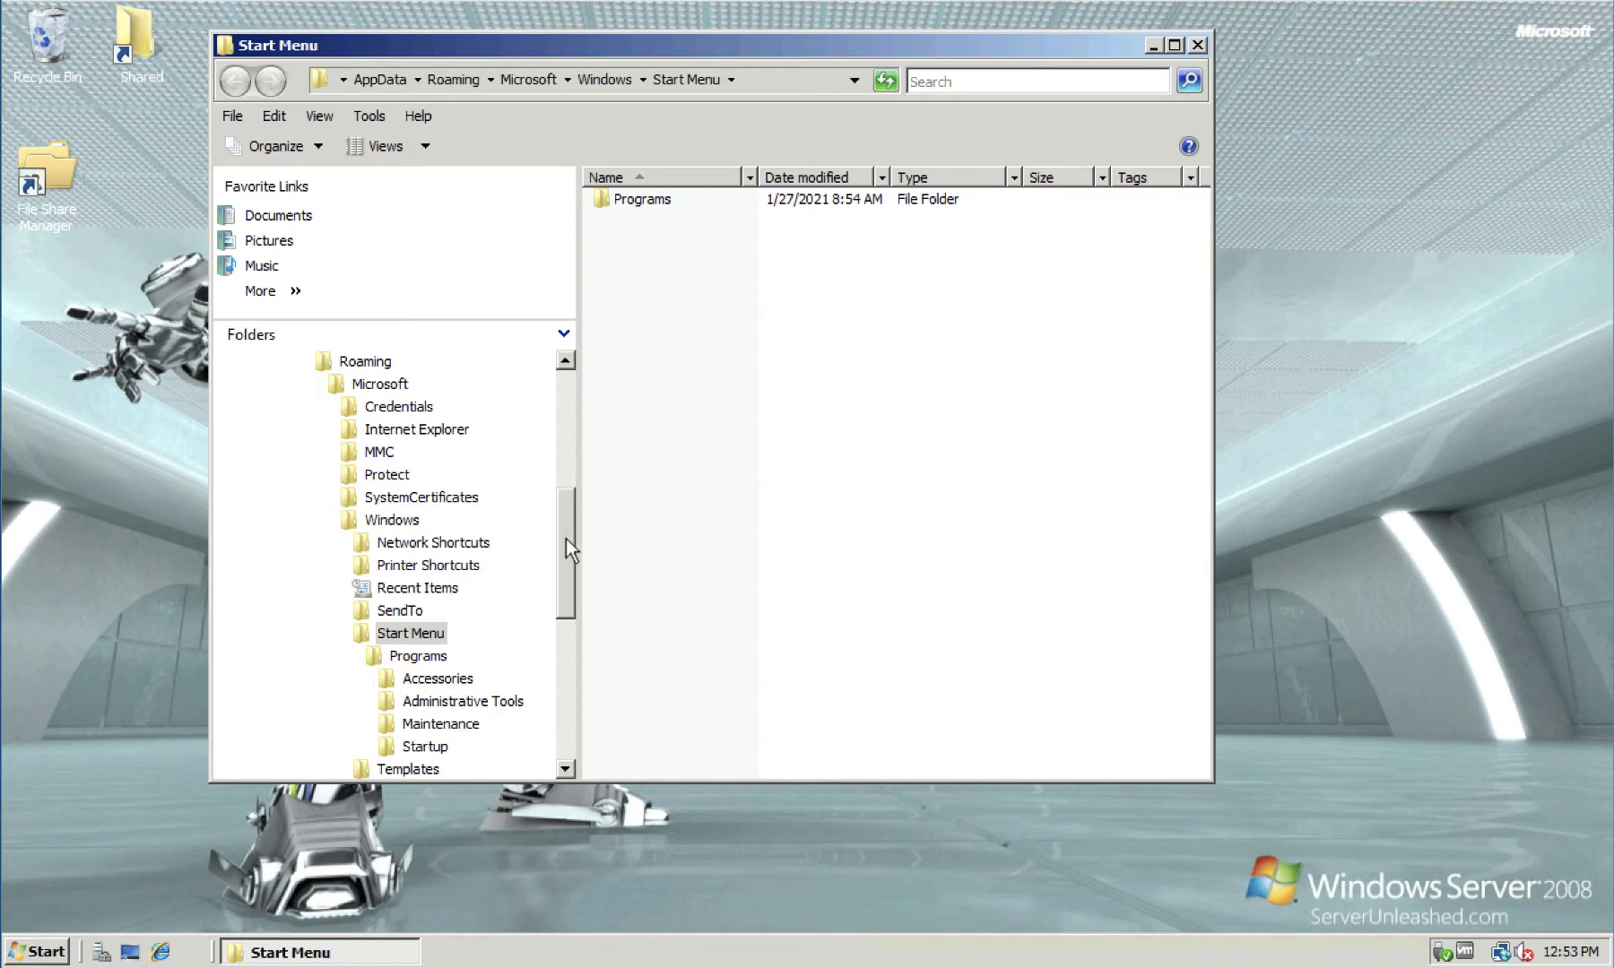
drag(566, 538, 555, 421)
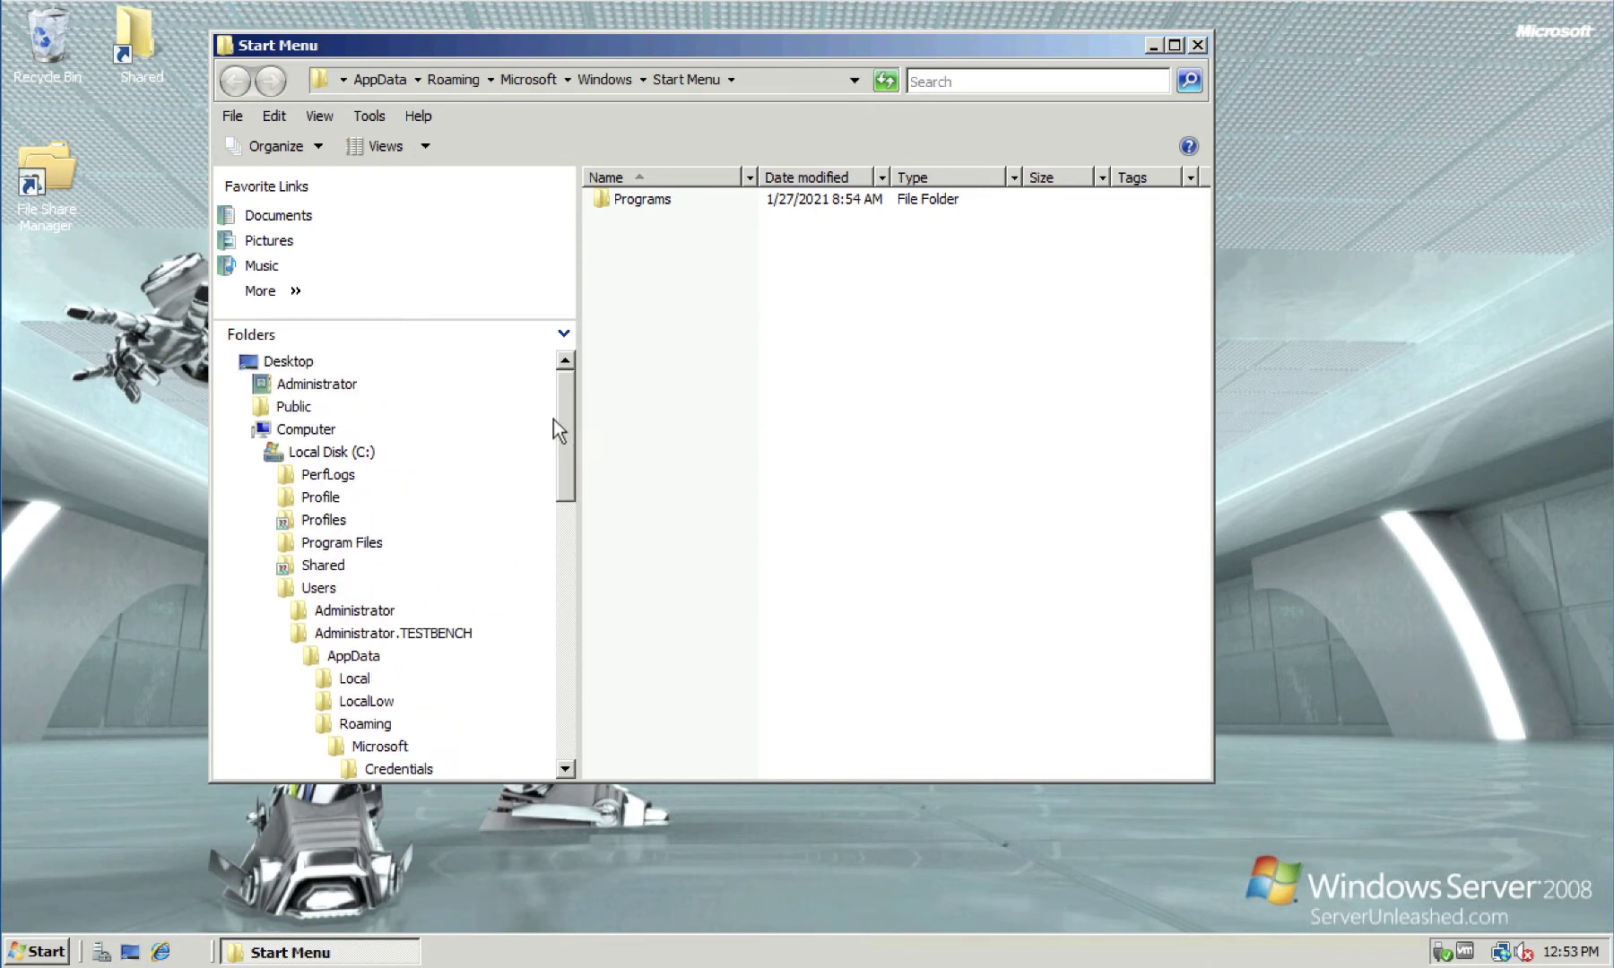
click(300, 429)
right_click(294, 431)
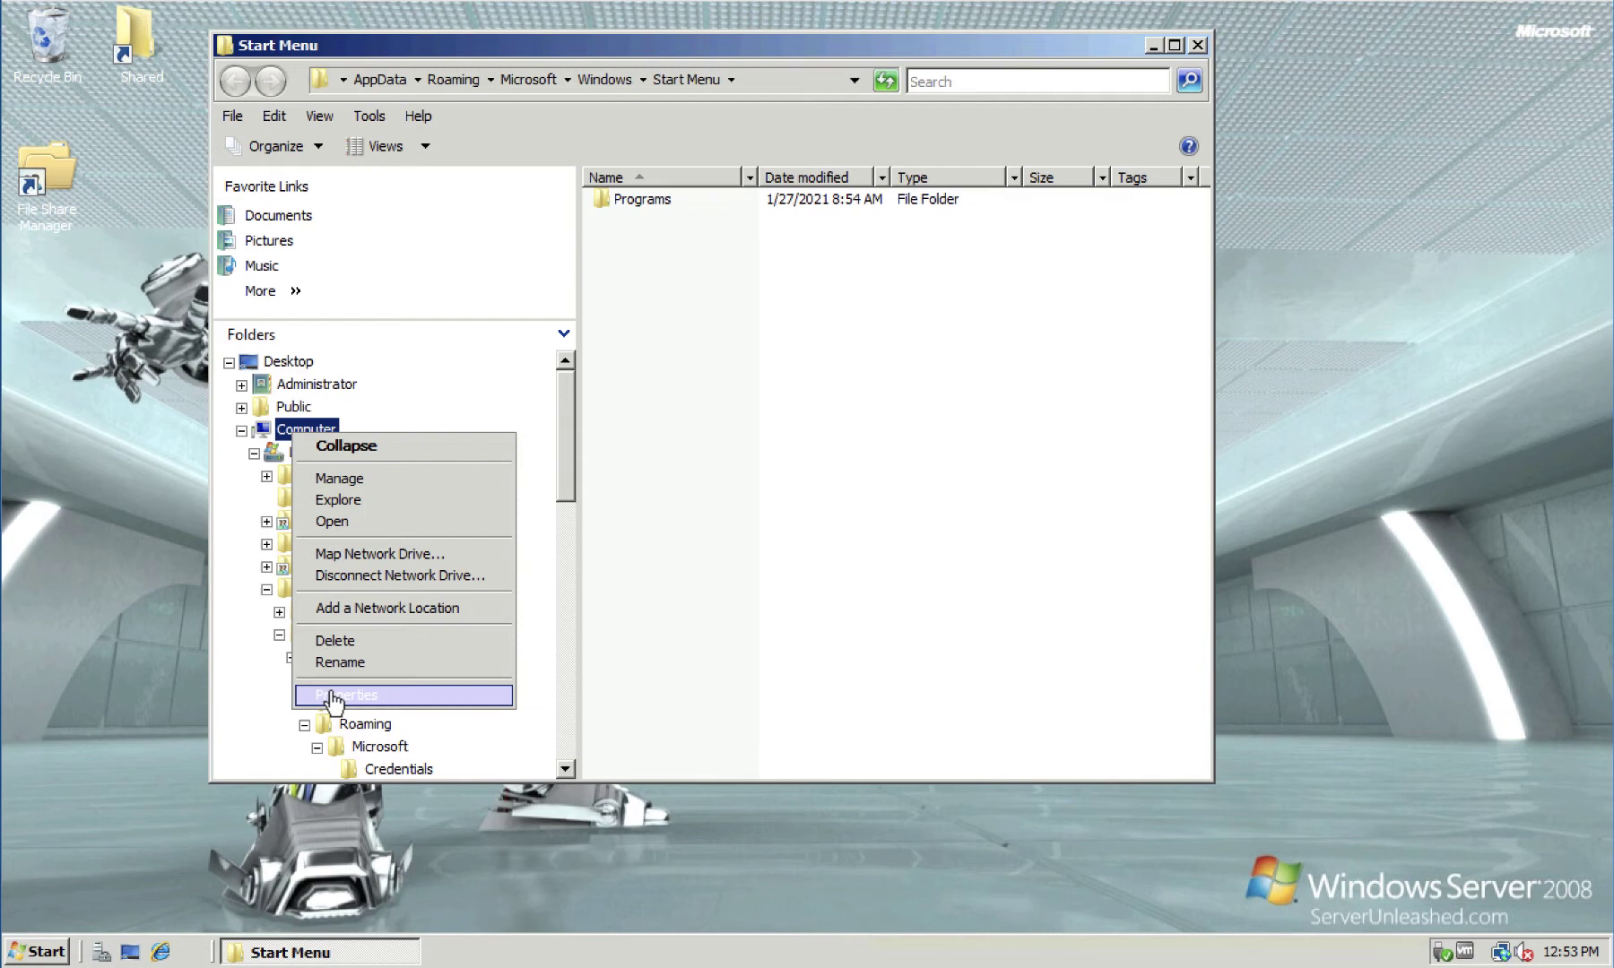
click(347, 695)
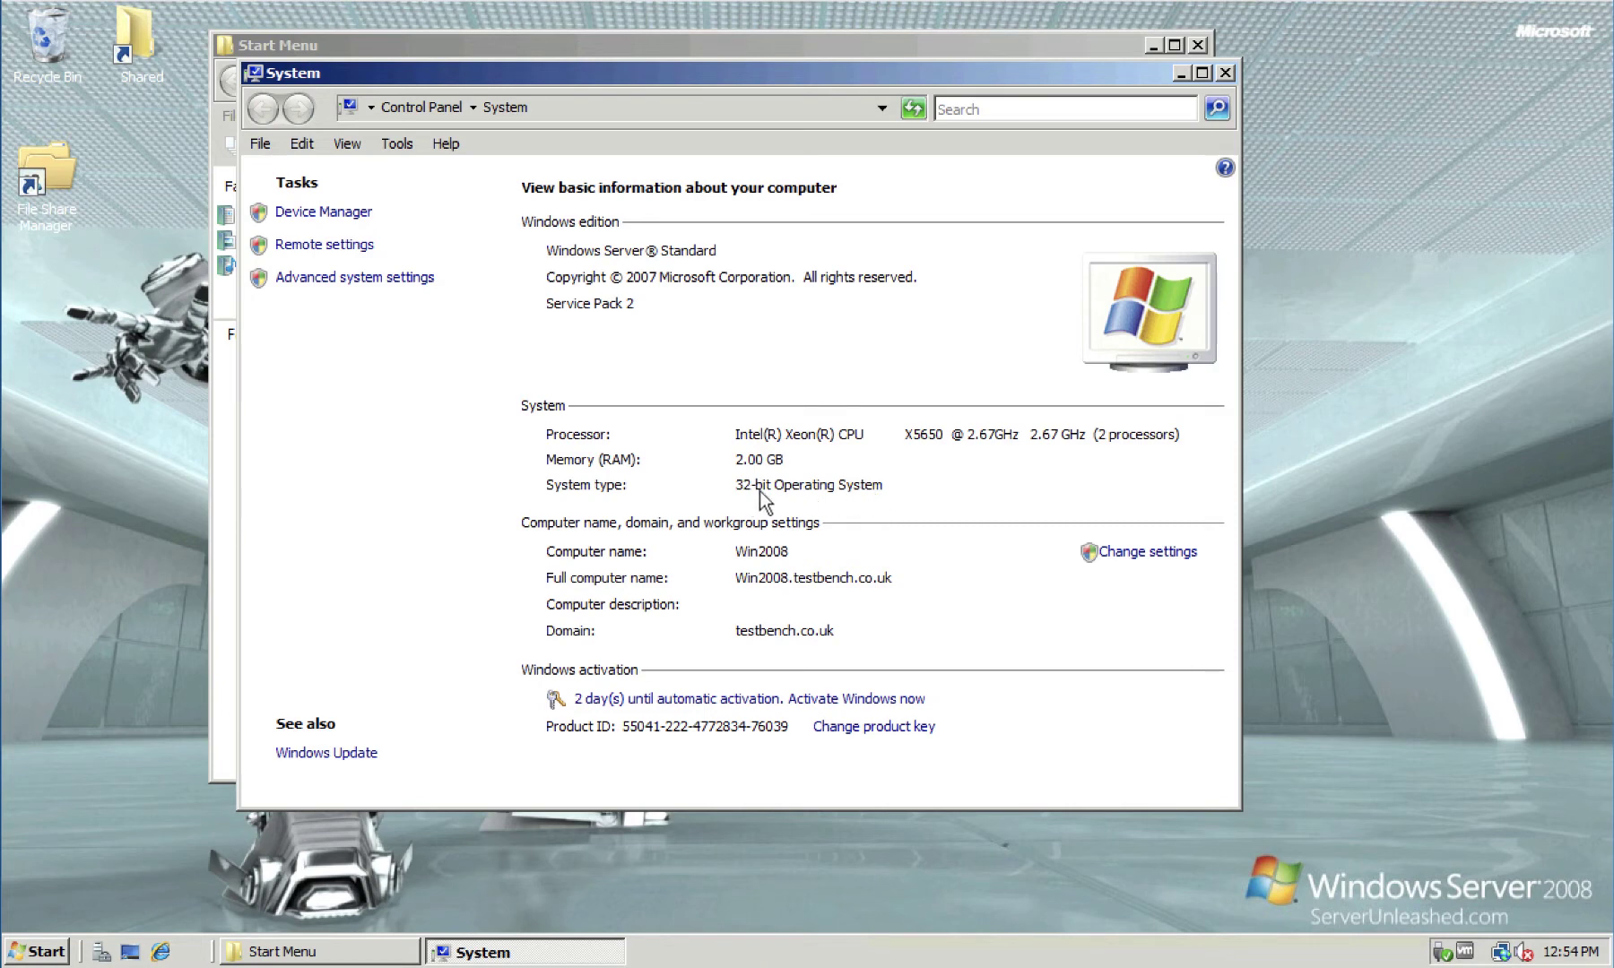
click(1224, 74)
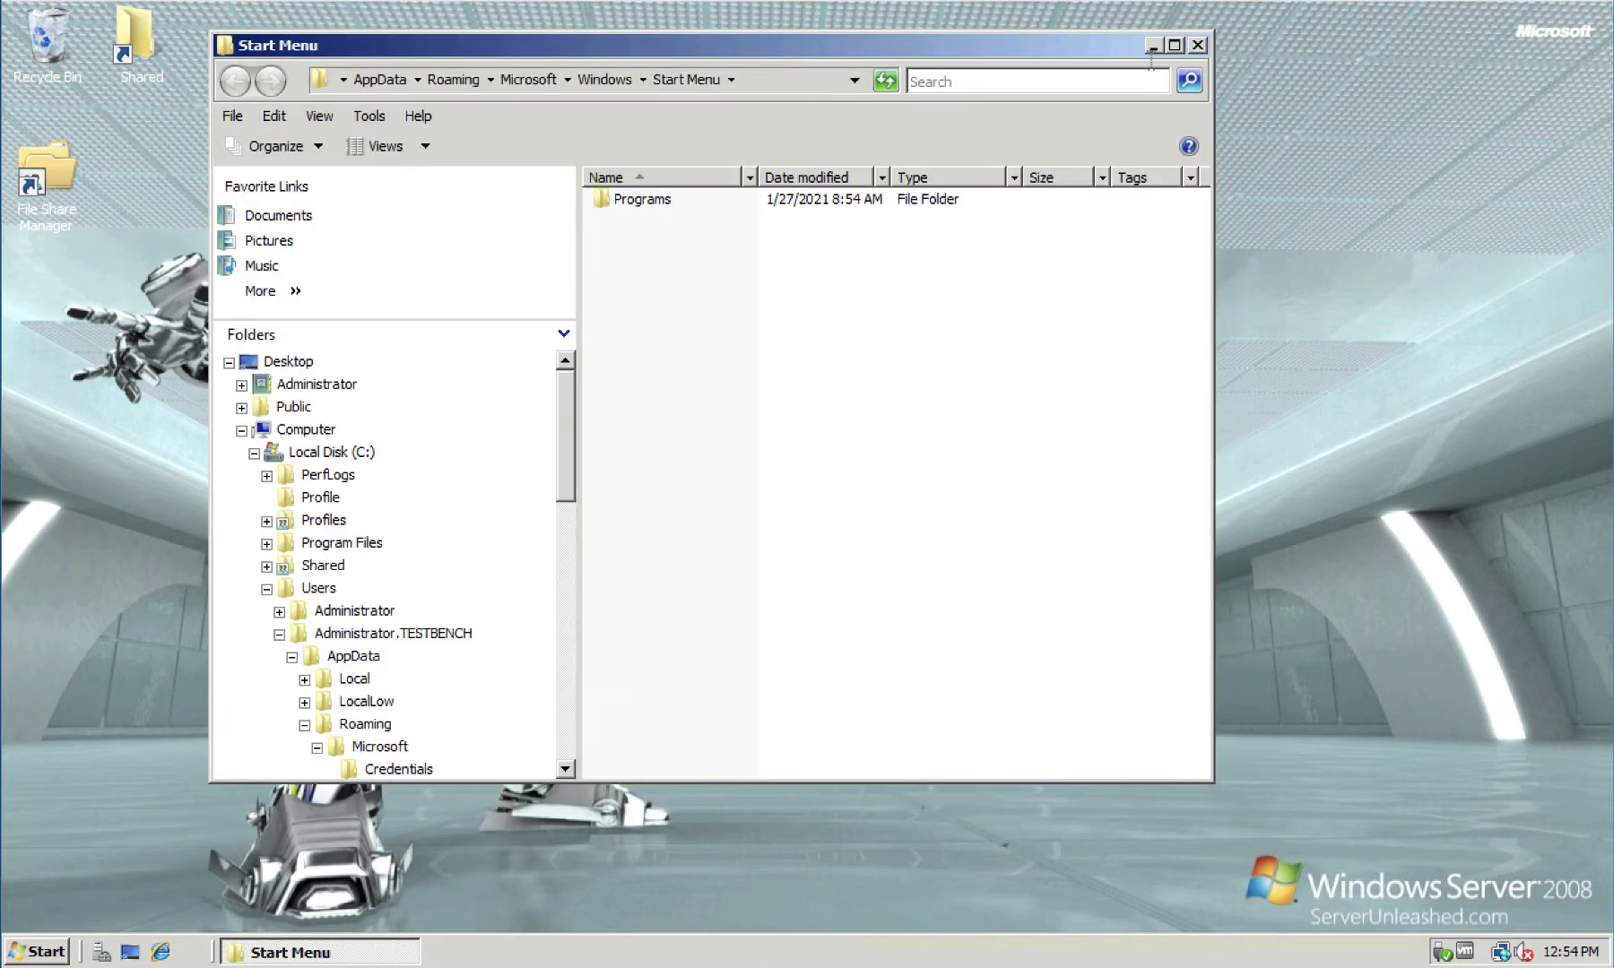
- Browse the Shared and Profiles folders on C:, declining access to a user profile folder
click(321, 453)
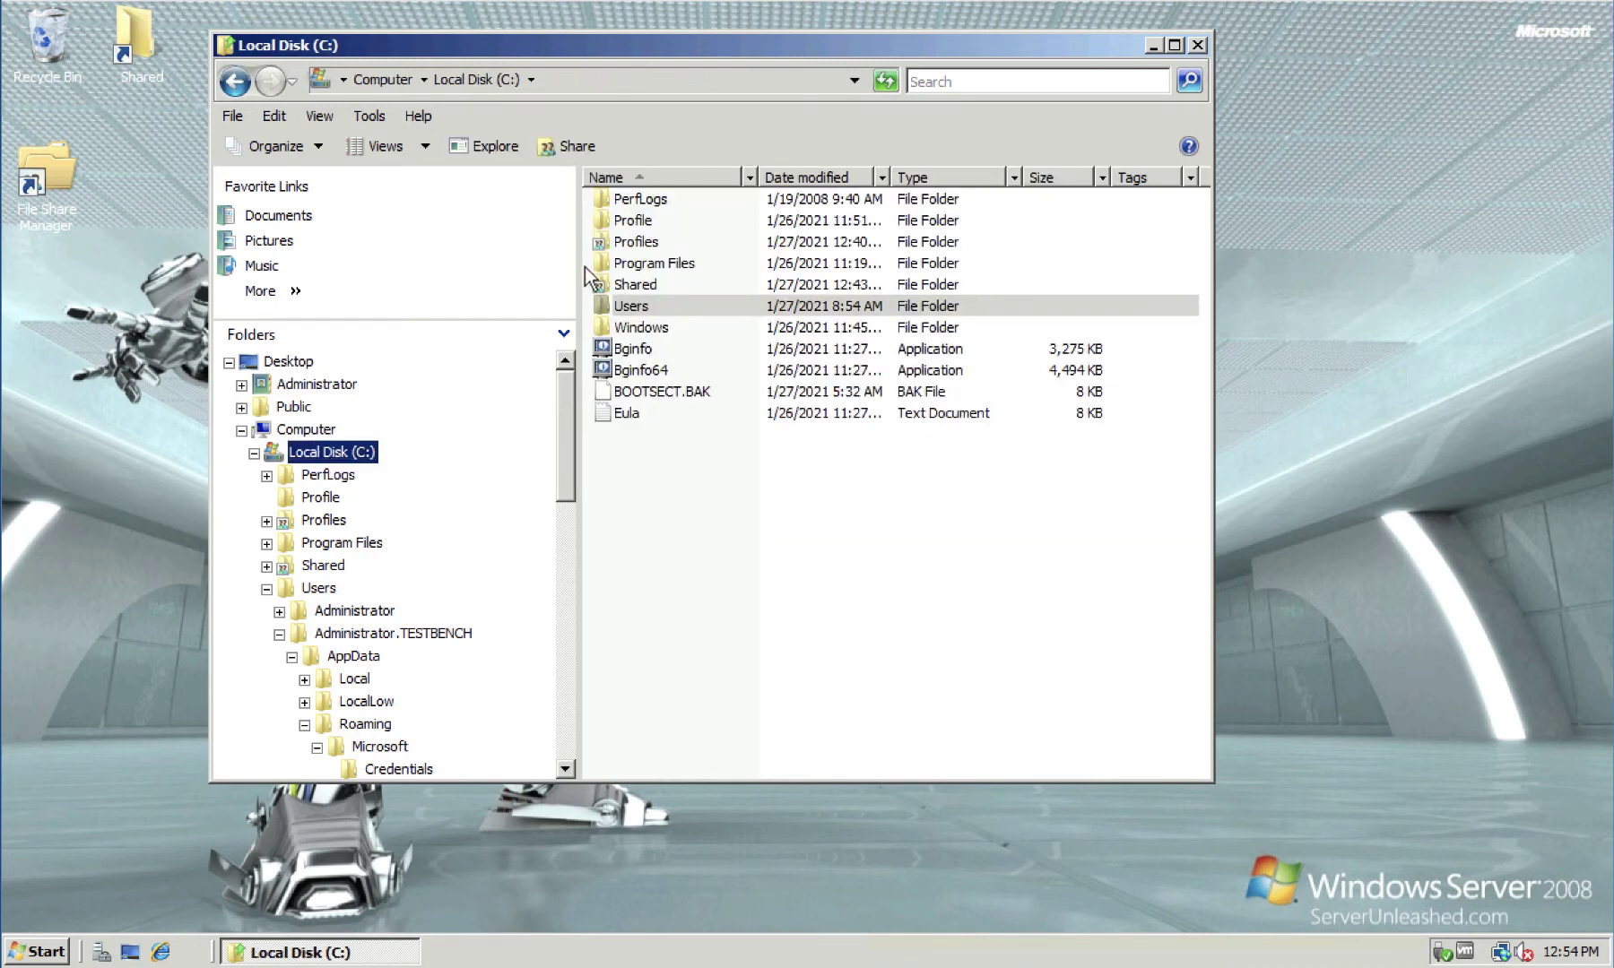
double_click(635, 285)
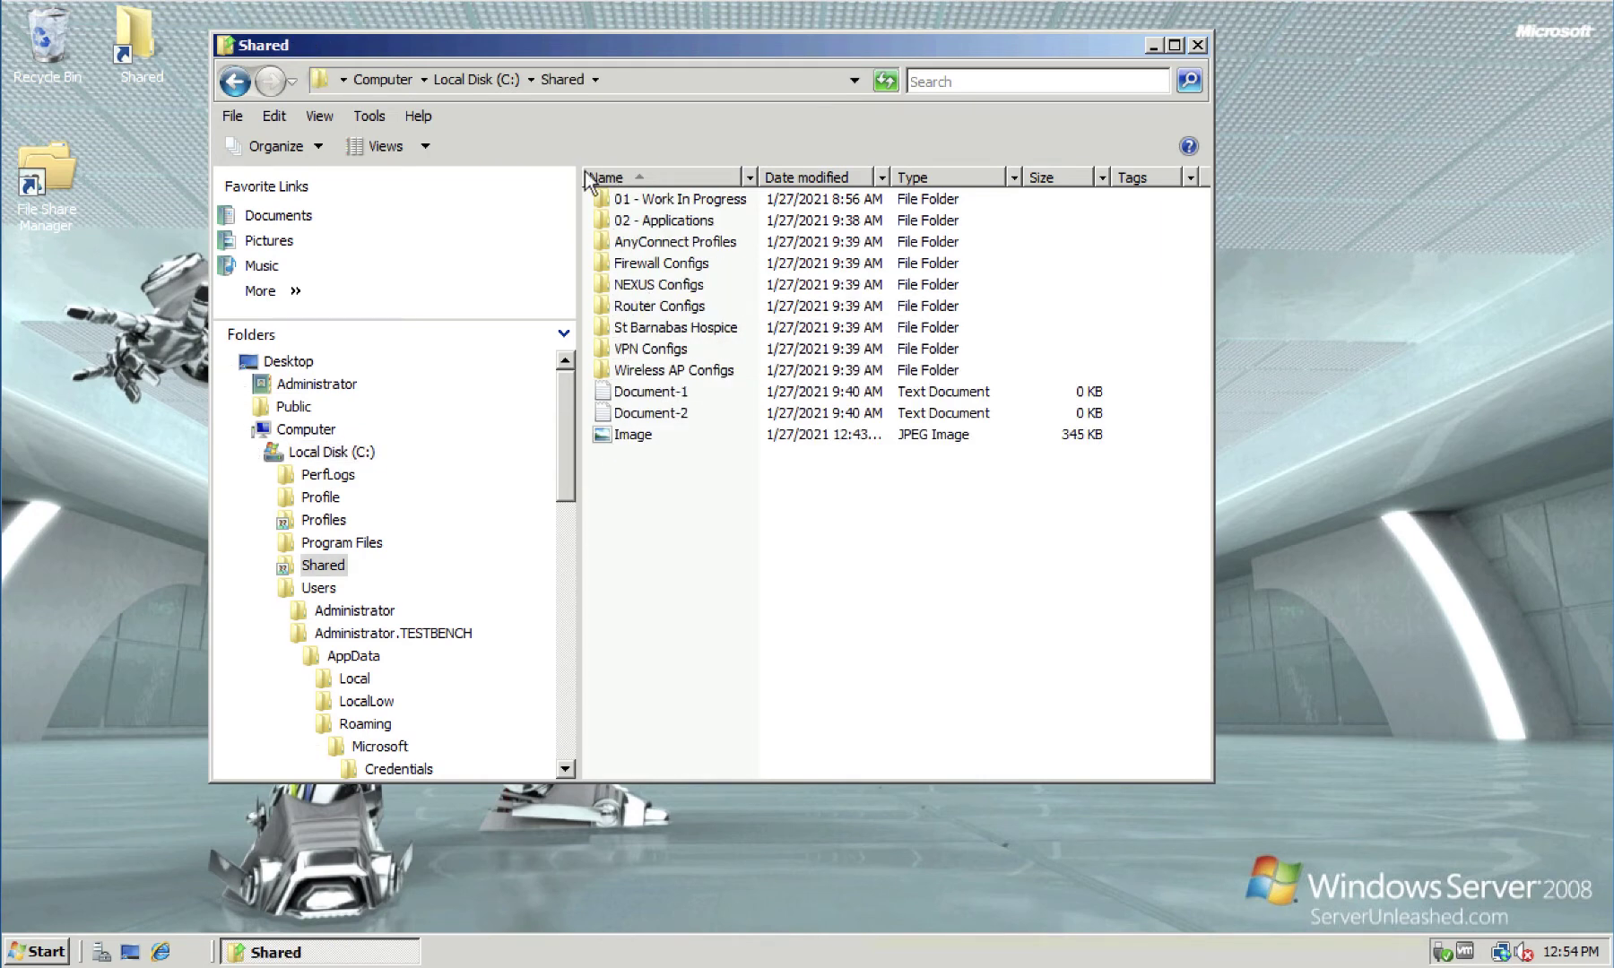
click(455, 80)
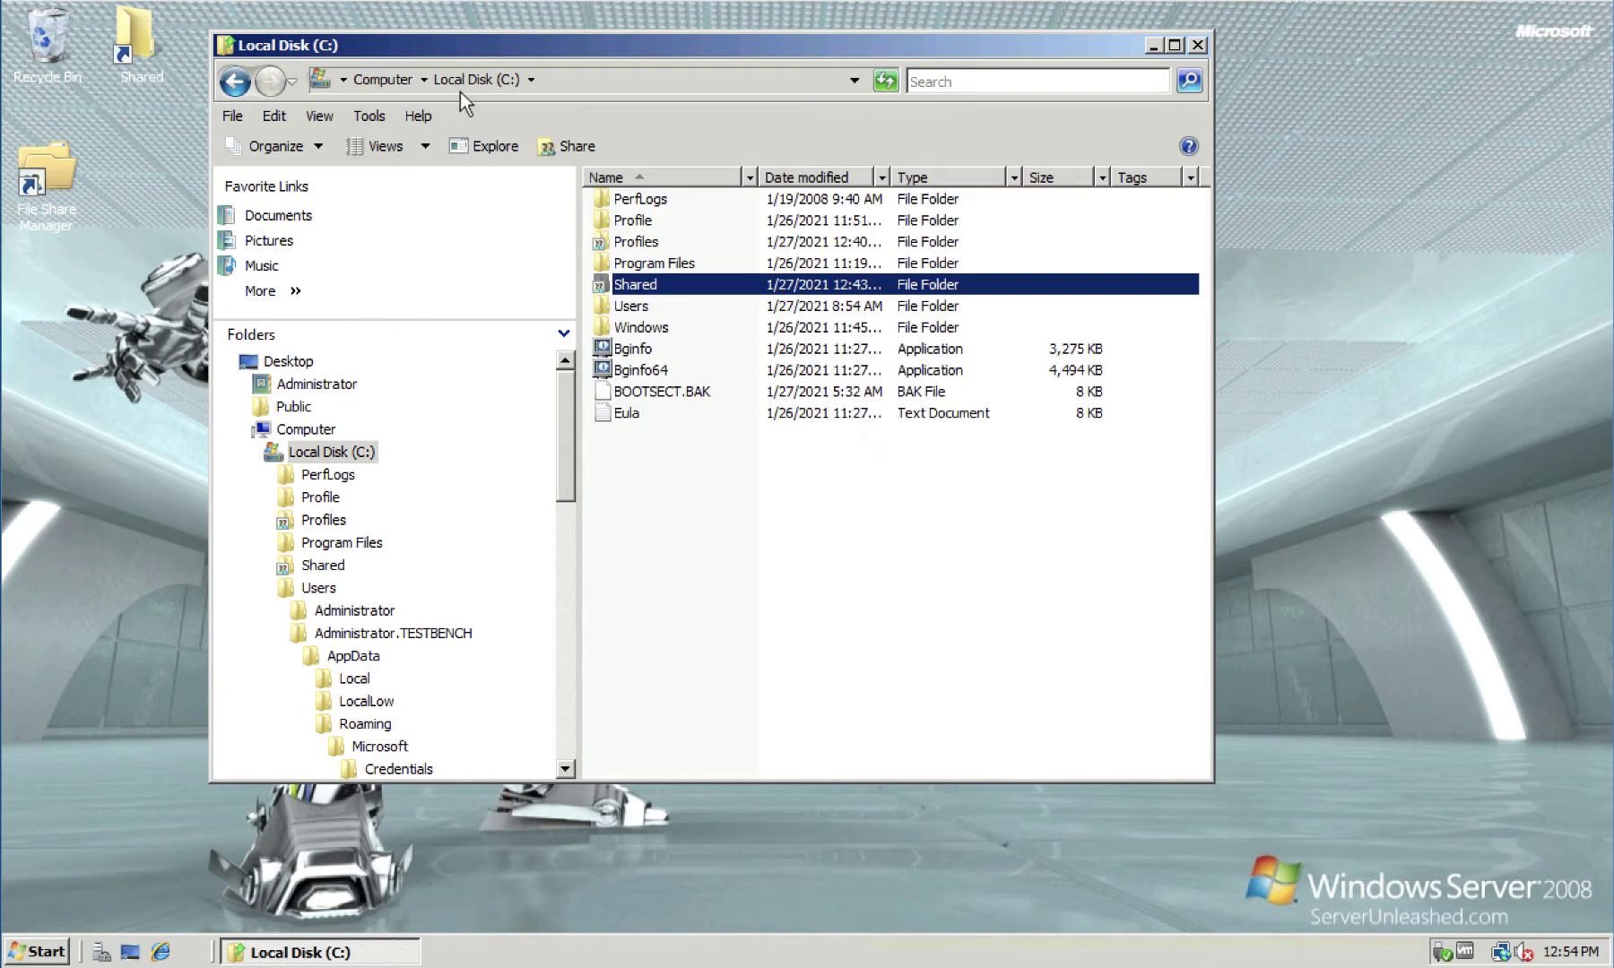
double_click(637, 242)
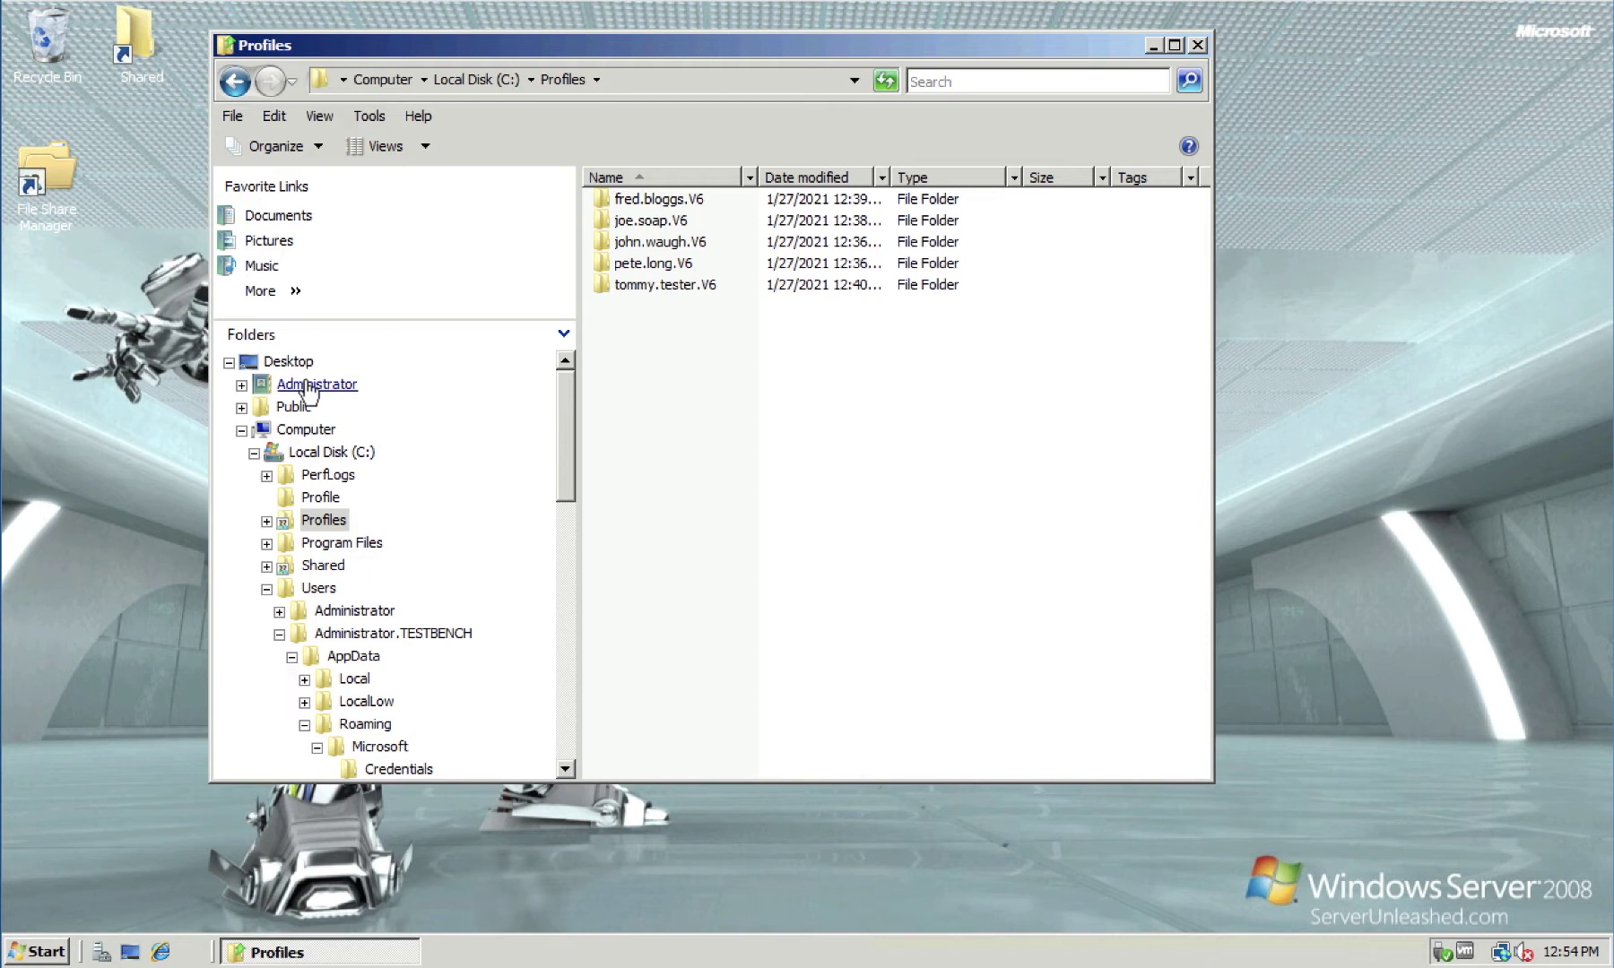
double_click(644, 207)
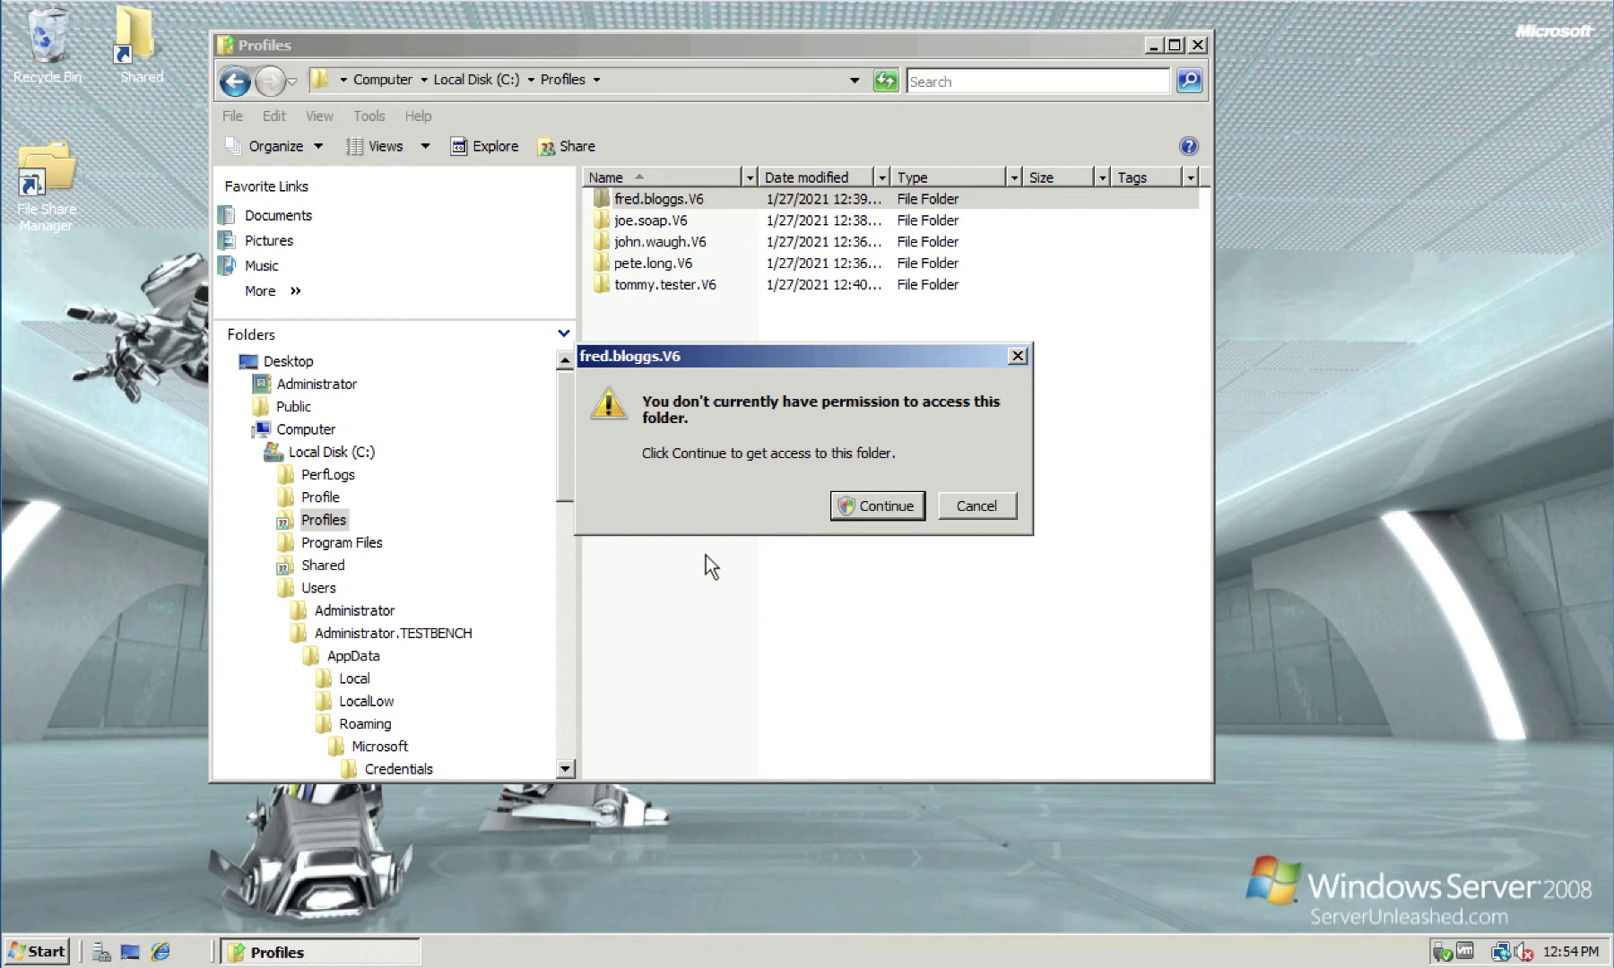
click(973, 506)
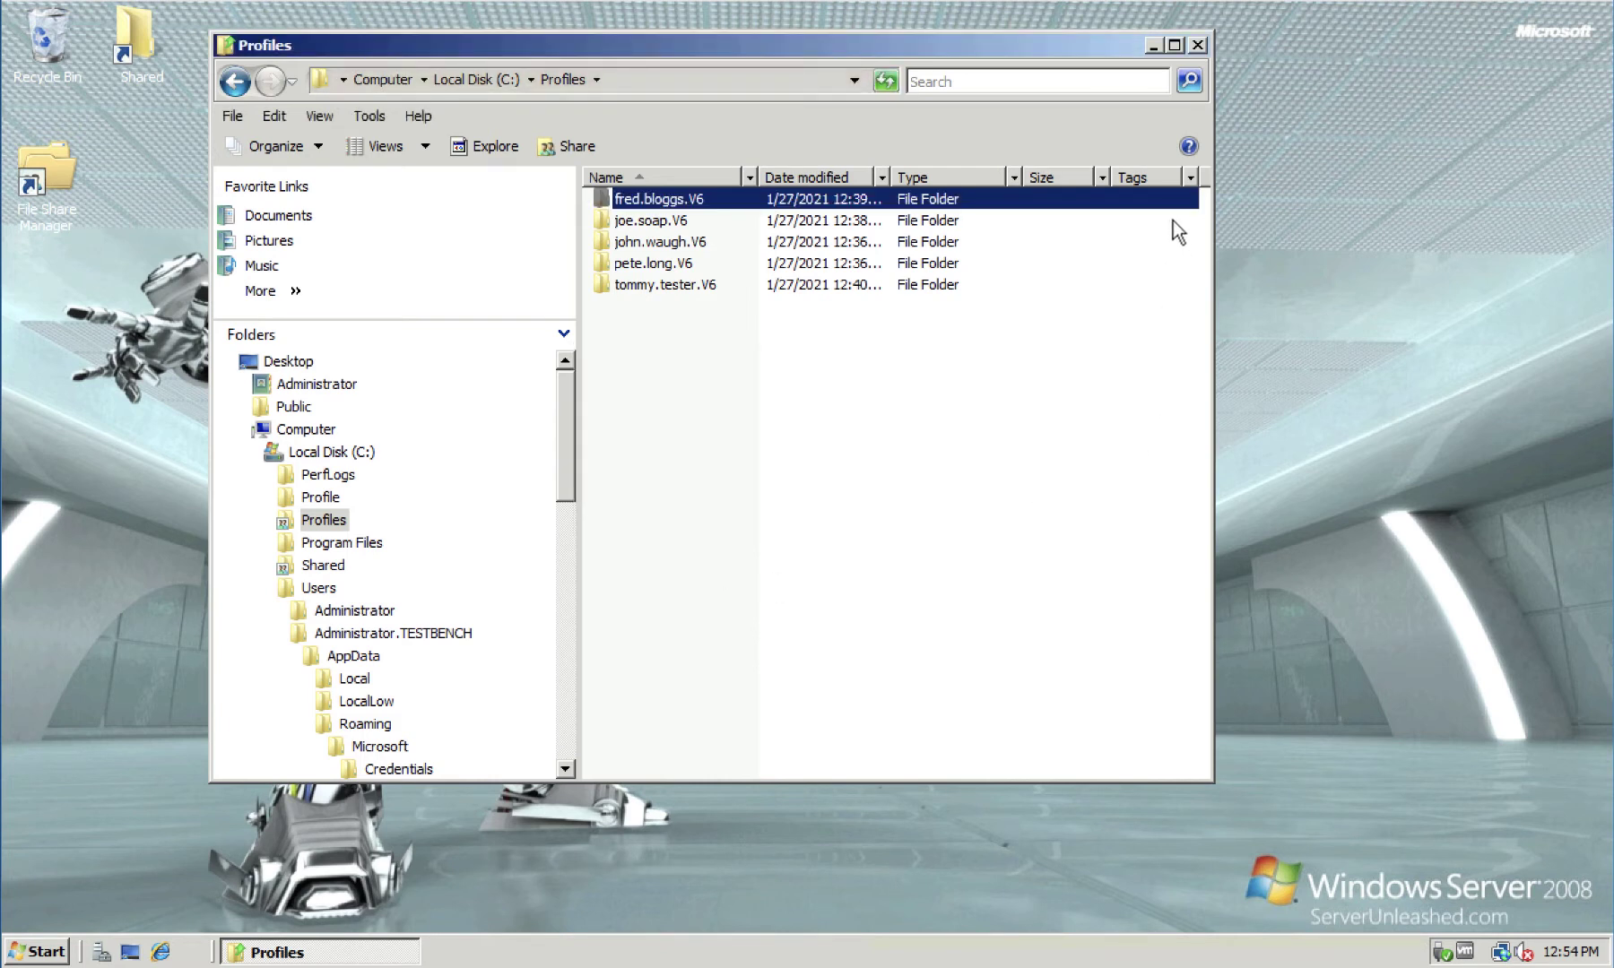
click(1198, 44)
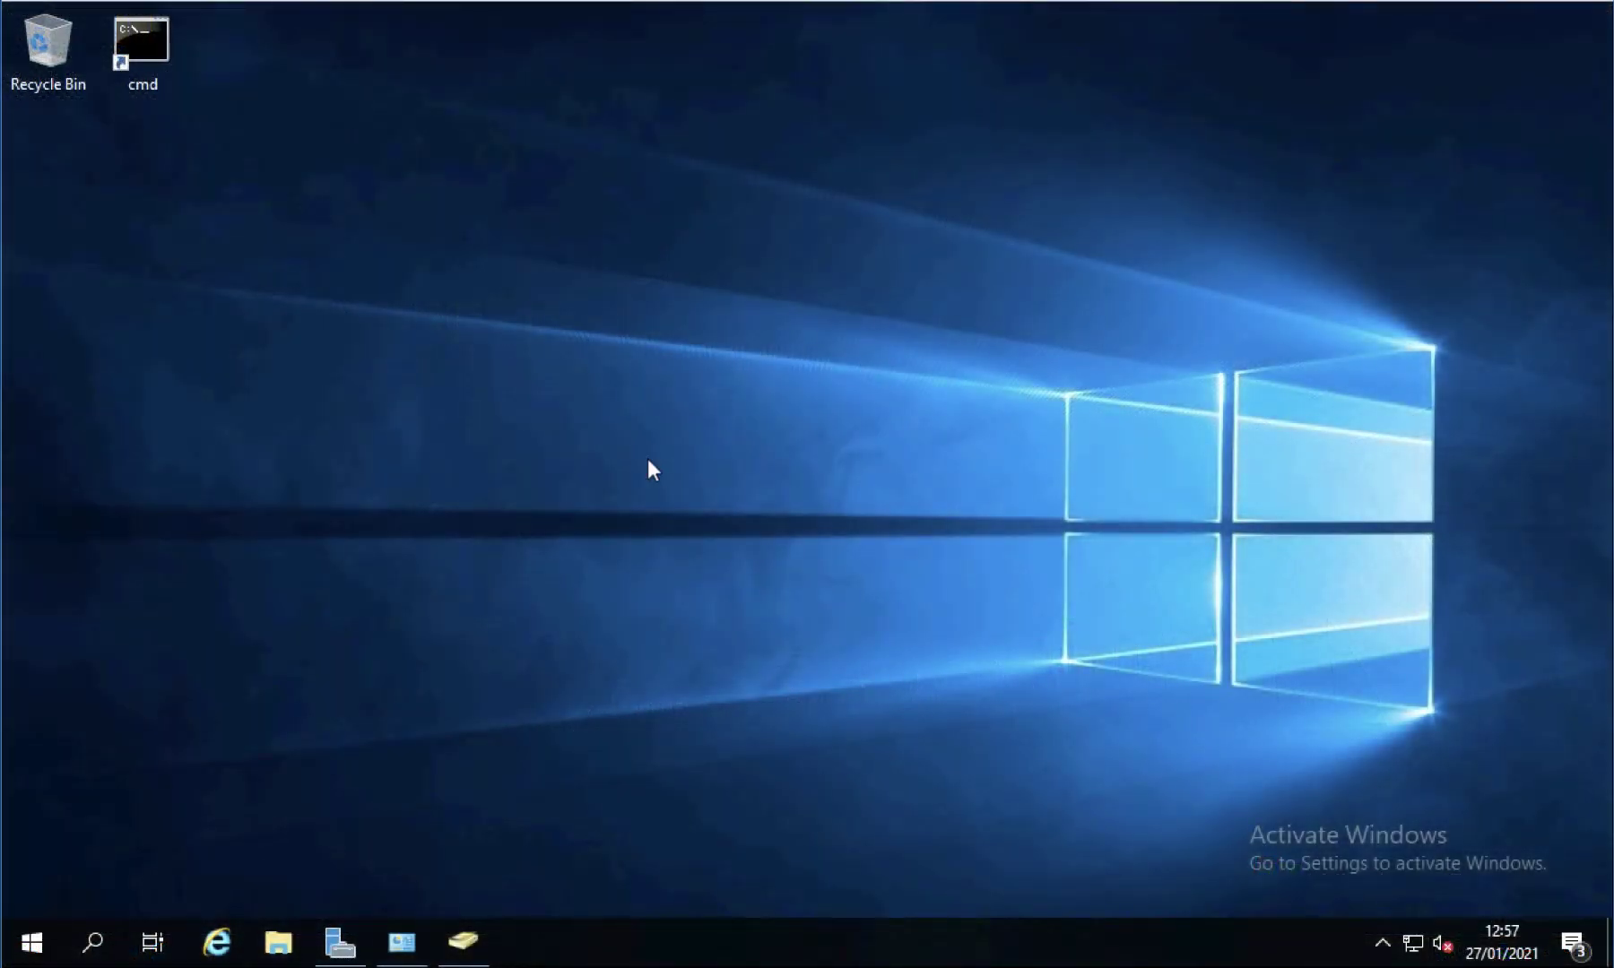
click(280, 948)
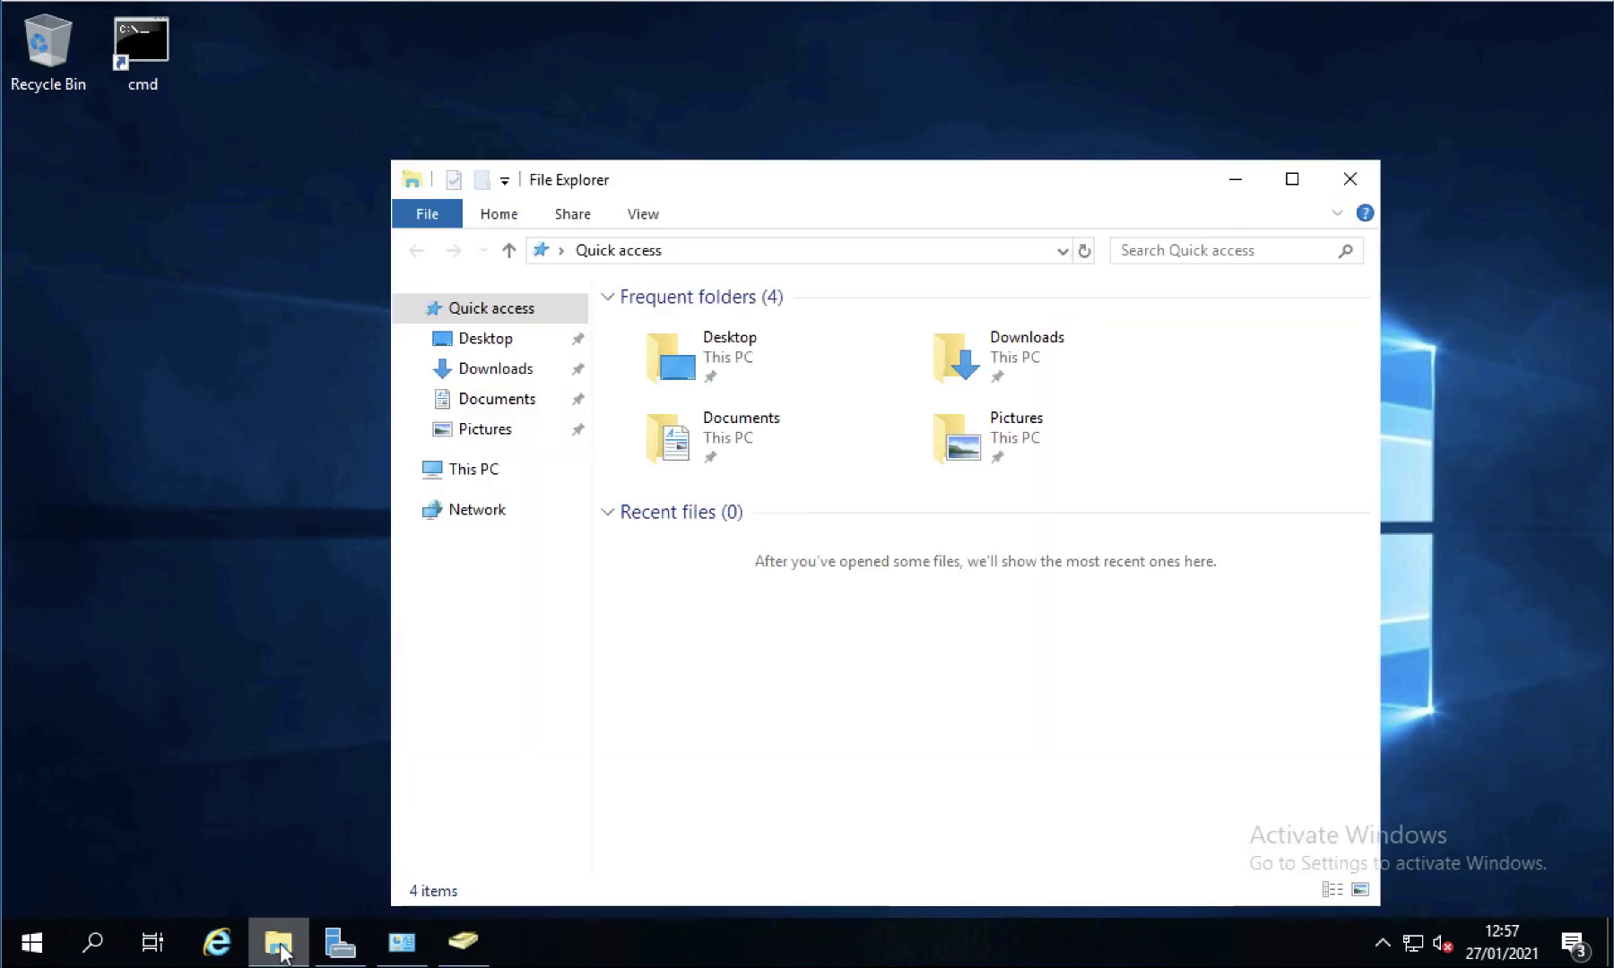
right_click(465, 469)
click(513, 801)
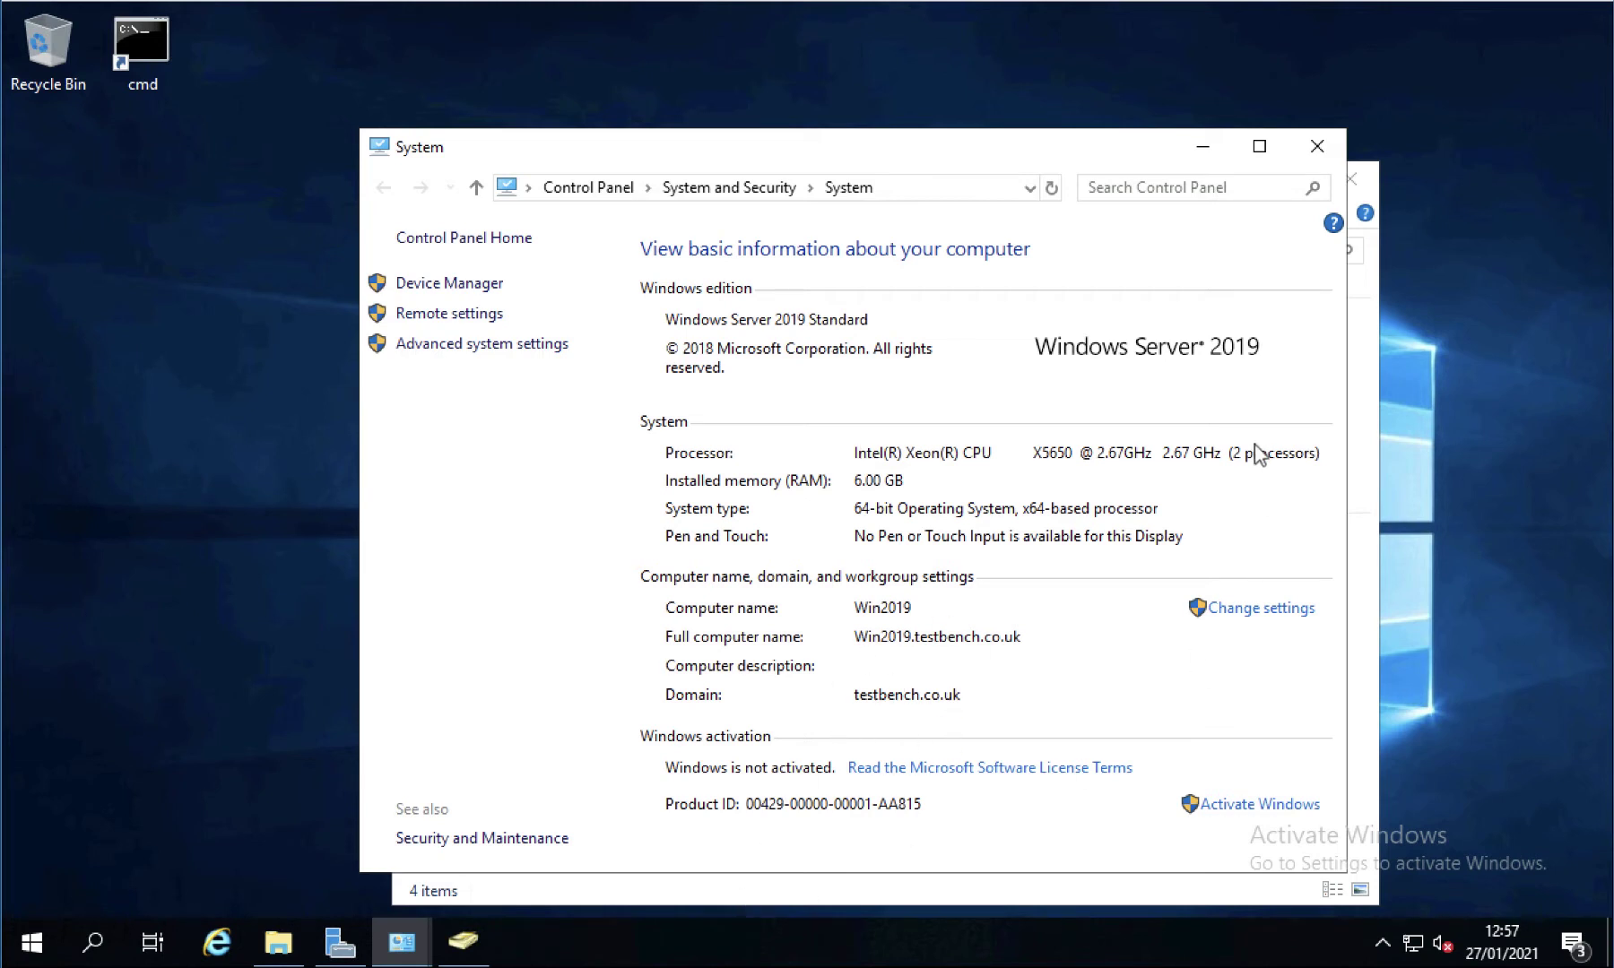
click(1317, 147)
click(1349, 178)
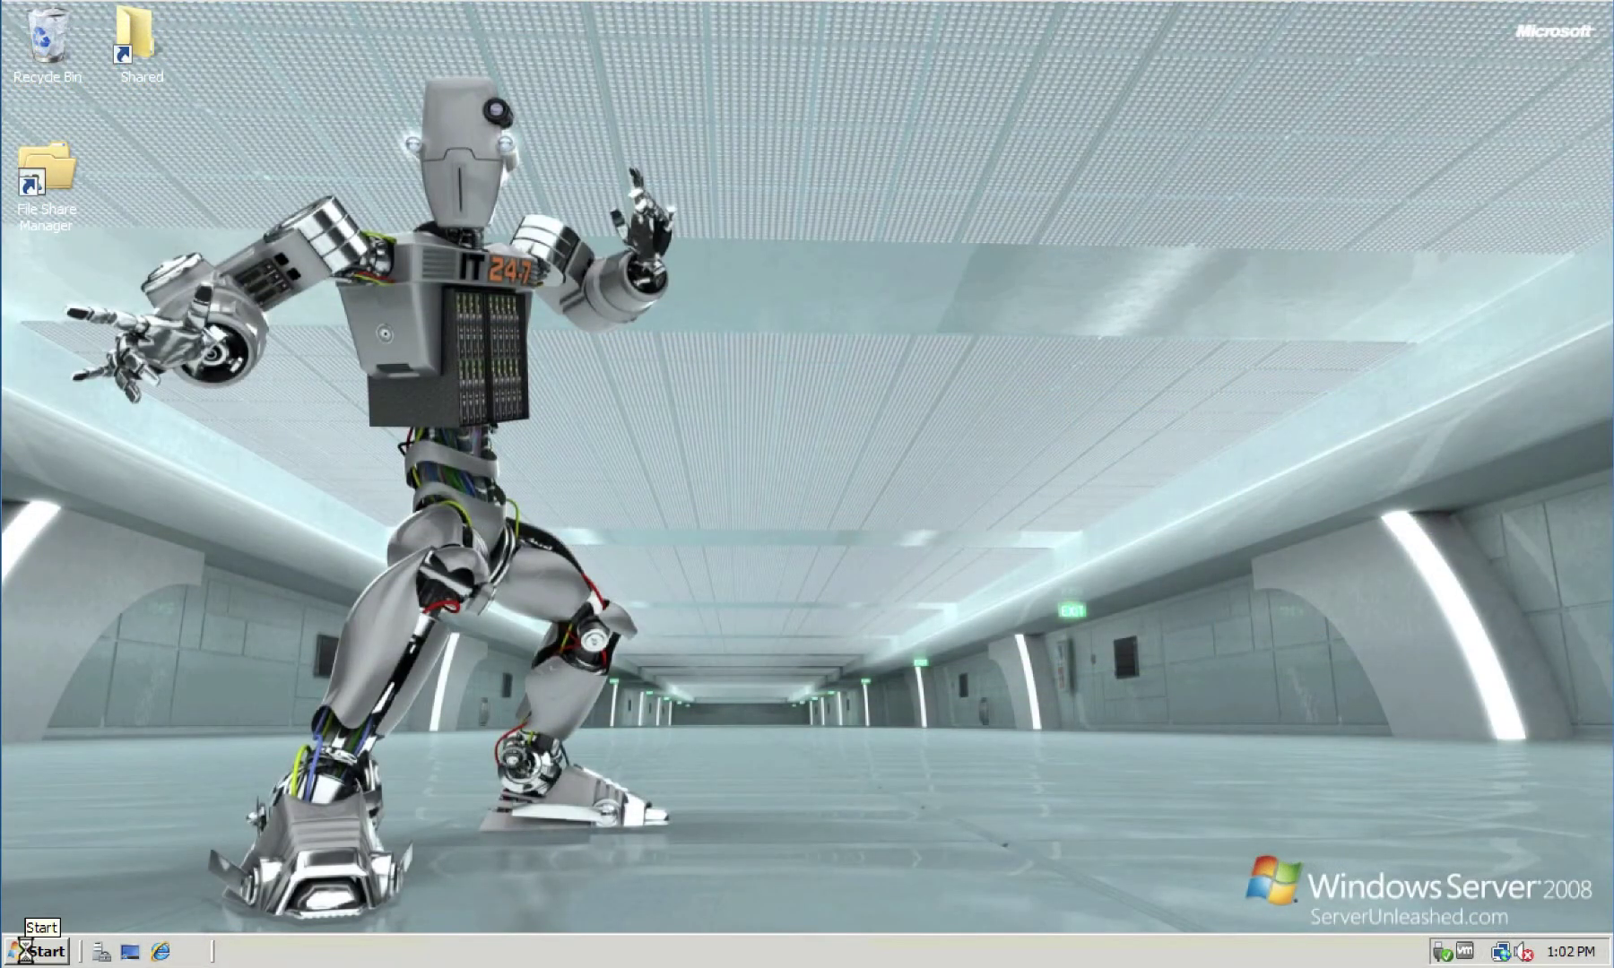
- Open Windows Explorer from Start and show the contents of Local Disk (C:)
right_click(27, 956)
click(55, 864)
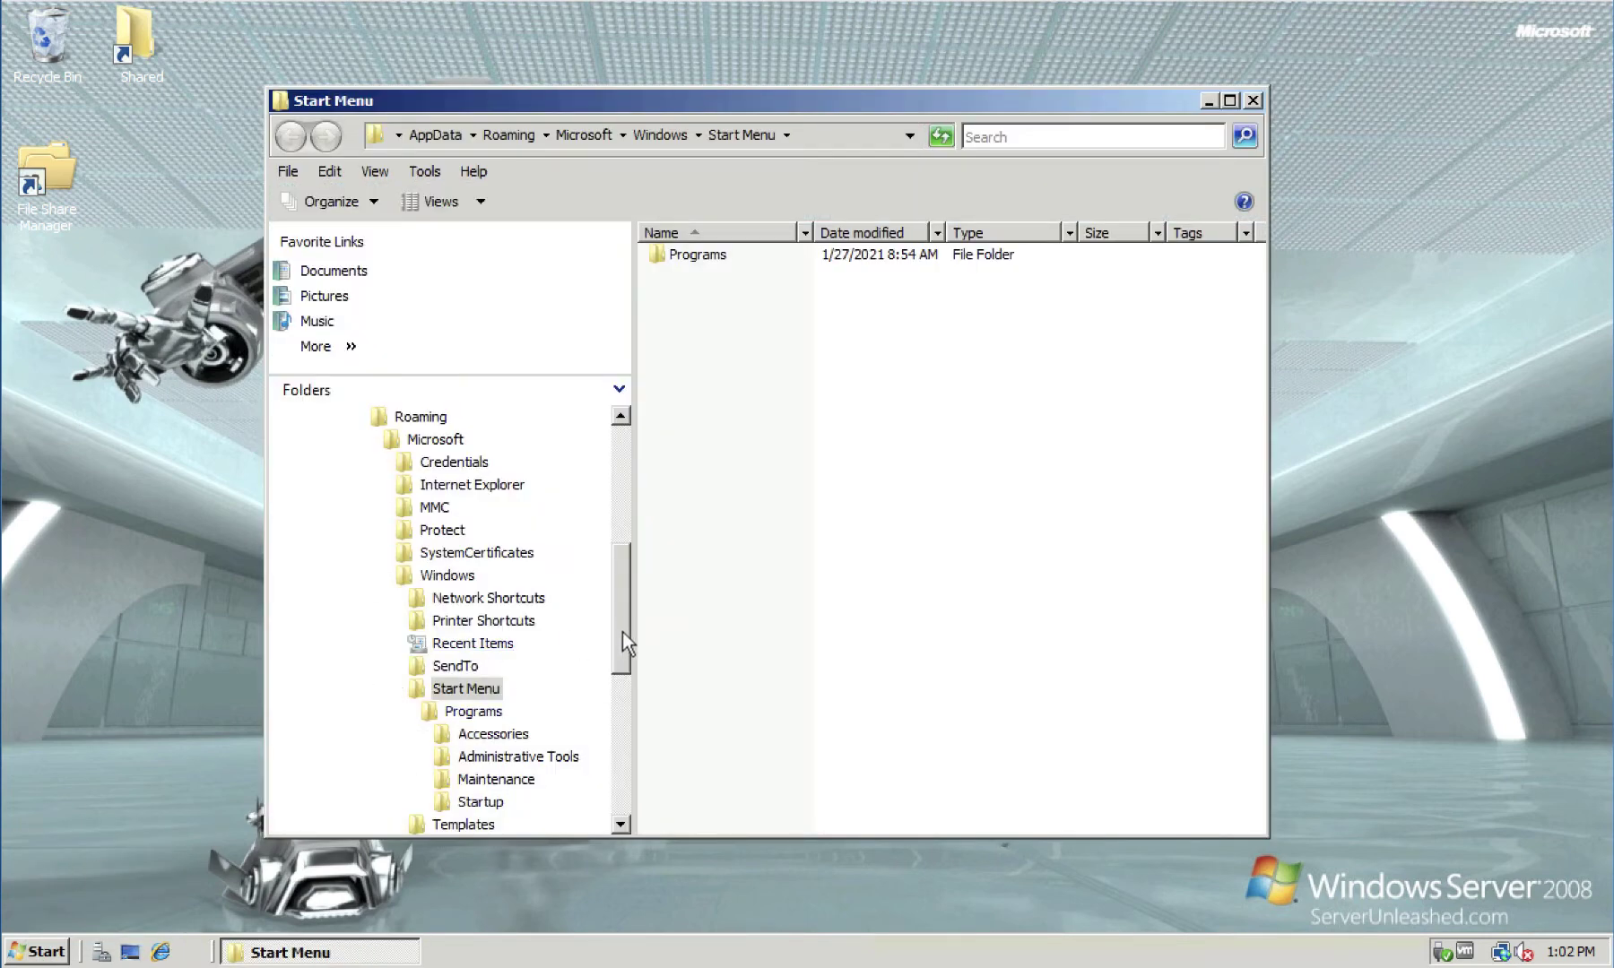
drag(623, 632, 600, 452)
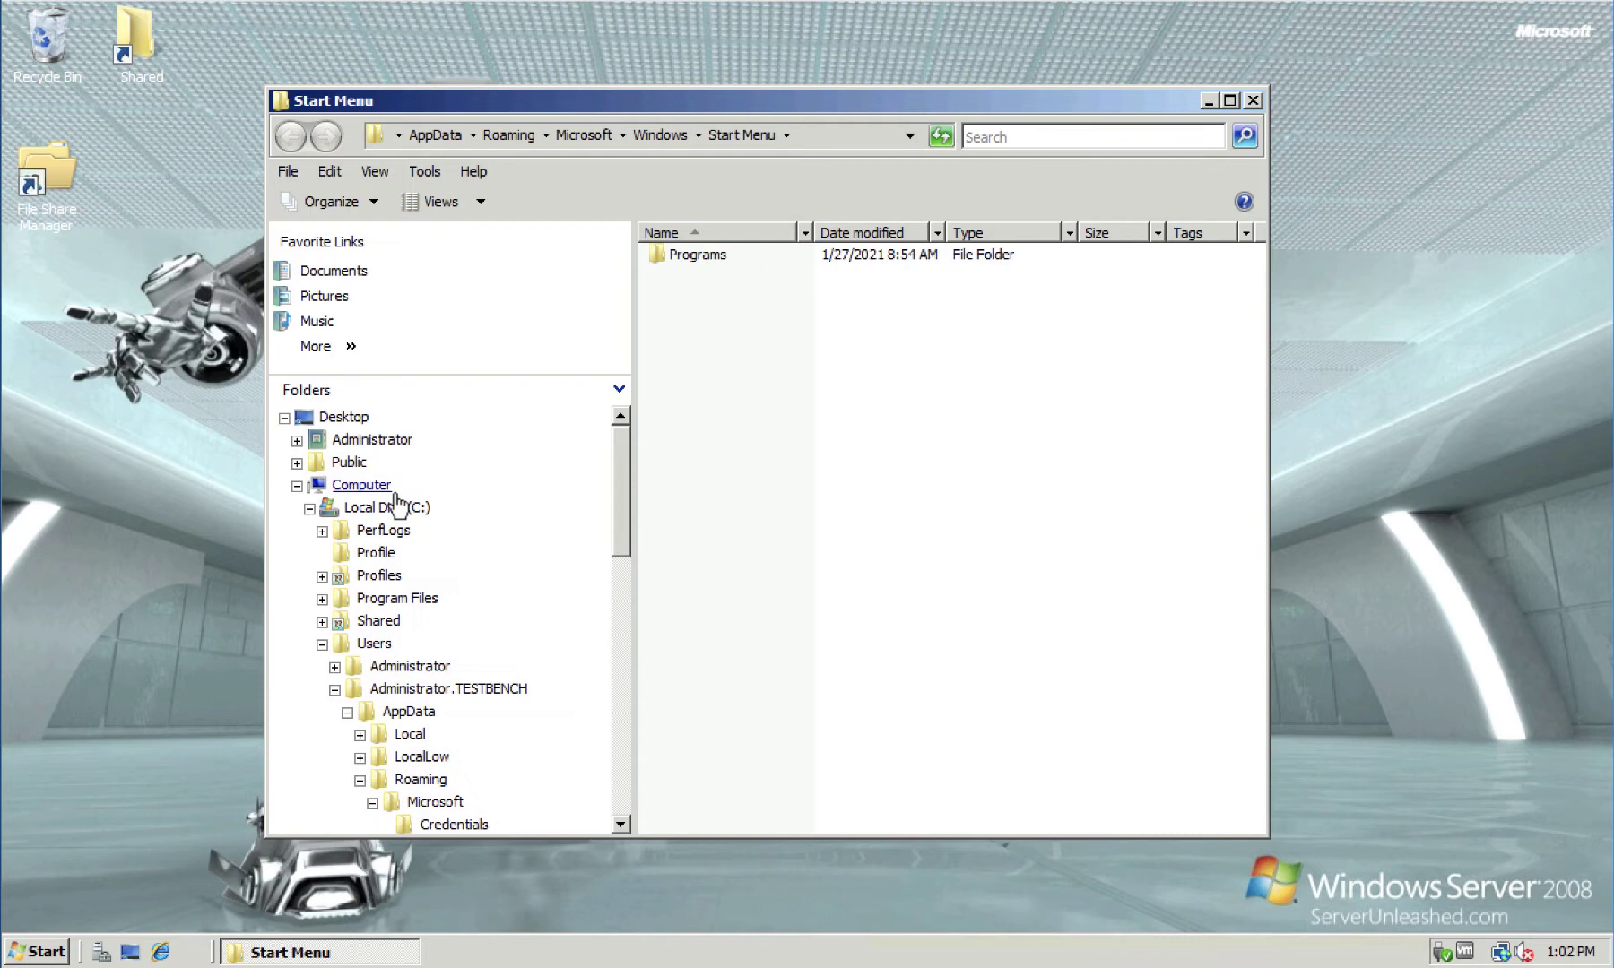
click(393, 507)
- Create a new folder named SMIGDEPLOY in the root of drive C
right_click(719, 543)
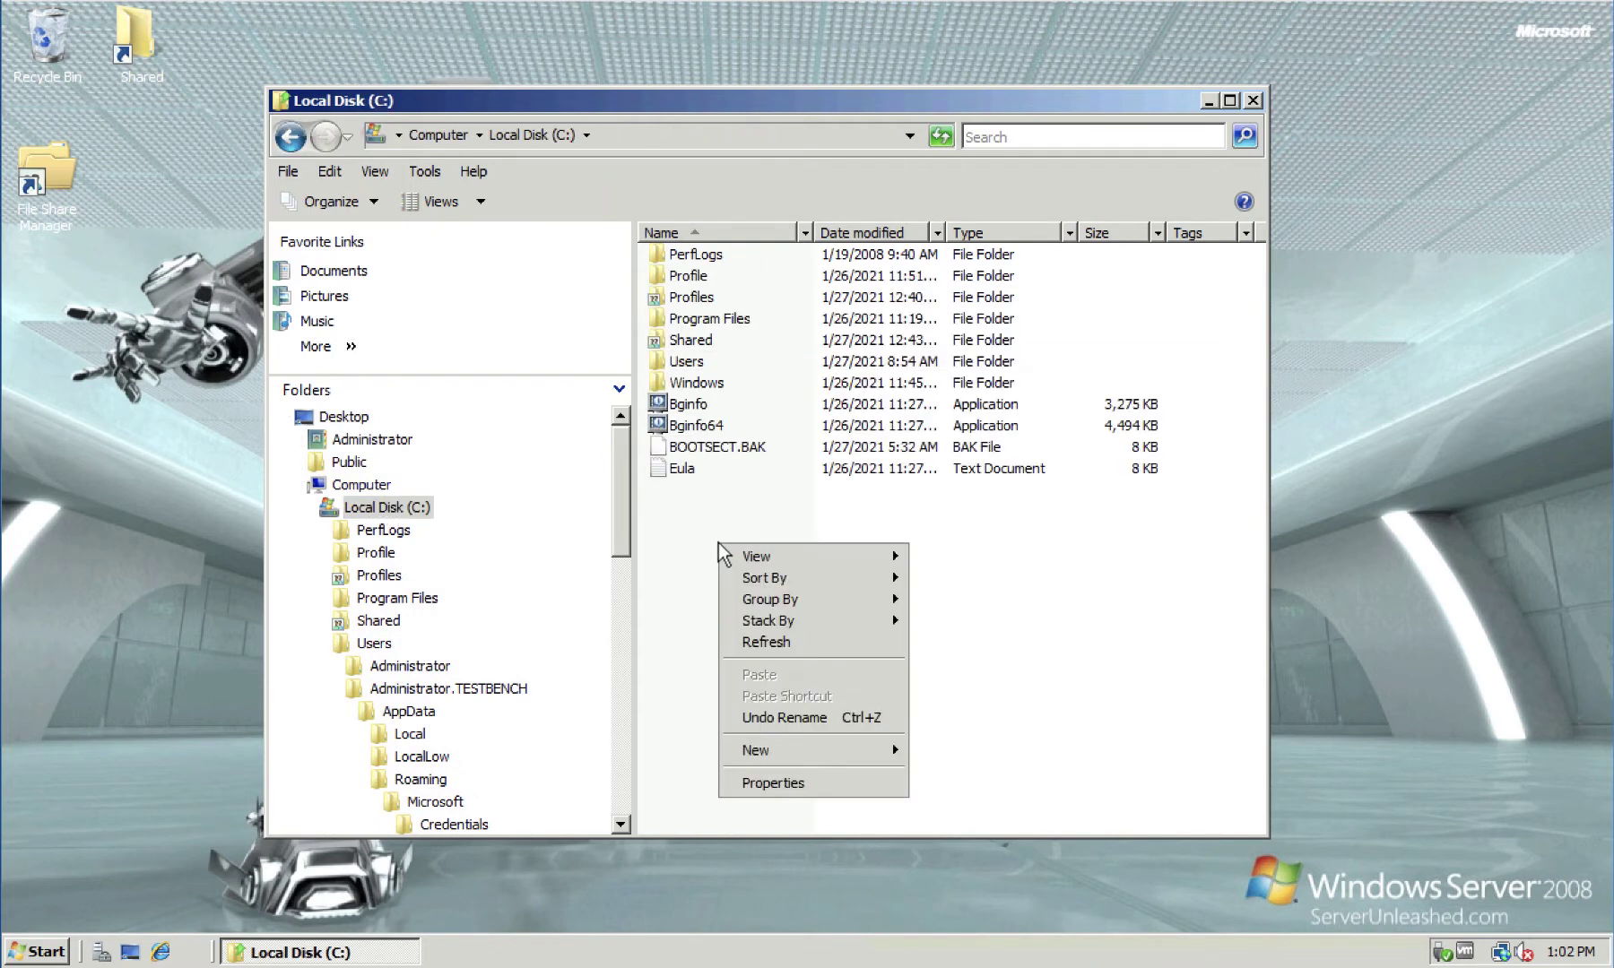
mouse_move(749, 757)
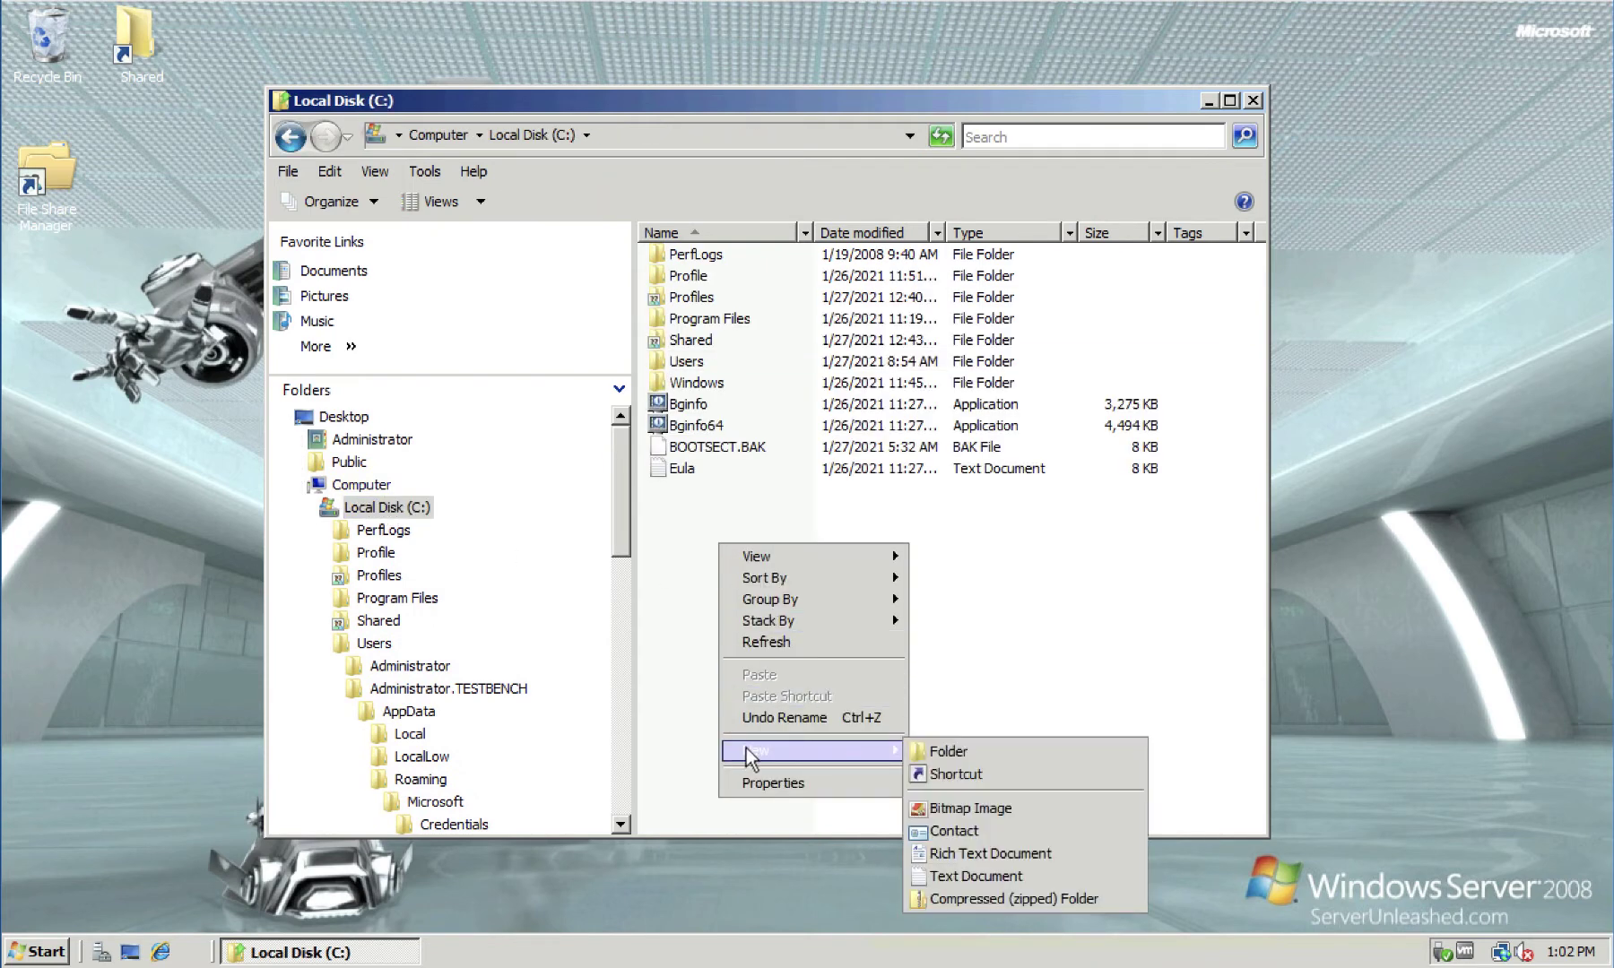
click(946, 752)
text(SMIGDEPLOY)
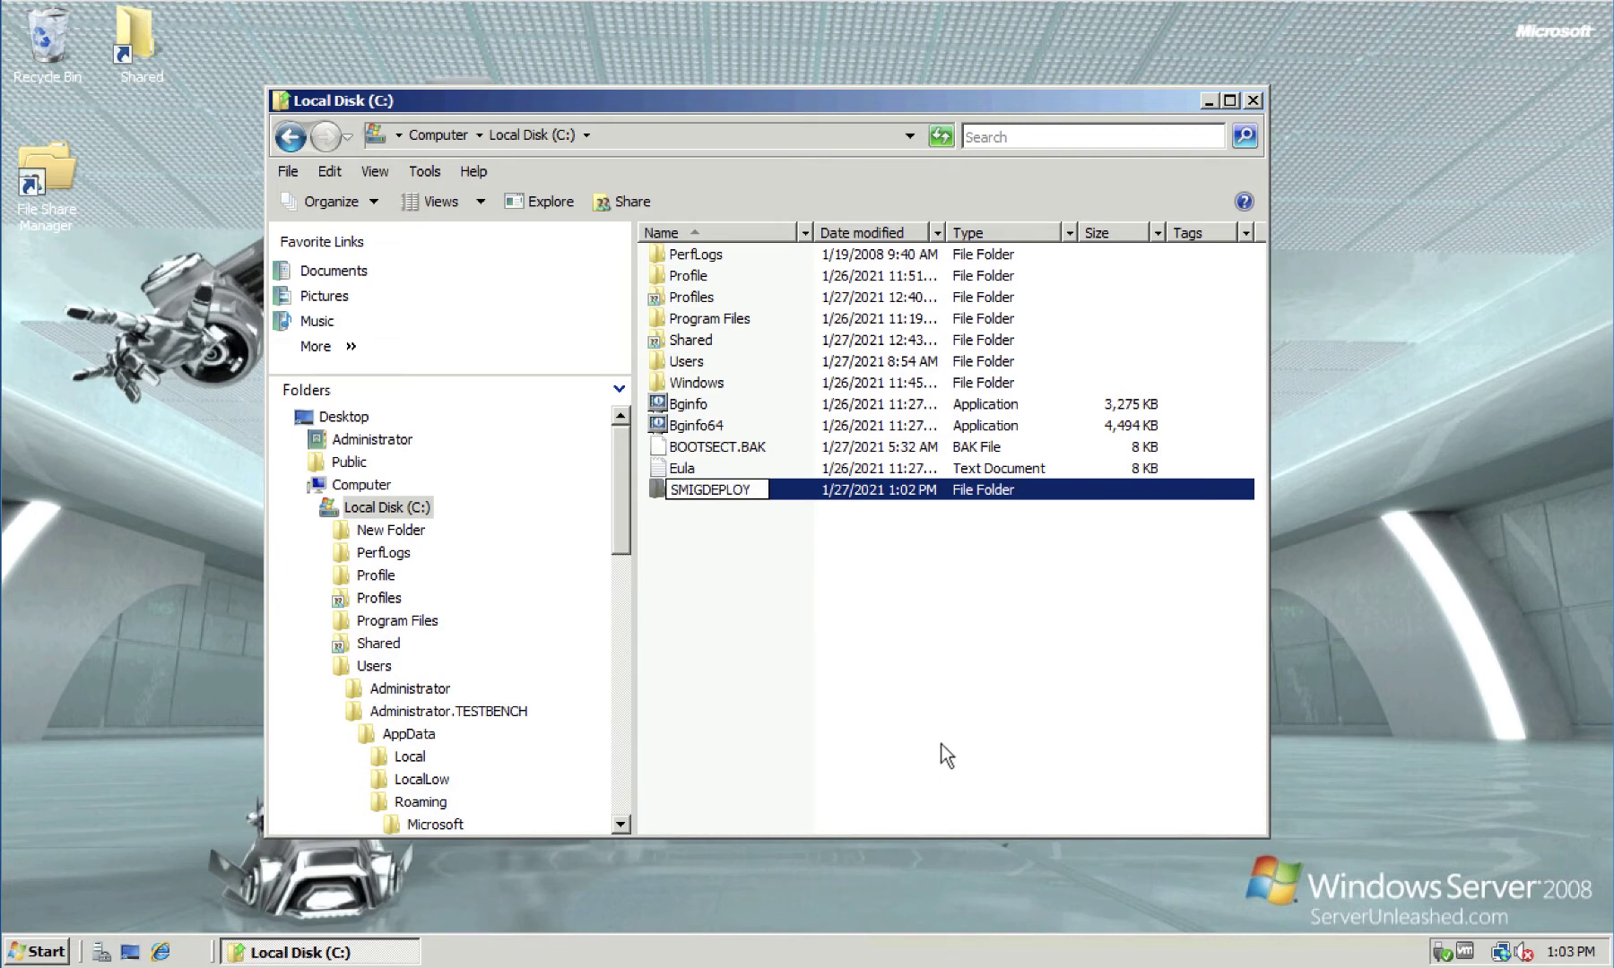
click(941, 745)
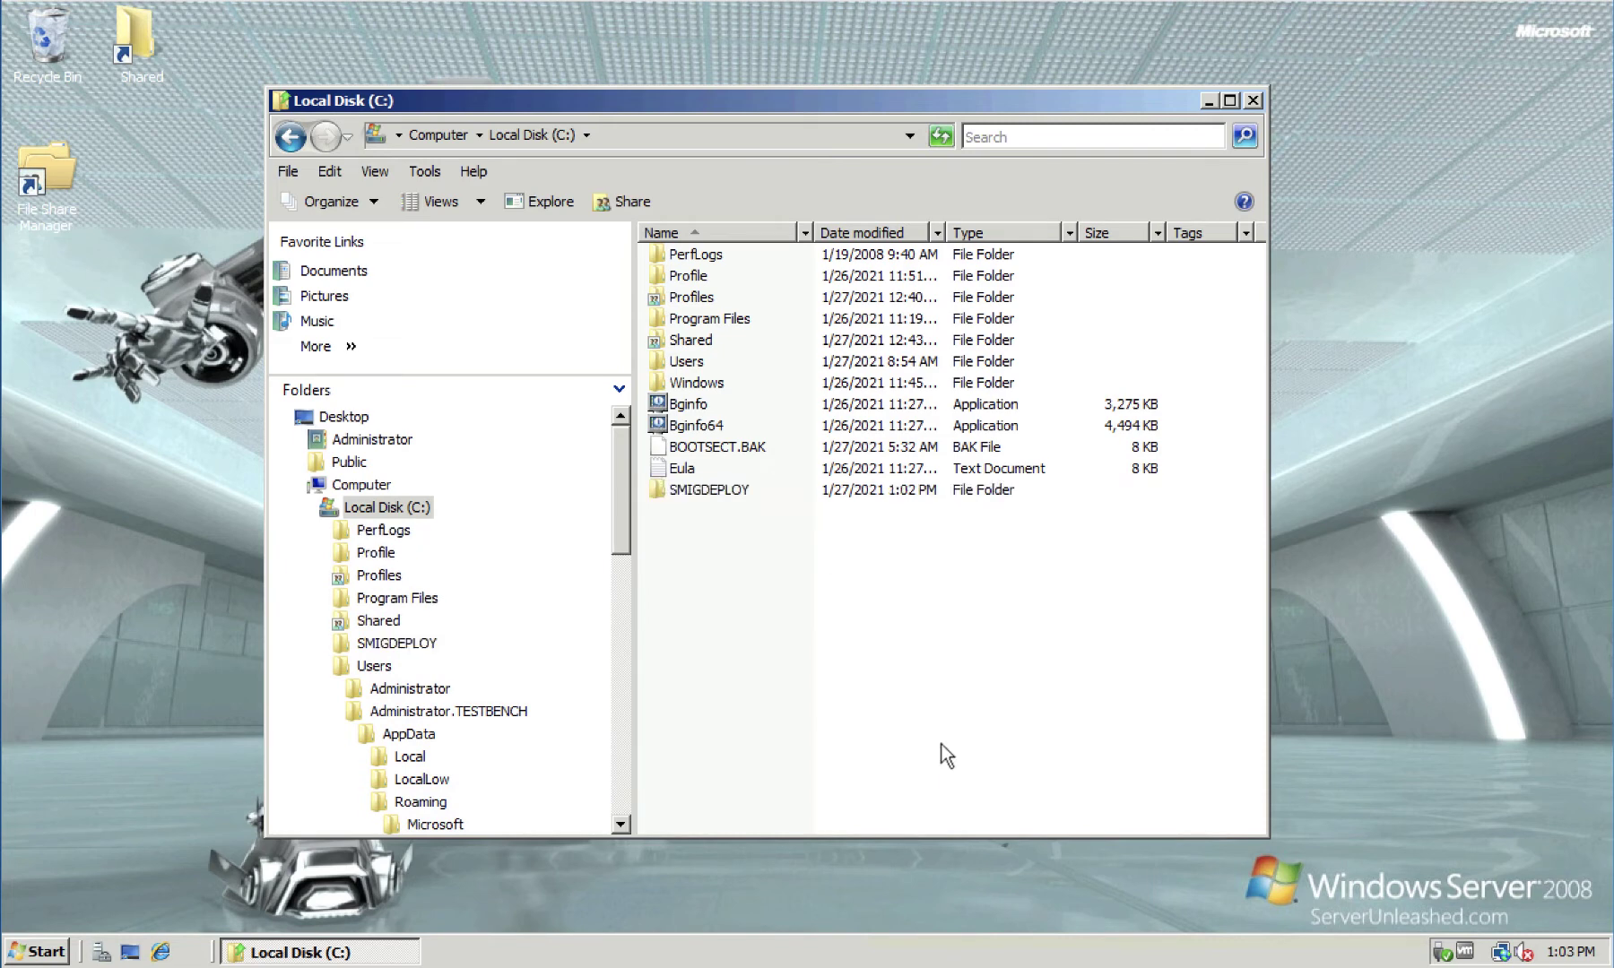
- Turn on Share this folder in SMIGDEPLOY's advanced sharing settings
right_click(687, 496)
click(733, 778)
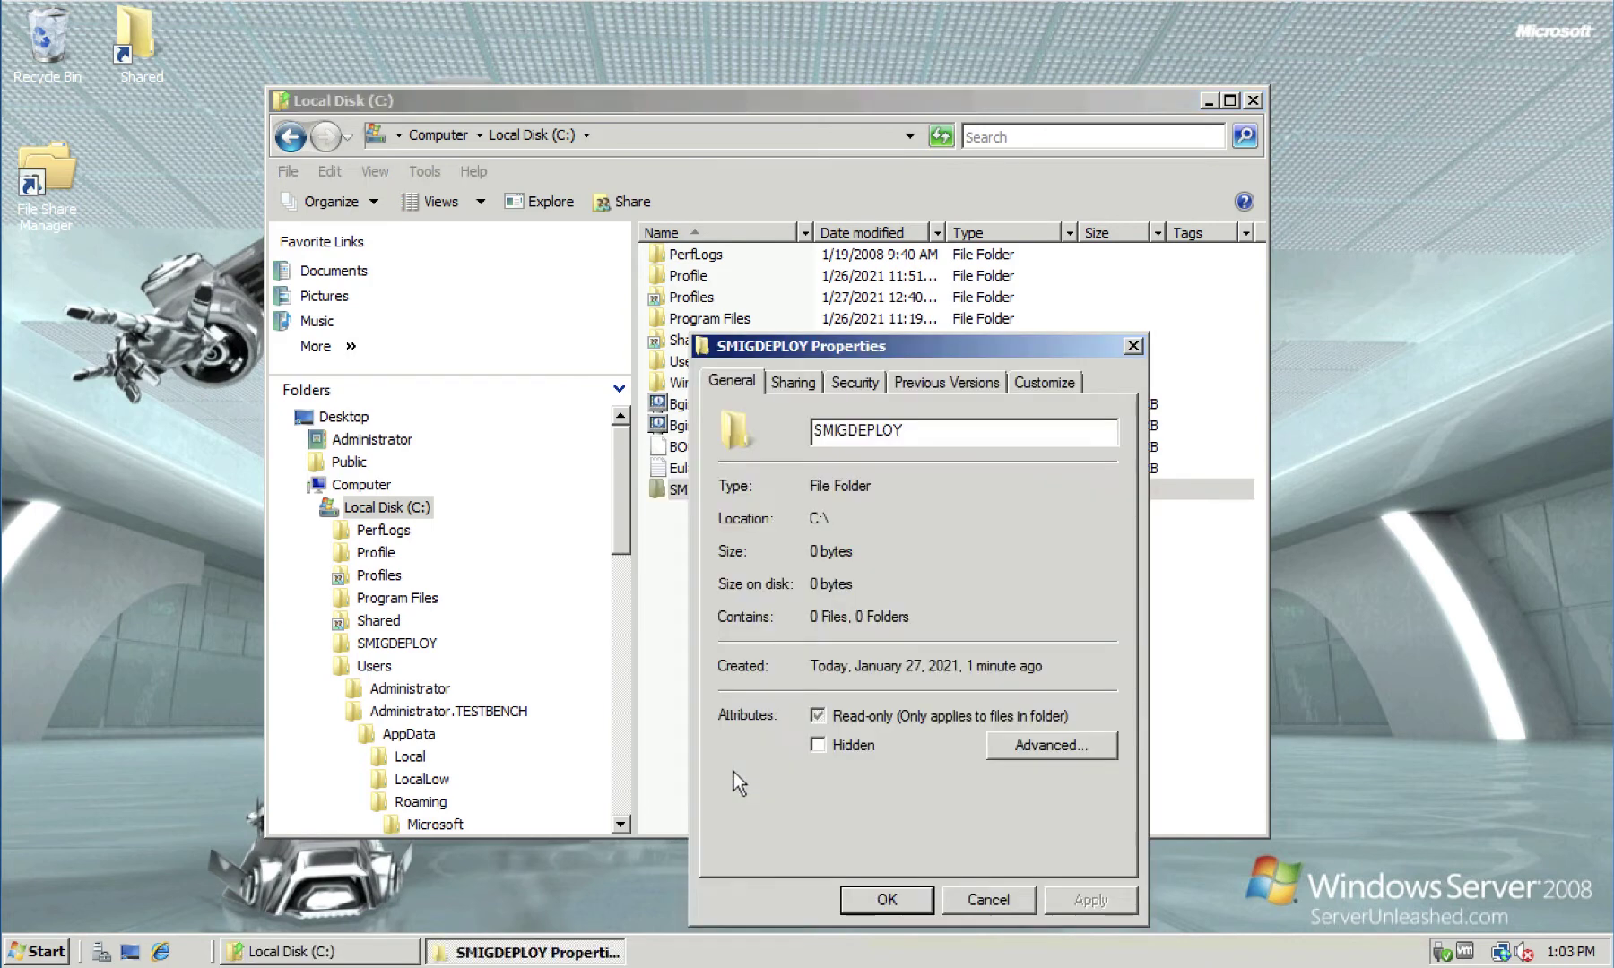
click(790, 384)
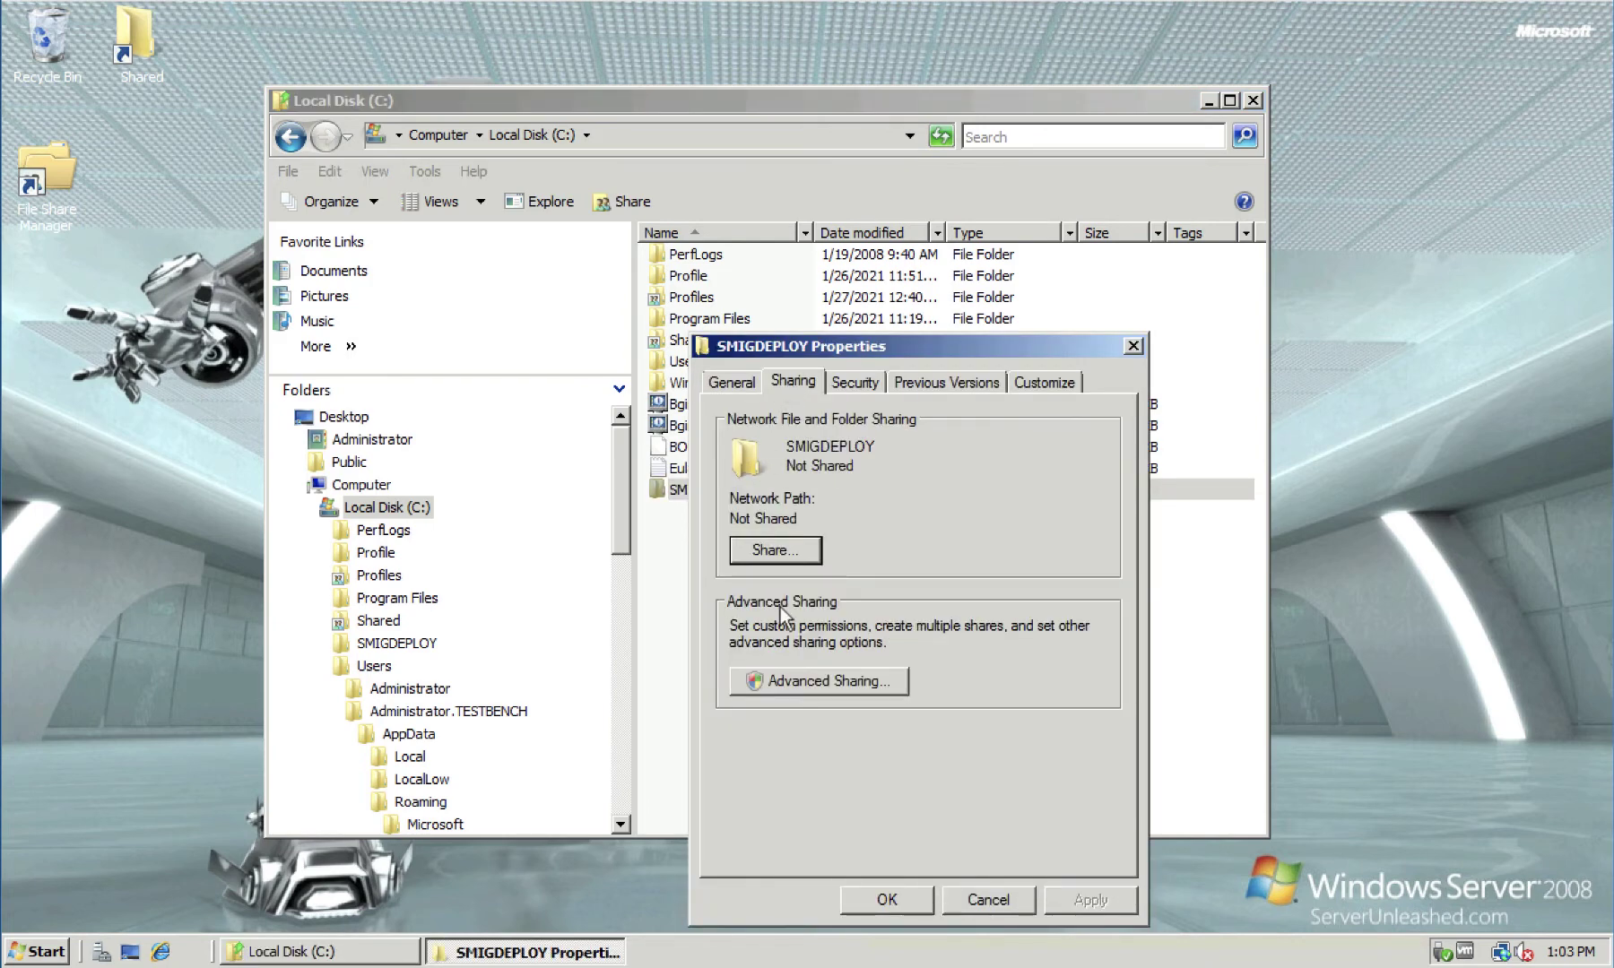
click(776, 682)
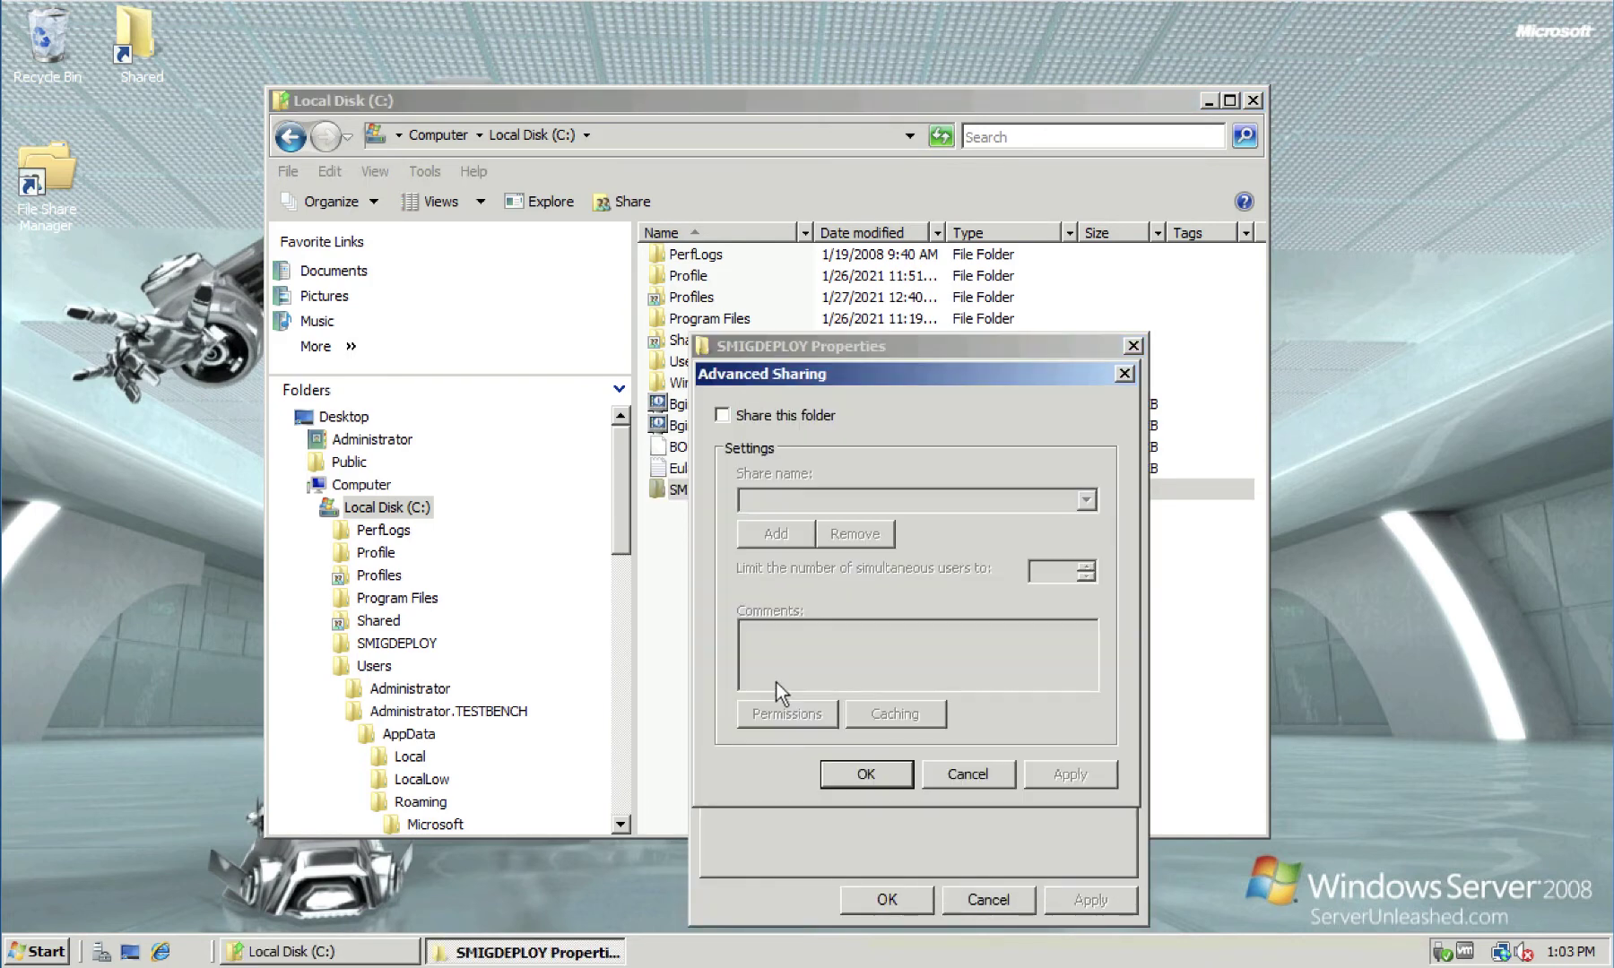
click(723, 415)
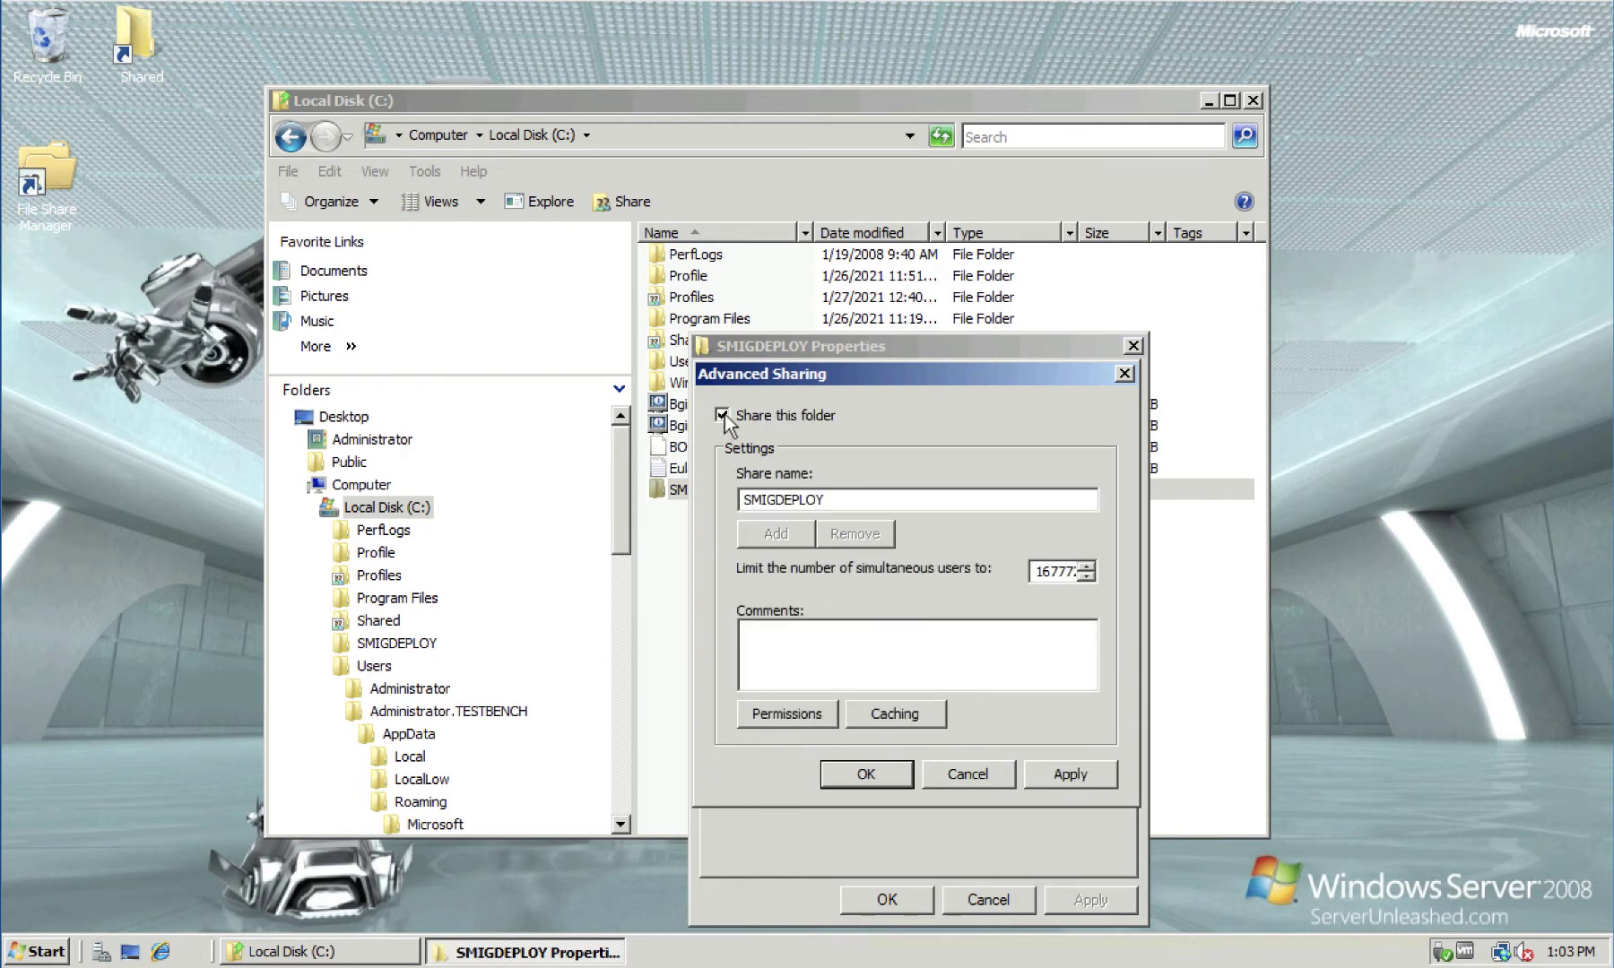
- Grant Everyone Full Control on the share, apply everything, and close Explorer
click(785, 718)
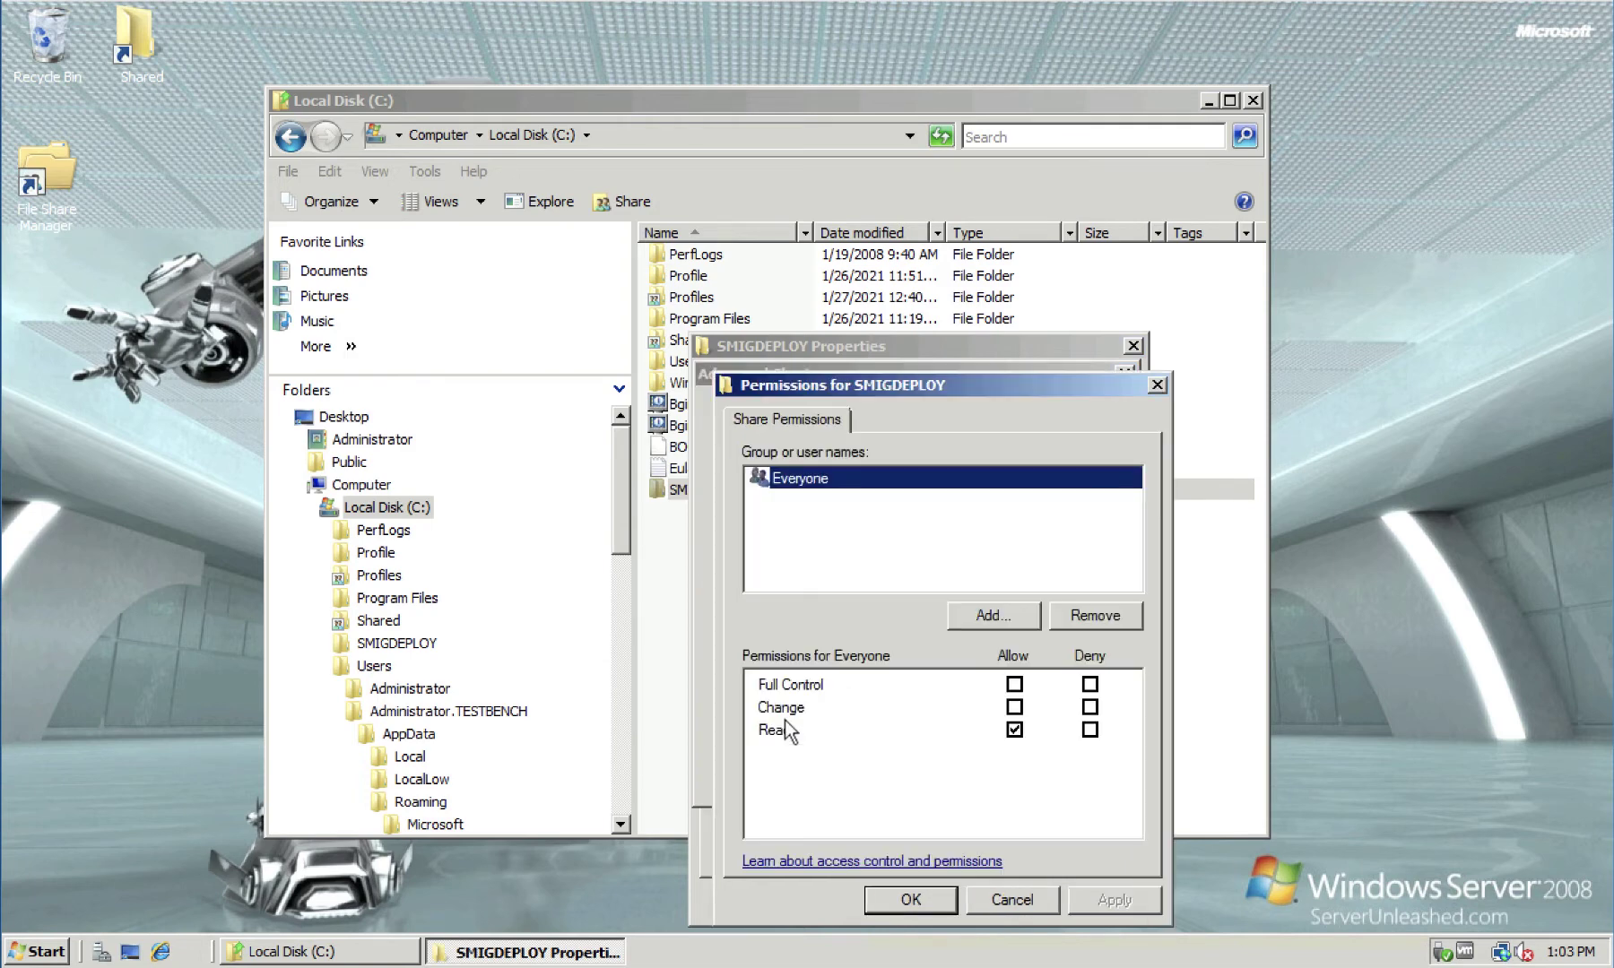
click(1014, 685)
click(1111, 901)
click(888, 901)
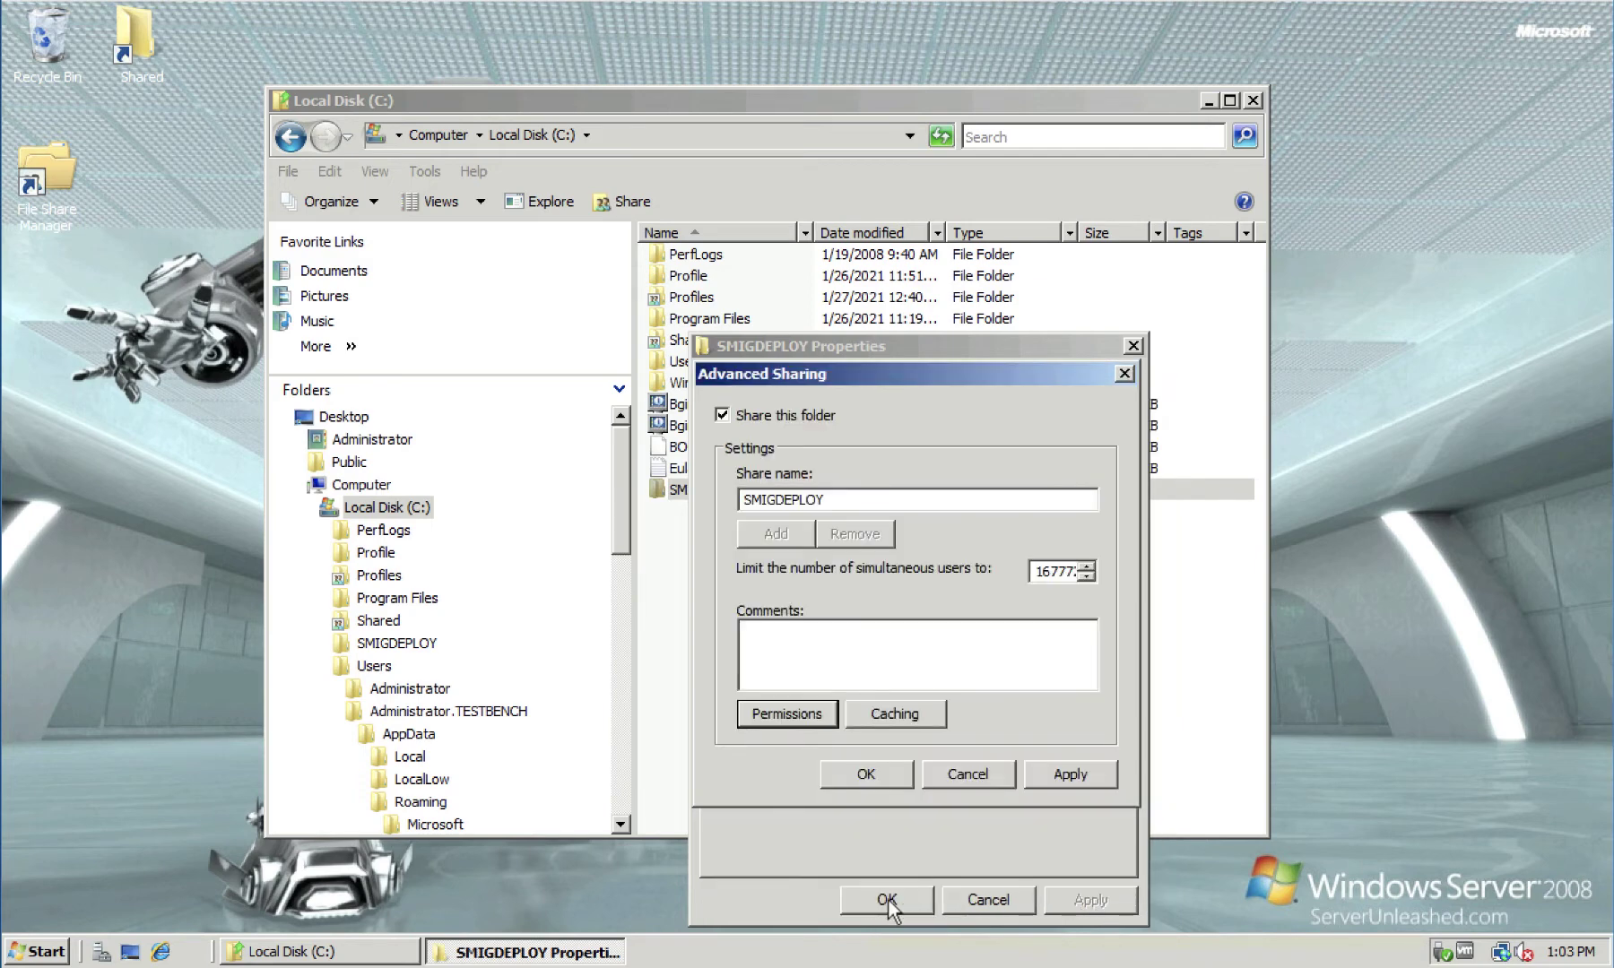
click(1057, 773)
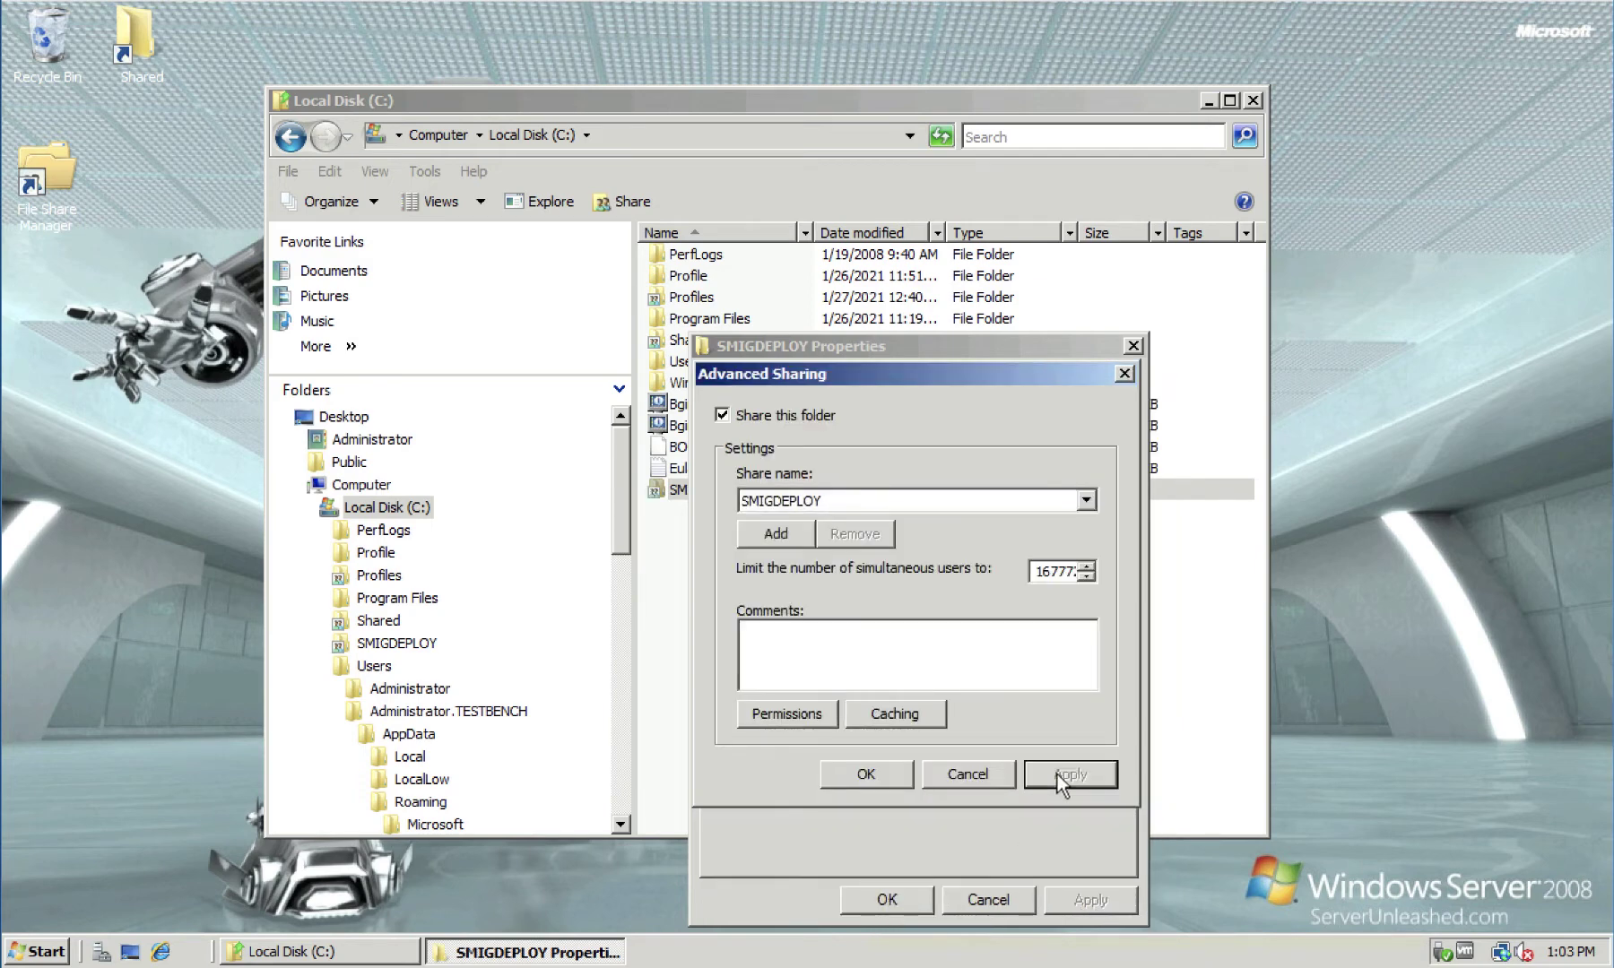
click(858, 771)
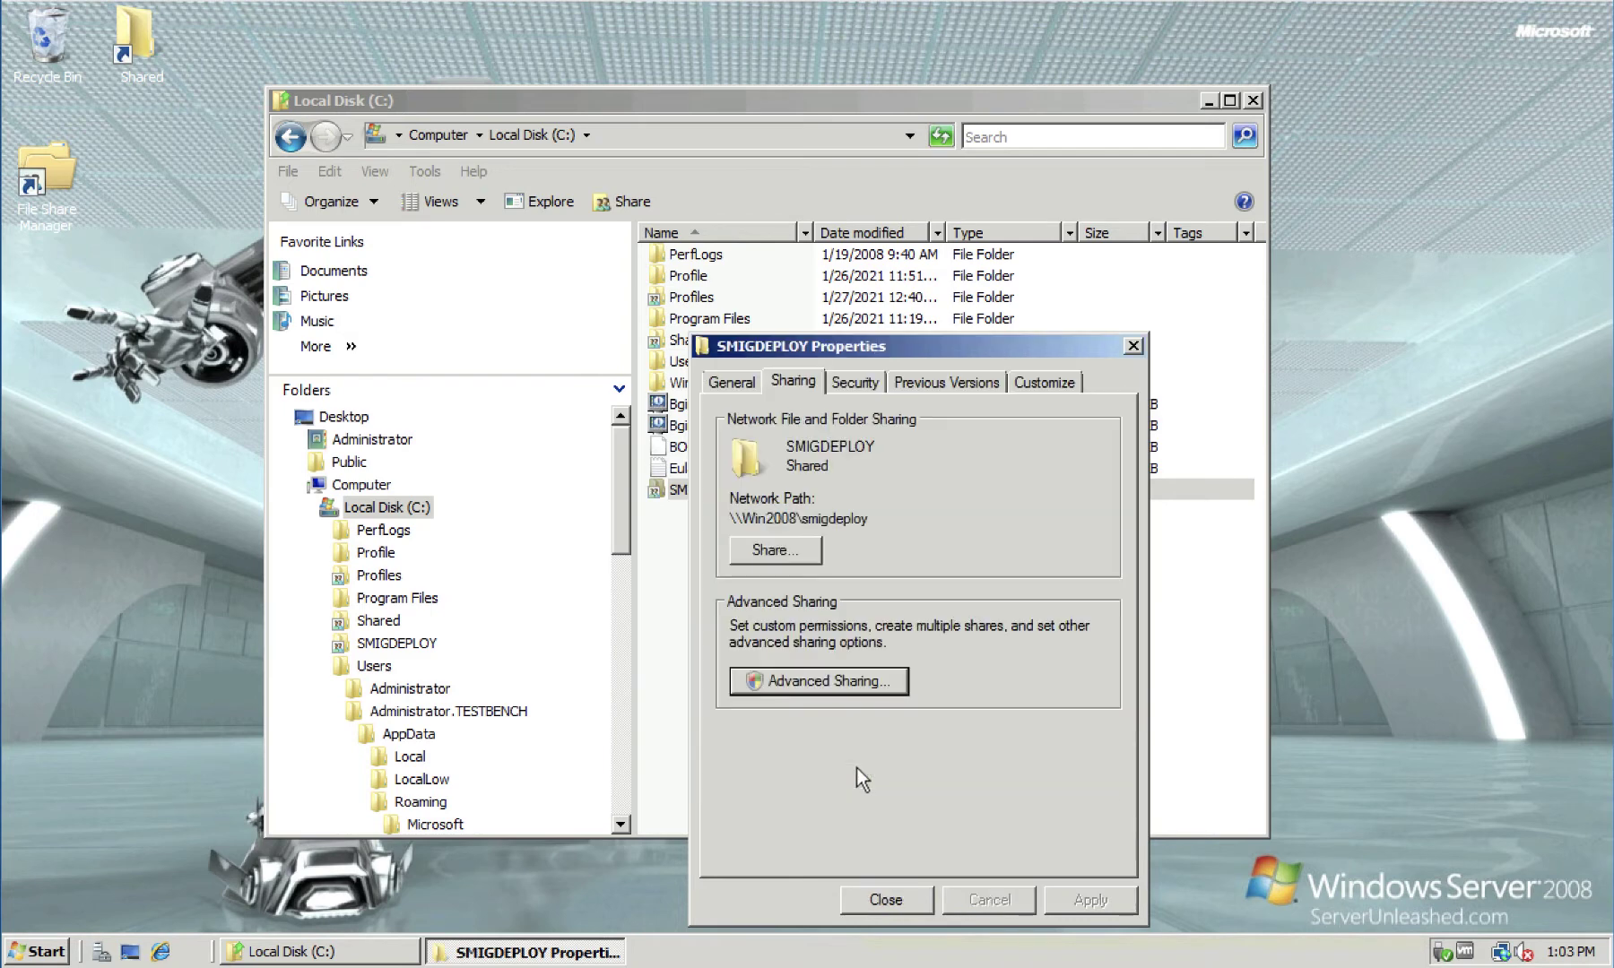
click(876, 897)
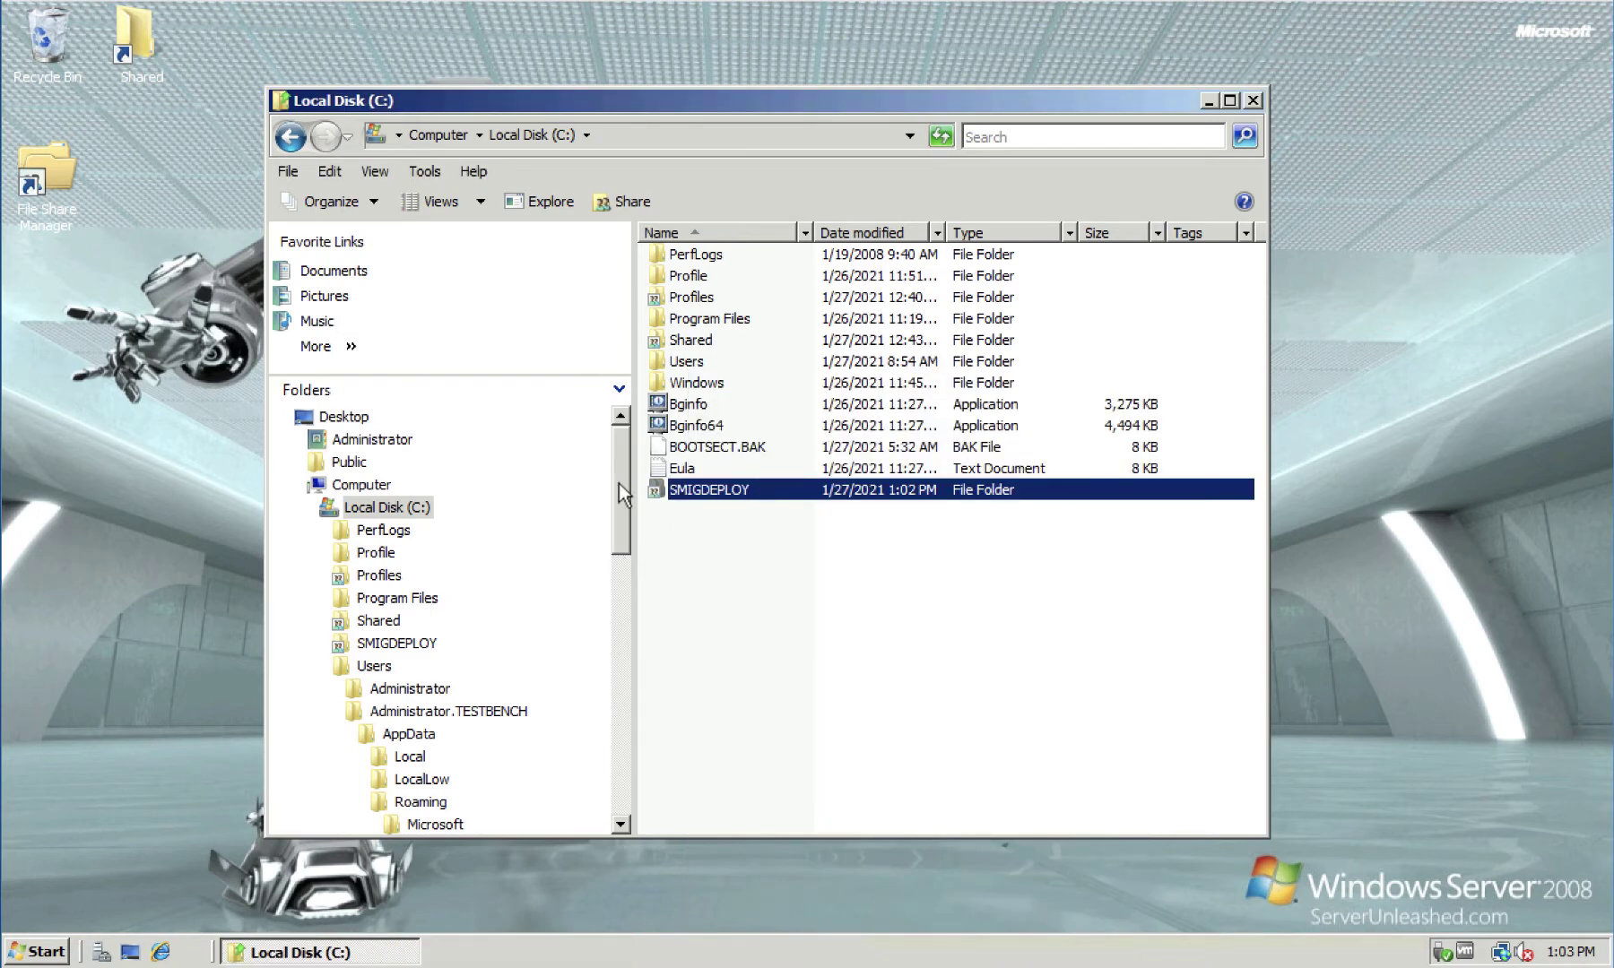
click(1255, 100)
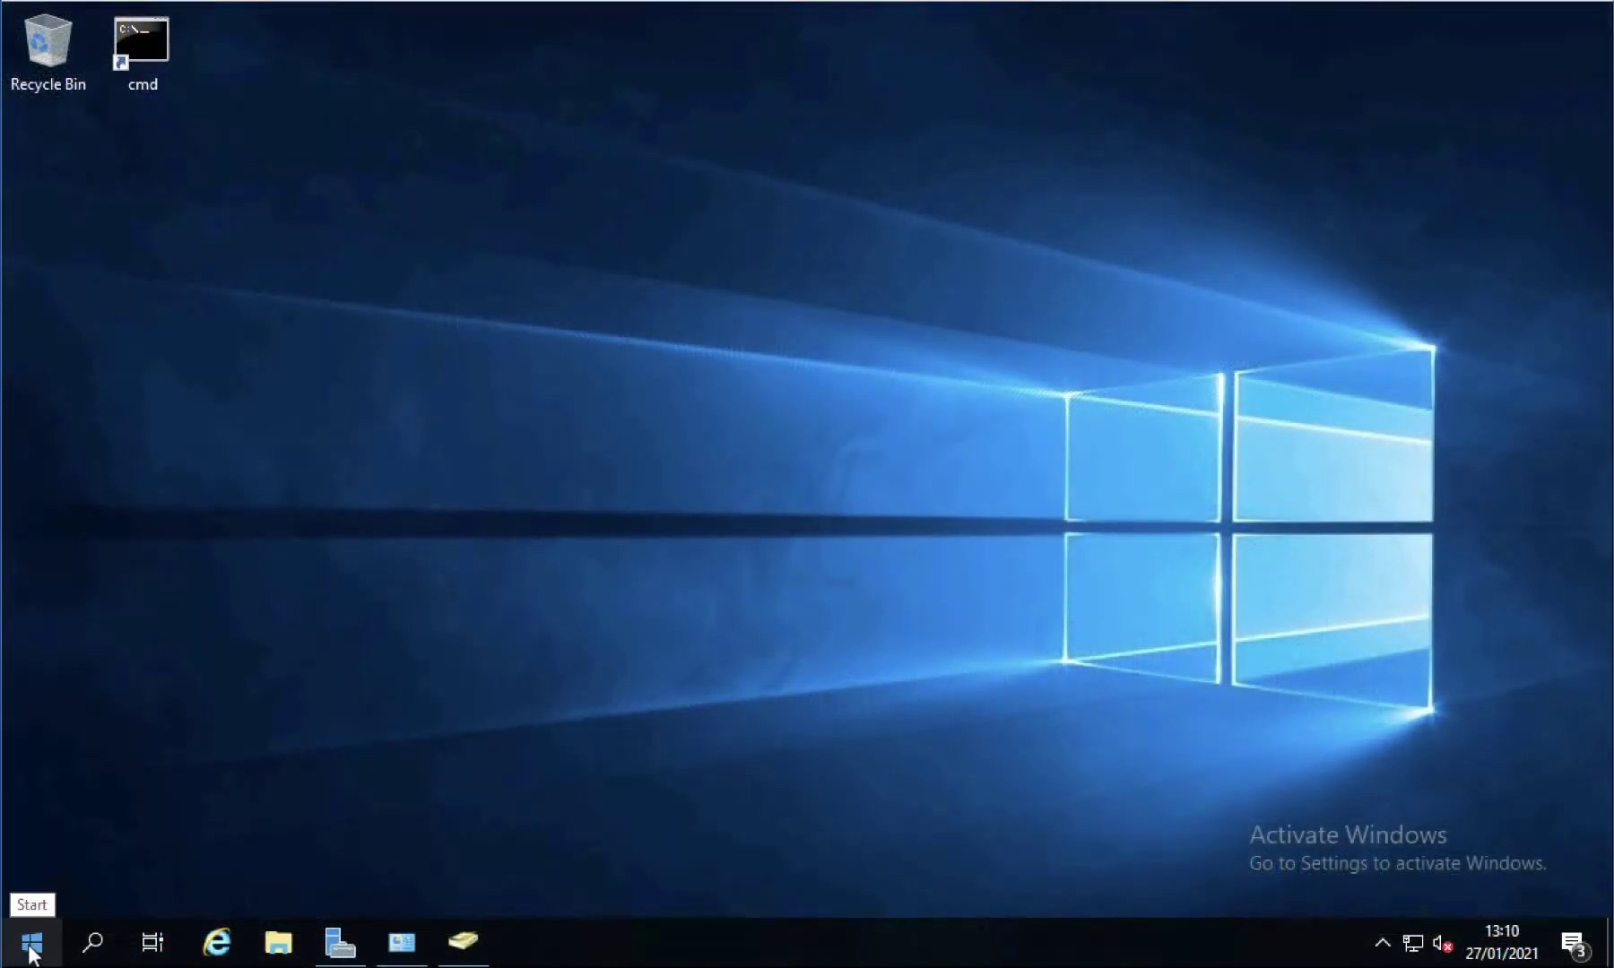
- Find Windows PowerShell via Start search and run it as administrator
click(31, 941)
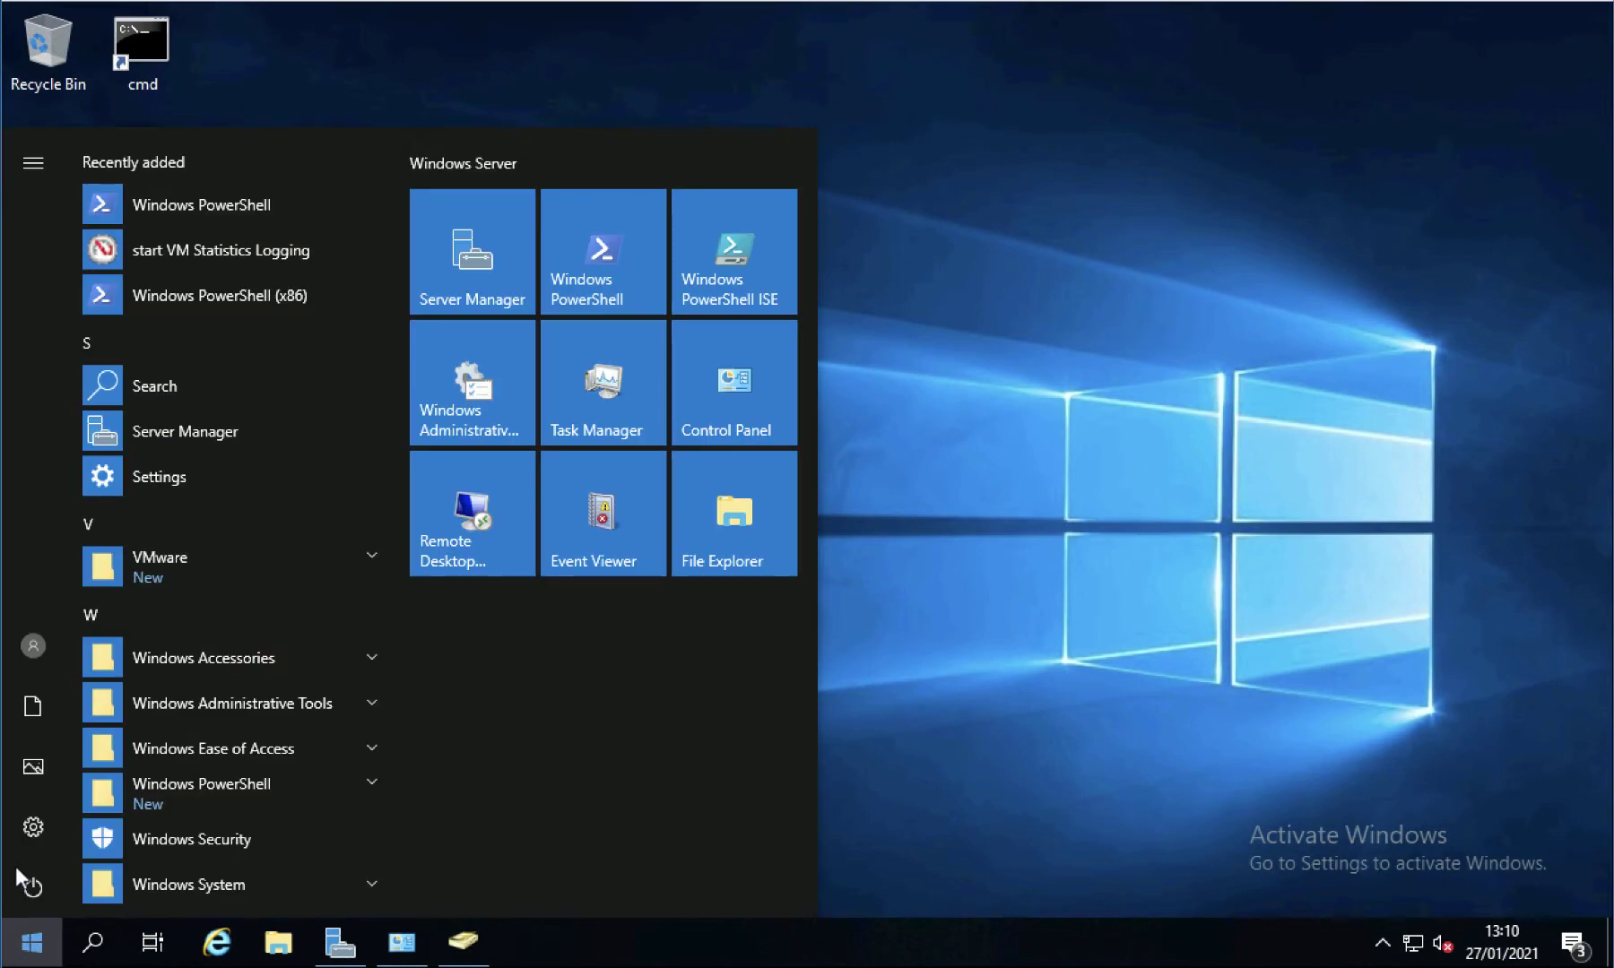
text(powersh)
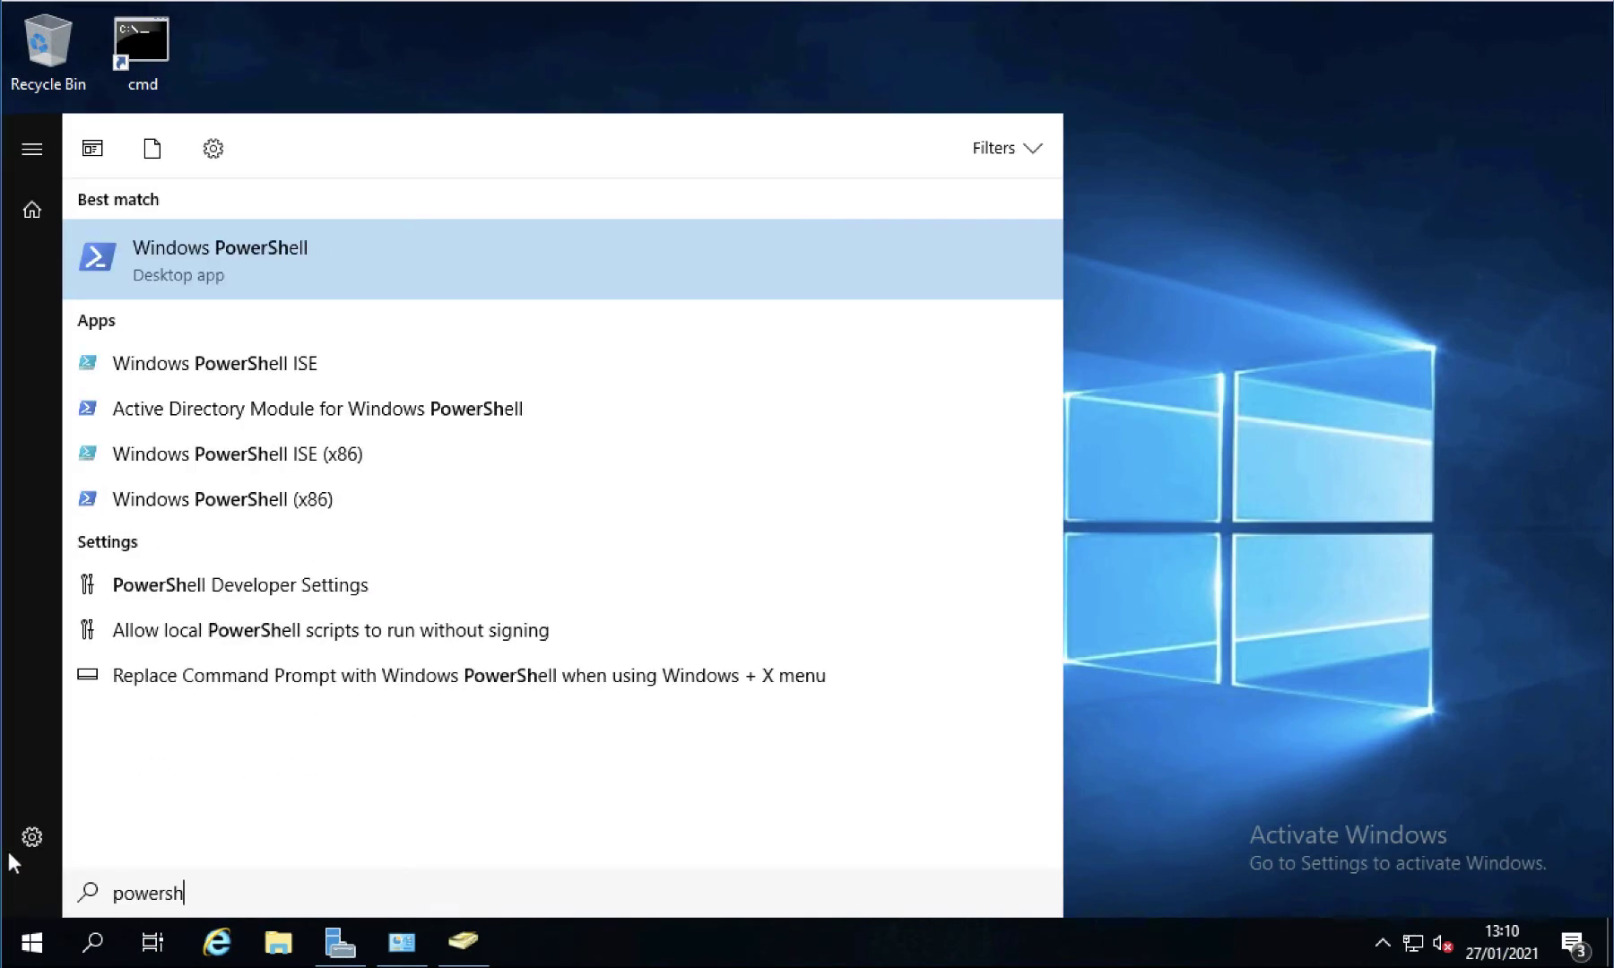
right_click(212, 260)
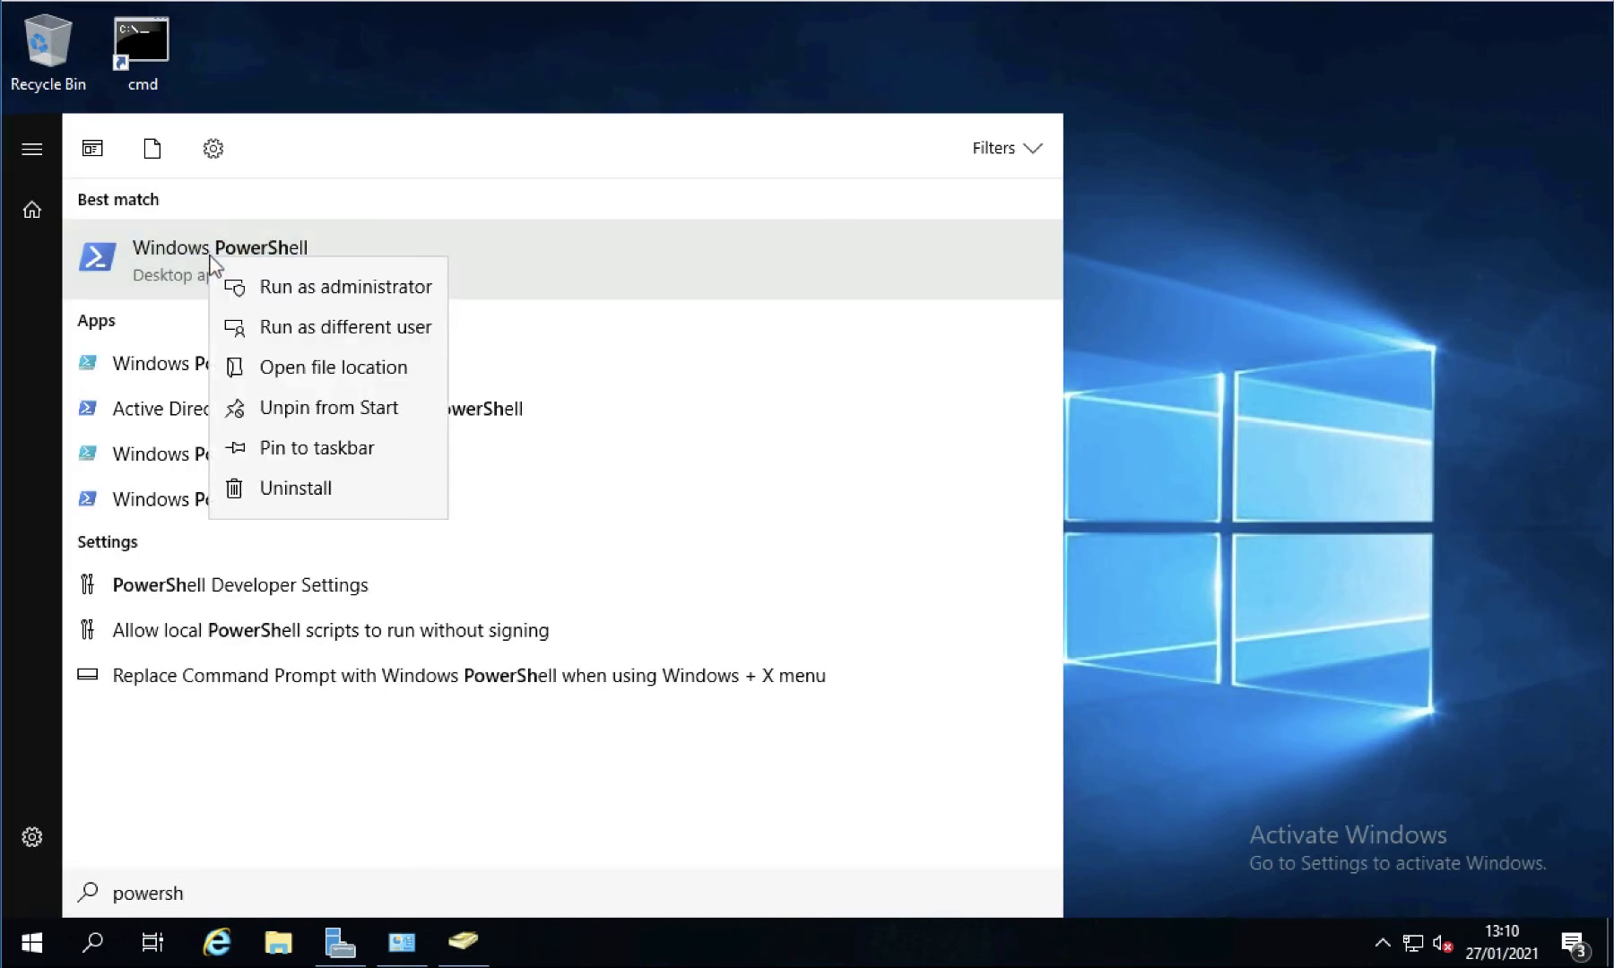
click(269, 289)
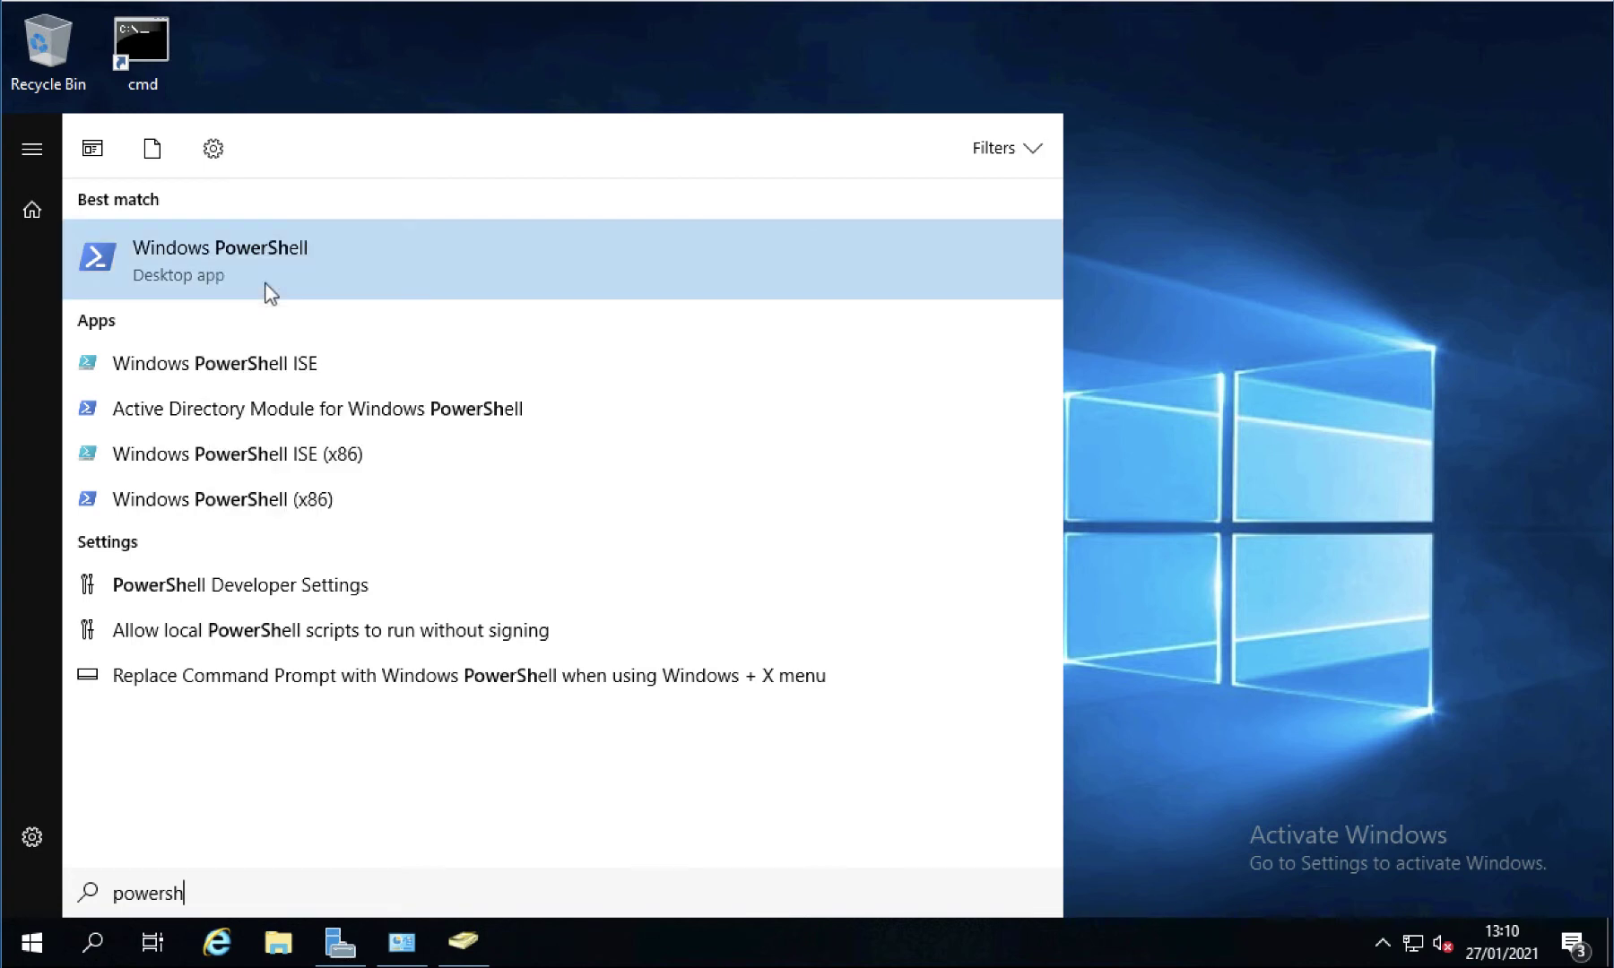
- Set the PowerShell console font size to 16 in its properties
right_click(412, 70)
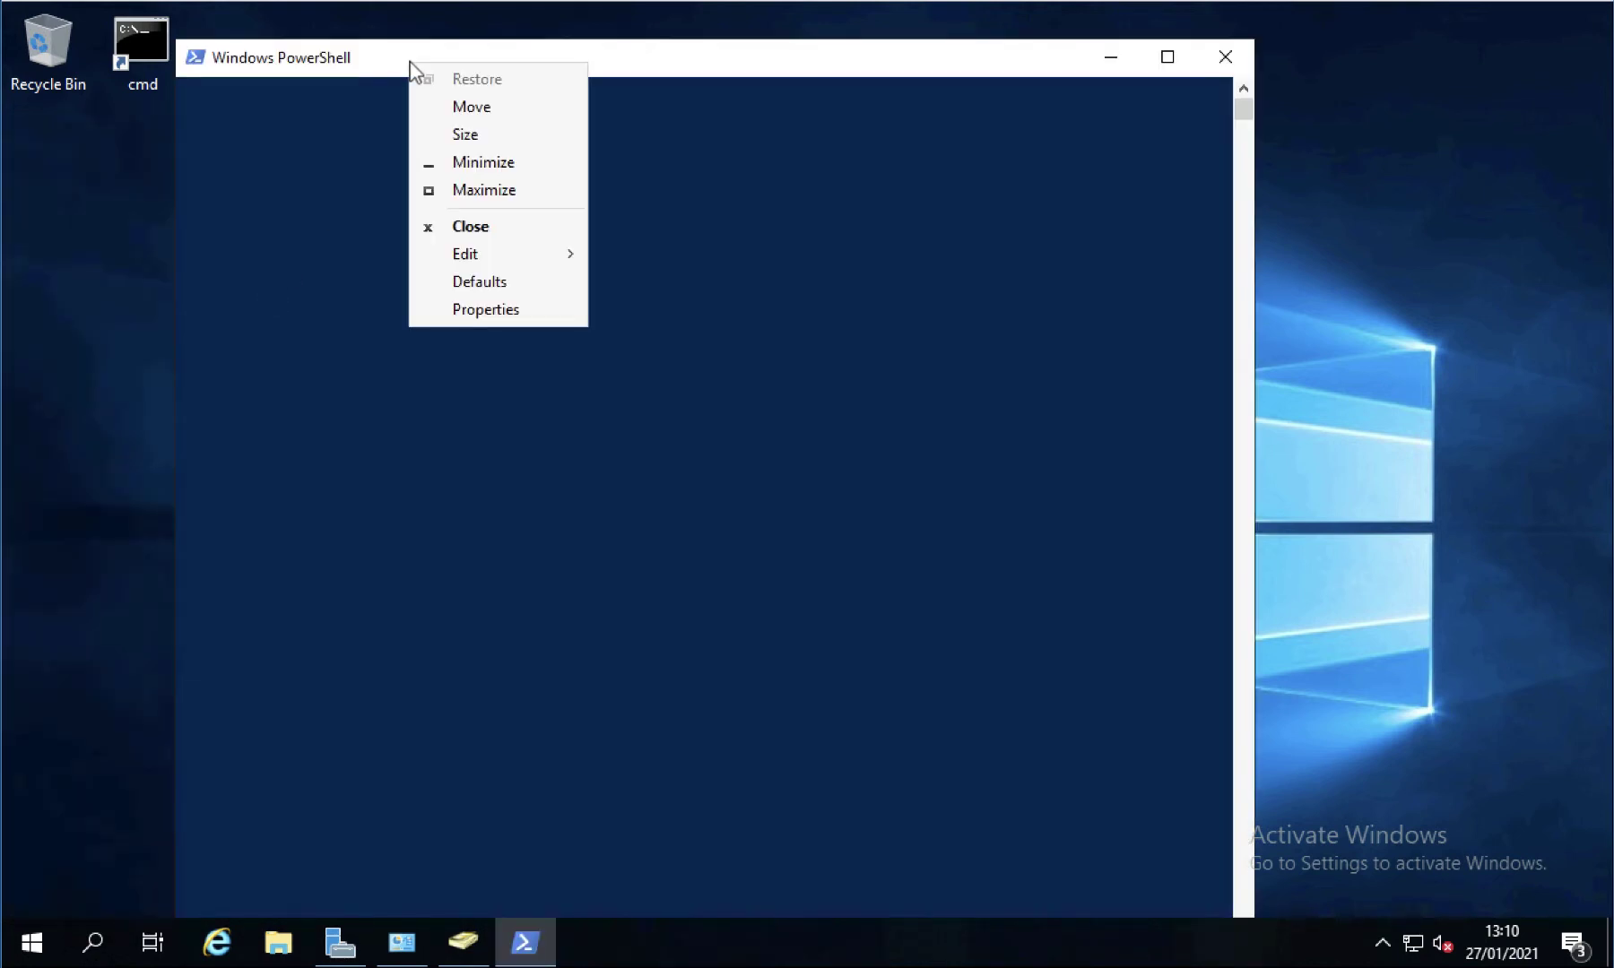
click(449, 314)
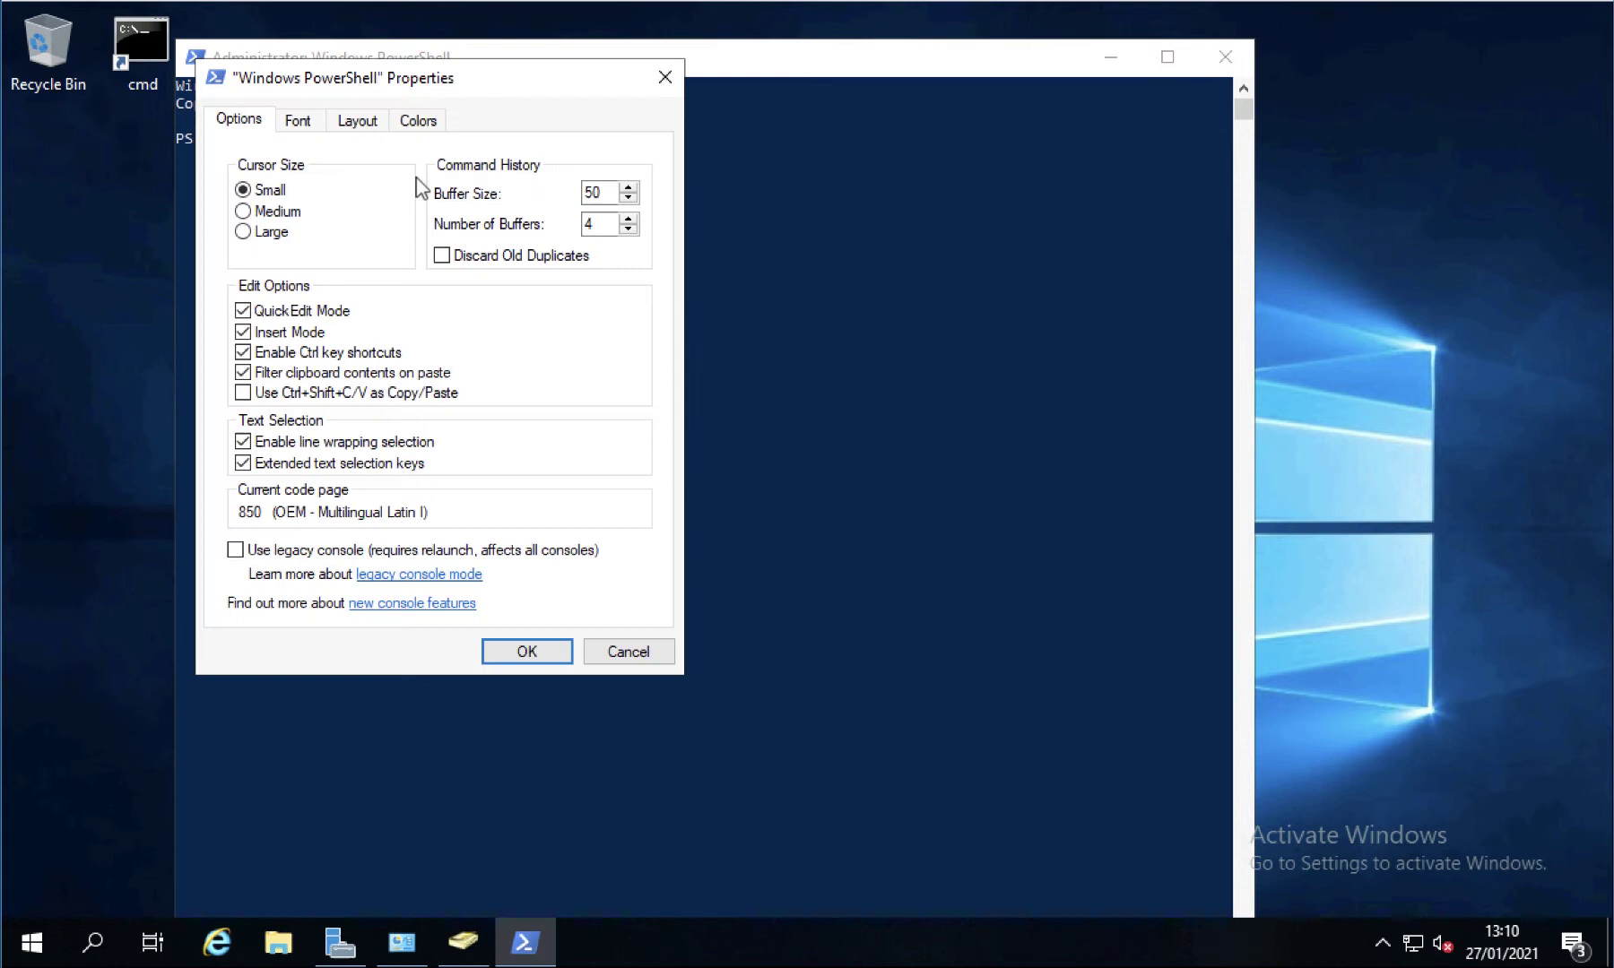
click(296, 120)
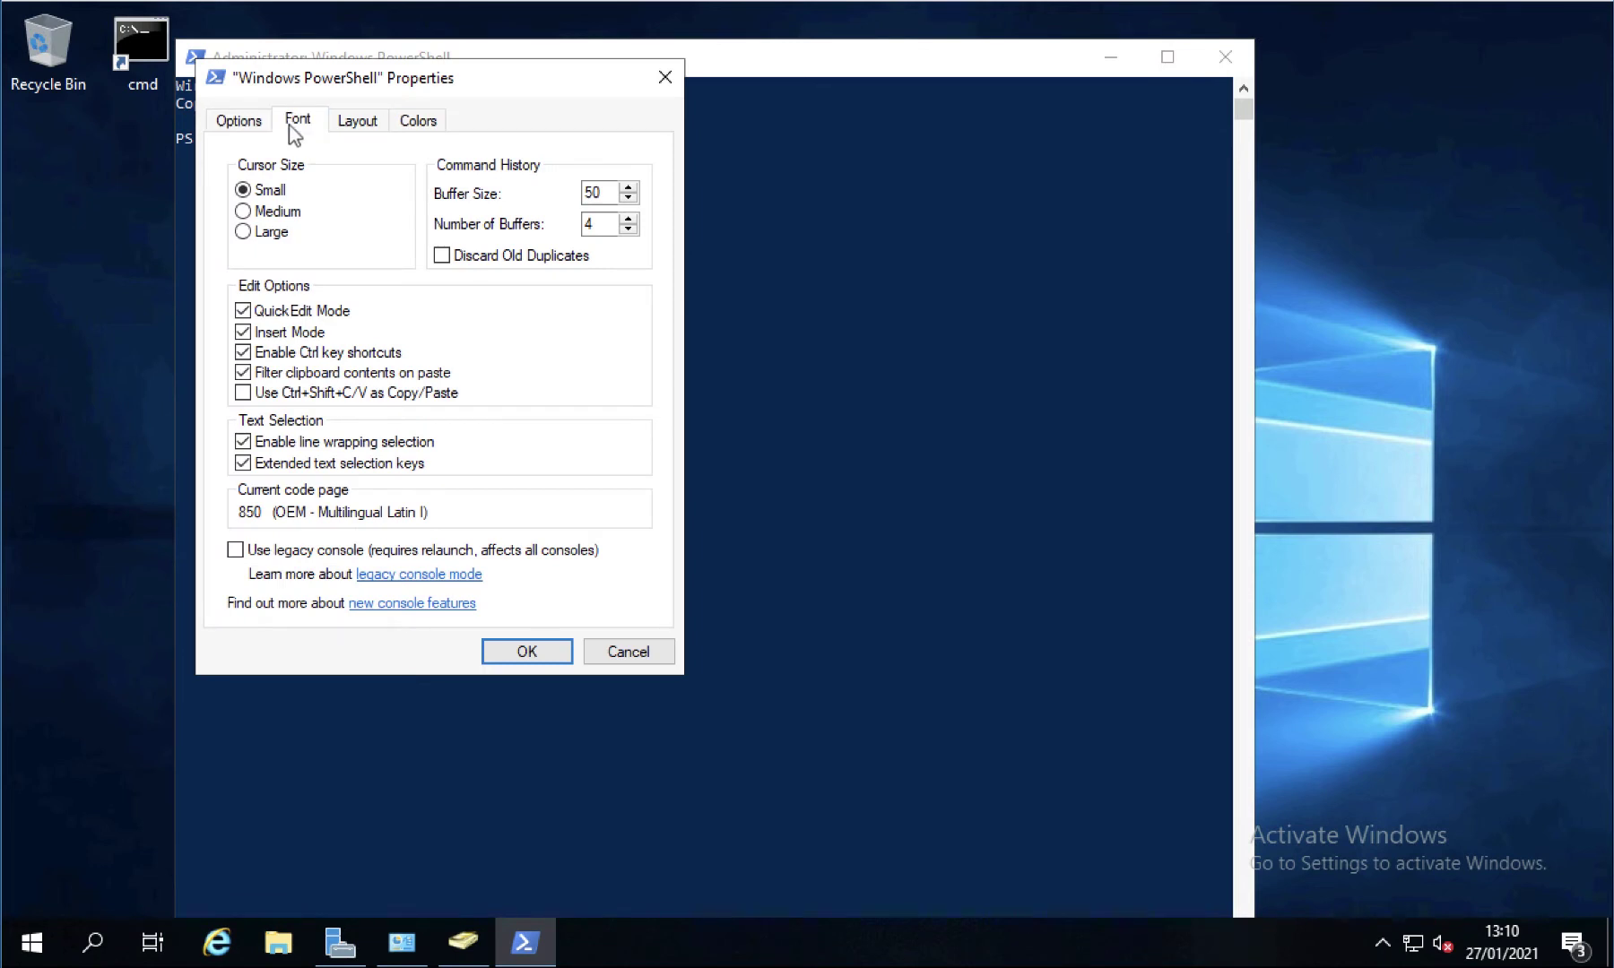
click(248, 222)
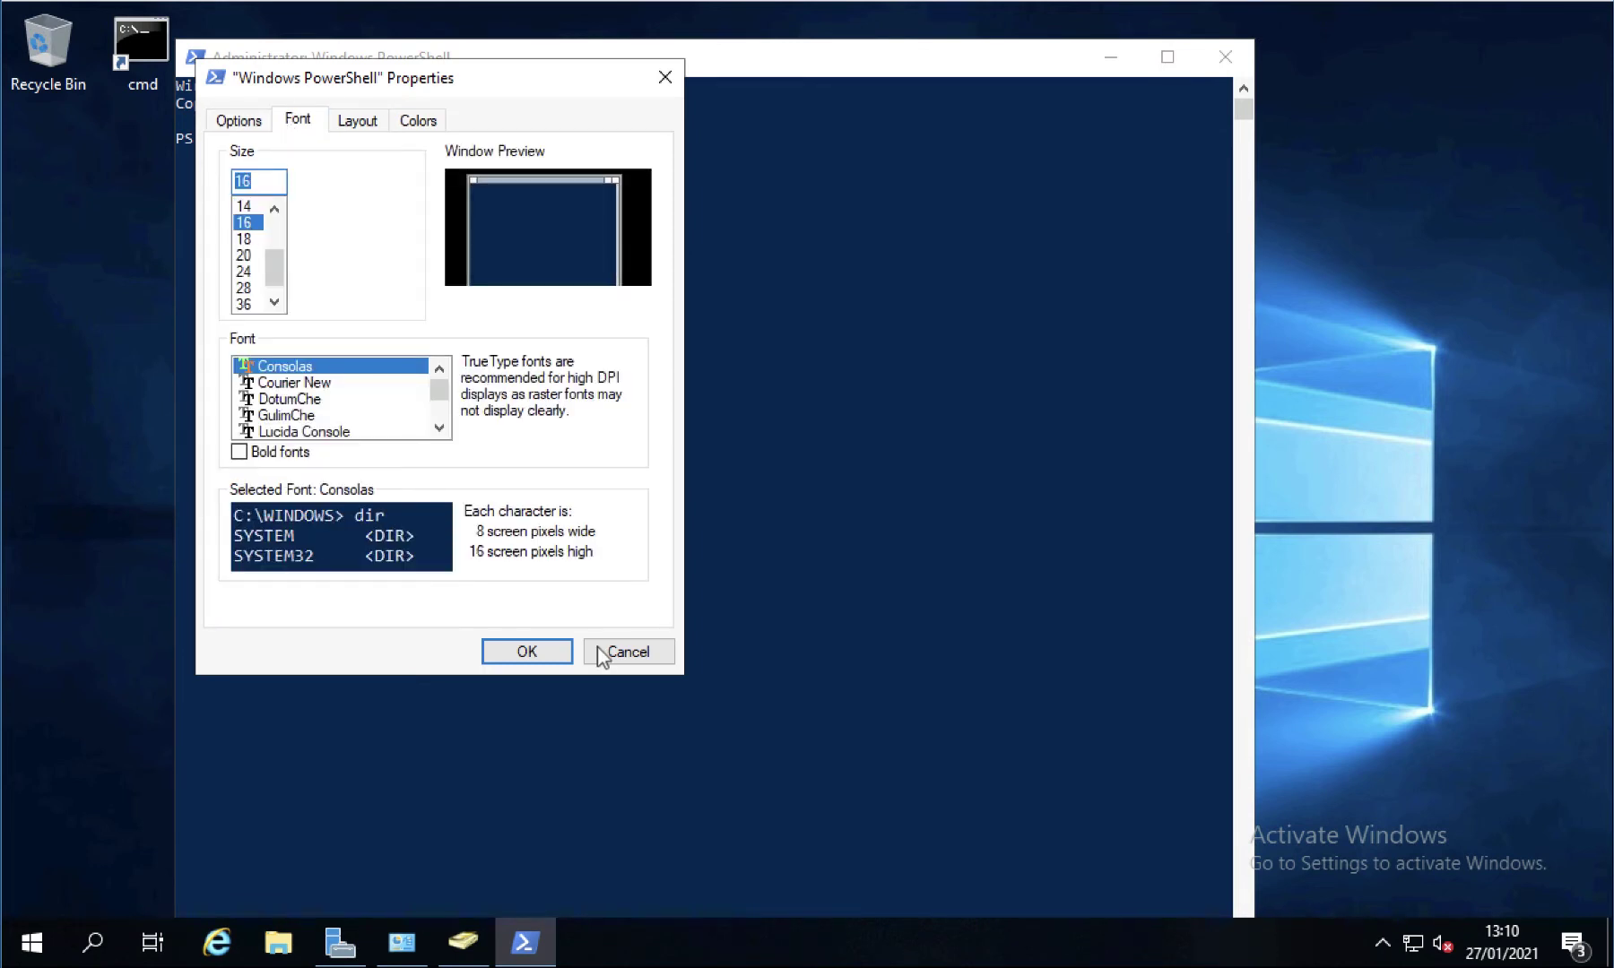
click(508, 652)
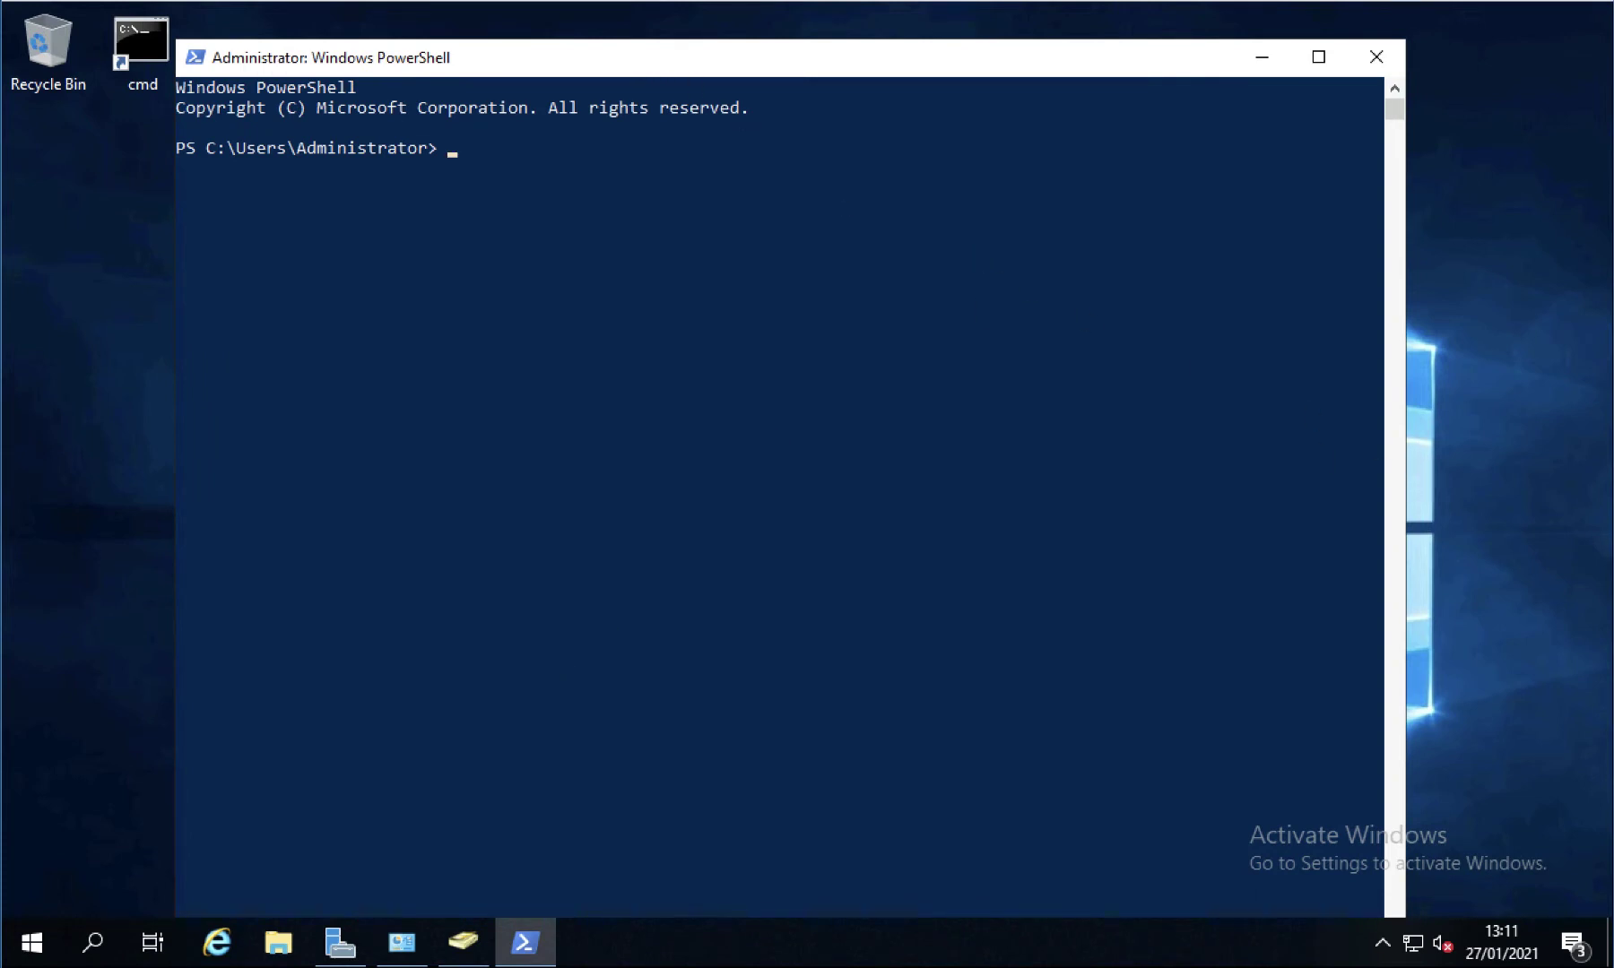
- Run Install-WindowsFeature Migration -ComputerName Win2019 to add Windows Server Migration Tools
drag(638, 66, 668, 51)
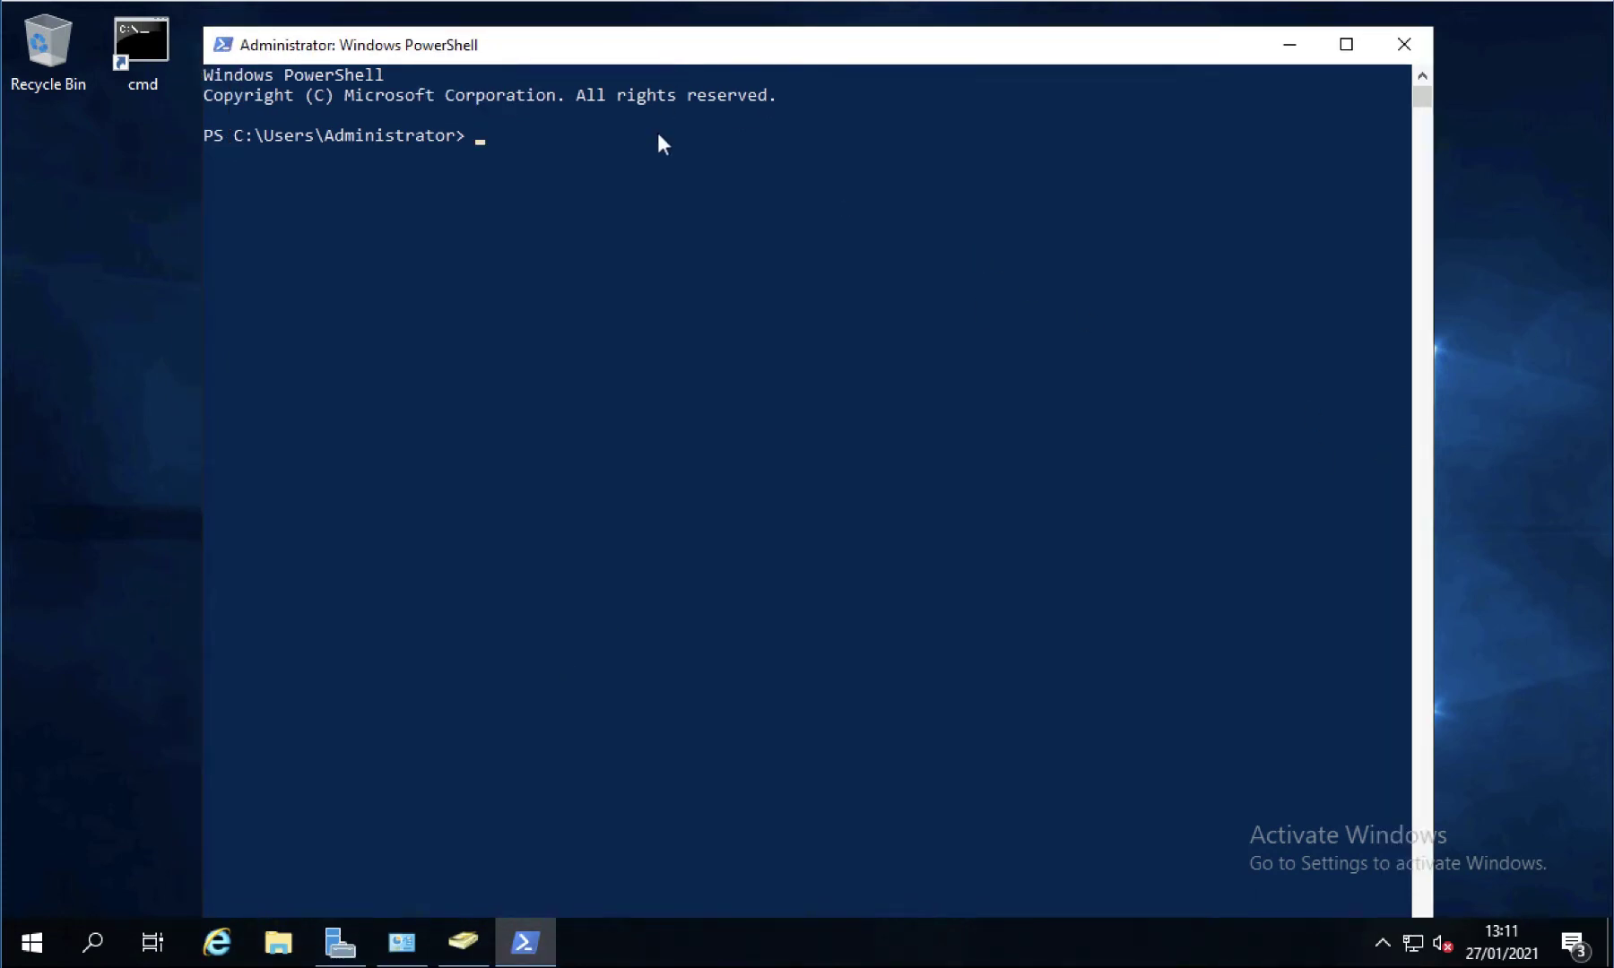
text(Install-WindowsFeature)
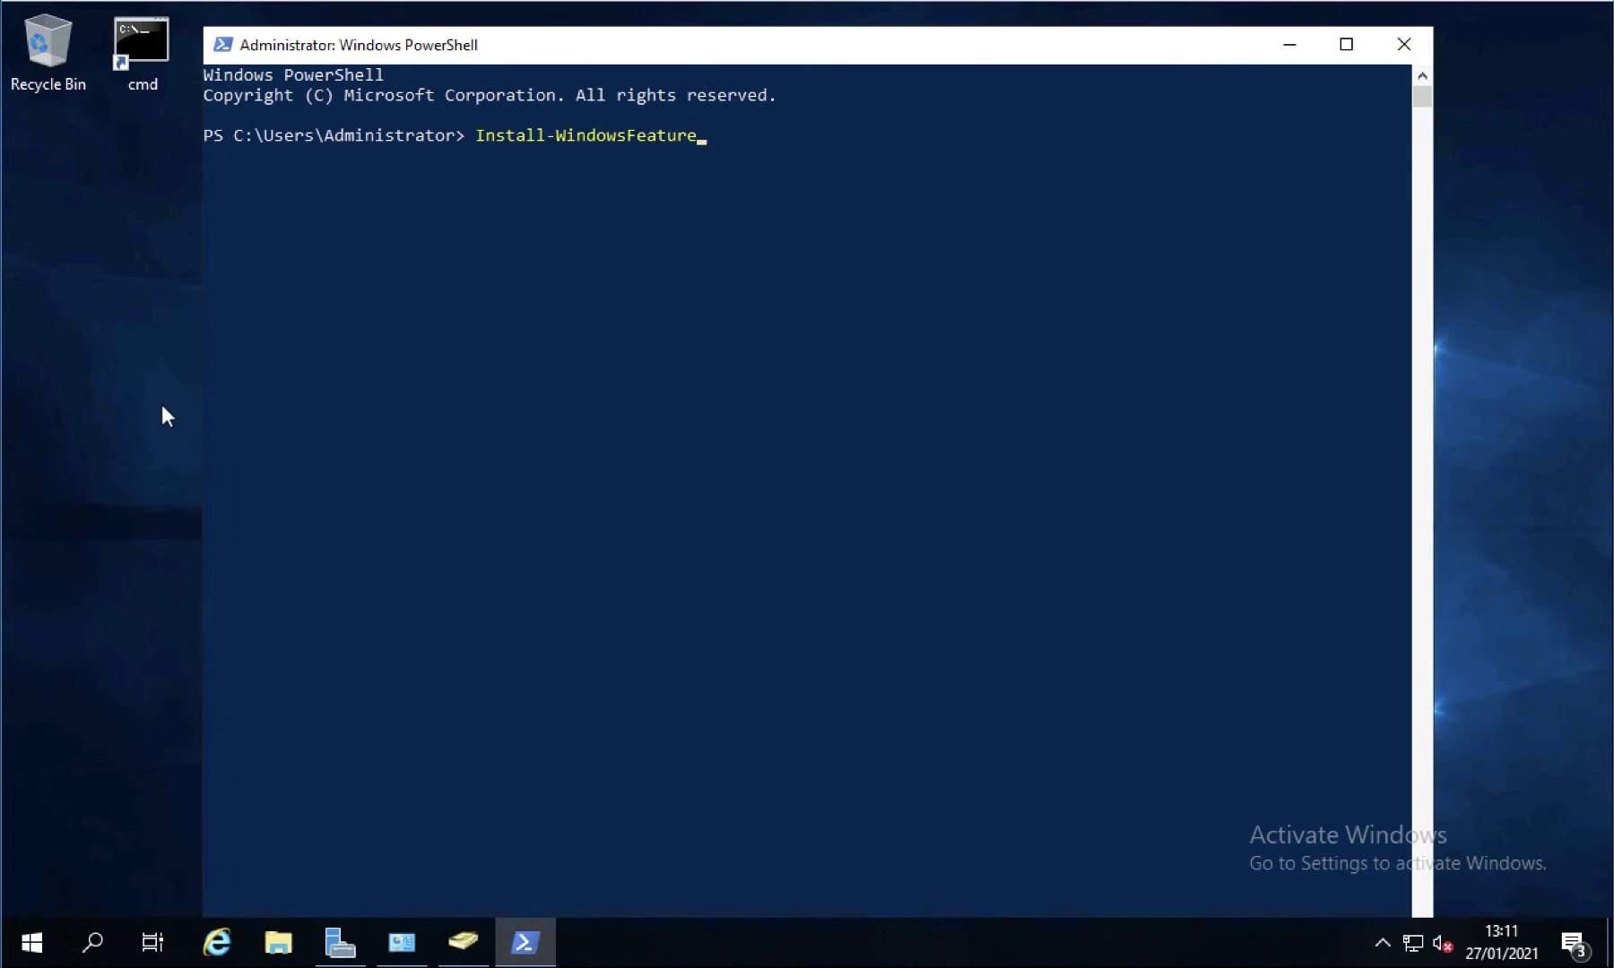
text( Migration -Comp)
key(Tab)
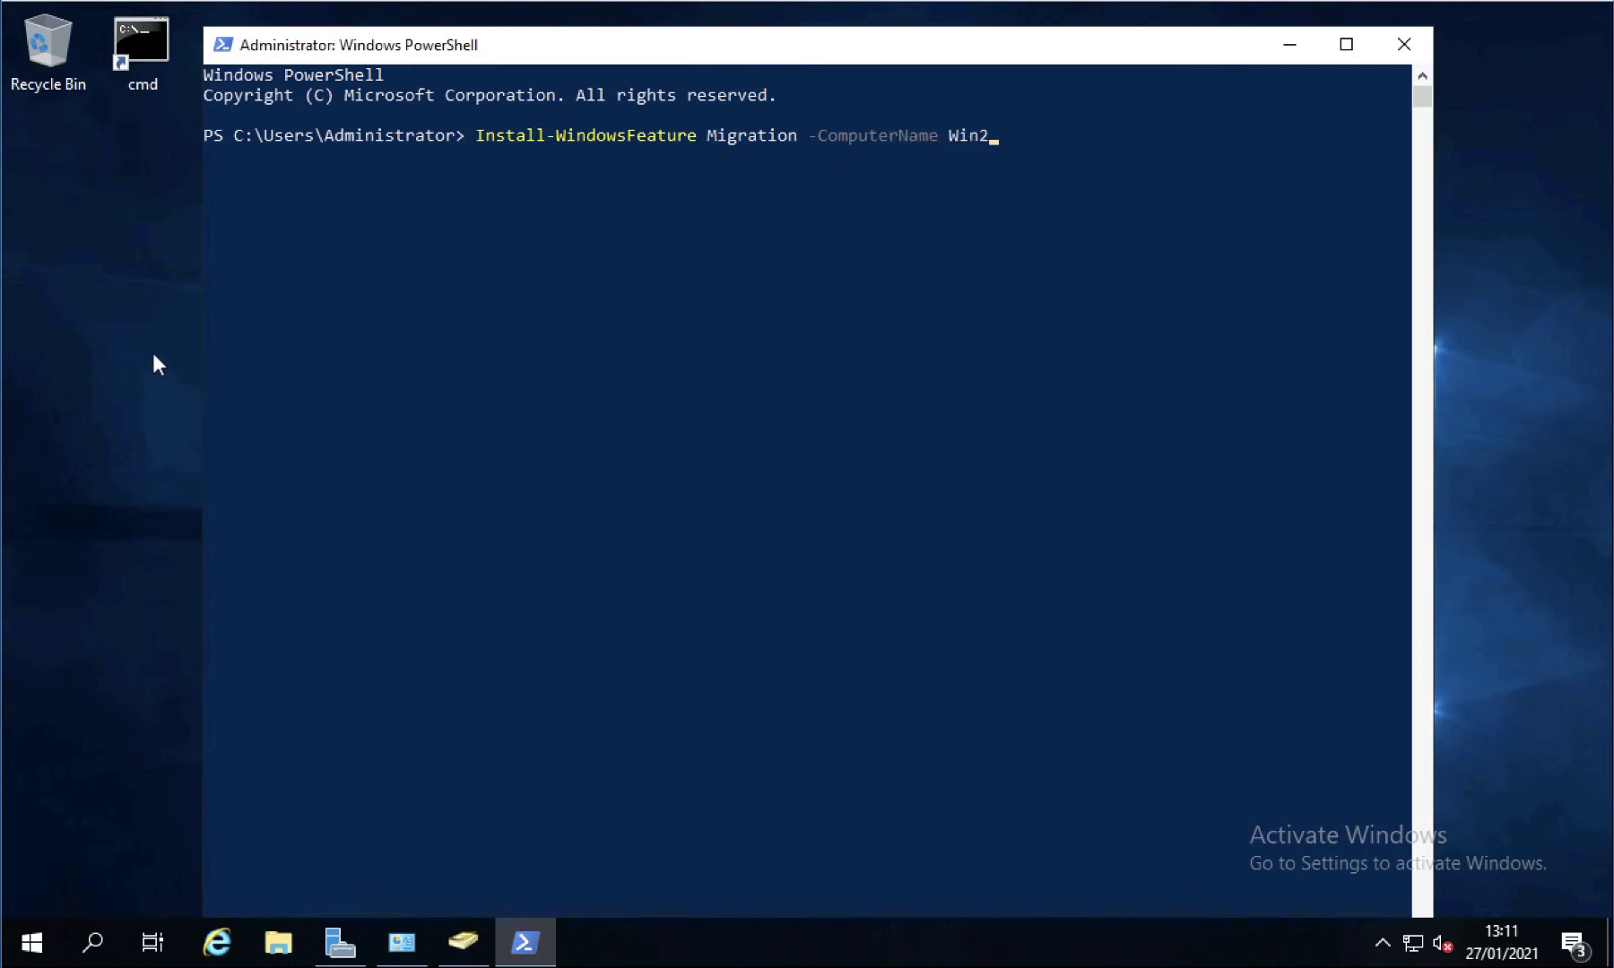
text(Win2019)
key(Return)
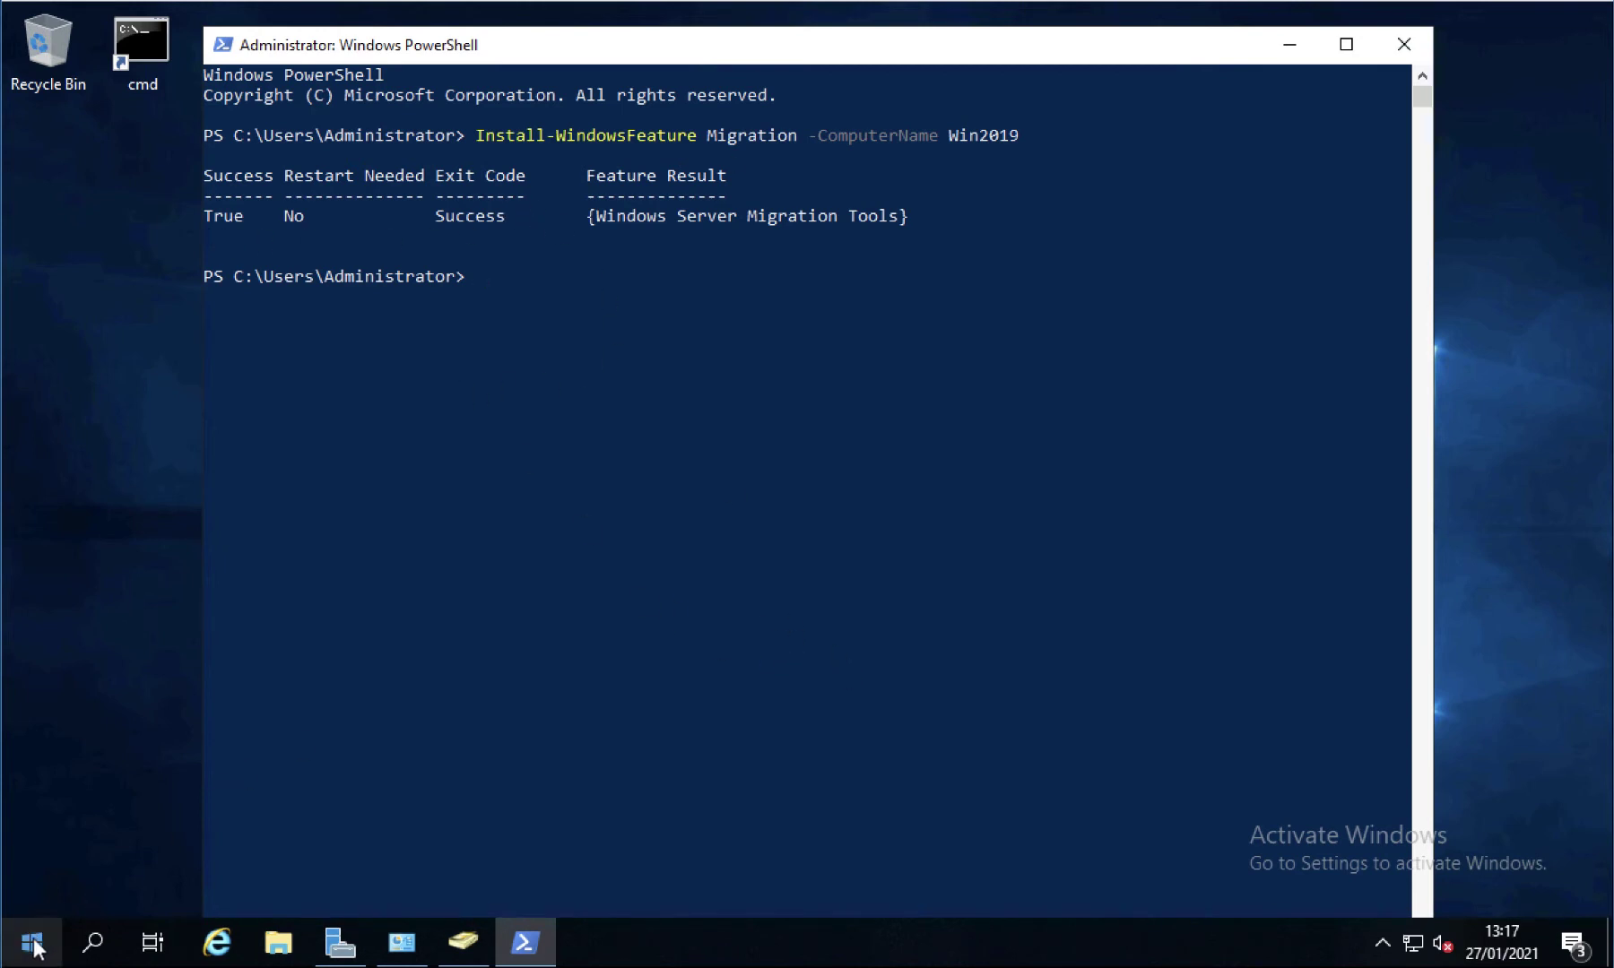
- Find Command Prompt via Start search and run it as administrator
click(33, 946)
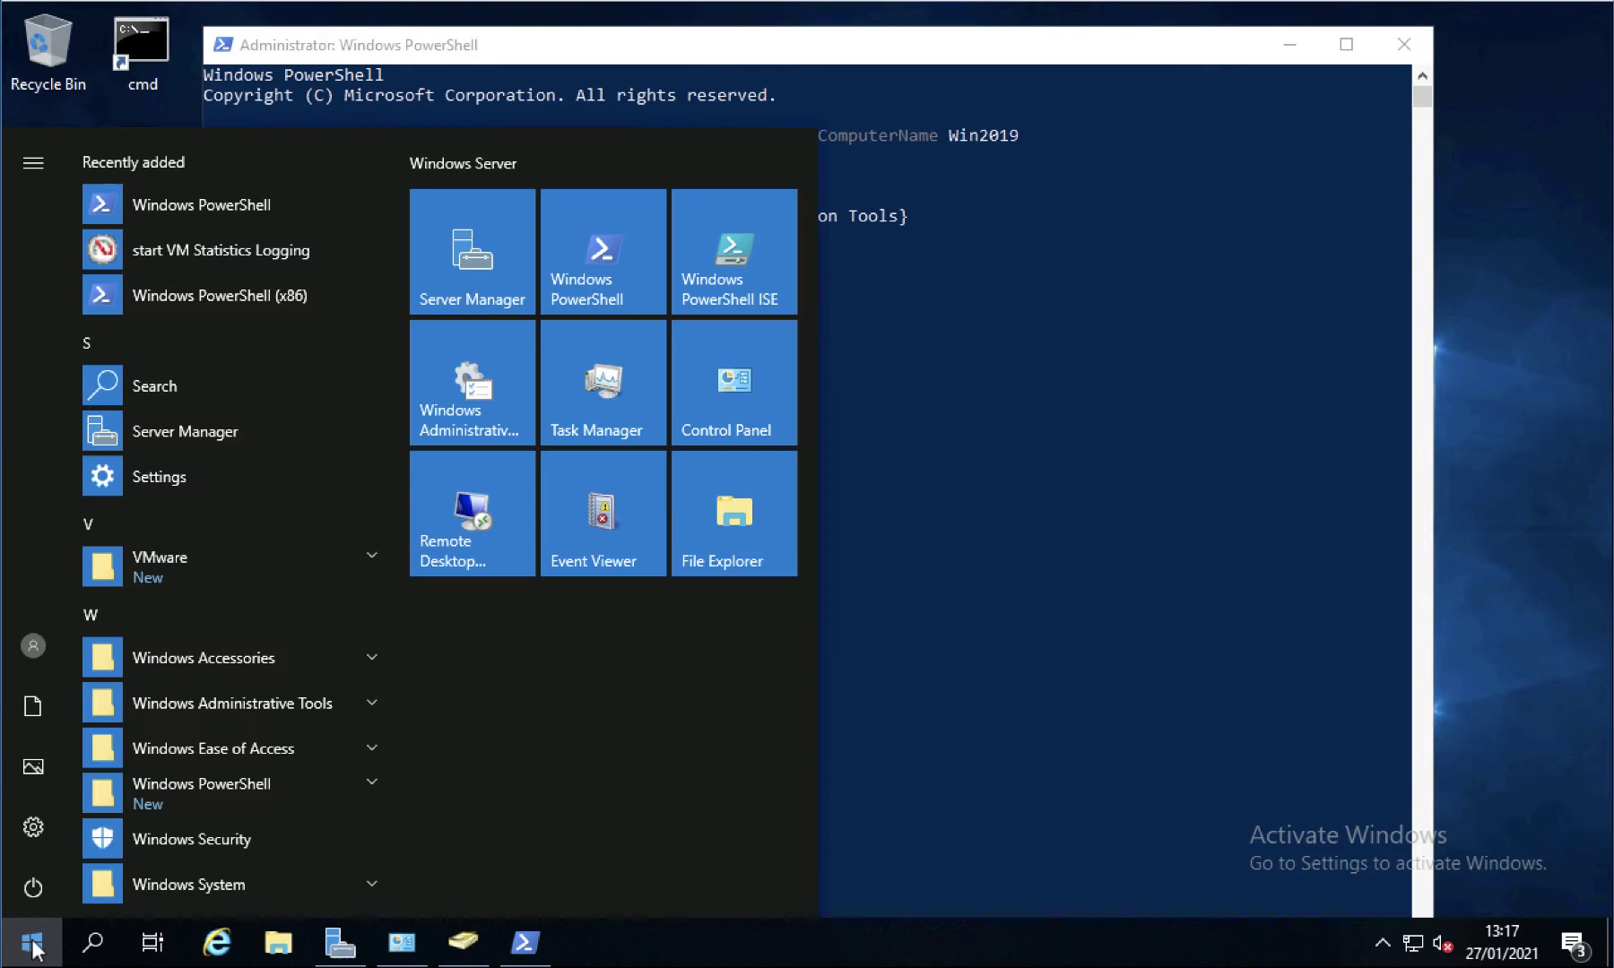
text(cmd)
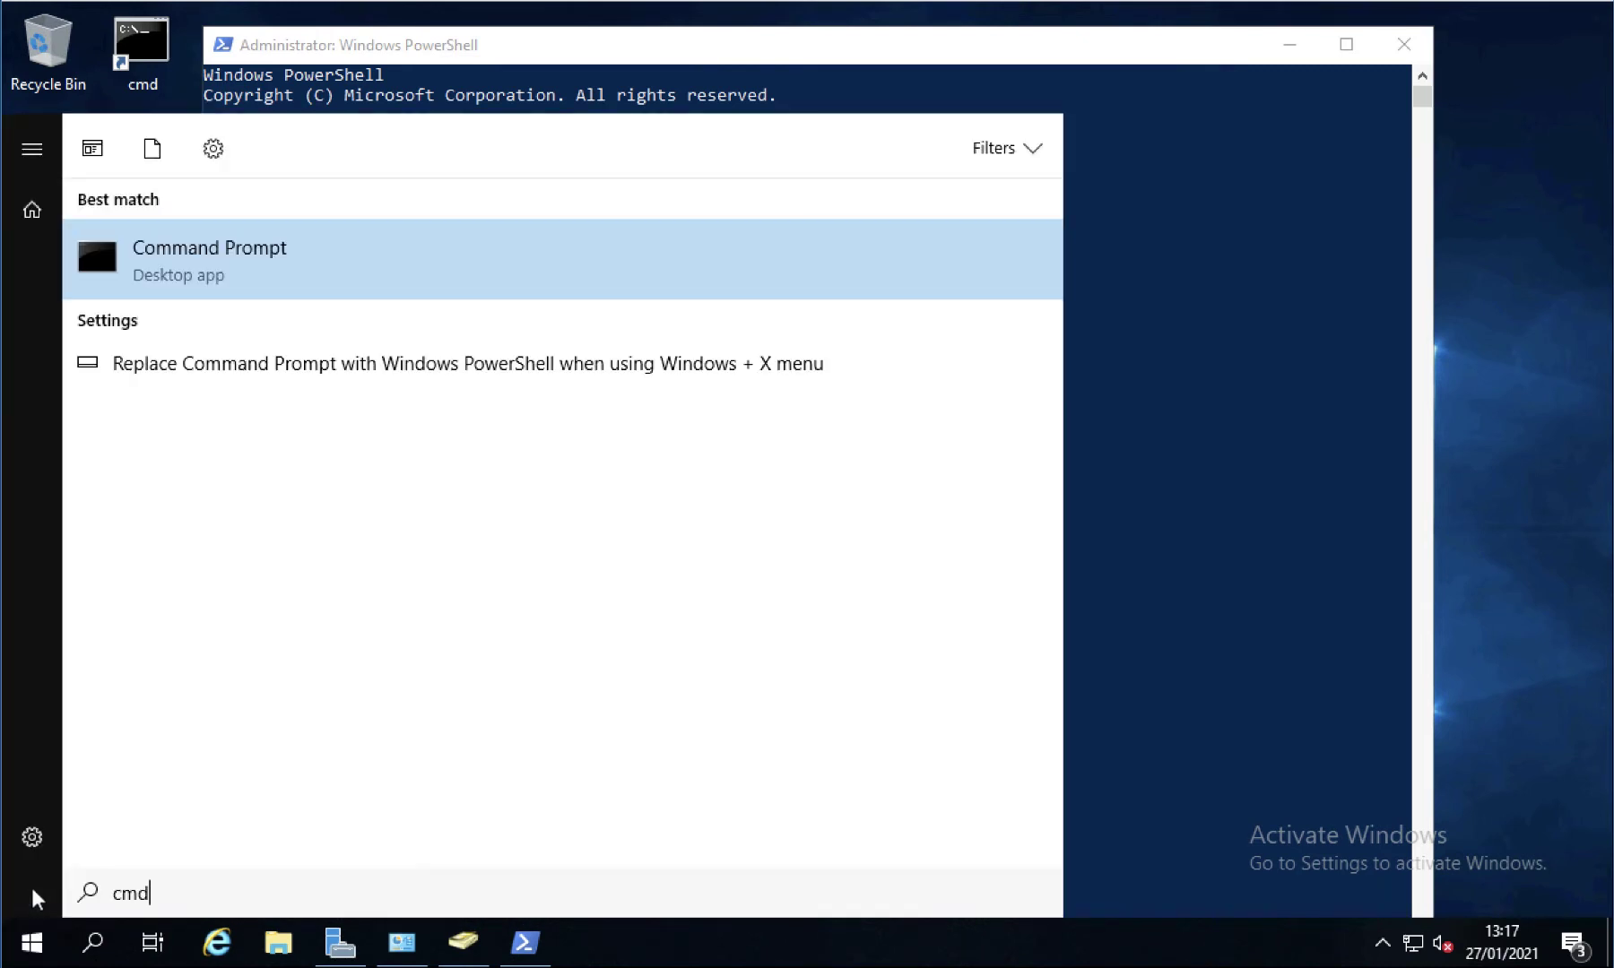
right_click(158, 257)
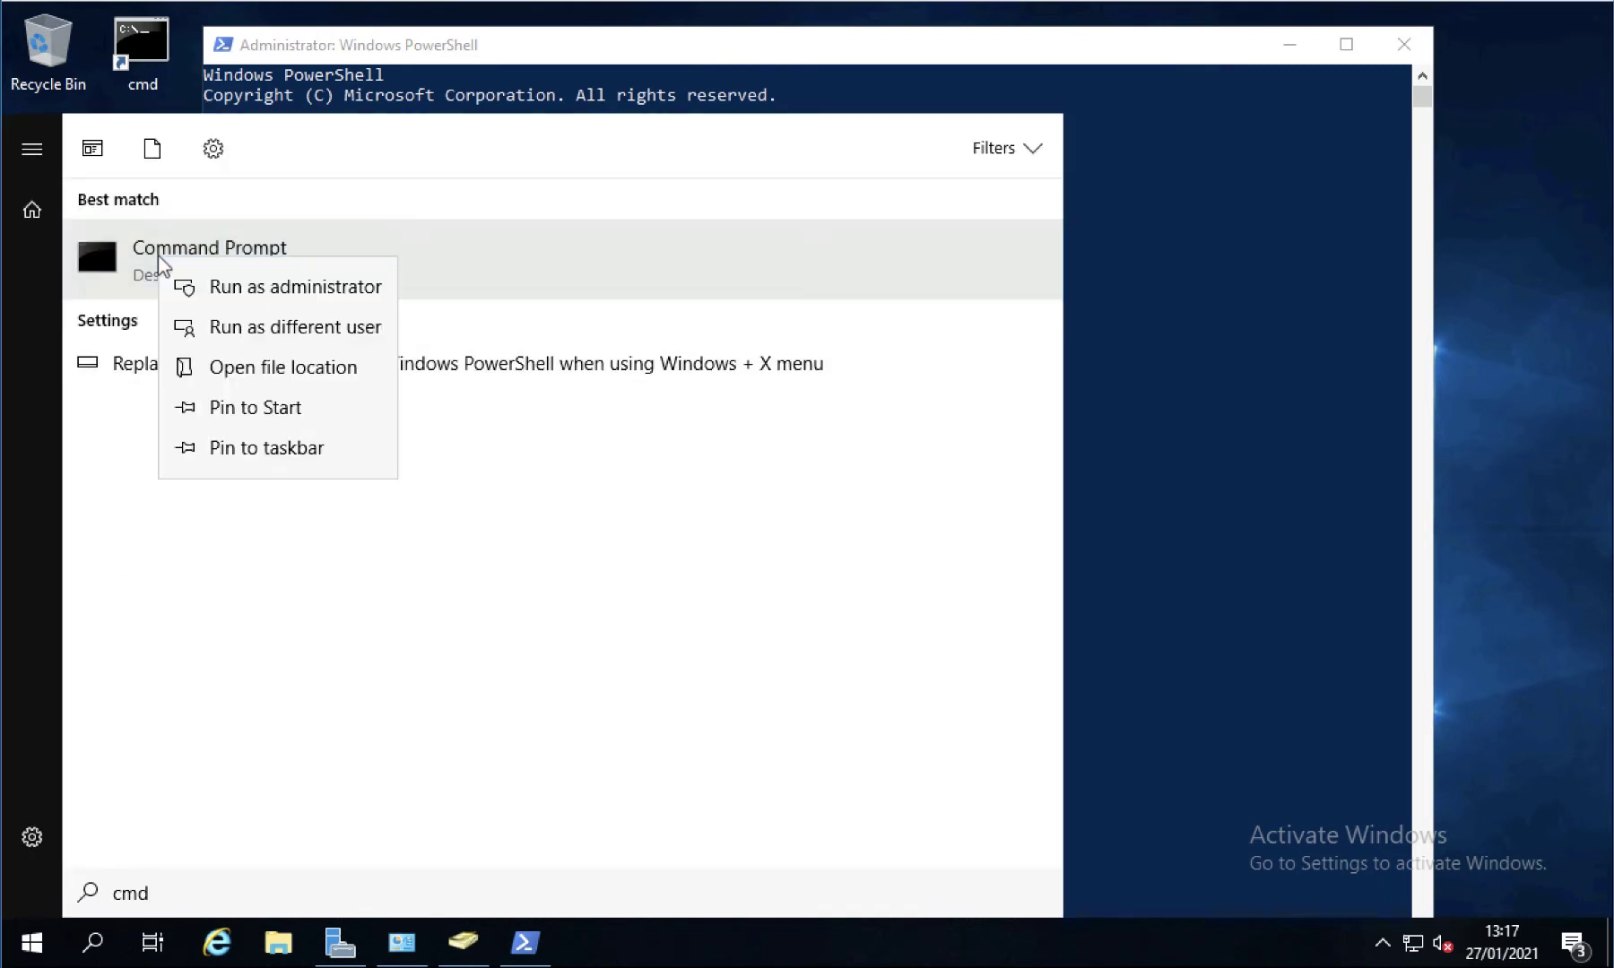
click(216, 287)
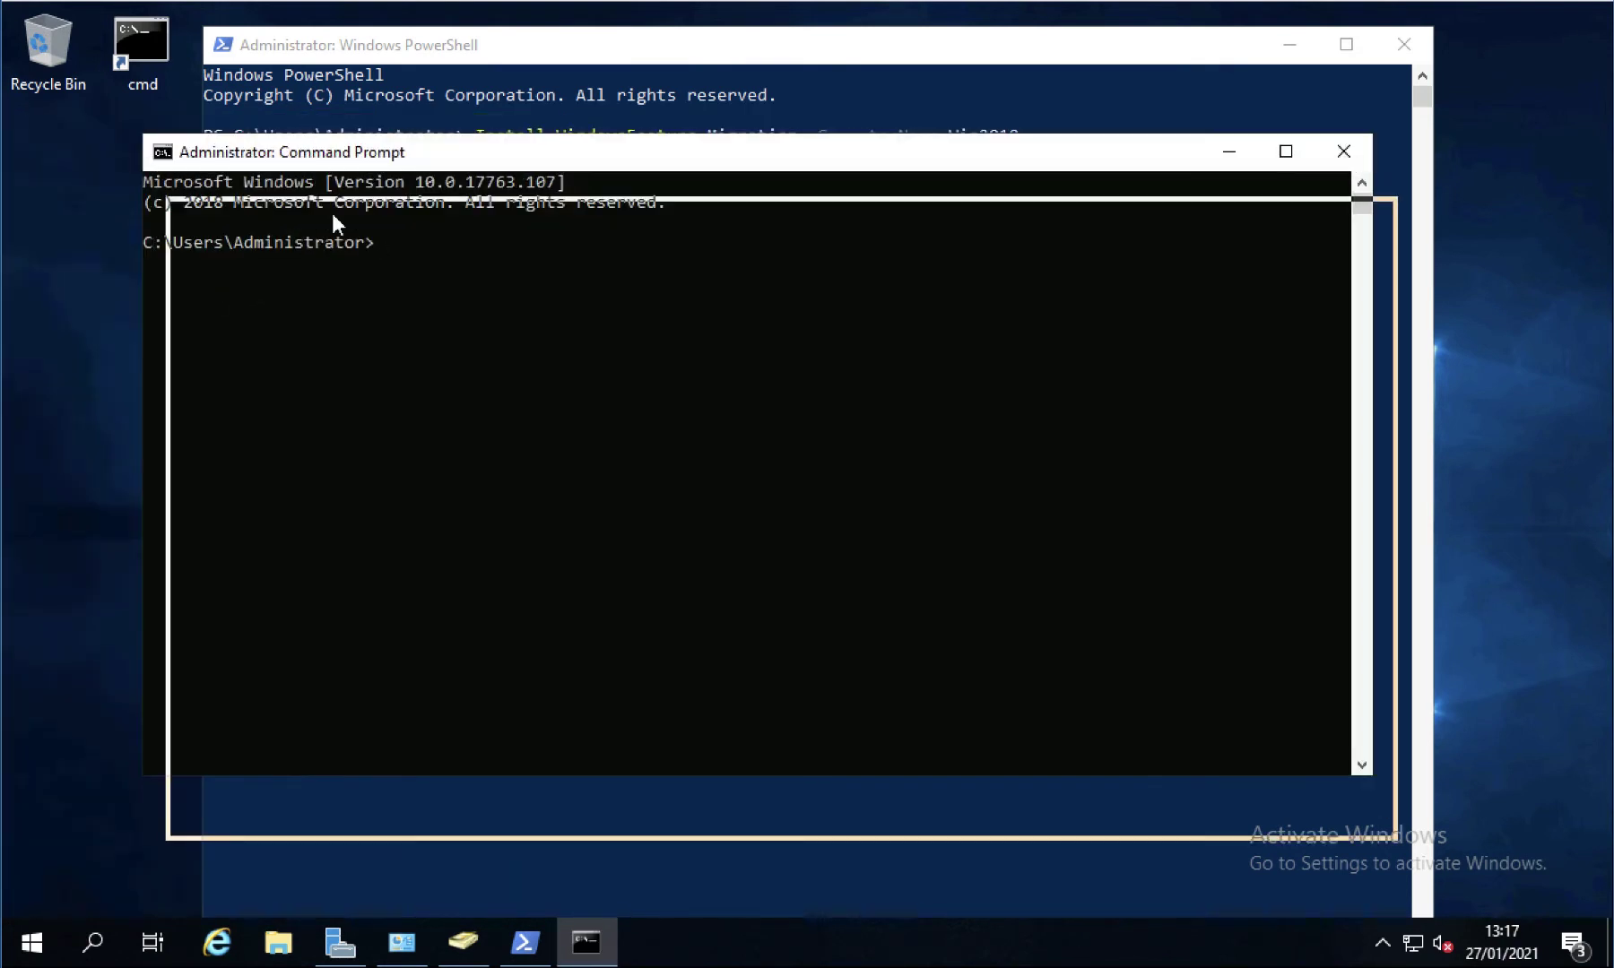
- Change the prompt's directory to c:\Windows\System32\ServerMigrationTools
drag(331, 214, 369, 270)
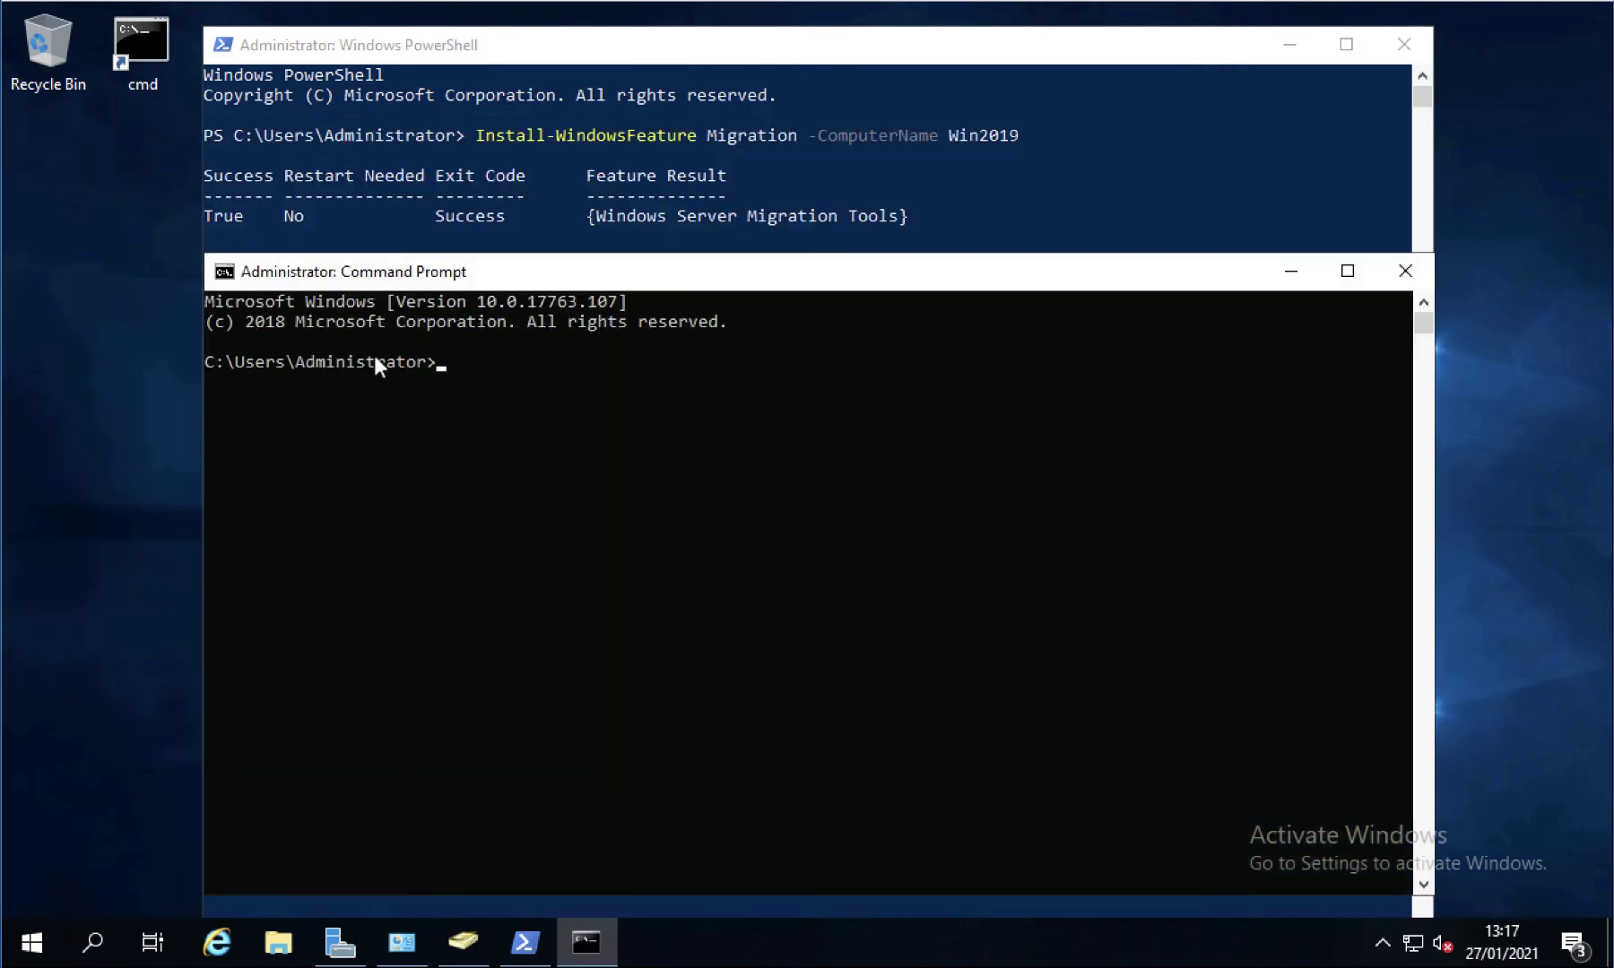
click(445, 499)
text(cd c:\Windows\System)
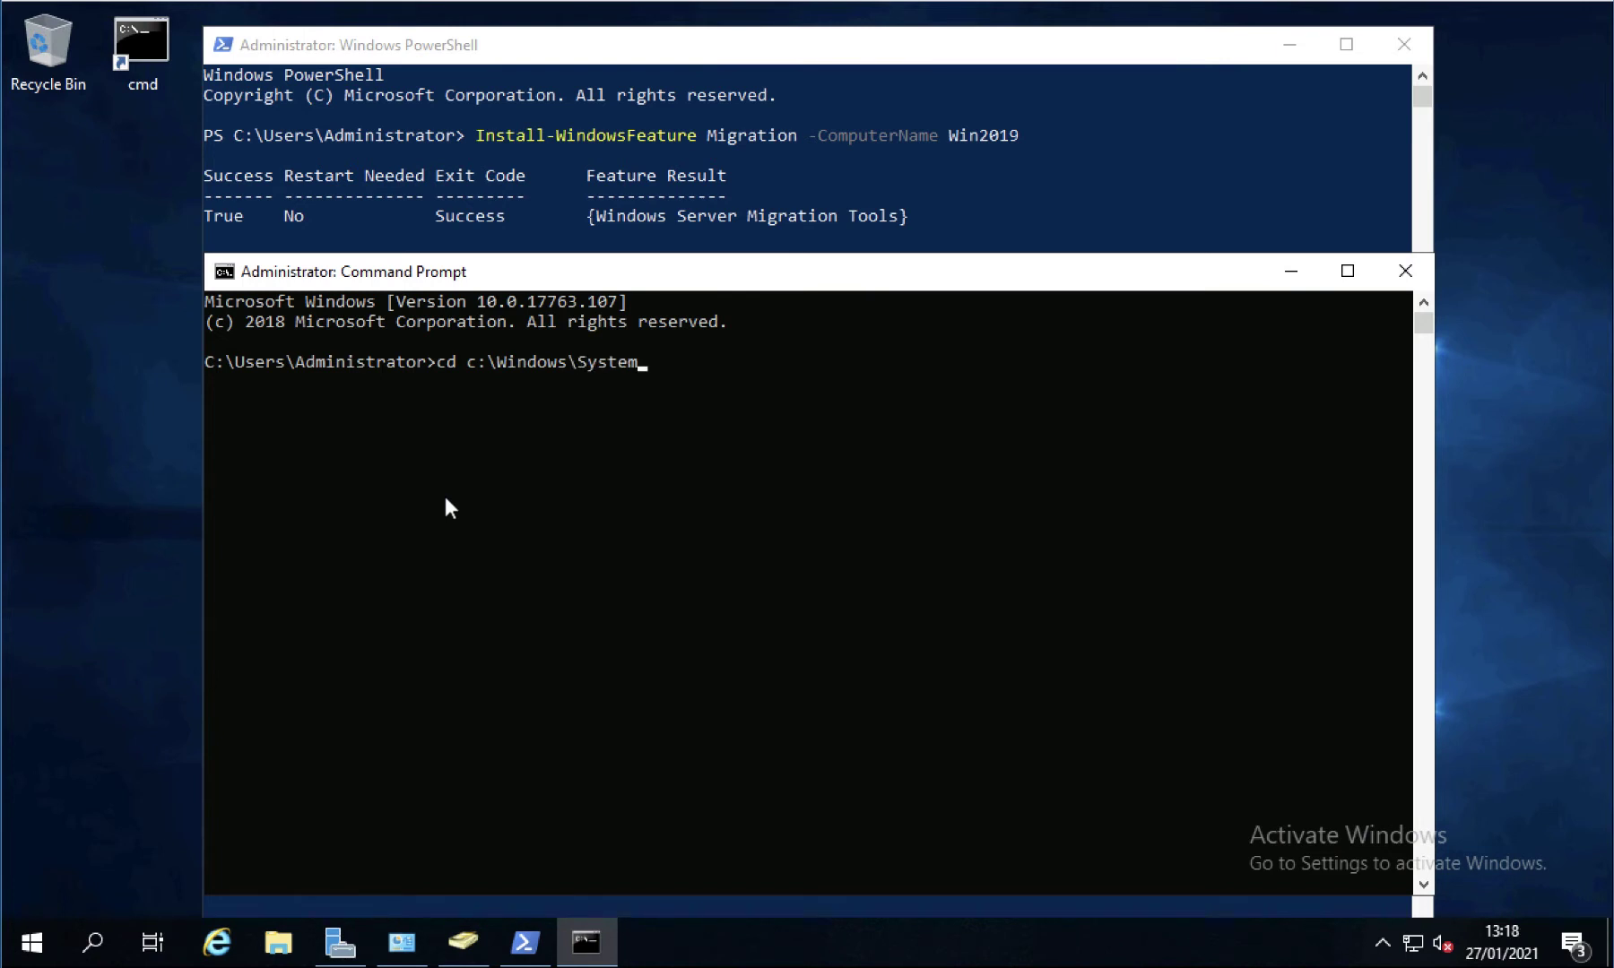
text(32\ServerMigrationTools)
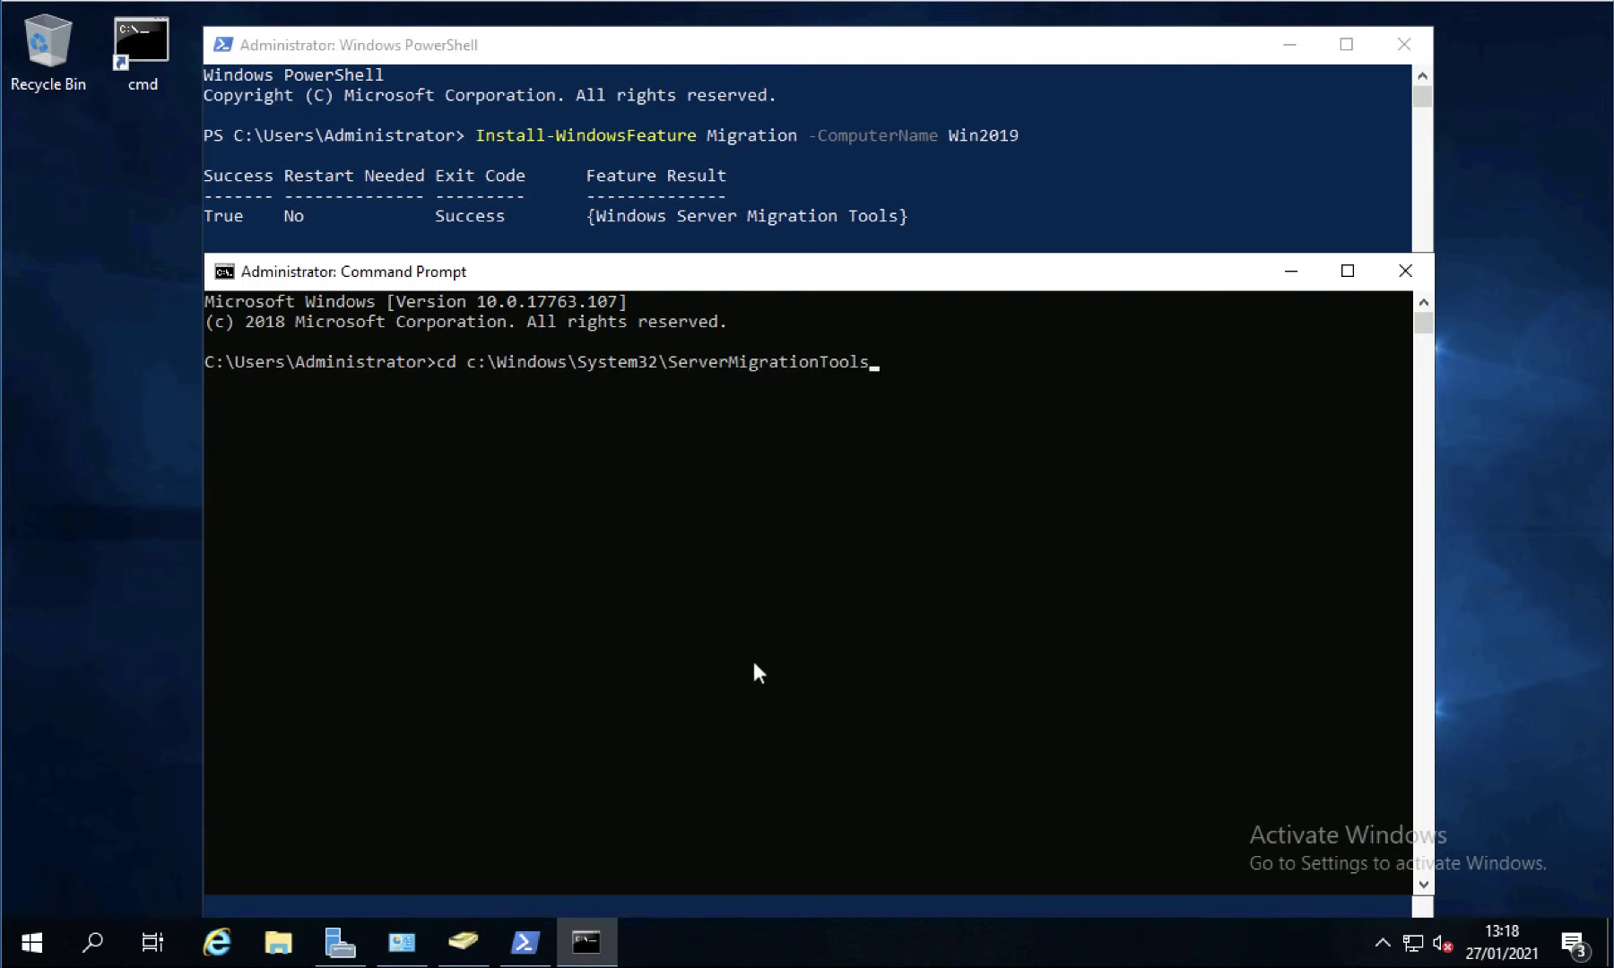
key(Return)
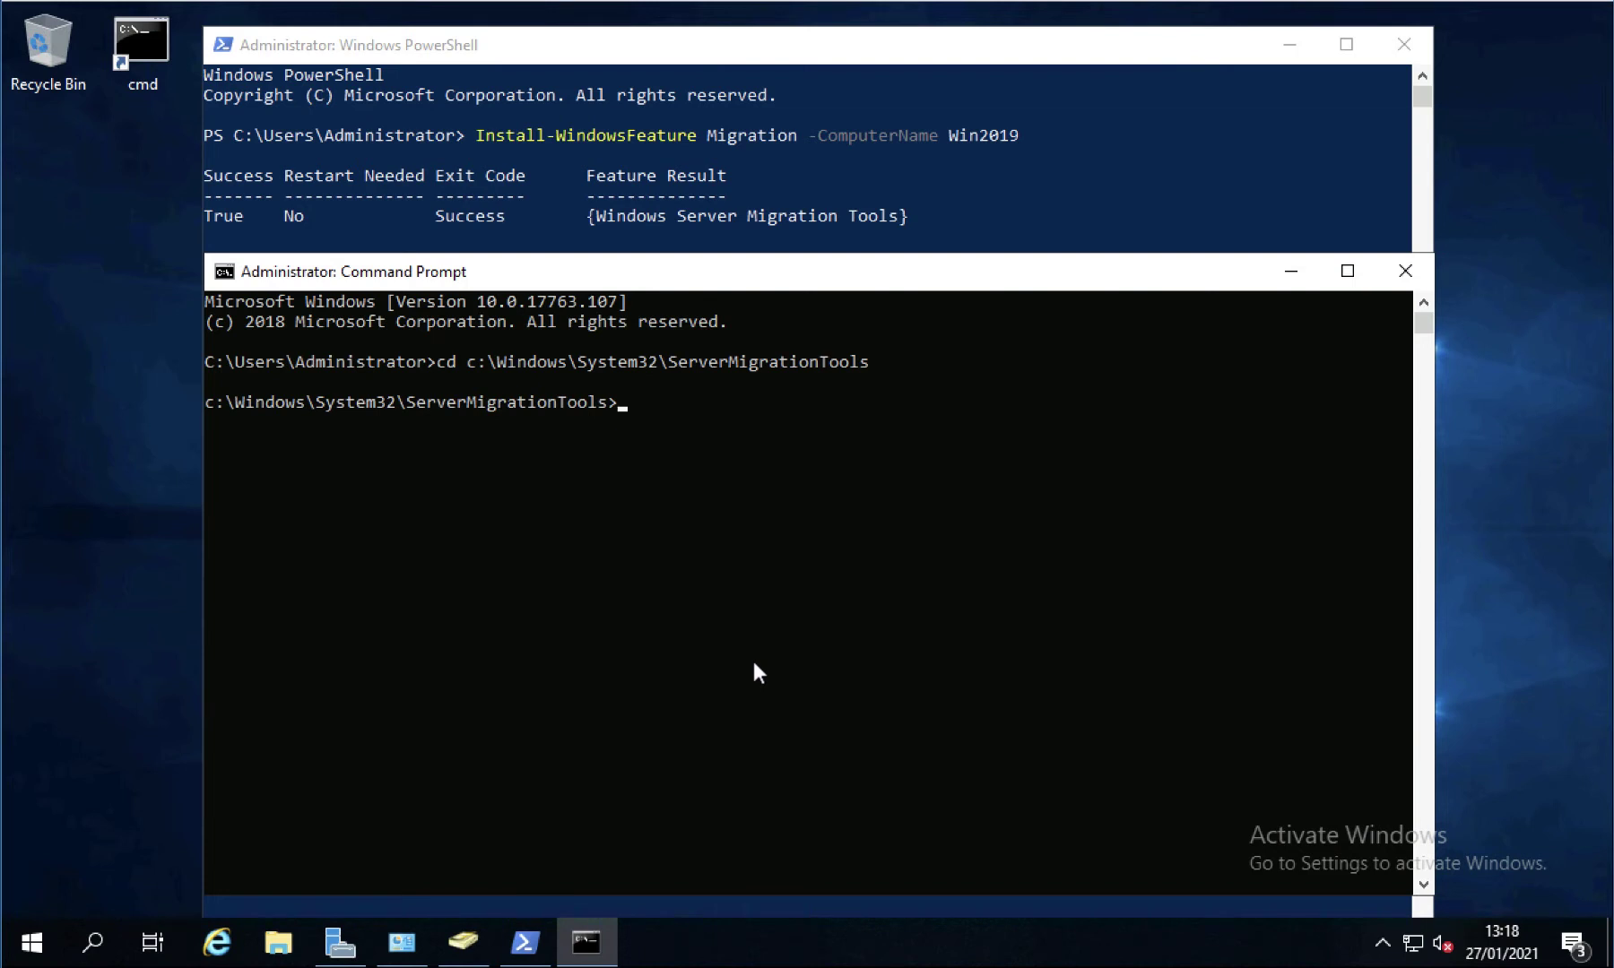
- Run SmigDeploy.exe /package /architecture x86 /os WS08 /path \\Win2008\SMIGDEPLOY
text(SmigDeploy.exe /pa)
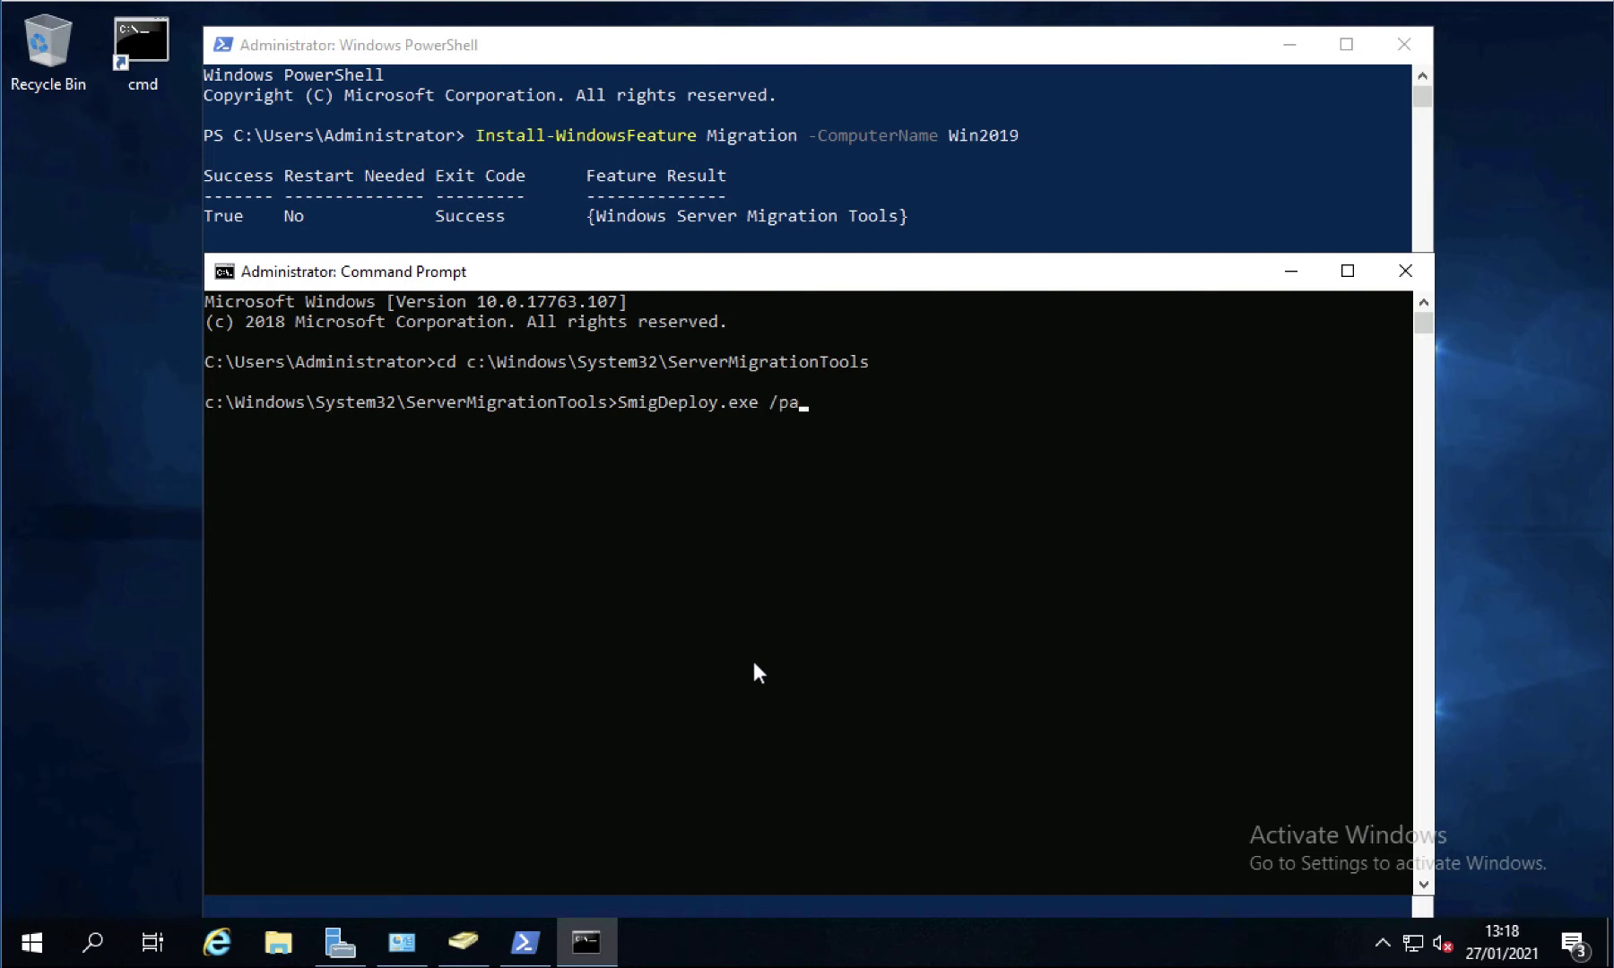
text(ckage)
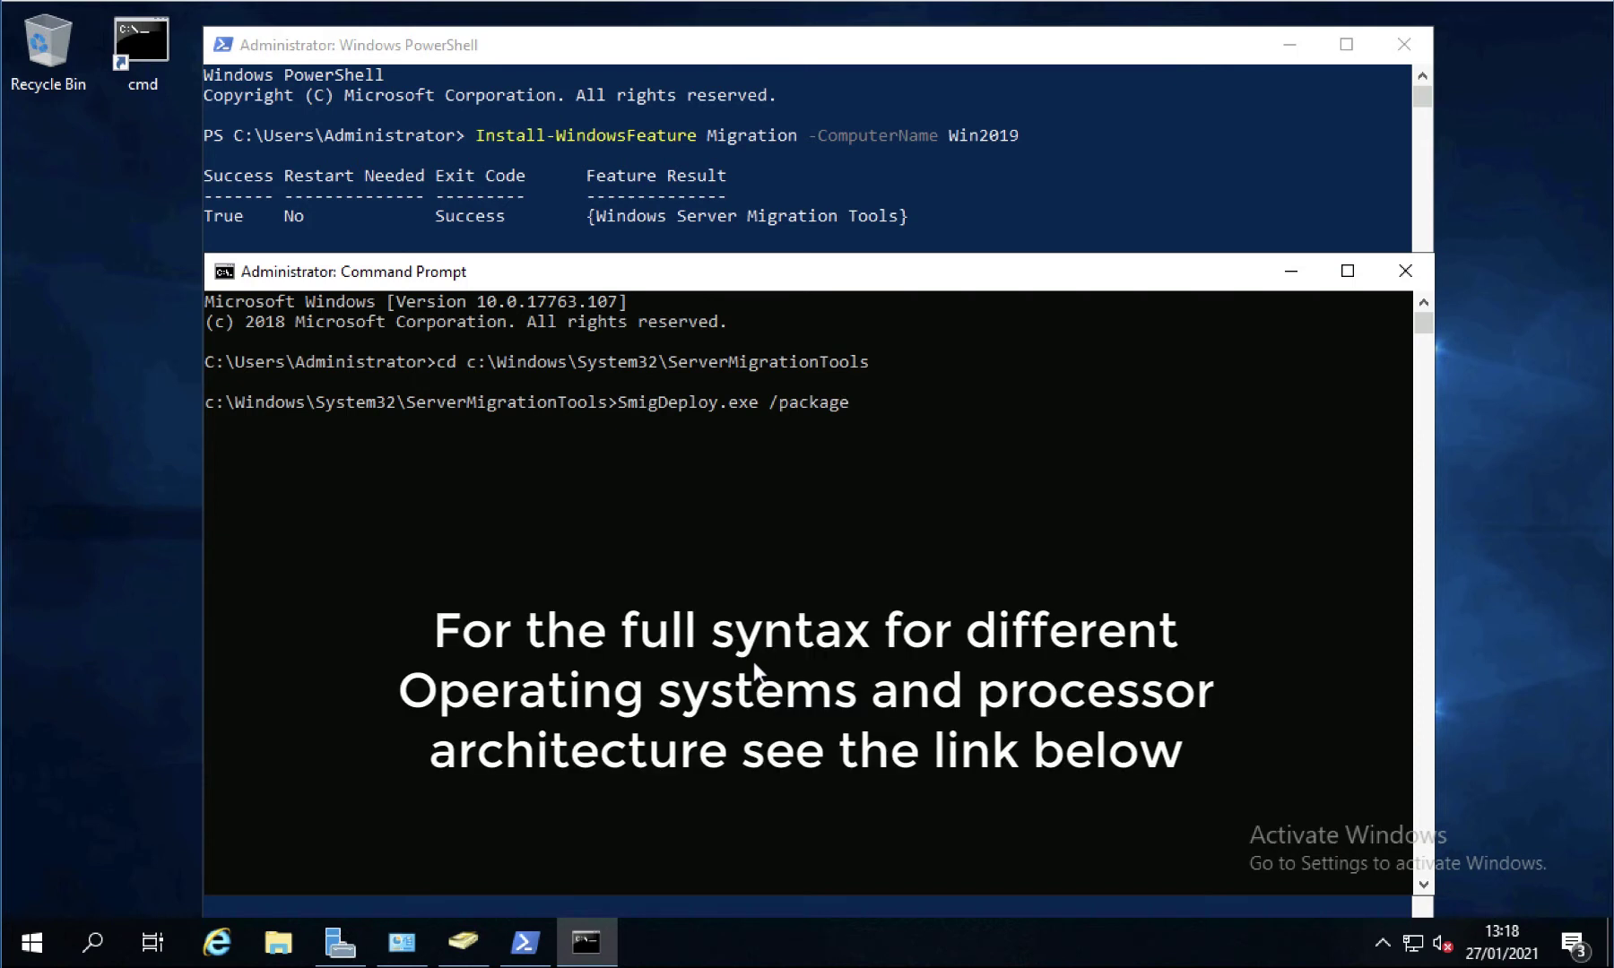
text( /architecture x86)
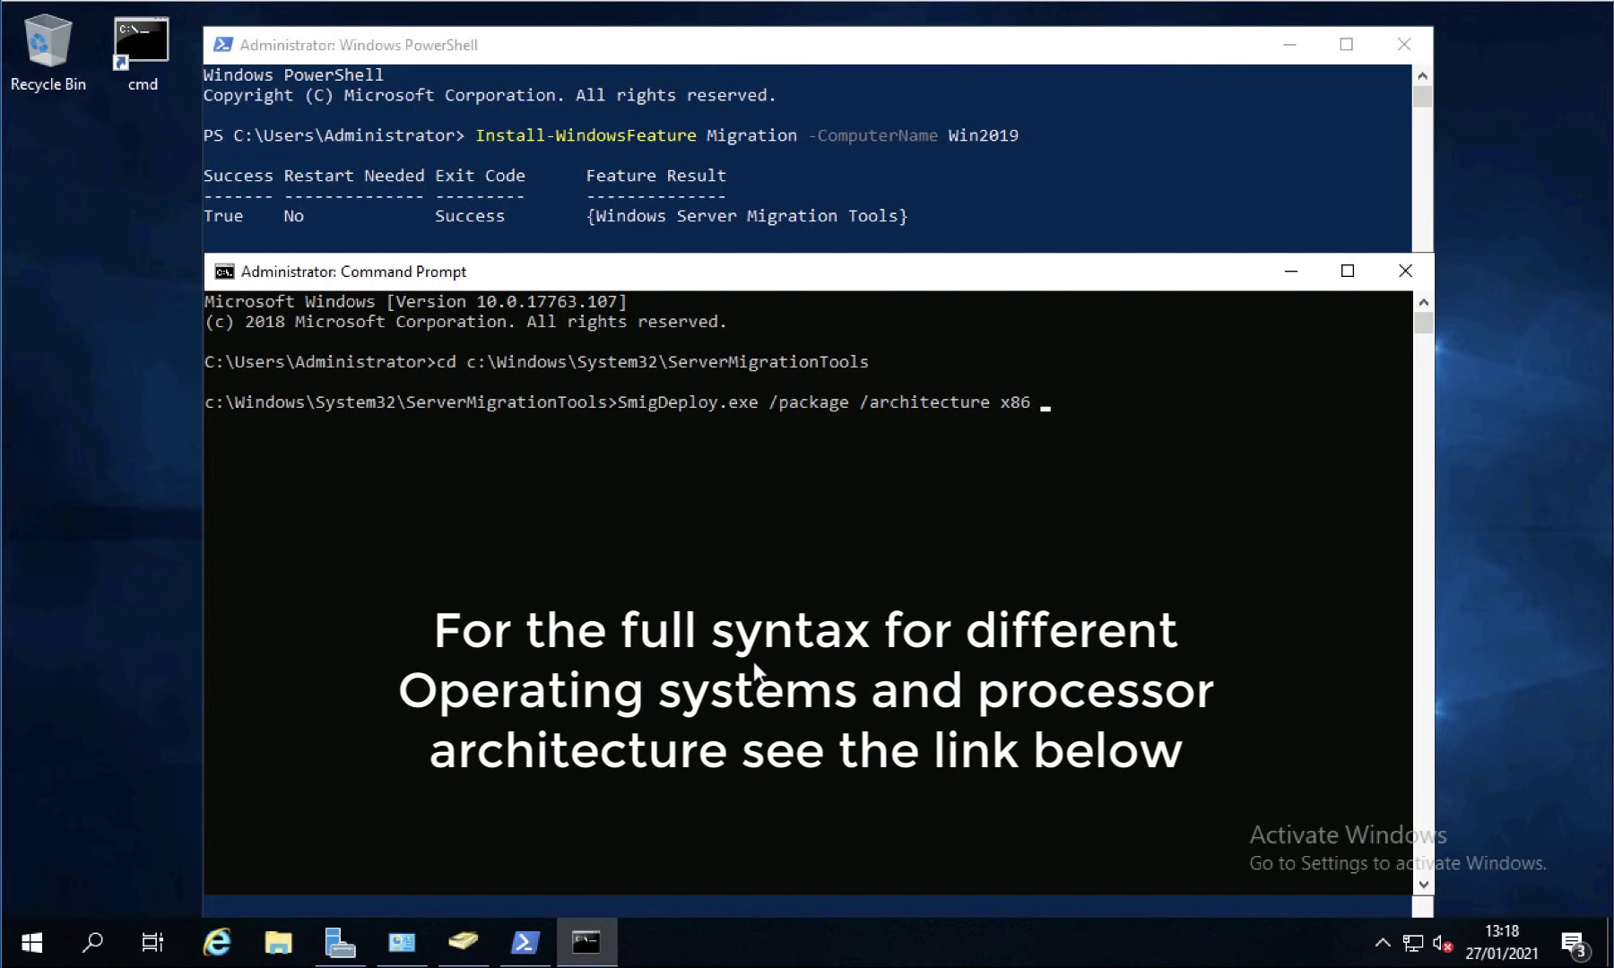
text( /os WS08 /path \\)
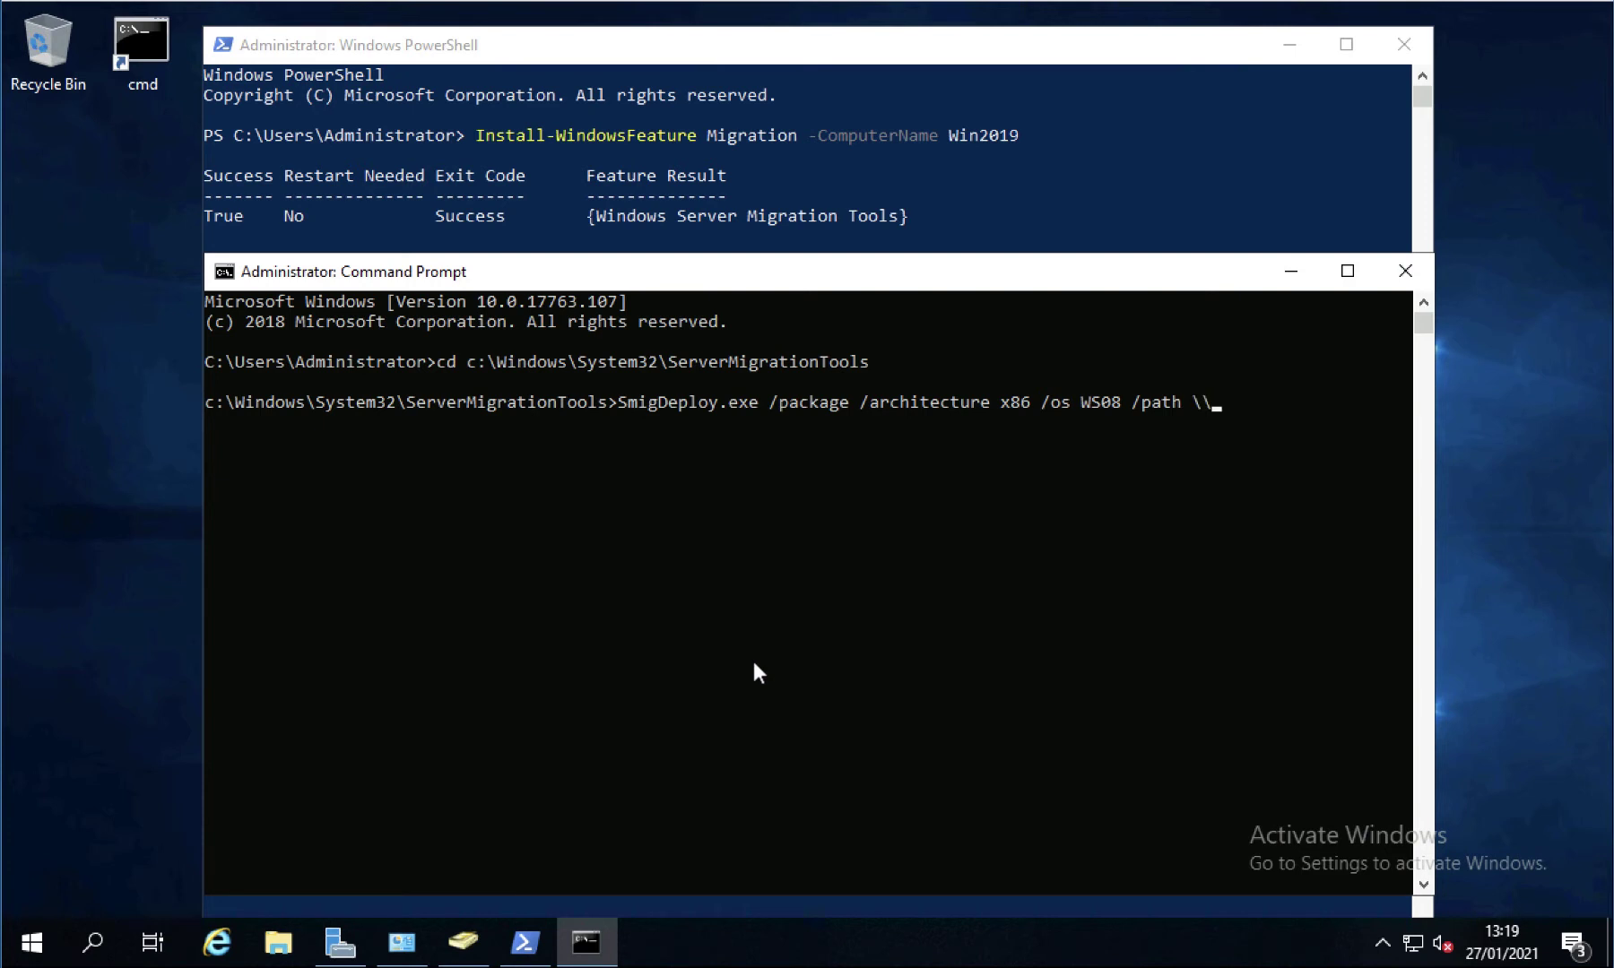
text(Win2008\SMIGDEPLOY)
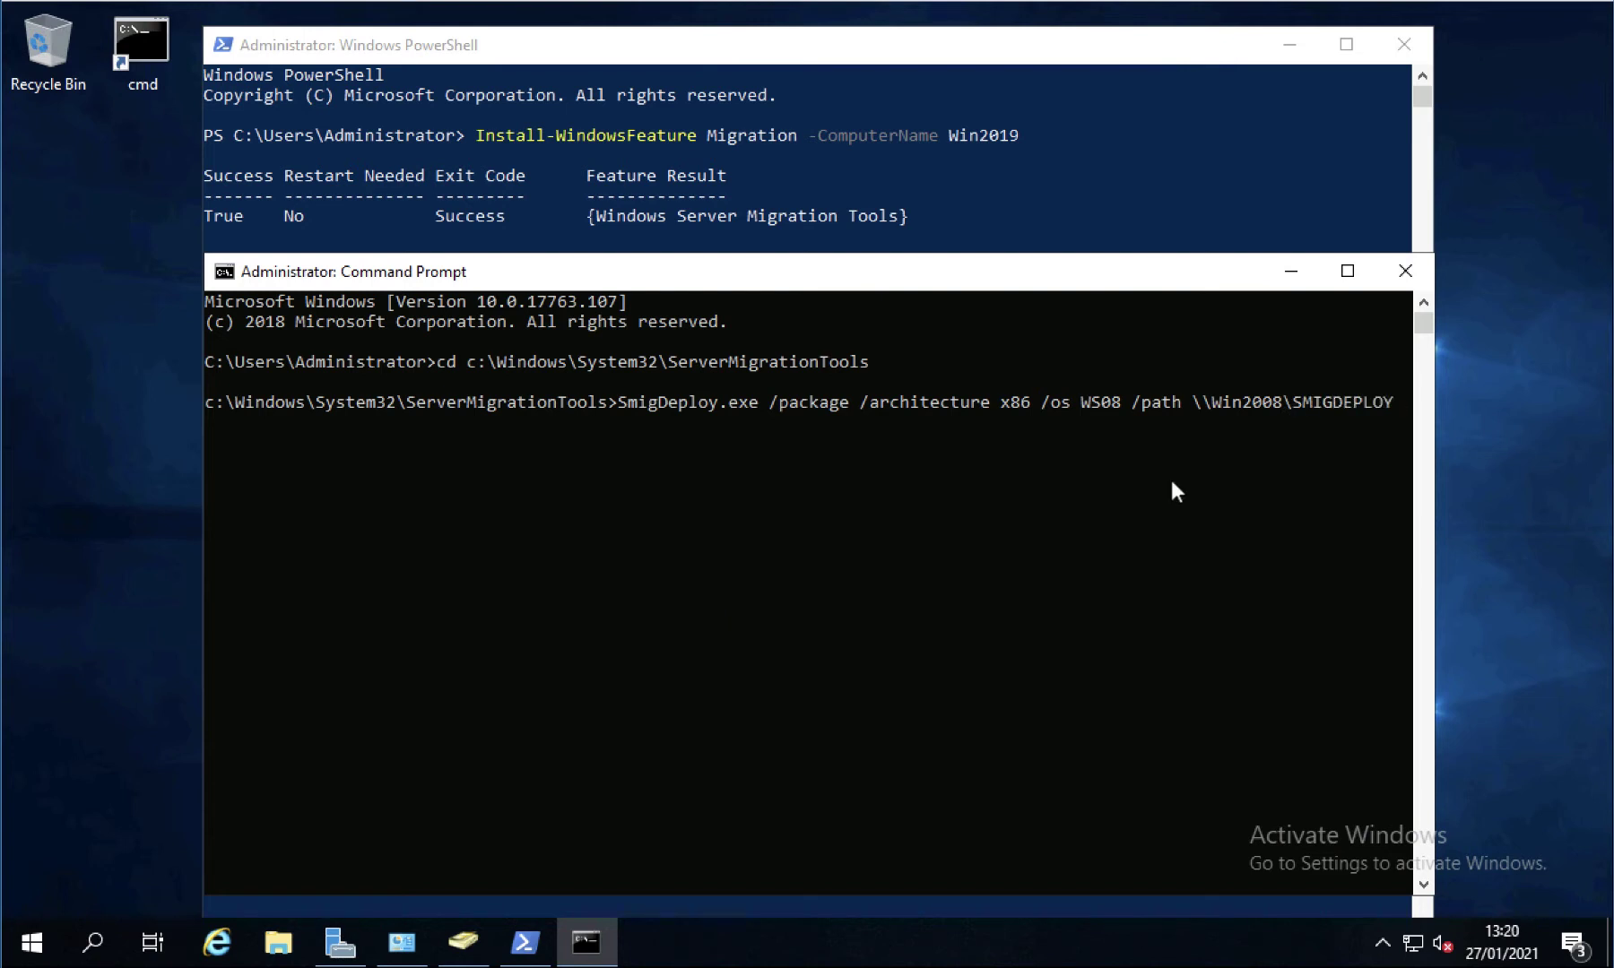
key(Return)
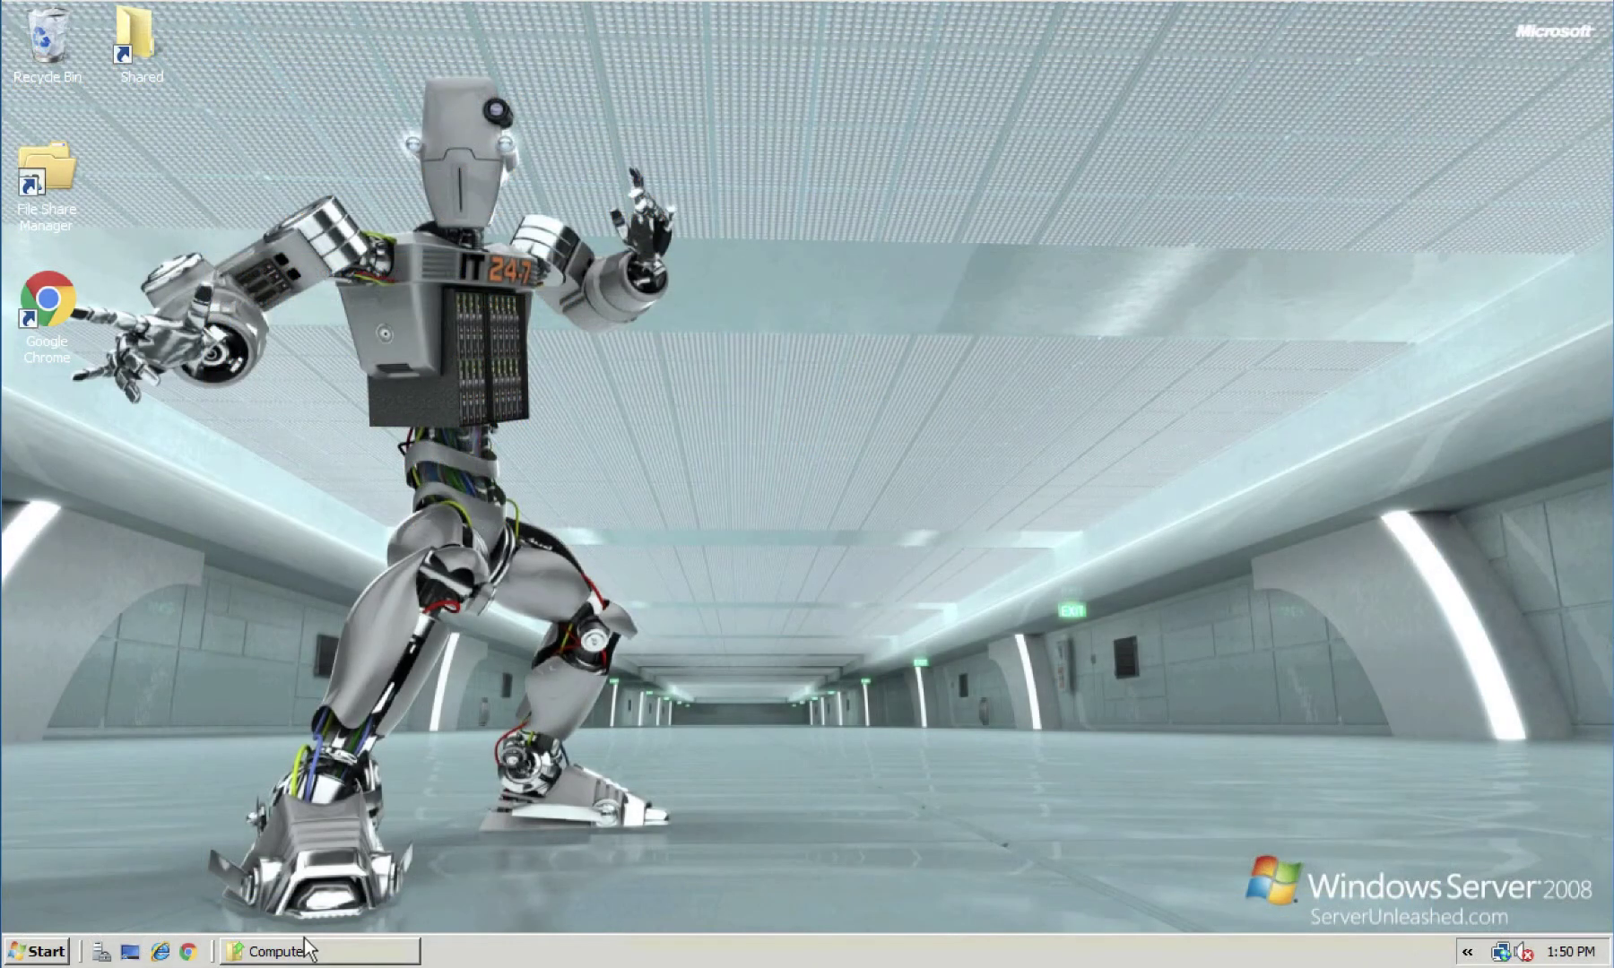
- Navigate to C:\SMIGDEPLOY\SMT_ws08_x86 in Computer and copy its address as text
click(304, 948)
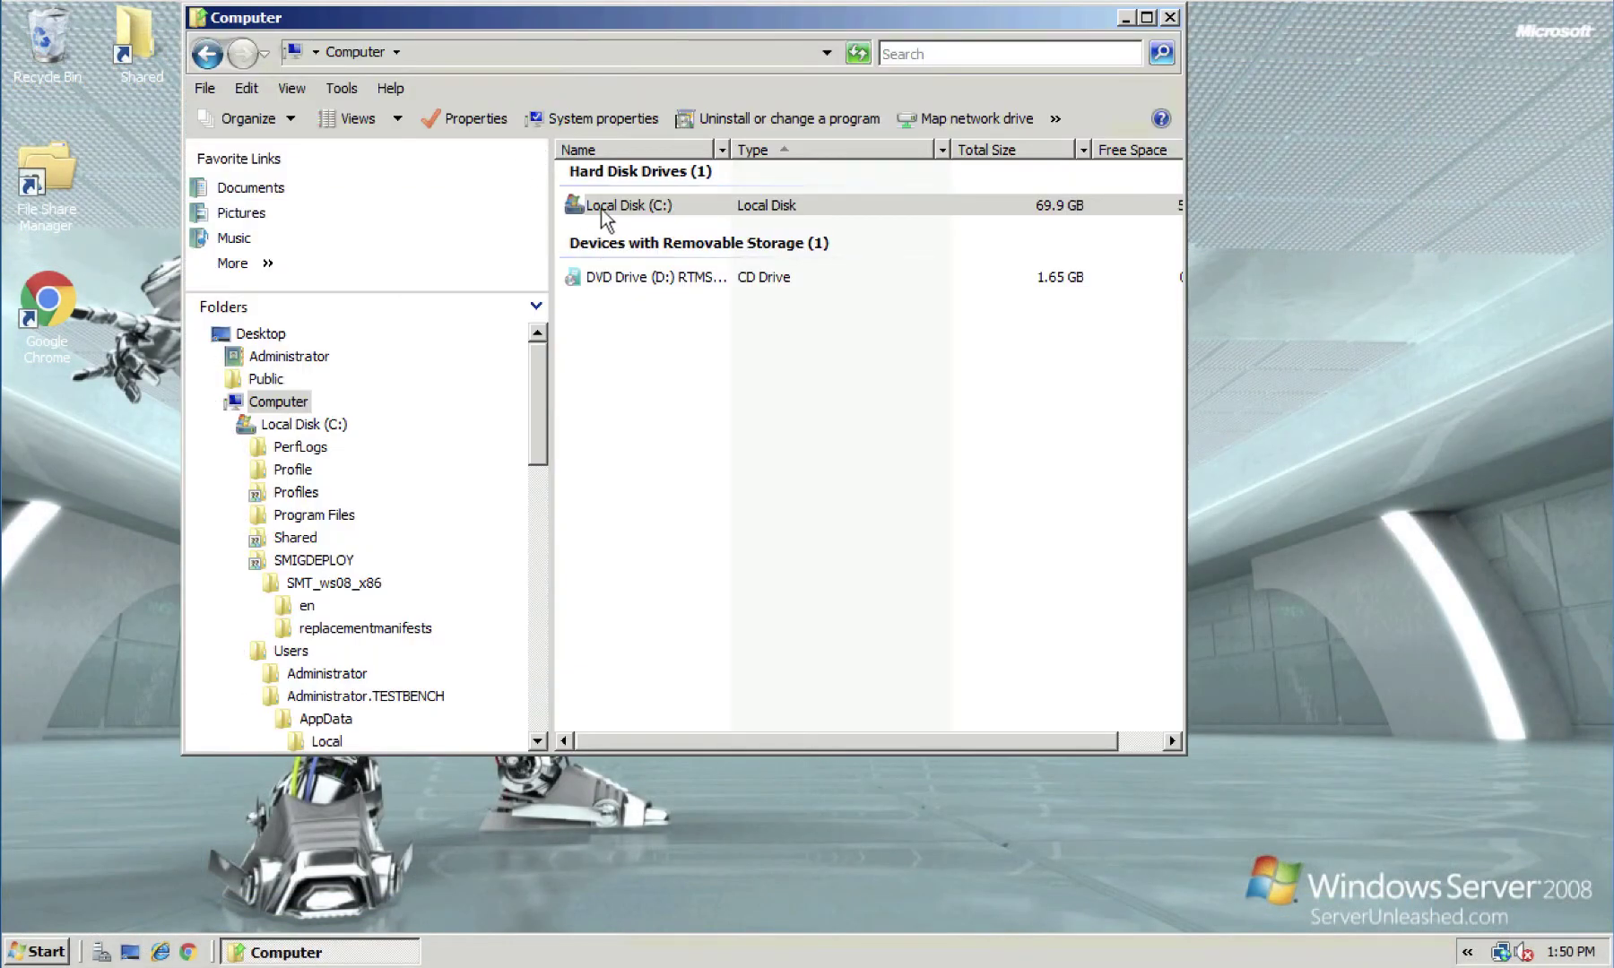
double_click(599, 204)
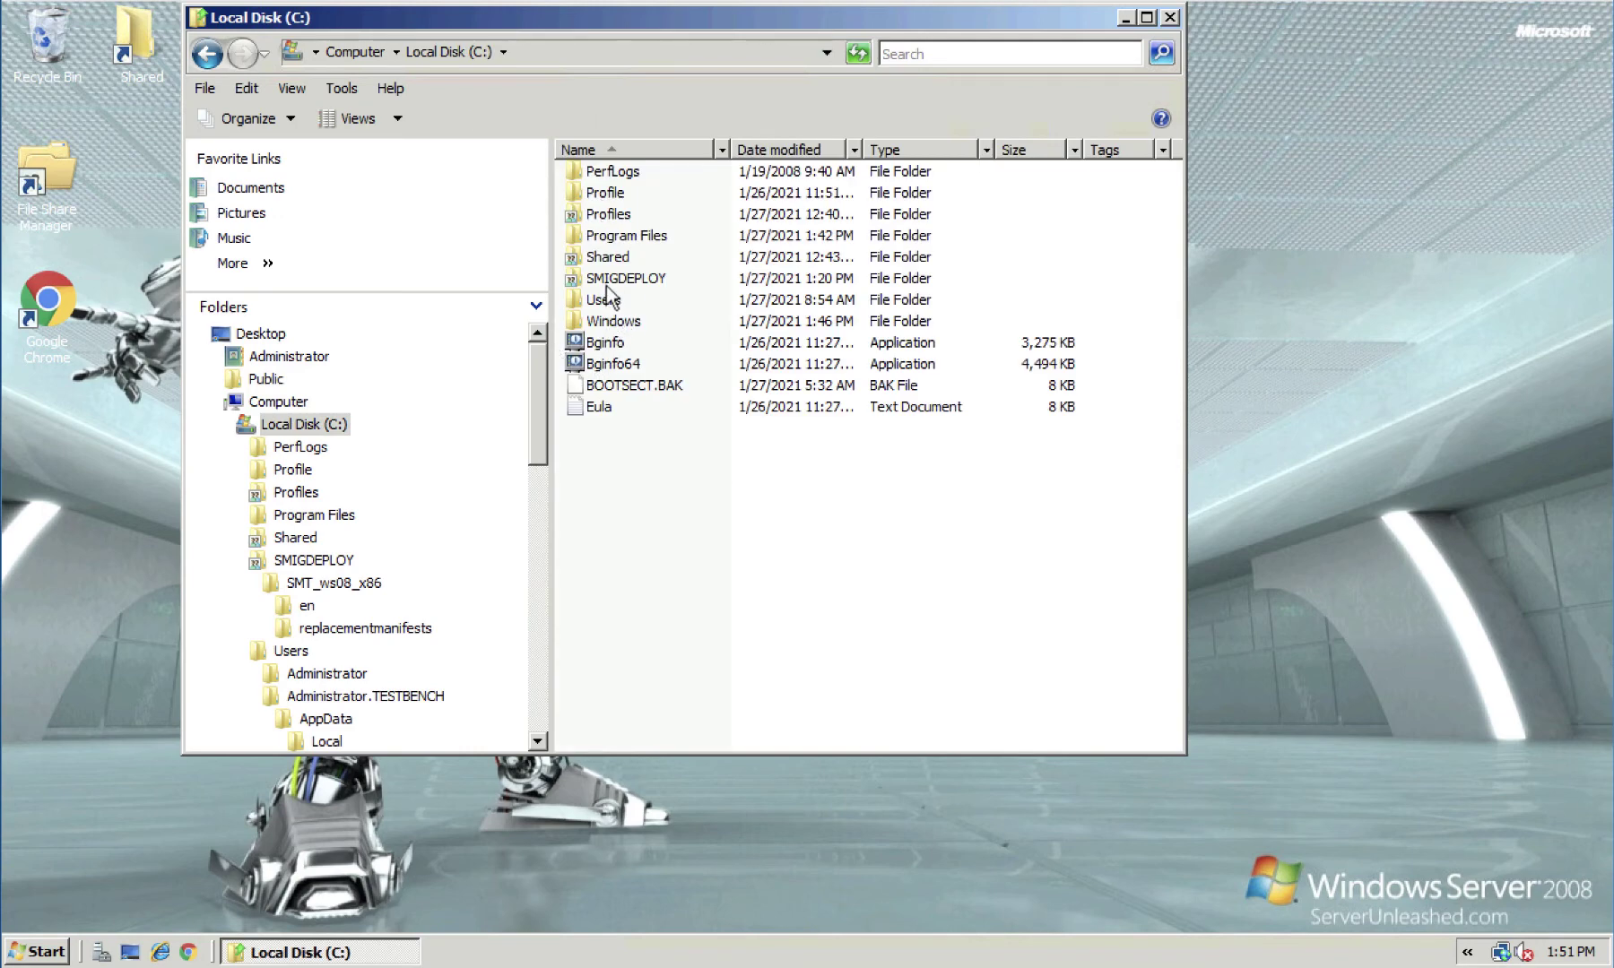
double_click(609, 279)
double_click(631, 172)
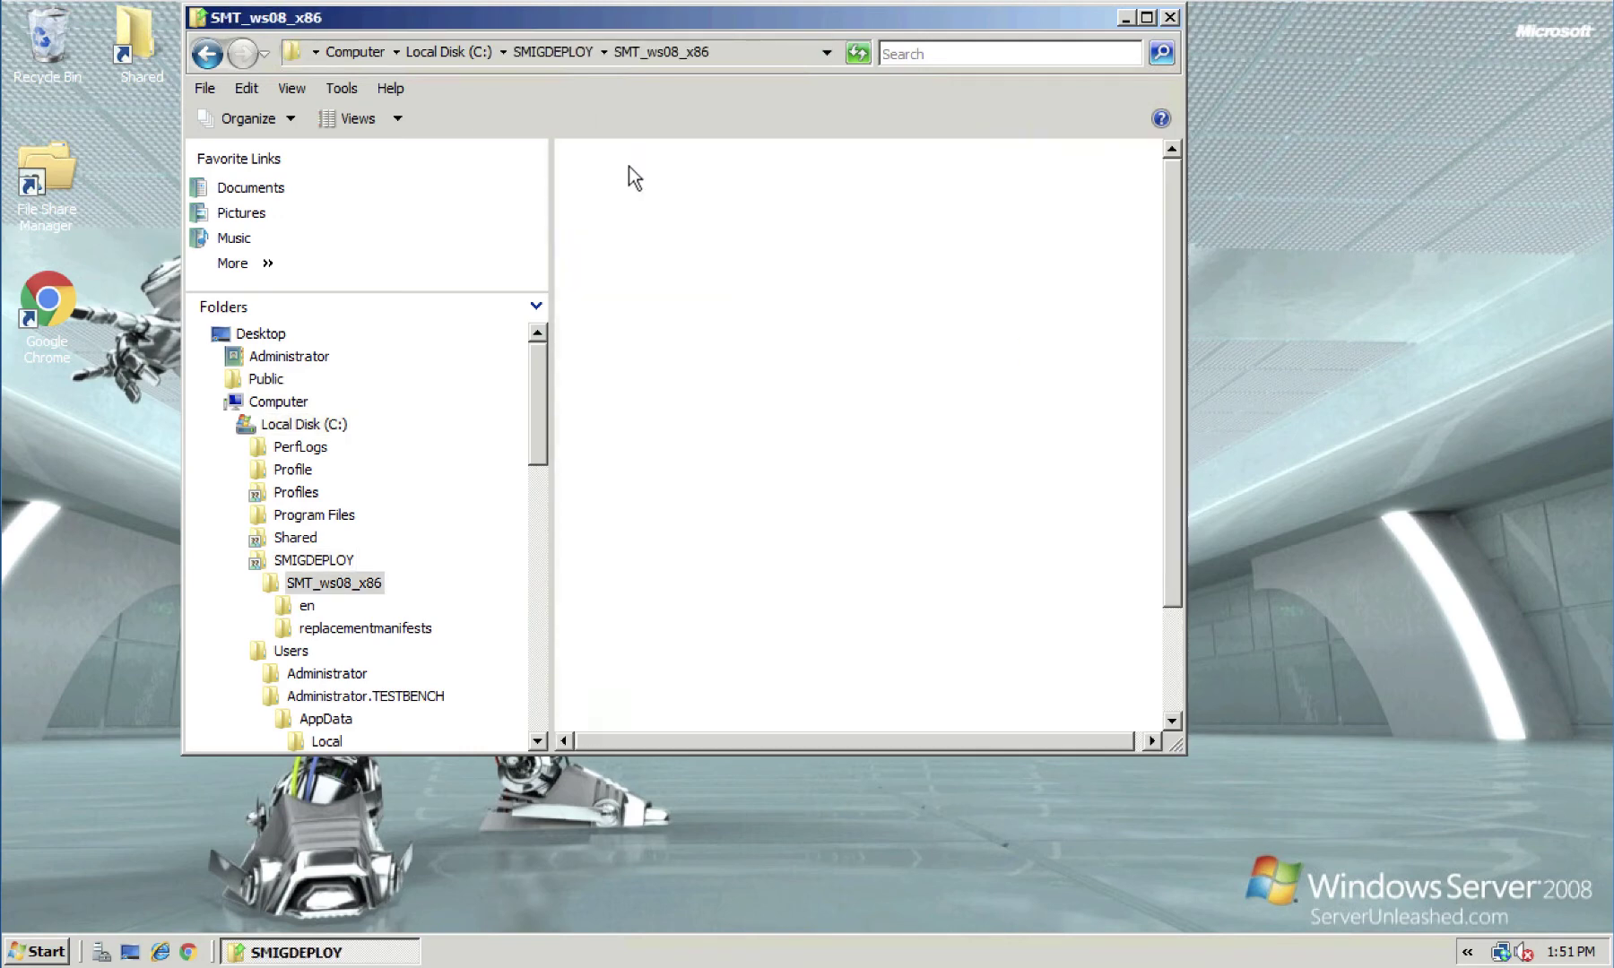
right_click(593, 50)
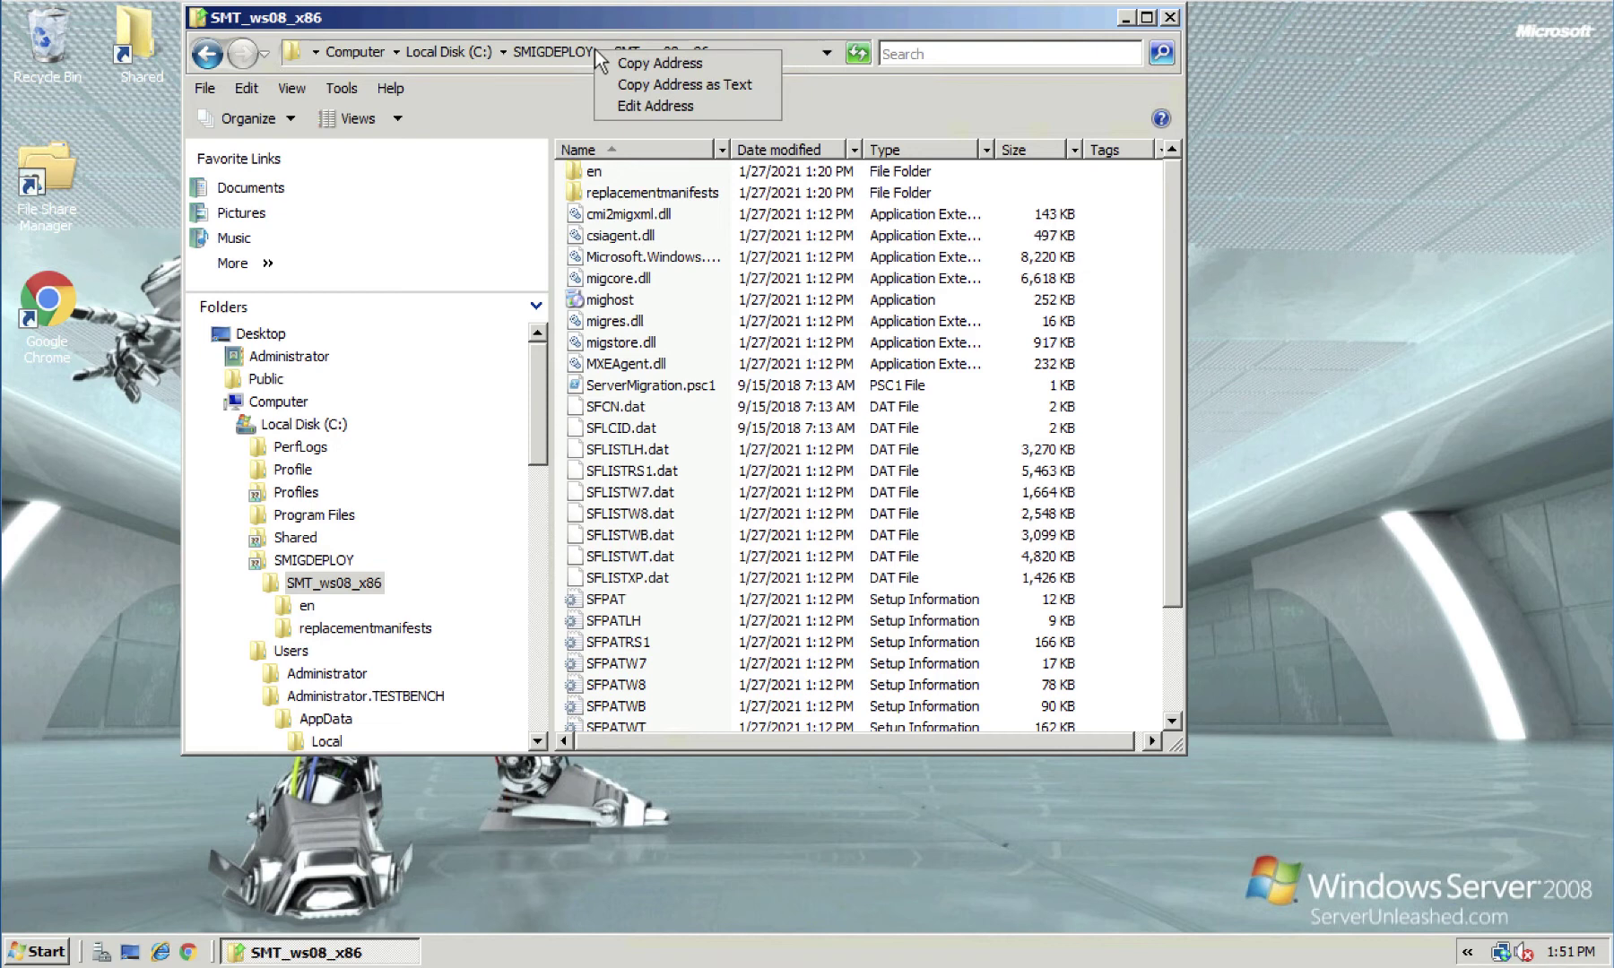
click(632, 88)
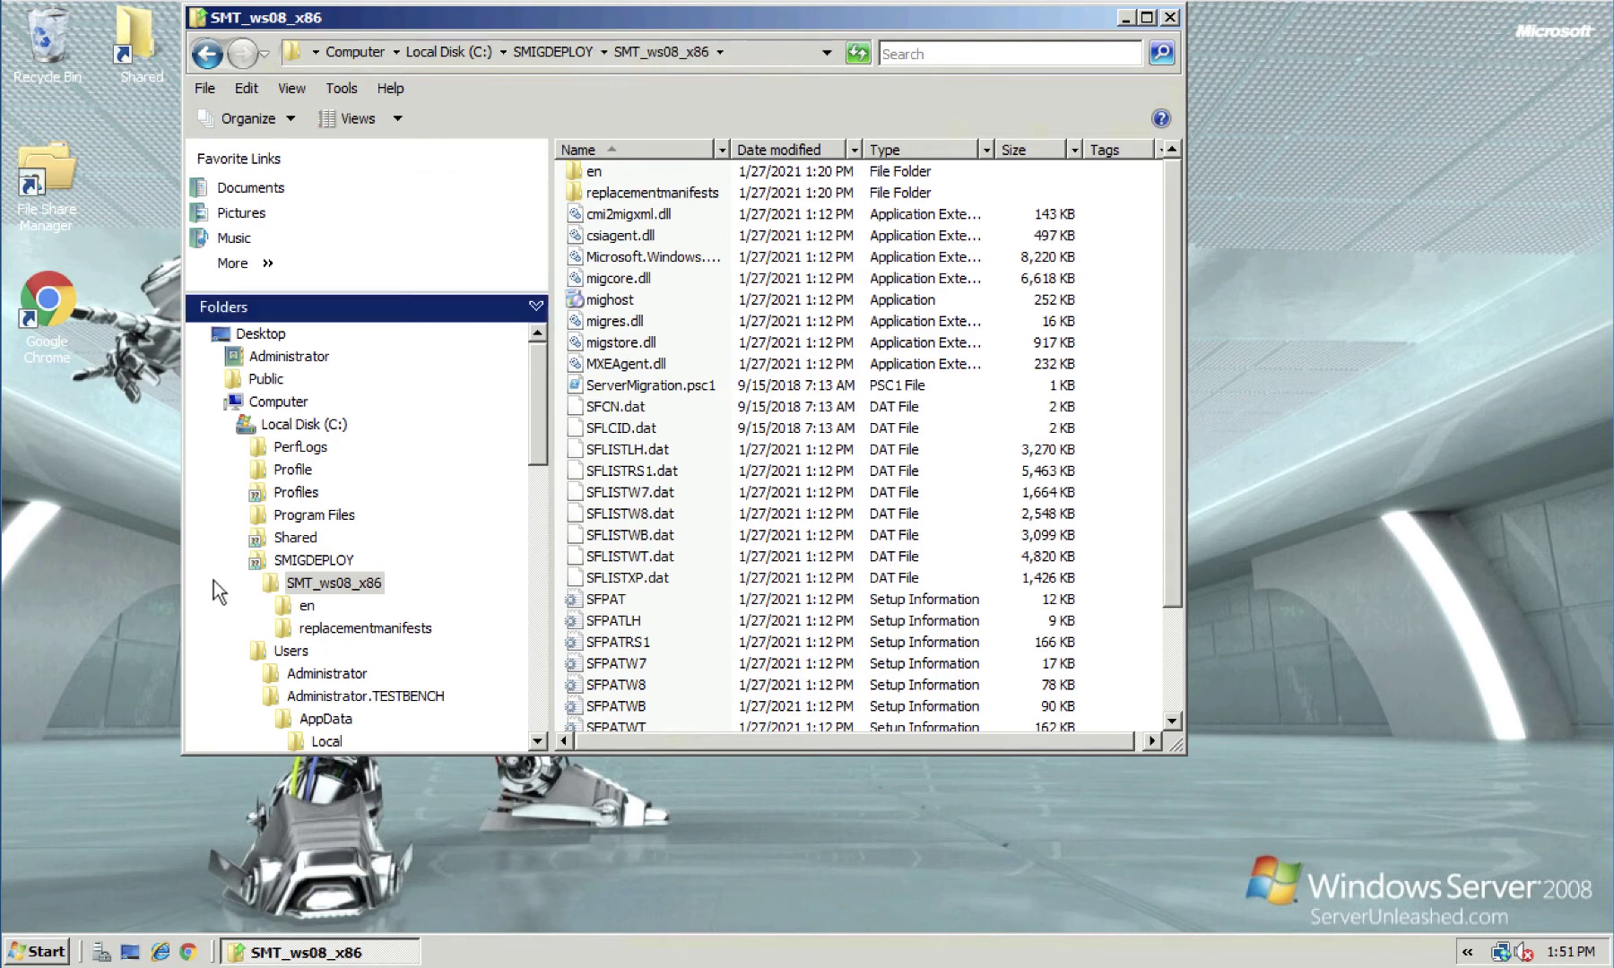
click(41, 952)
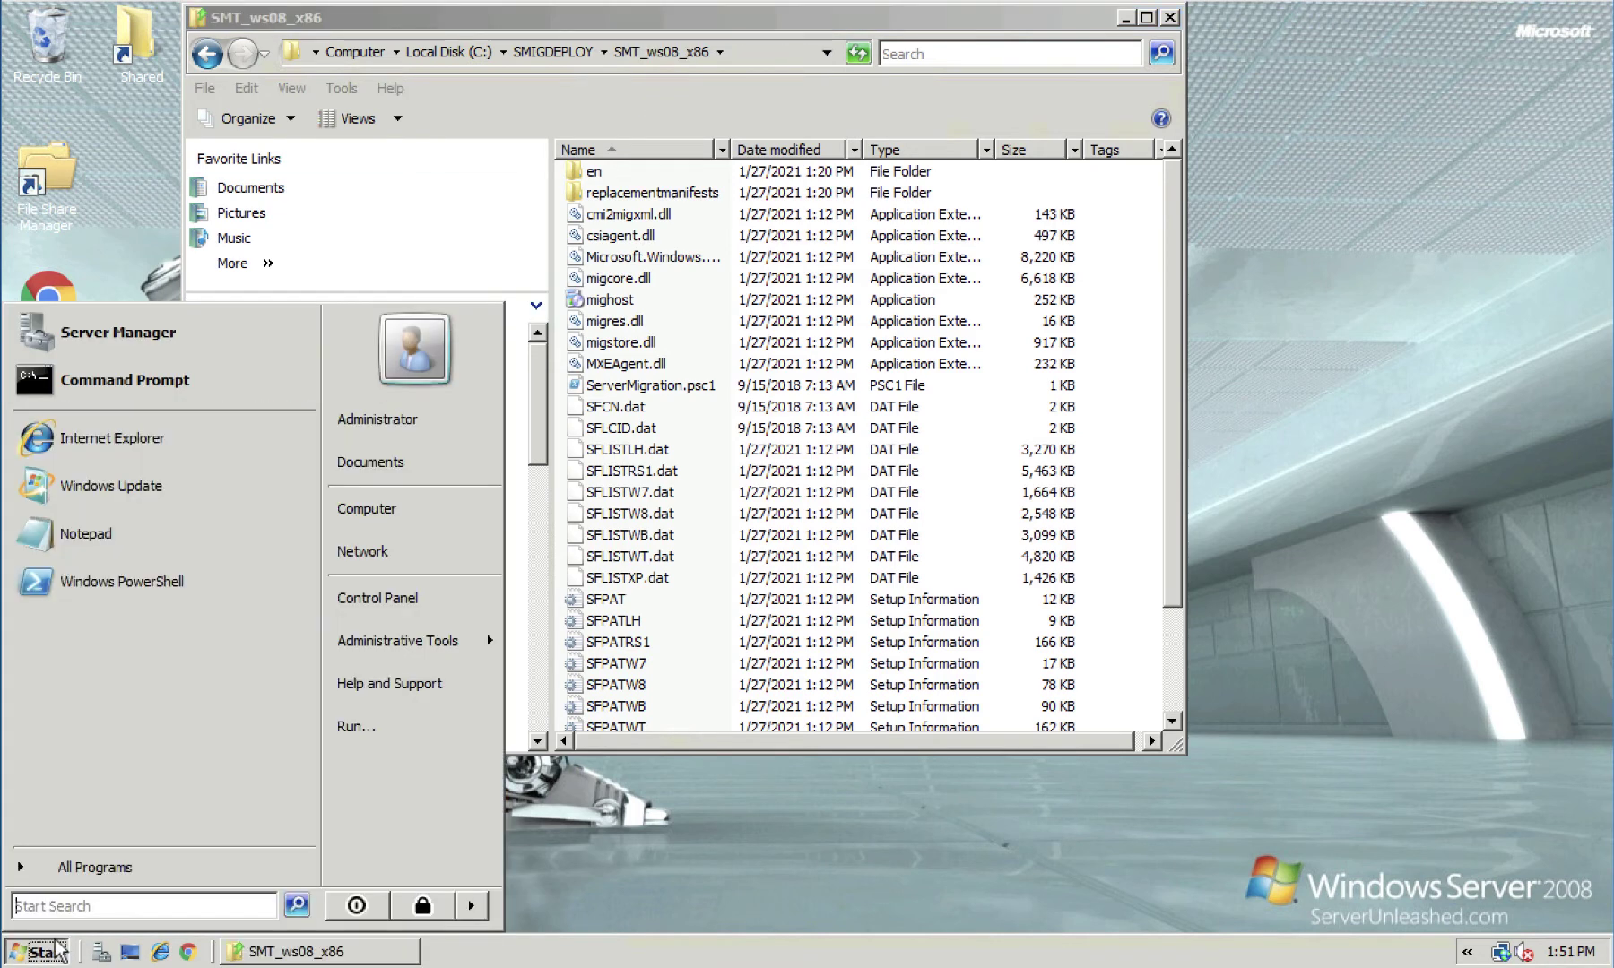
- Open an administrator Command Prompt and cd into the pasted SMT_ws08_x86 path
right_click(124, 380)
click(184, 430)
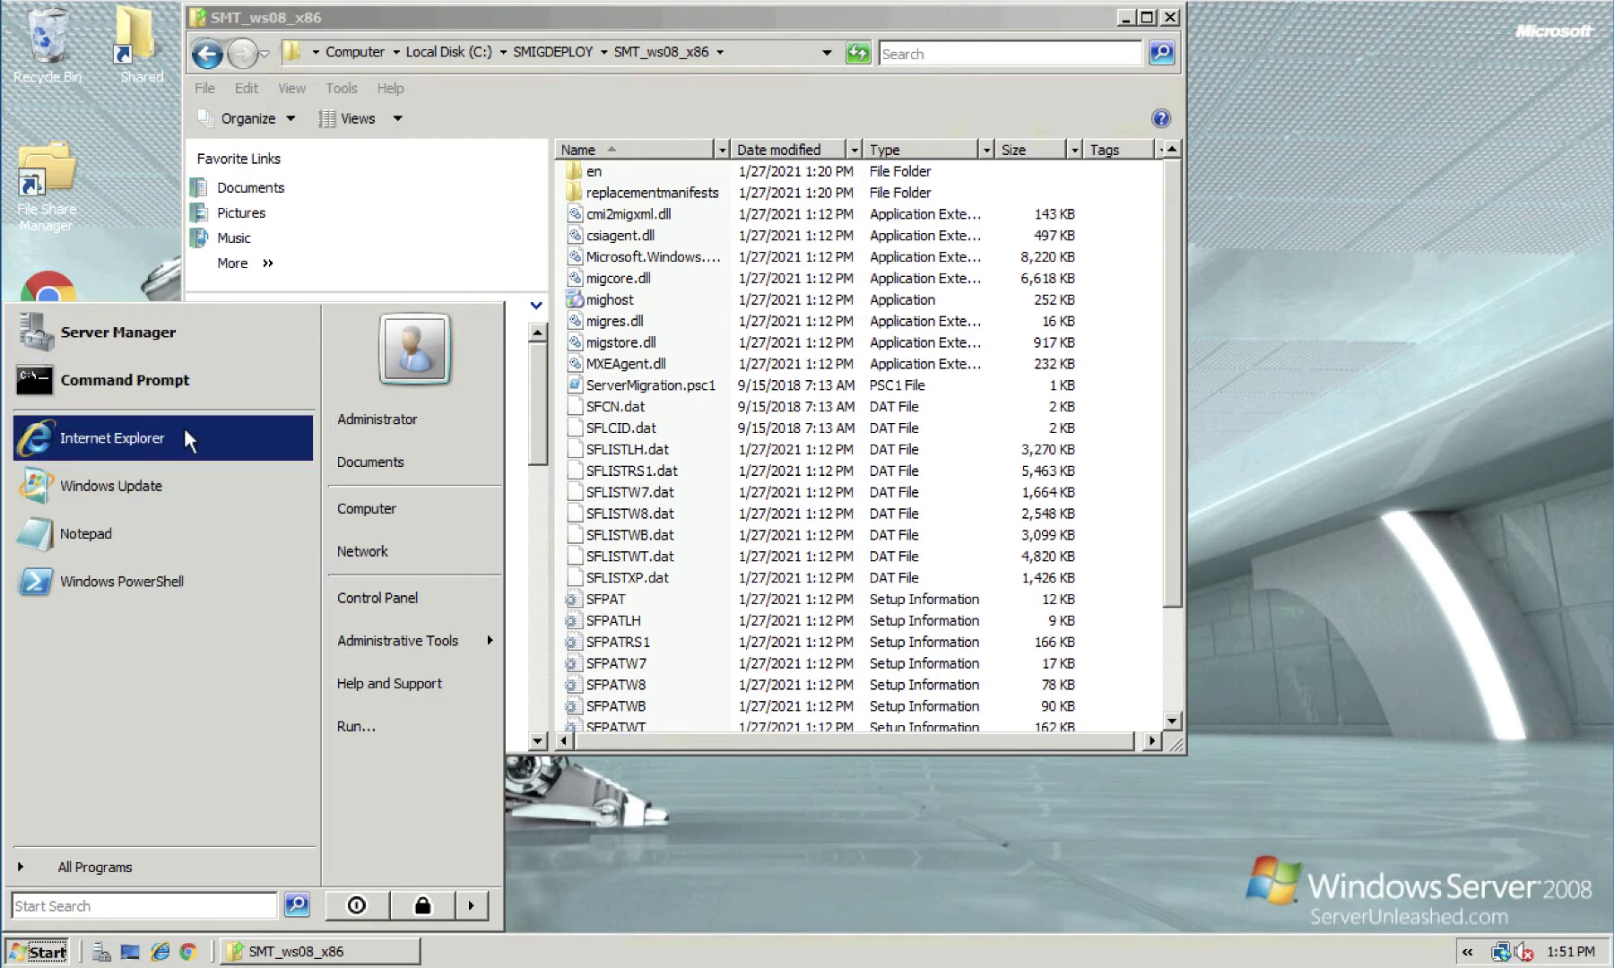
text(cd)
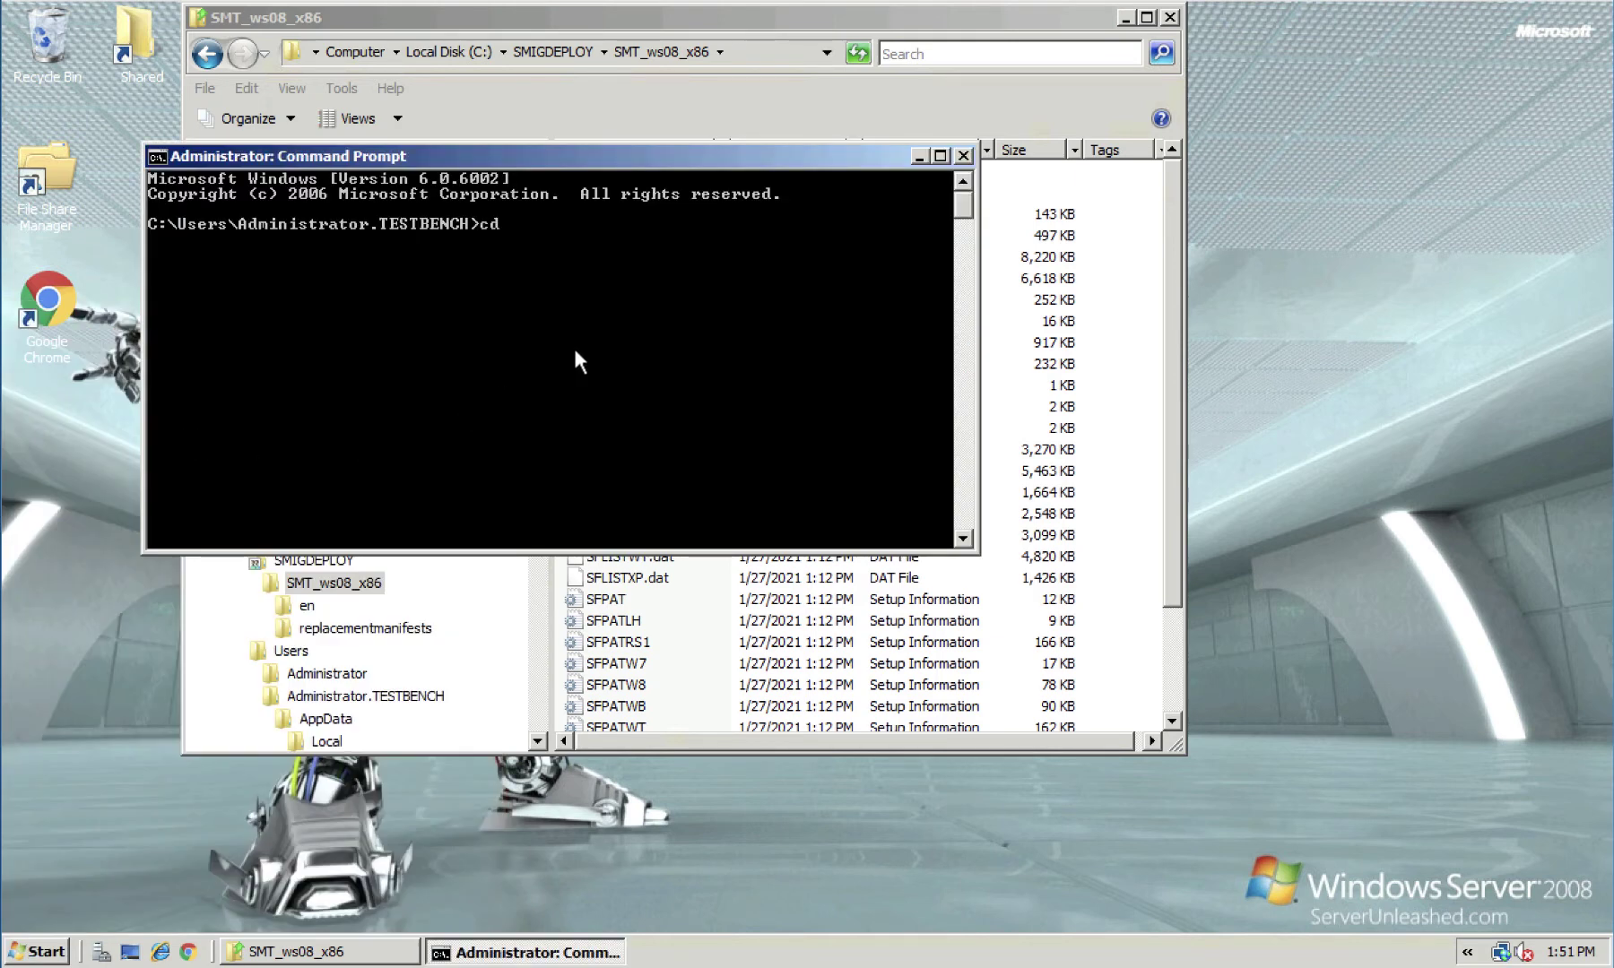
right_click(575, 351)
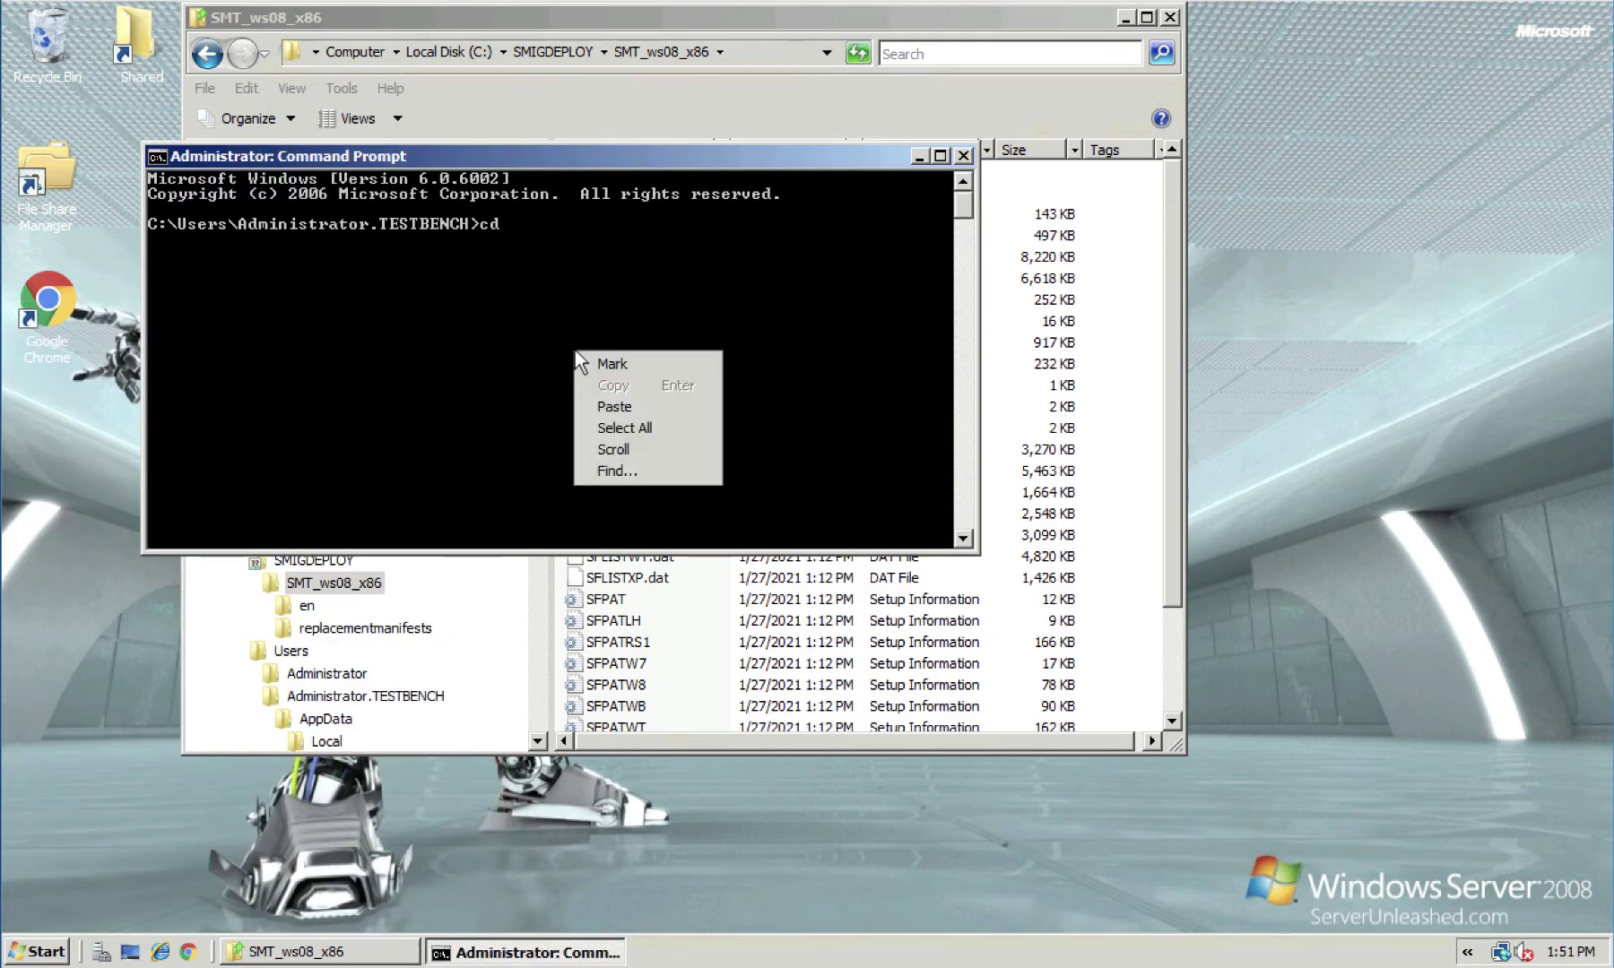
click(614, 407)
key(Return)
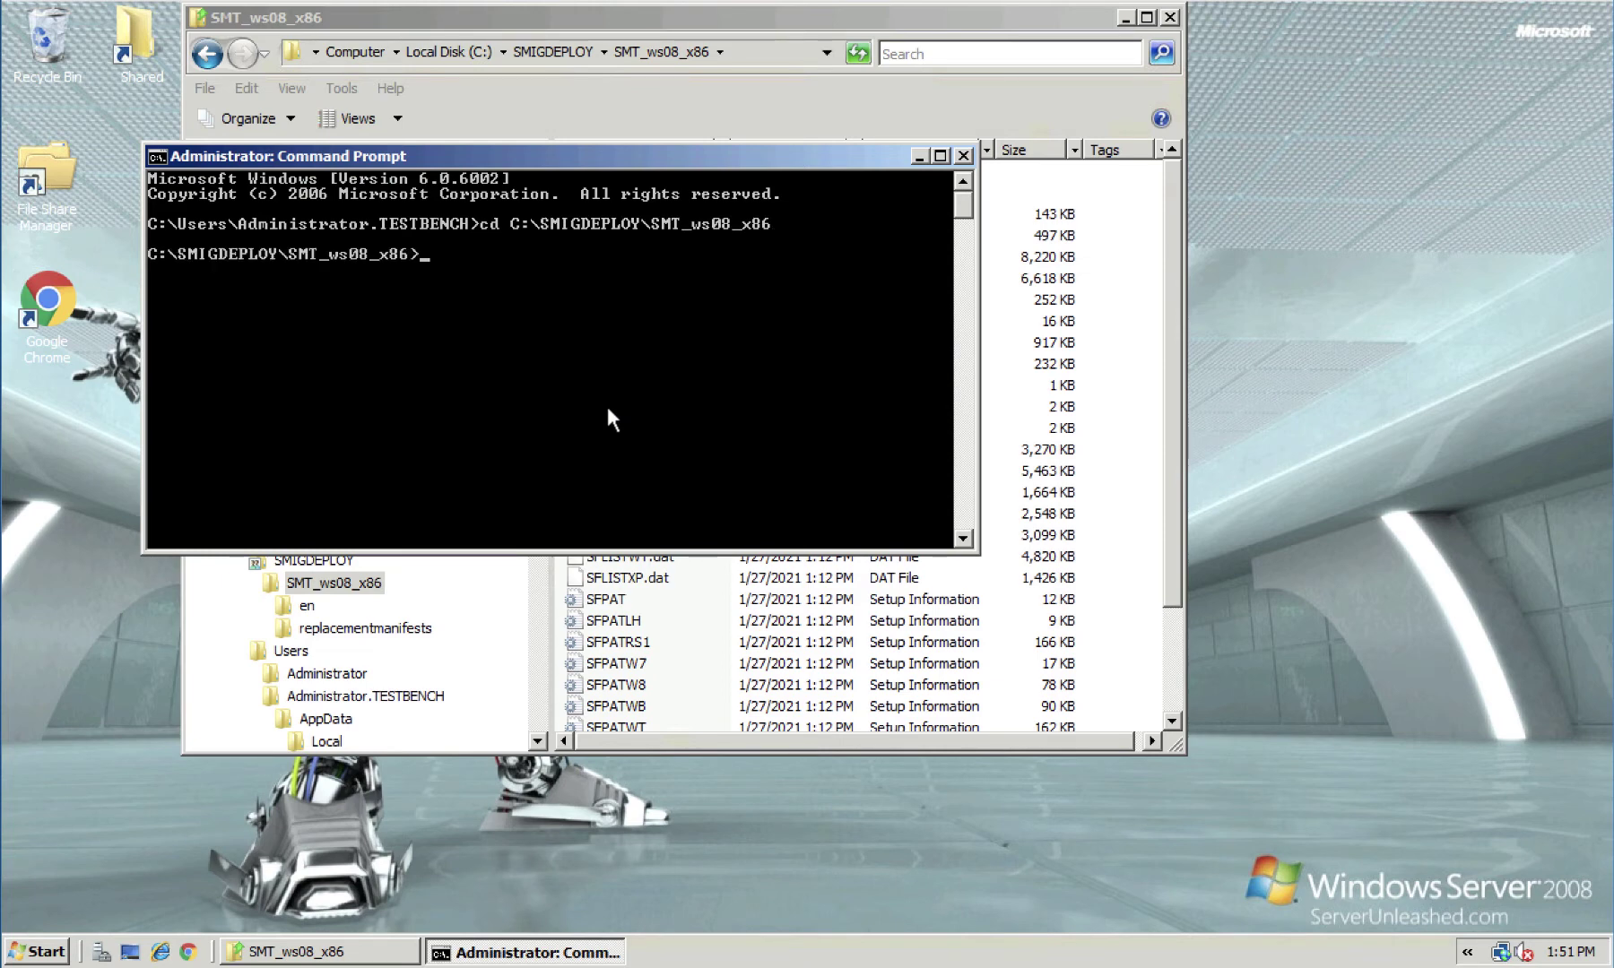
- Run .\smigdeploy to register the migration tools in a new PowerShell window
text(.\smigdeploy)
key(Return)
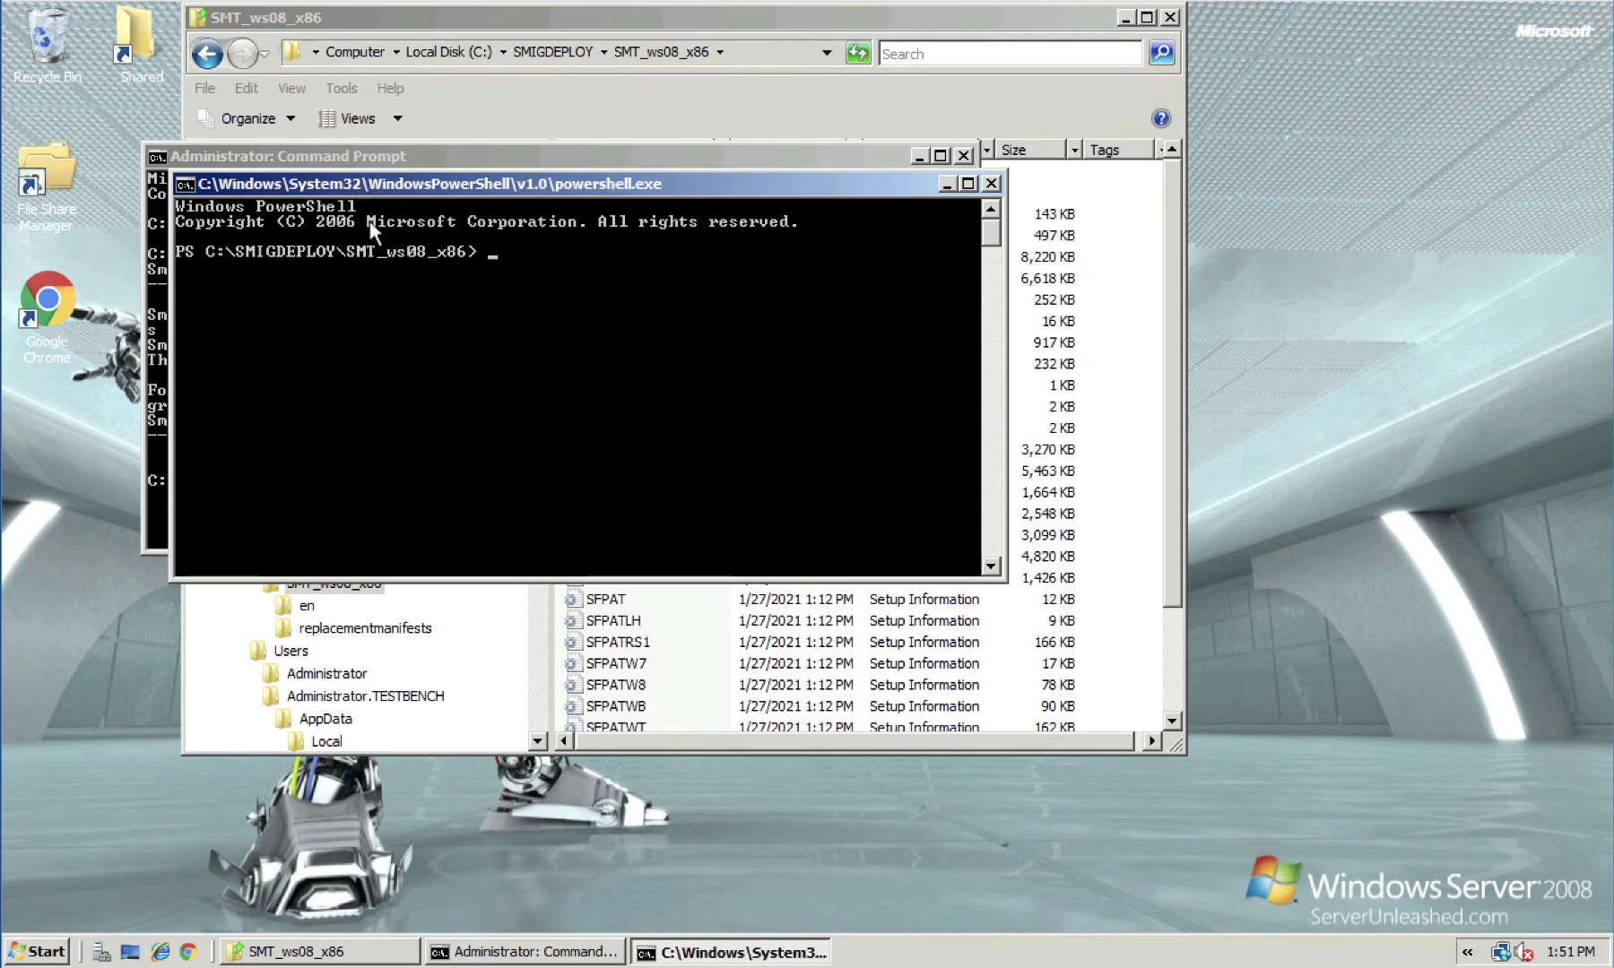
drag(274, 183, 716, 359)
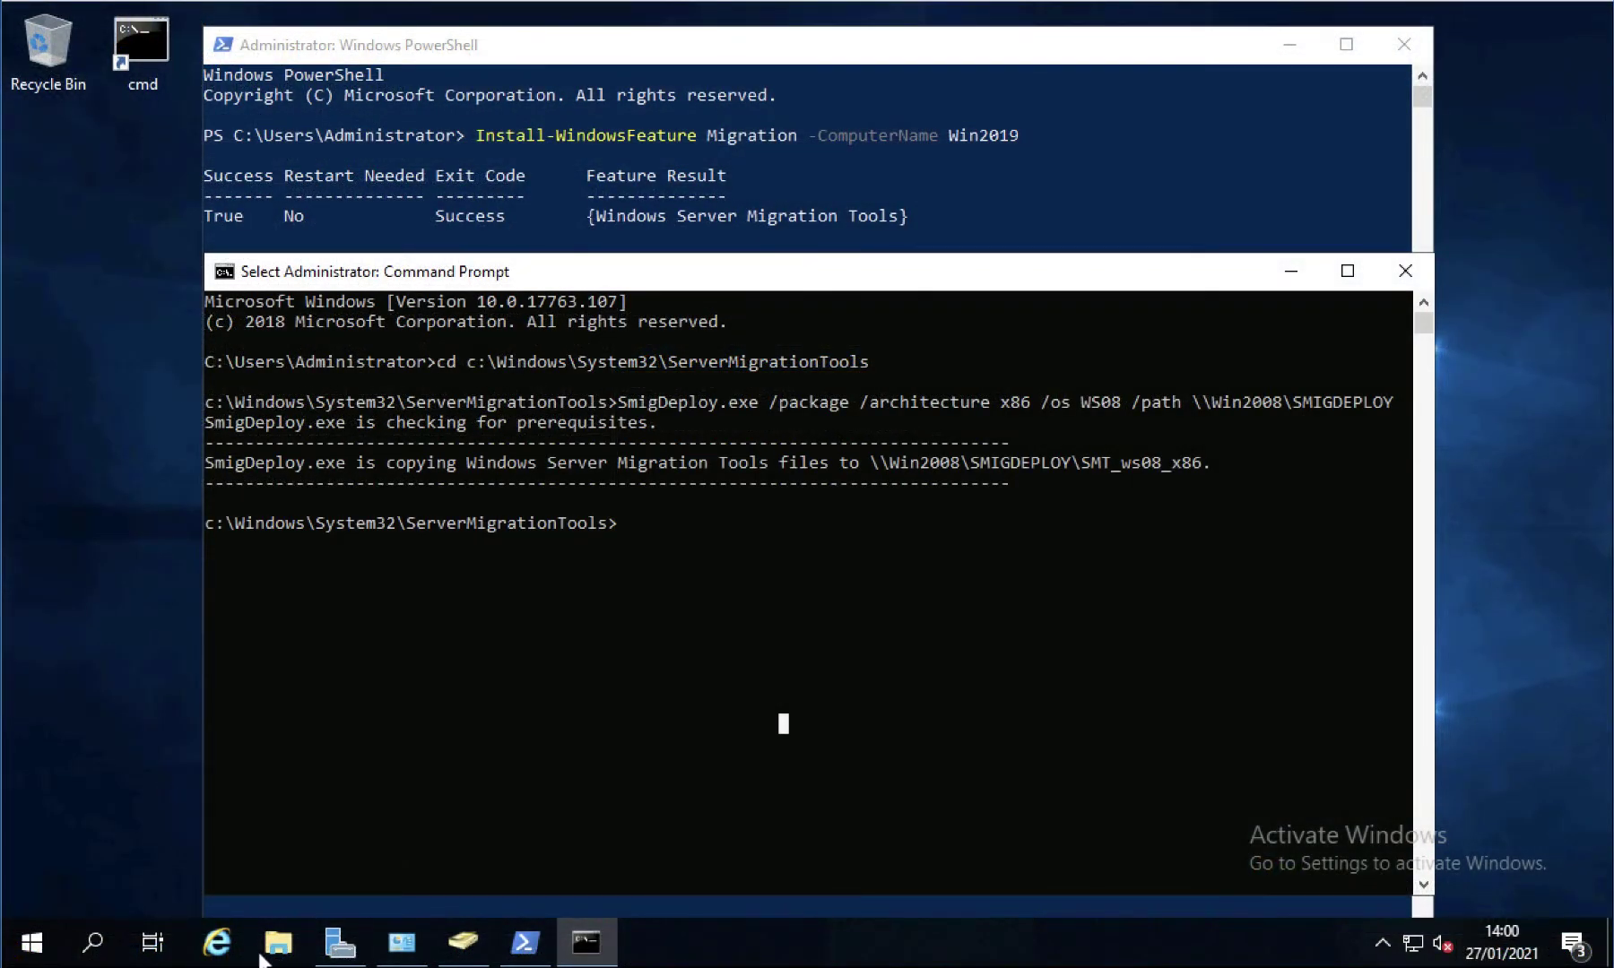
- Create a folder named Profiles at the root of Local Disk (C:) on the Server 2019 machine
click(279, 944)
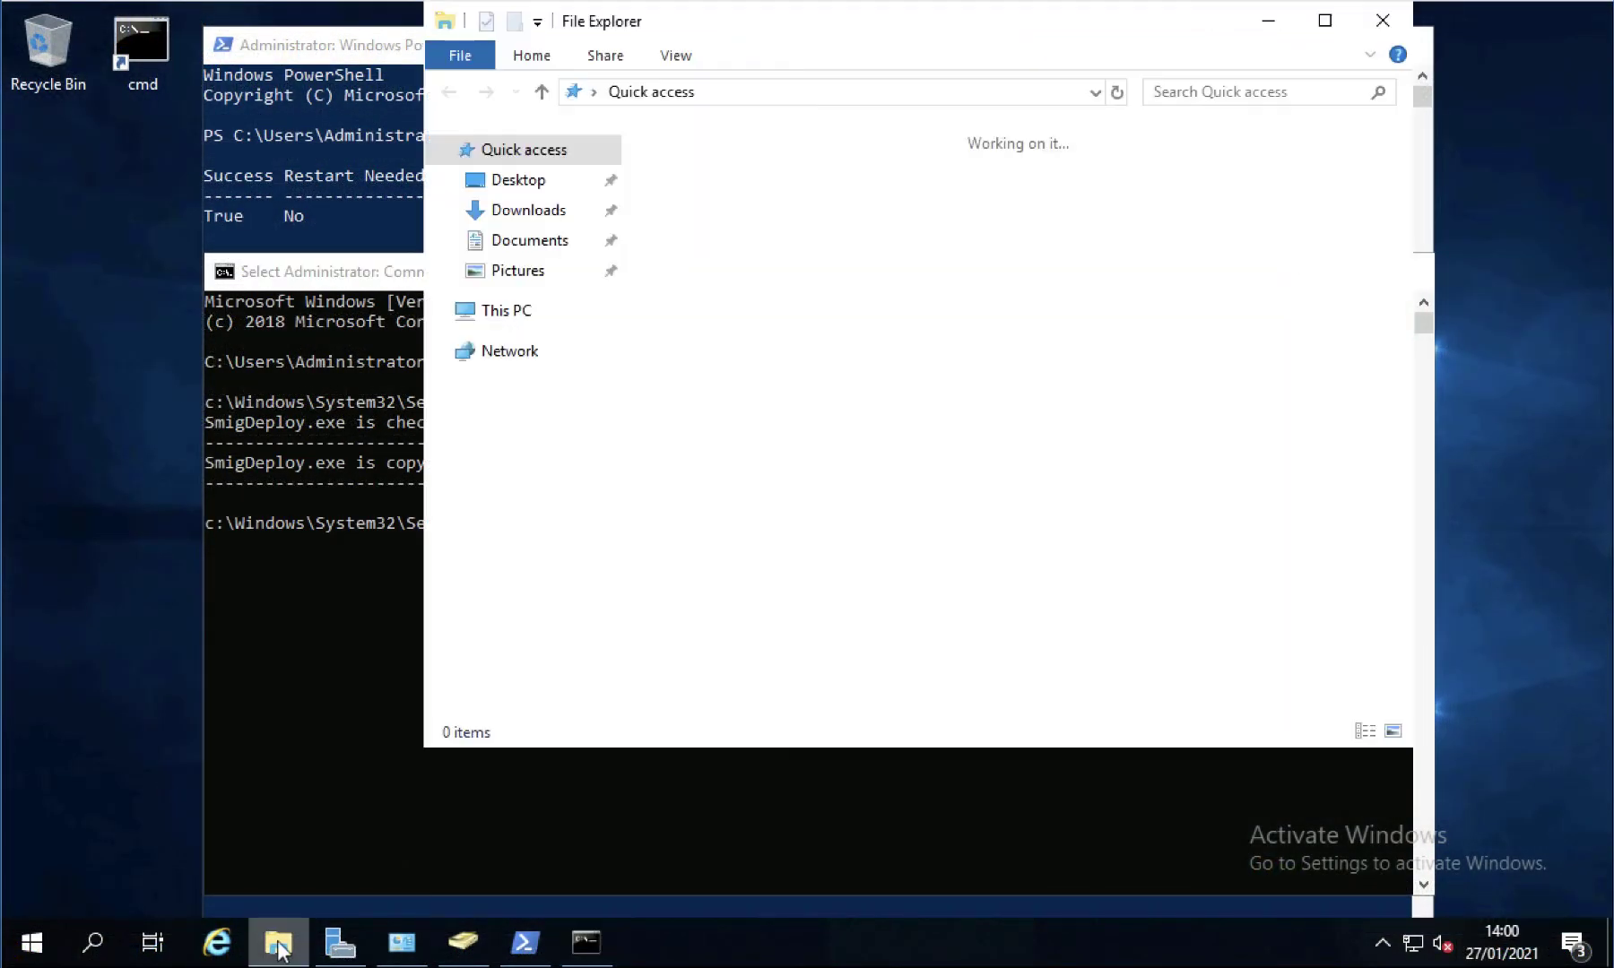
click(518, 321)
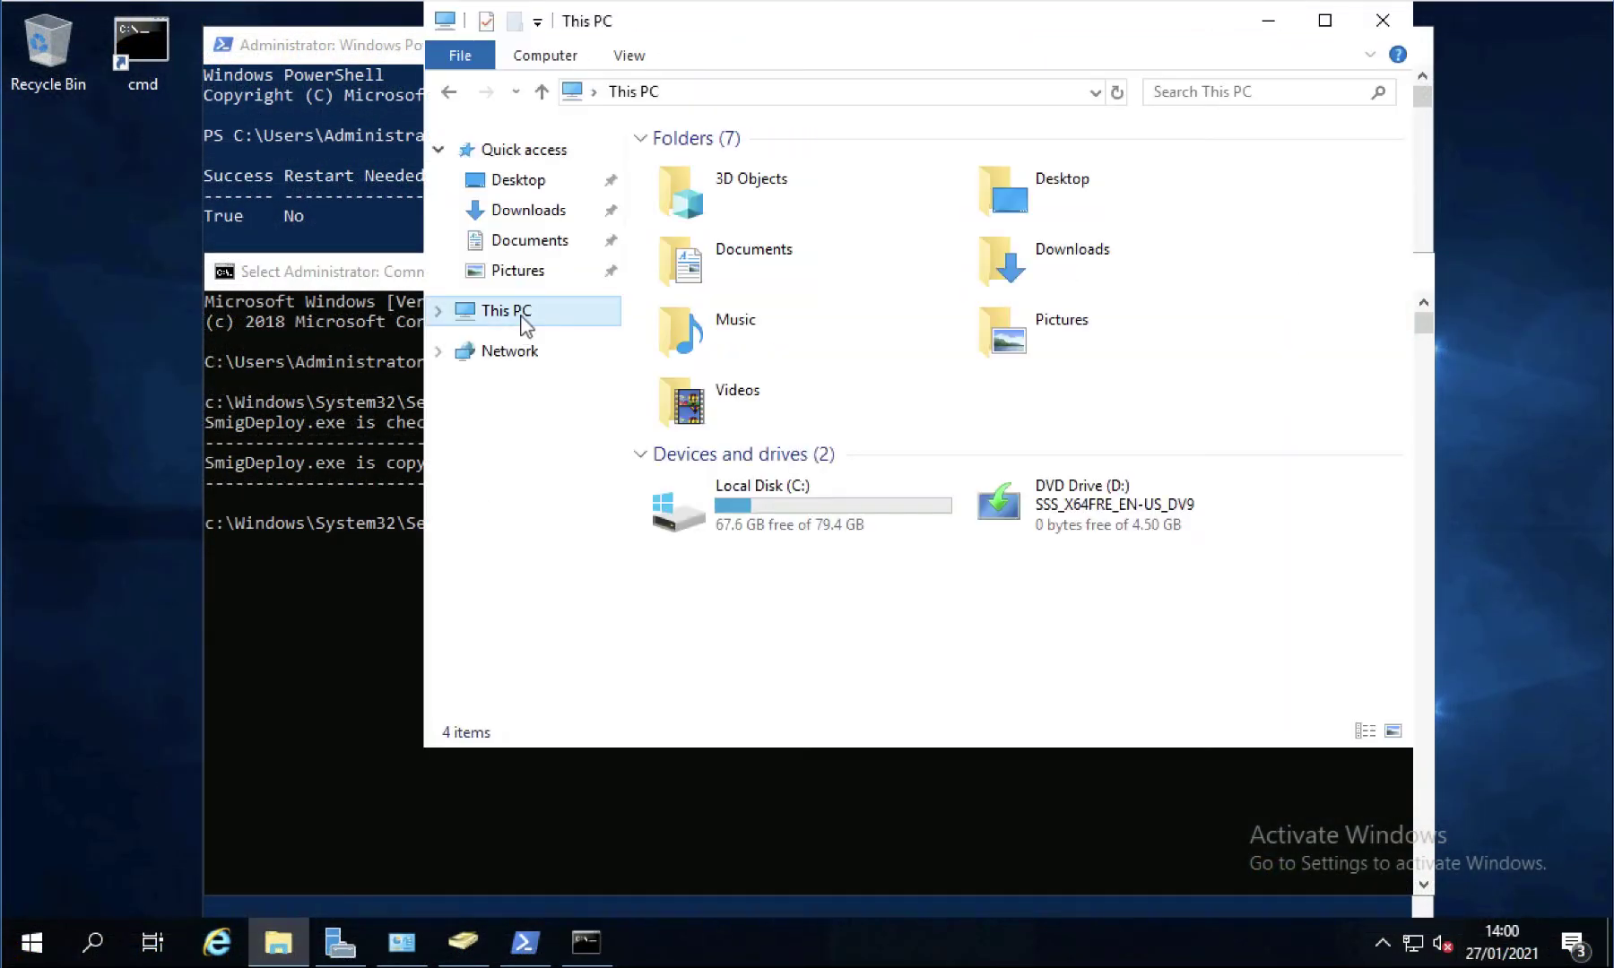
double_click(683, 507)
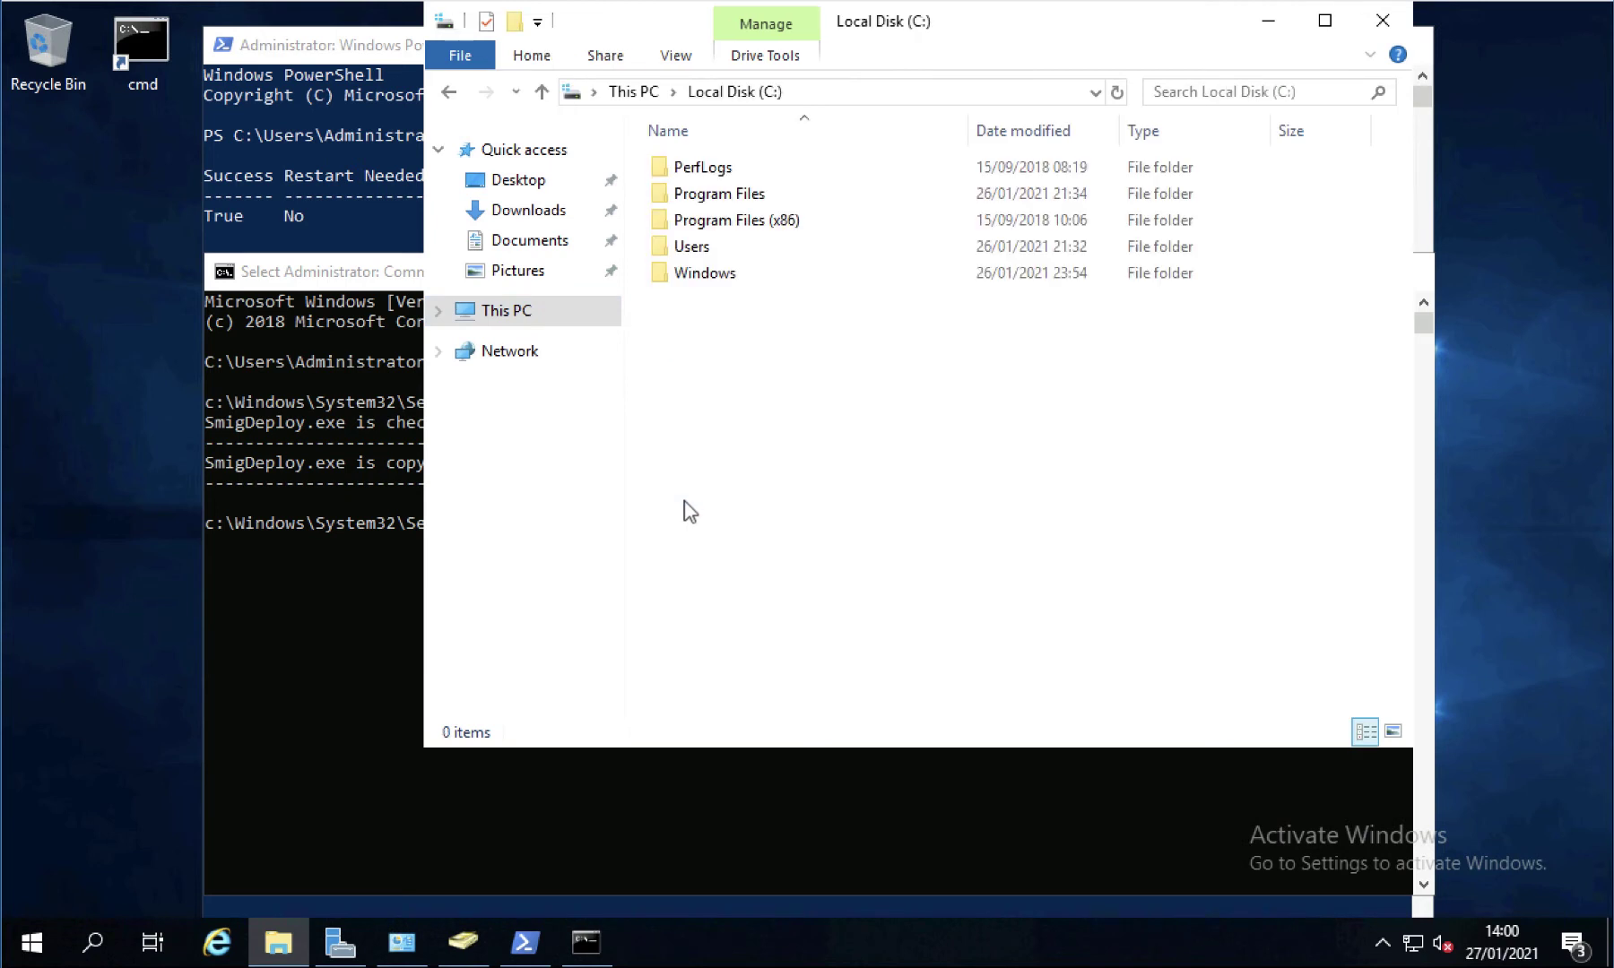
right_click(694, 332)
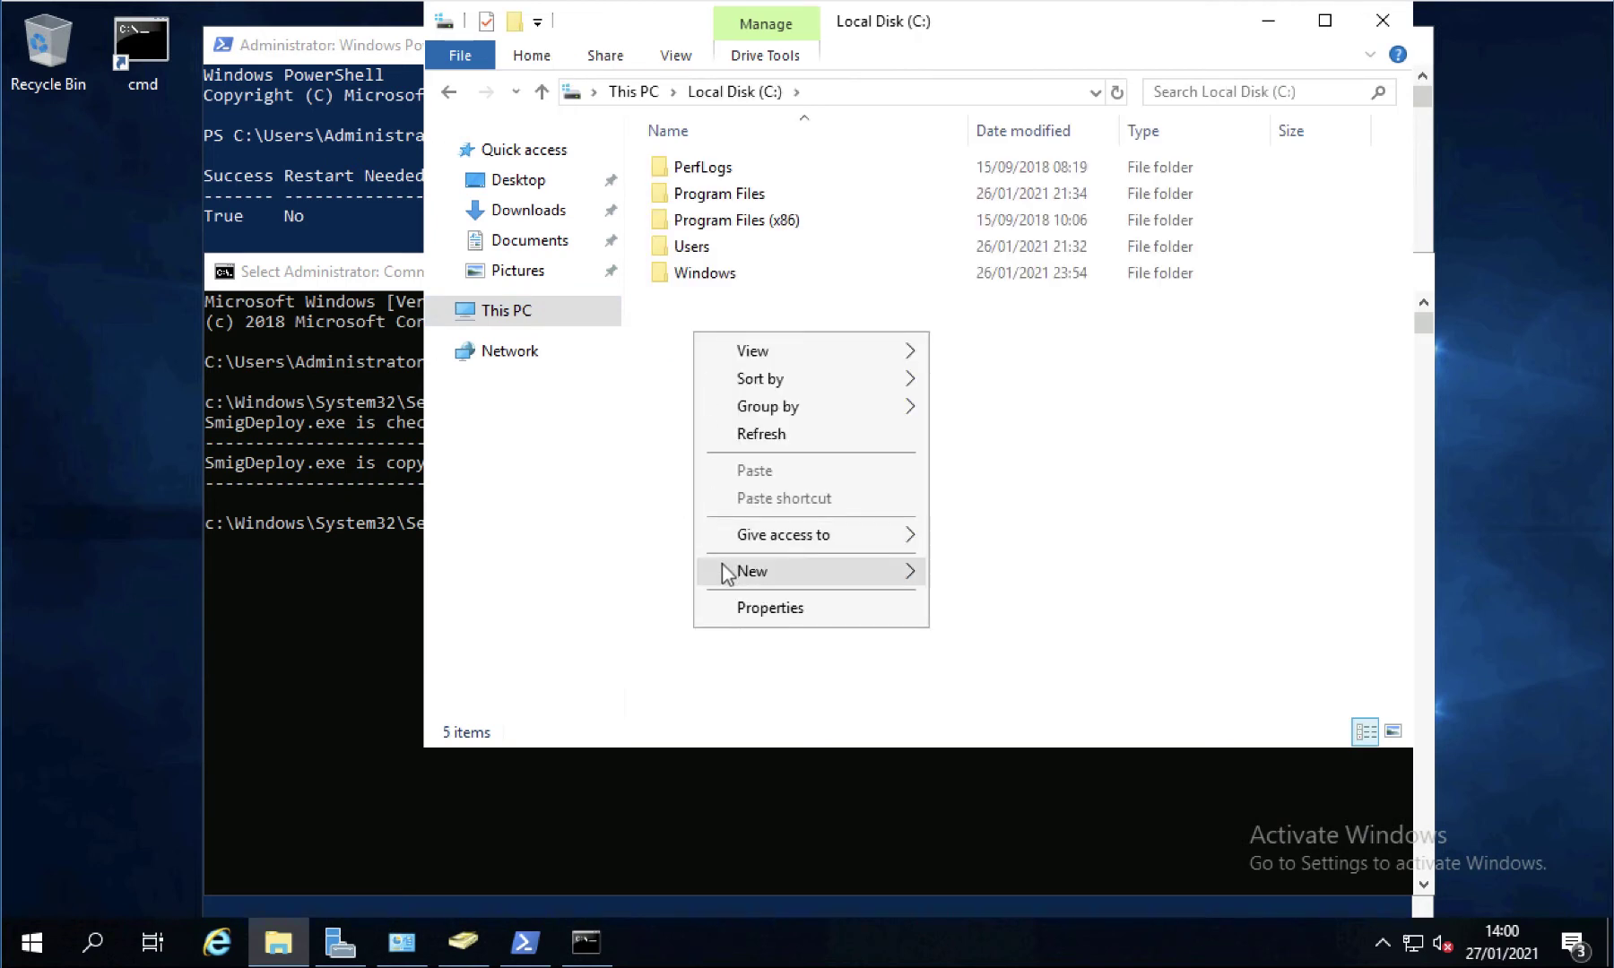
mouse_move(727, 574)
click(967, 572)
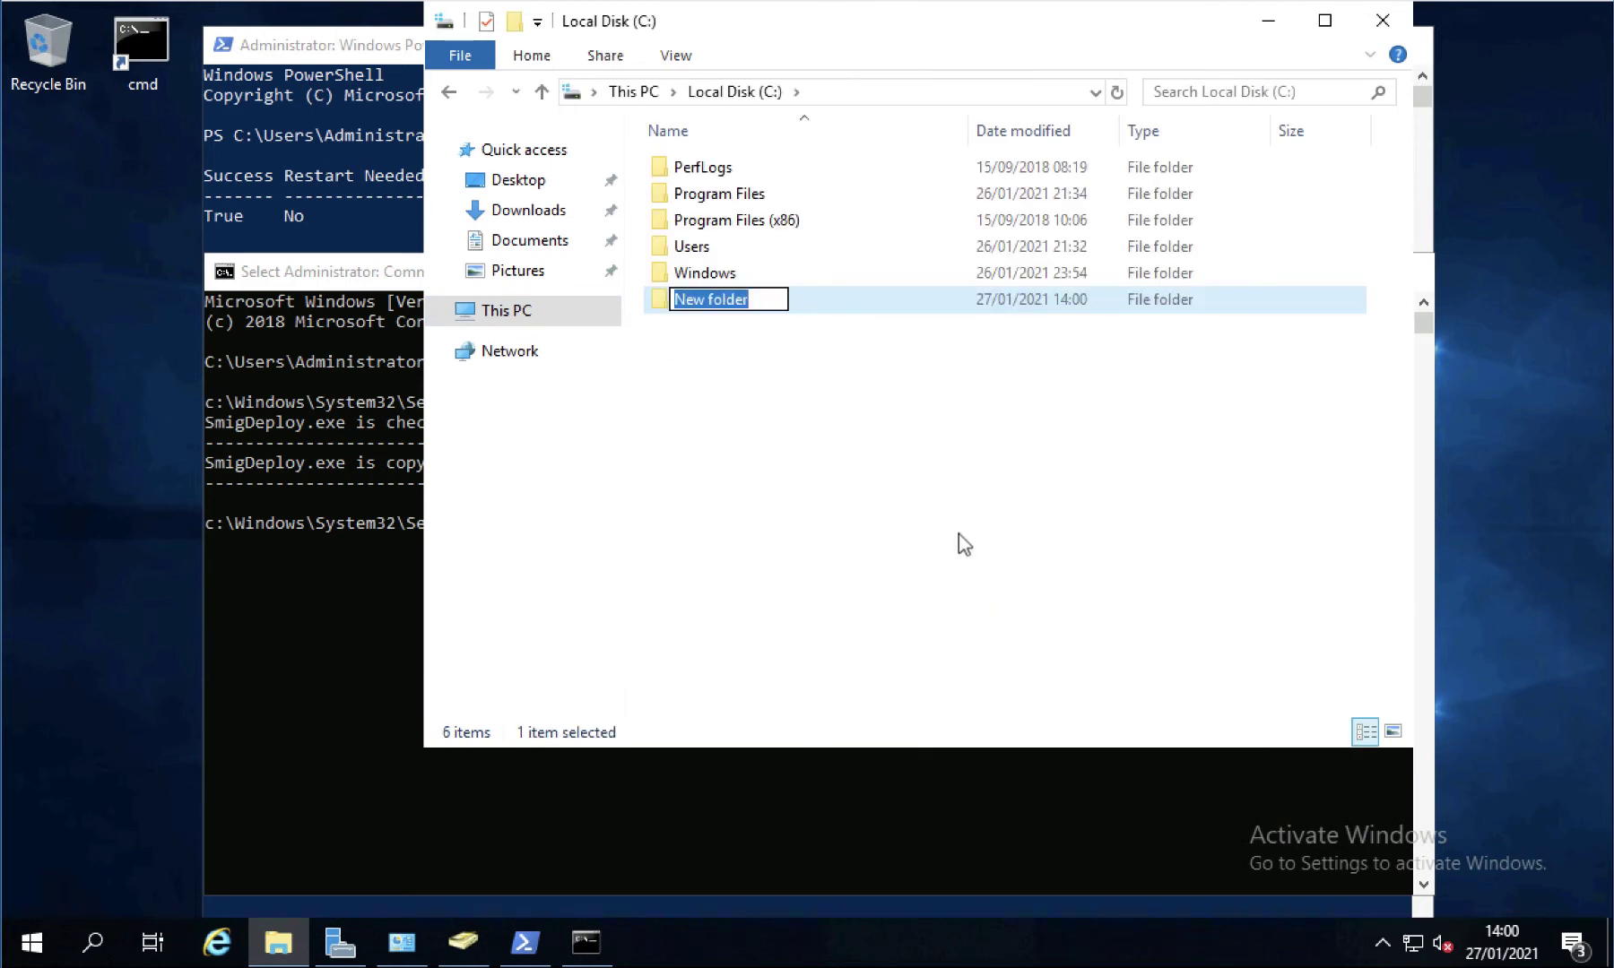
text(Profi)
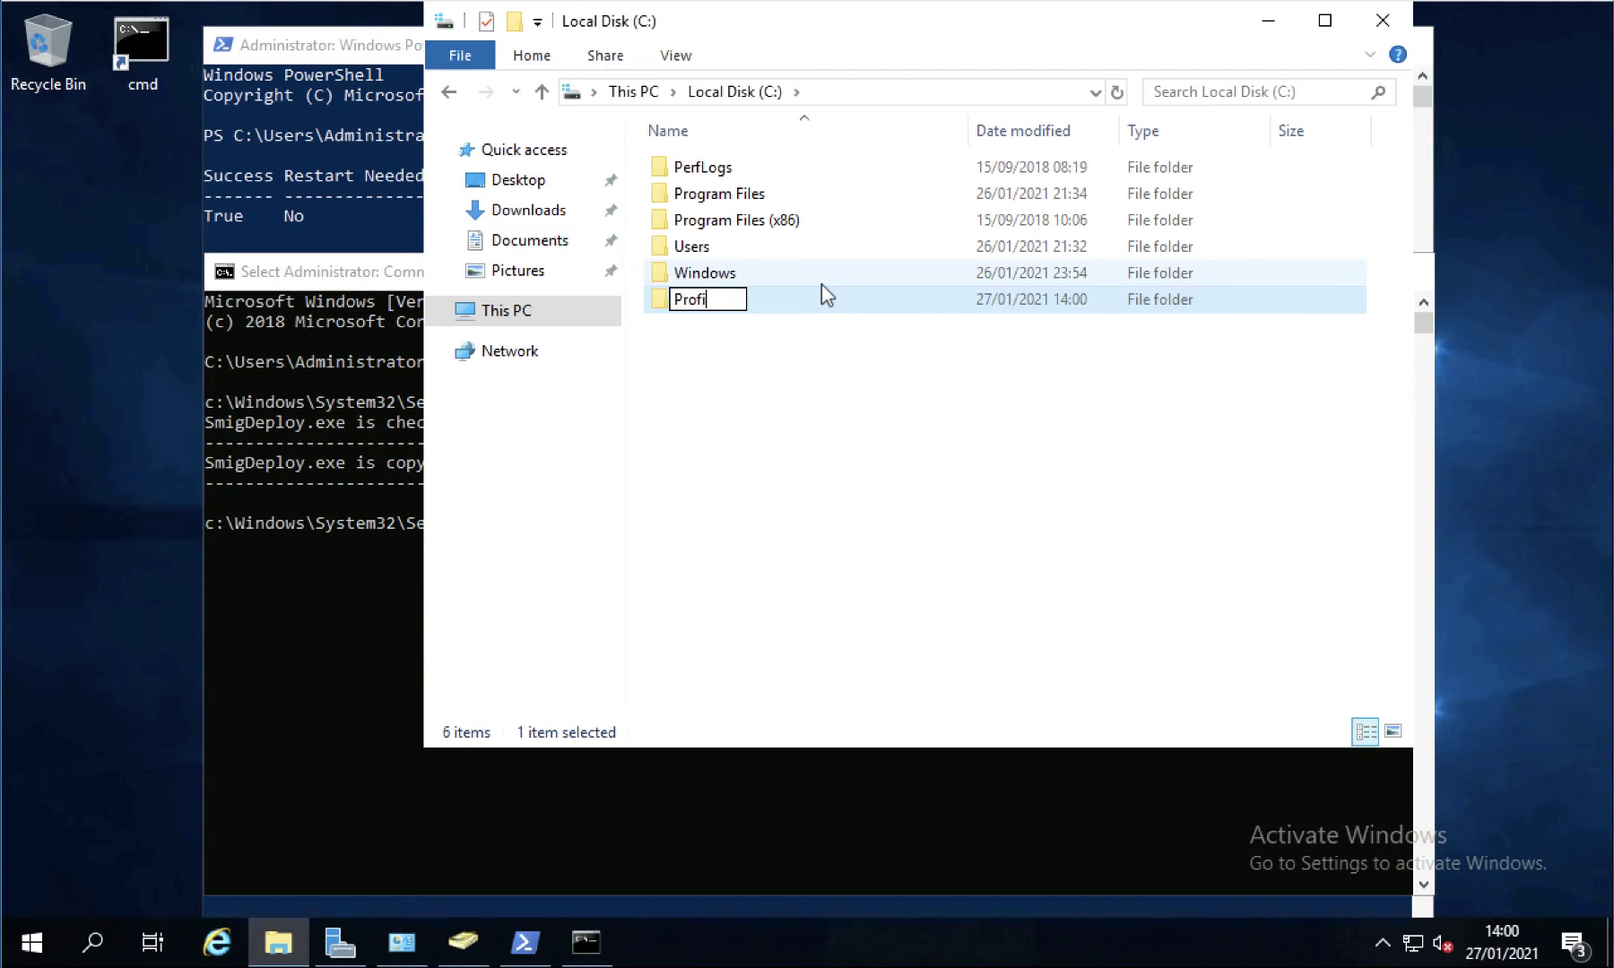
text(les)
click(686, 422)
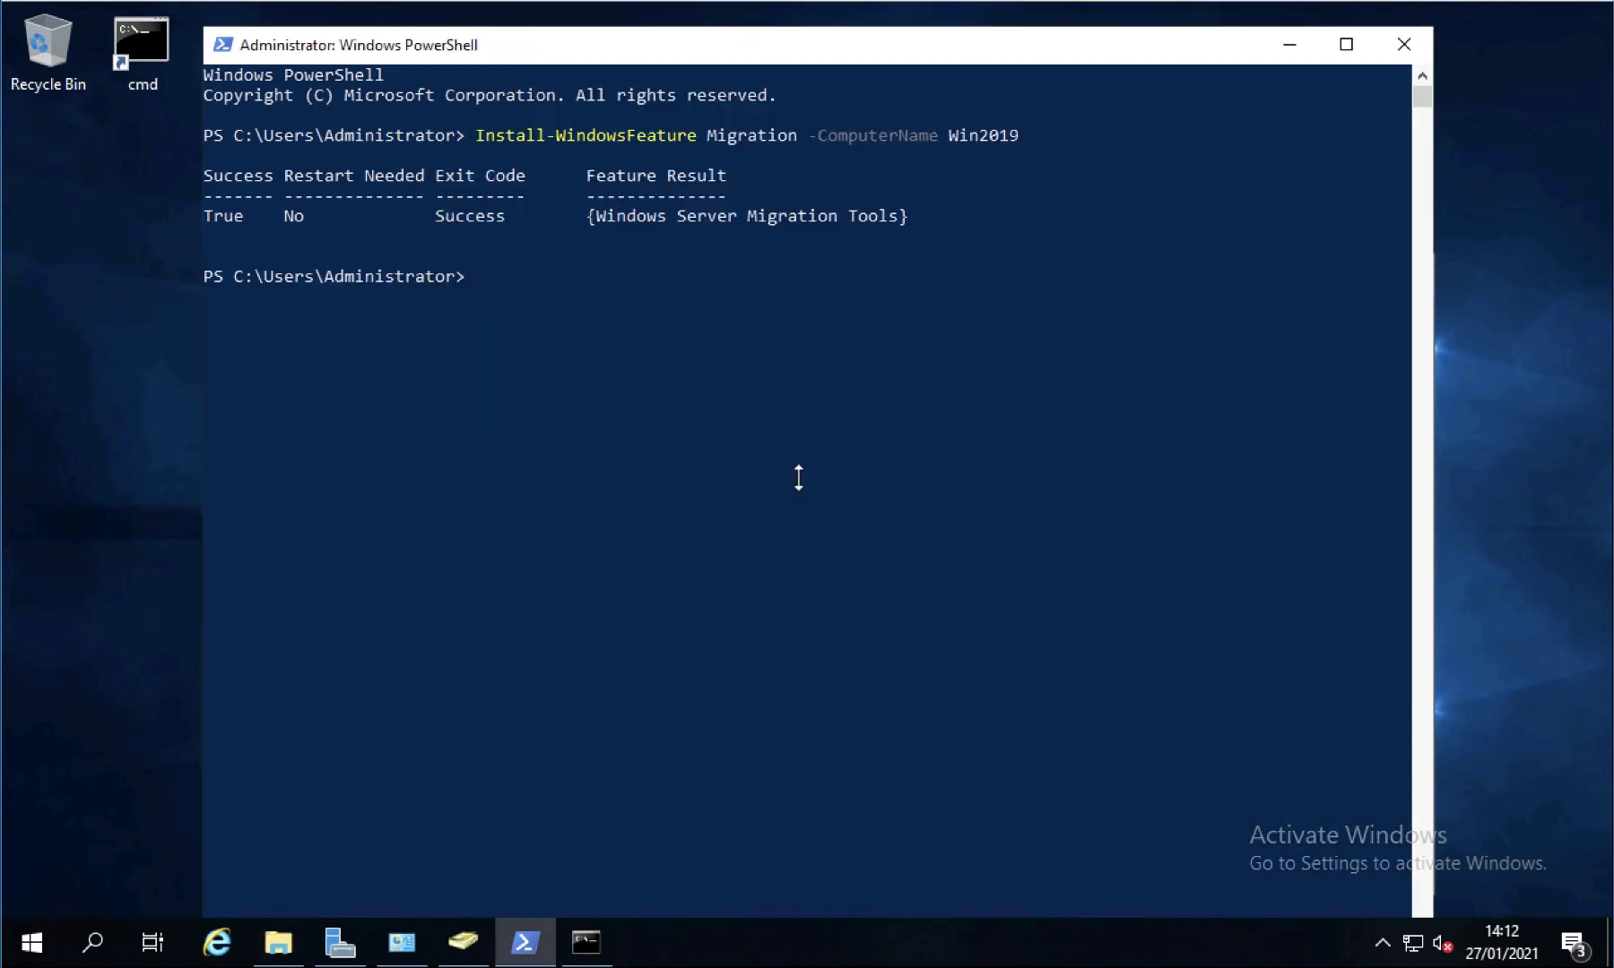
- Load the microsoft.windows.servermanager.migration snap-in, then run Receive-SmigServerData with the migration password
text(Add-PSSnapin microso)
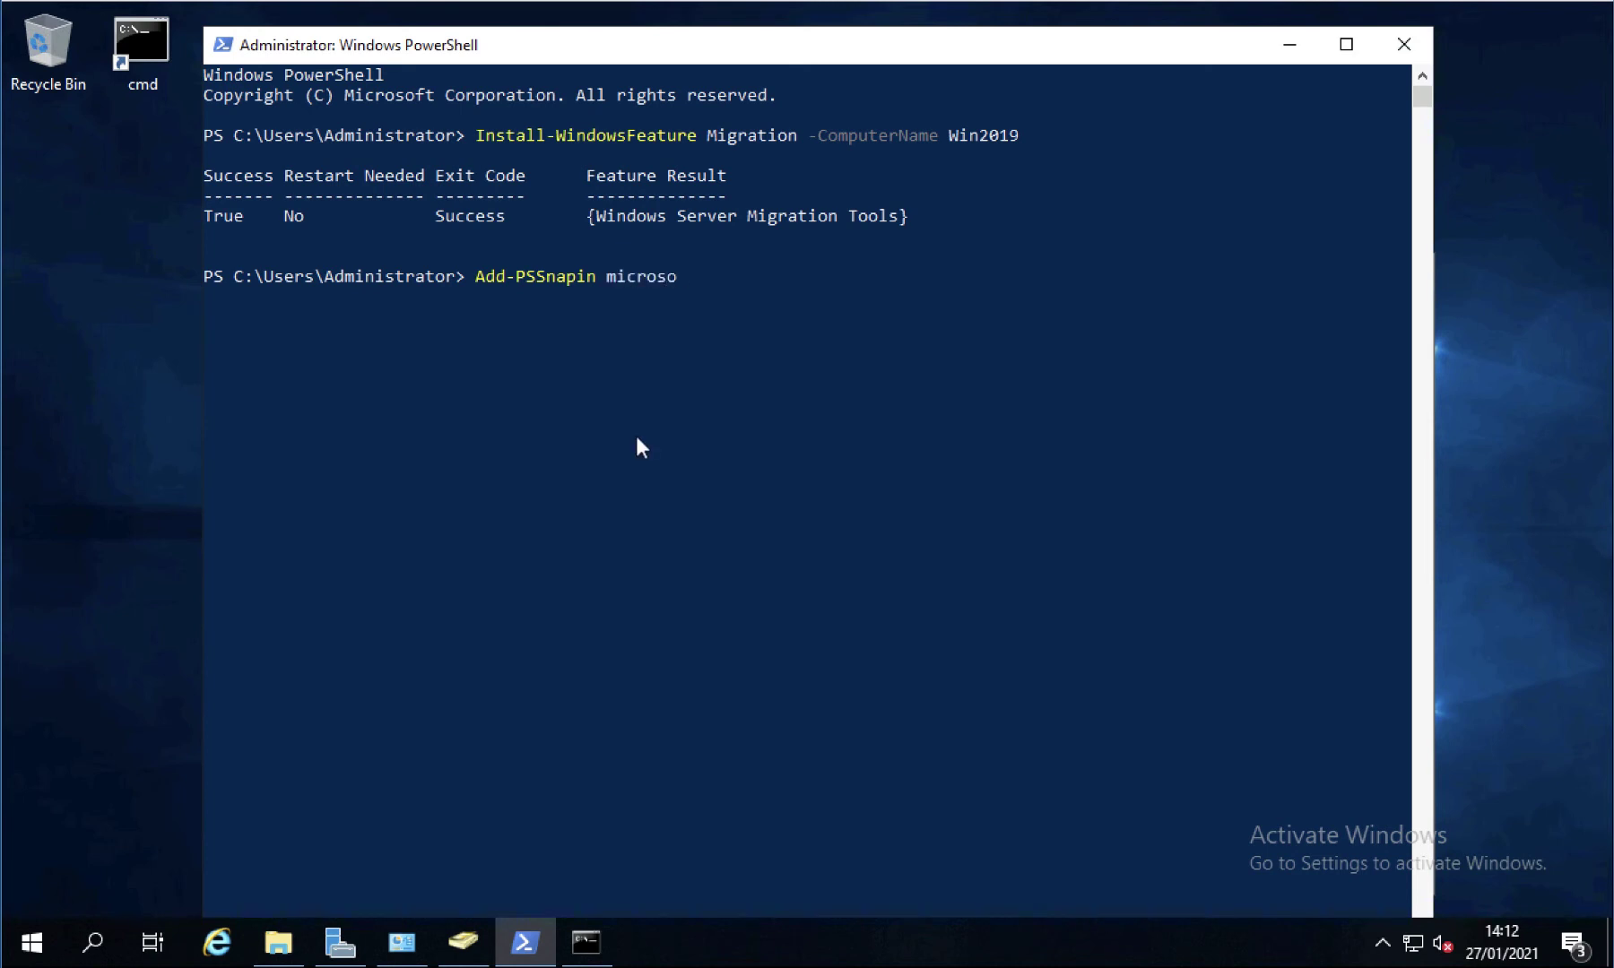
text(ft.windows.servermanager)
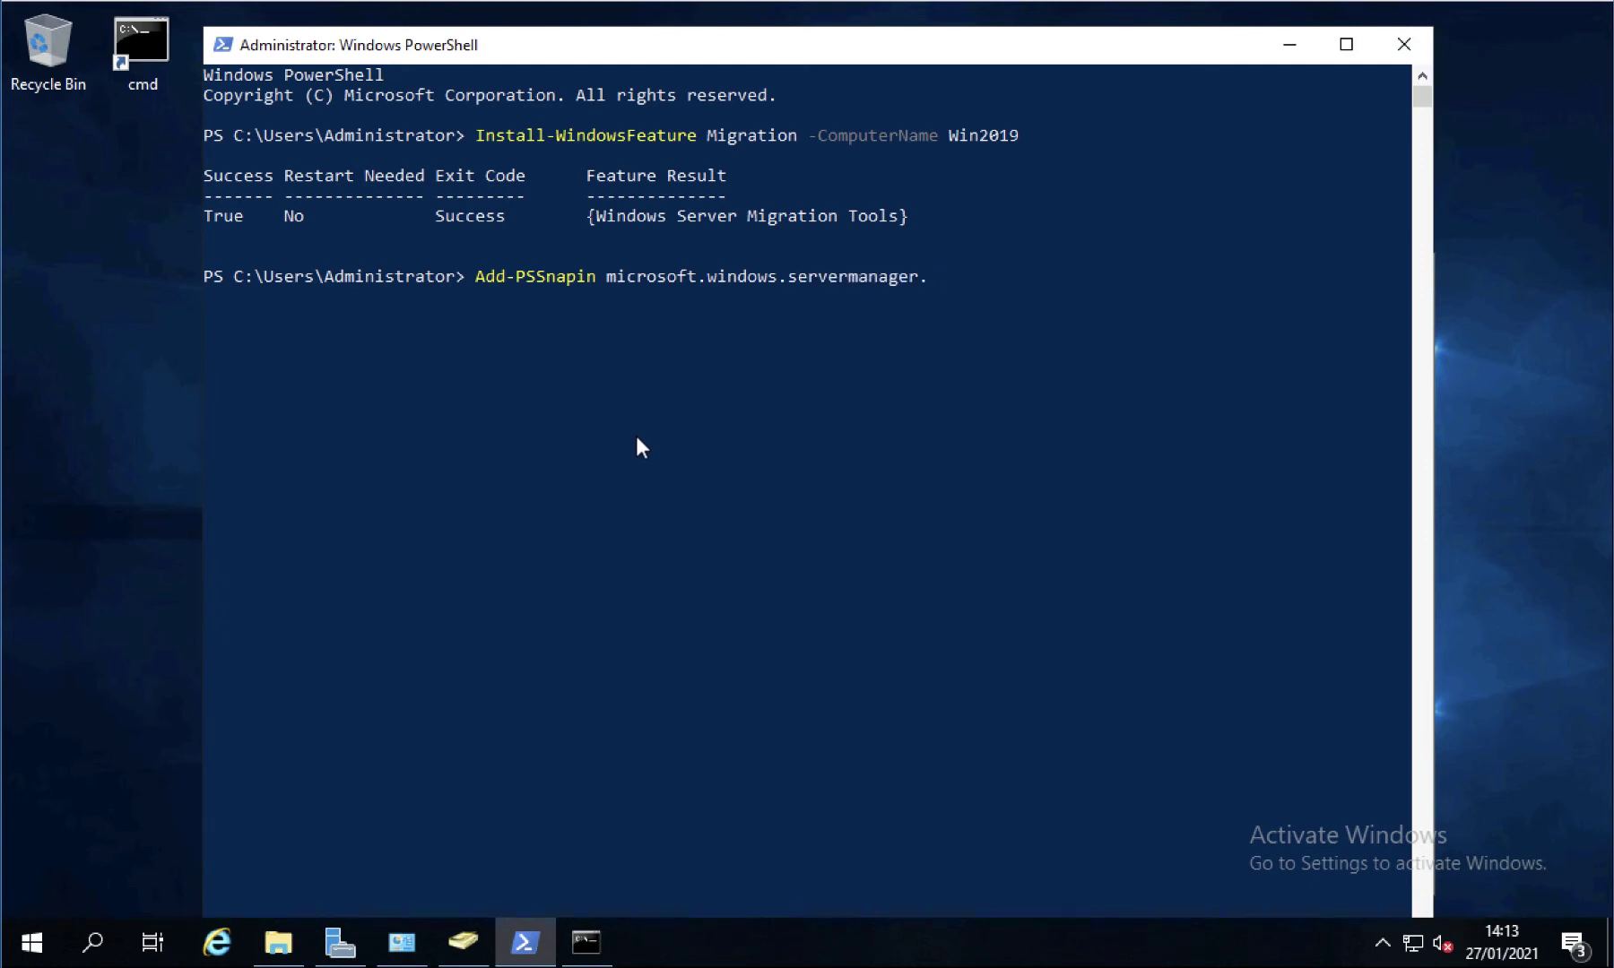
text(.migration)
key(Return)
text(Rec)
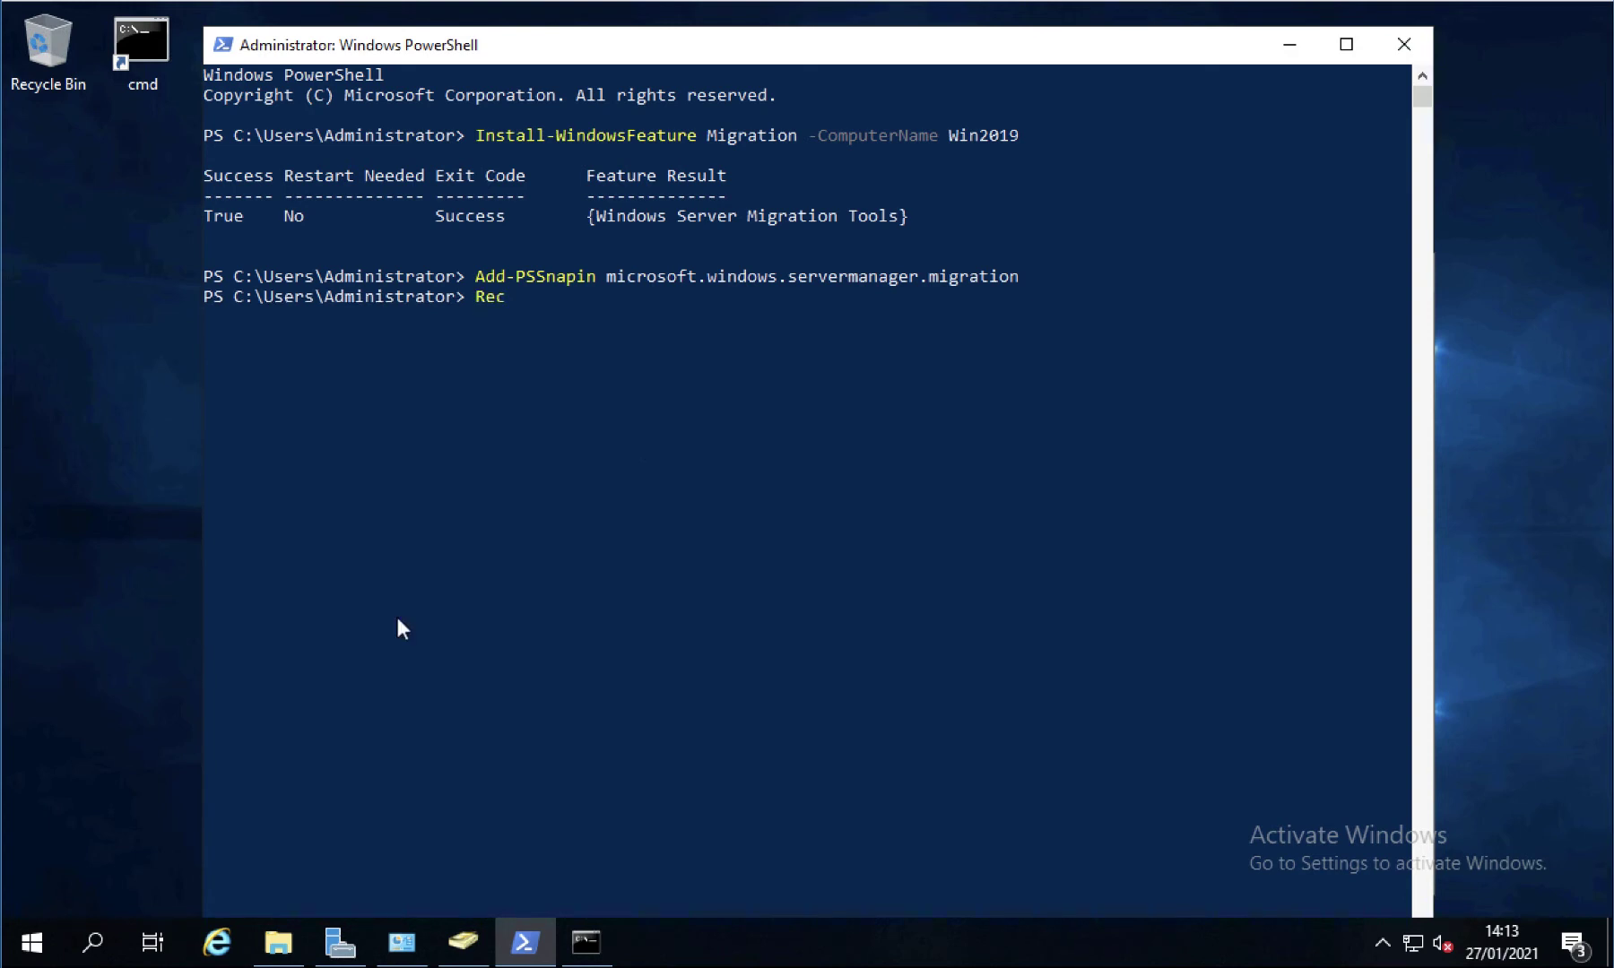
text(eive-SmigserverData)
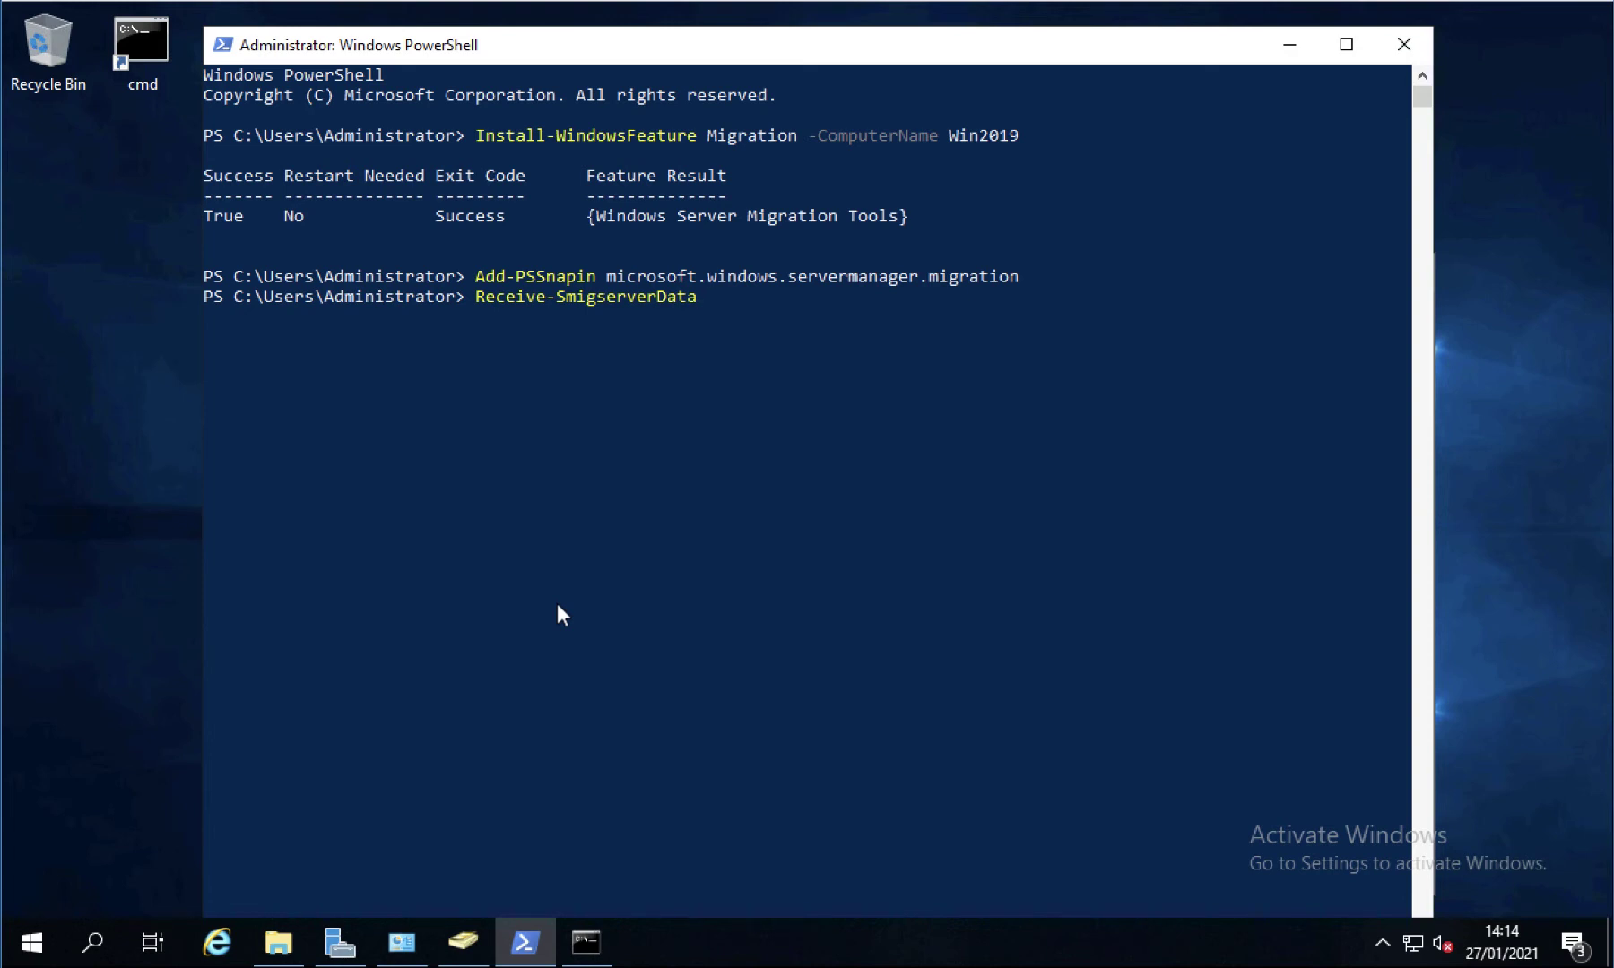
key(Return)
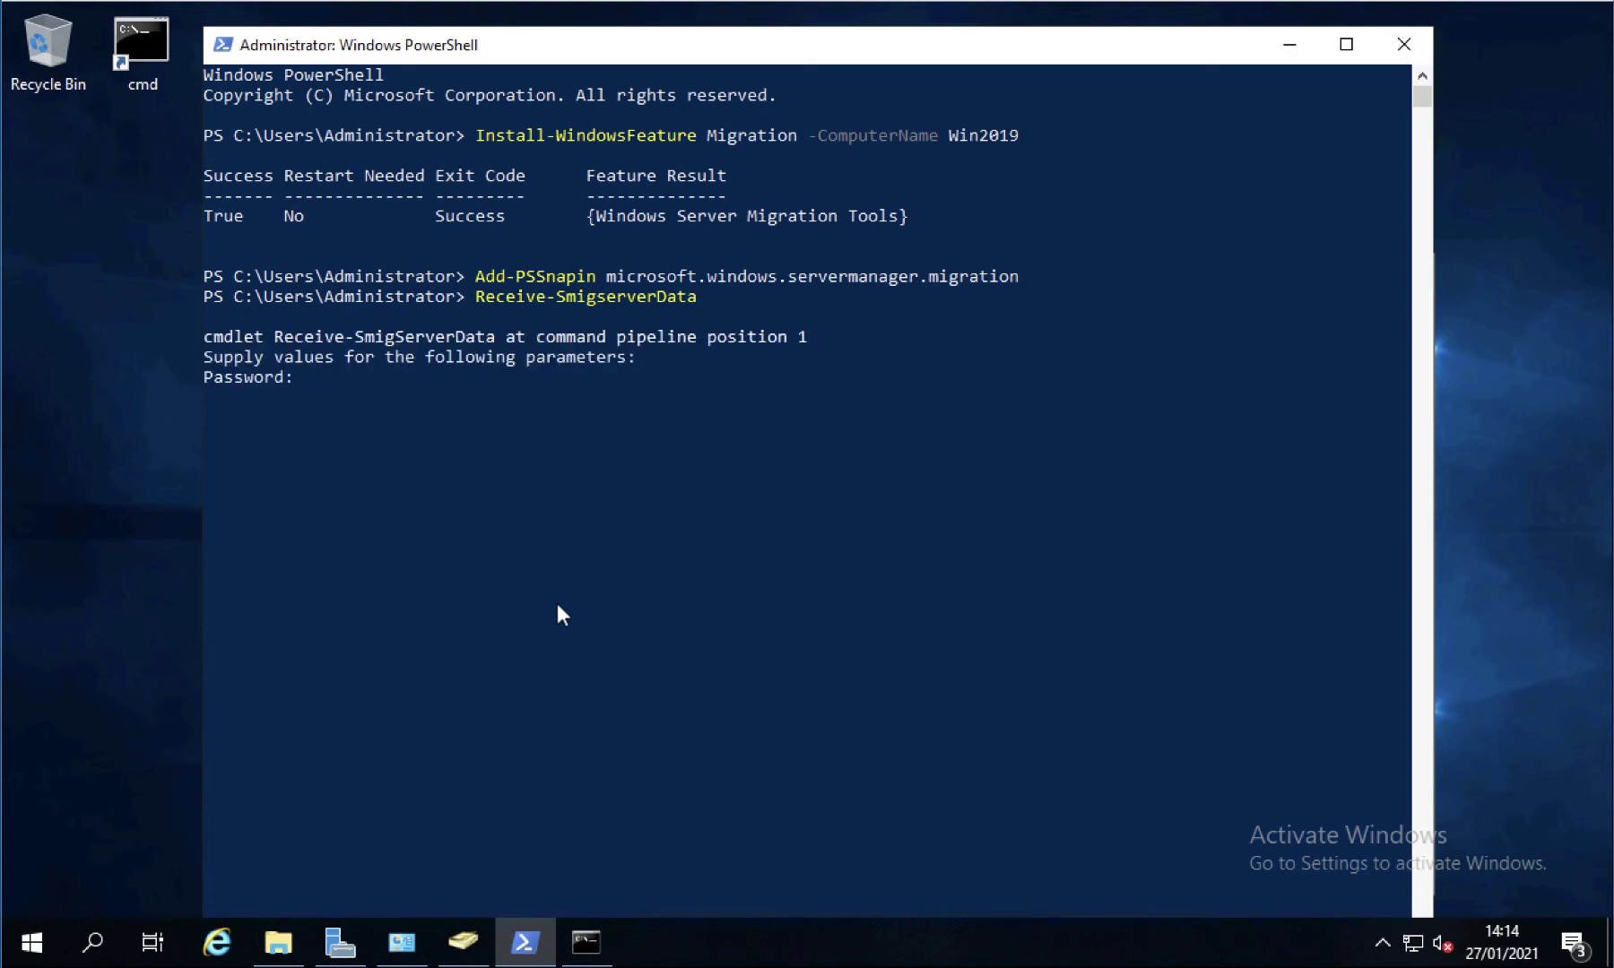
text(********)
key(Return)
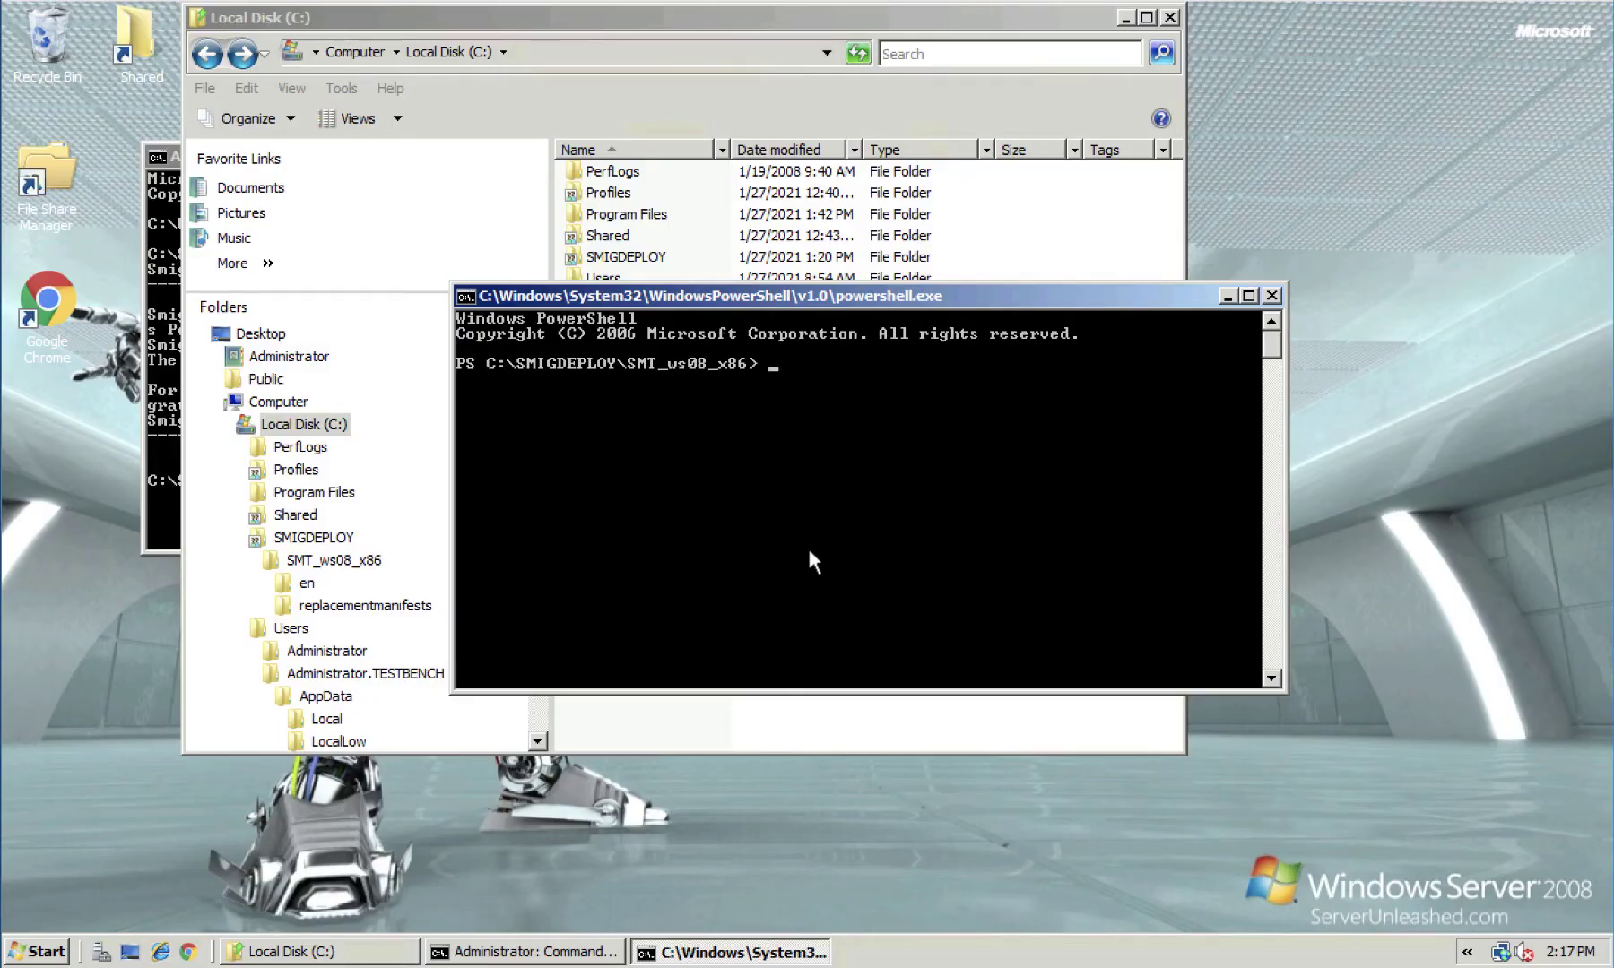
- Send C:\Profiles to C:\Profiles on win2019 with -Include all -Recurse, supplying the migration password
text(Send-SmigServerData)
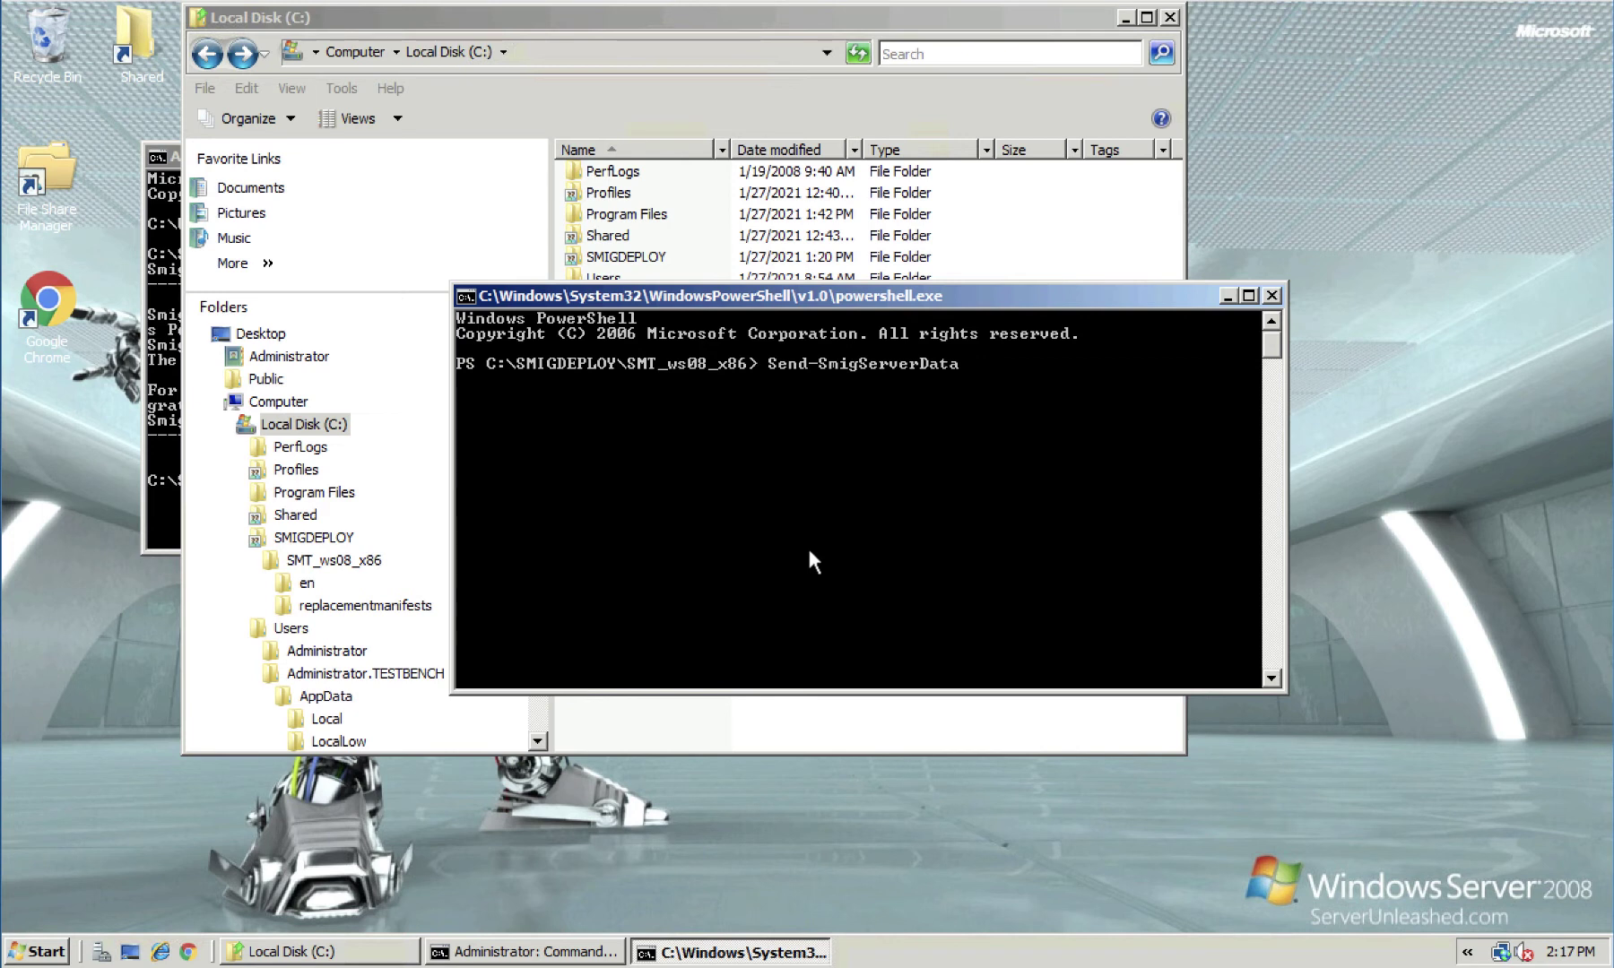
text( -ComputerName win2019)
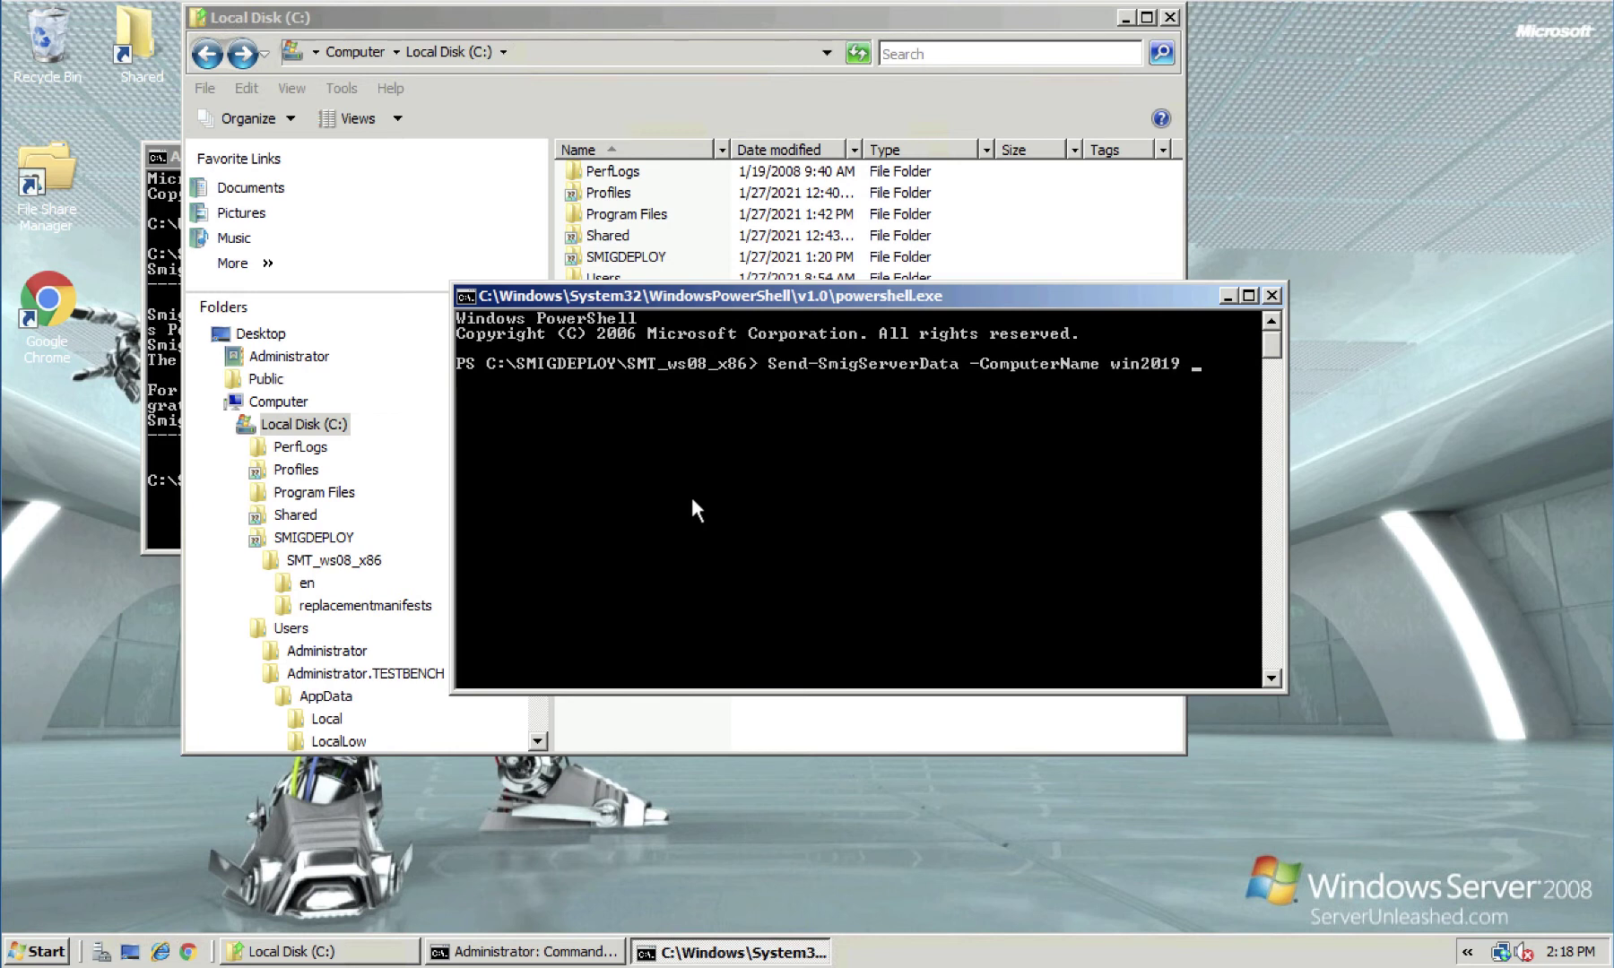
text( -SourcePath c:\Profil)
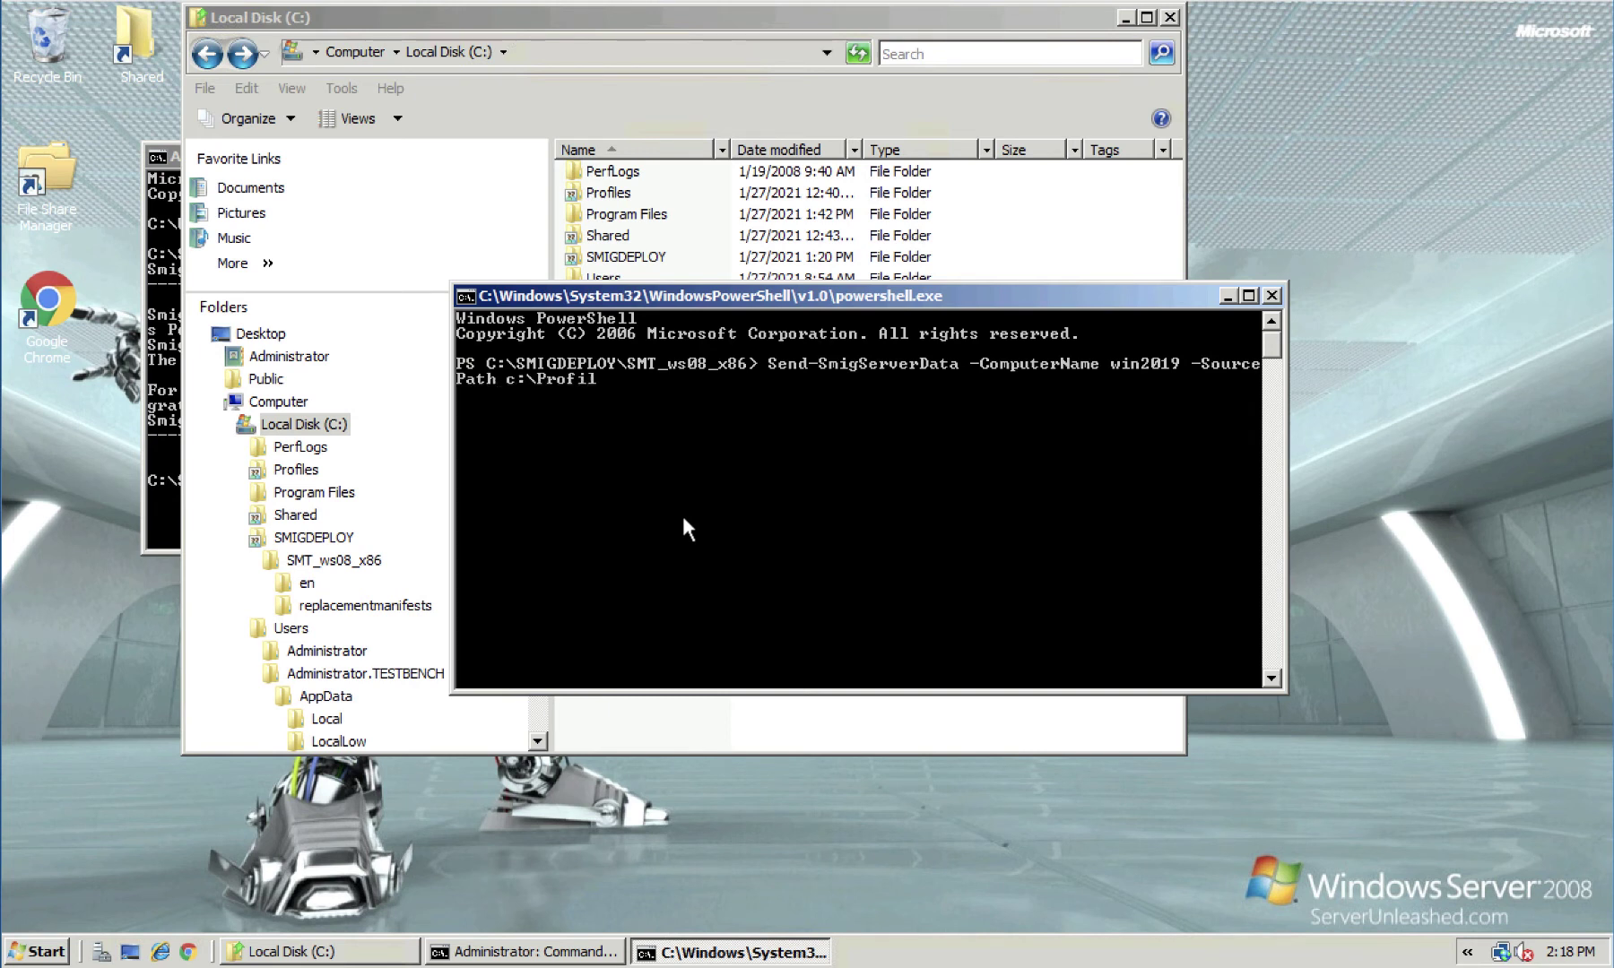
text(es -De)
key(Tab)
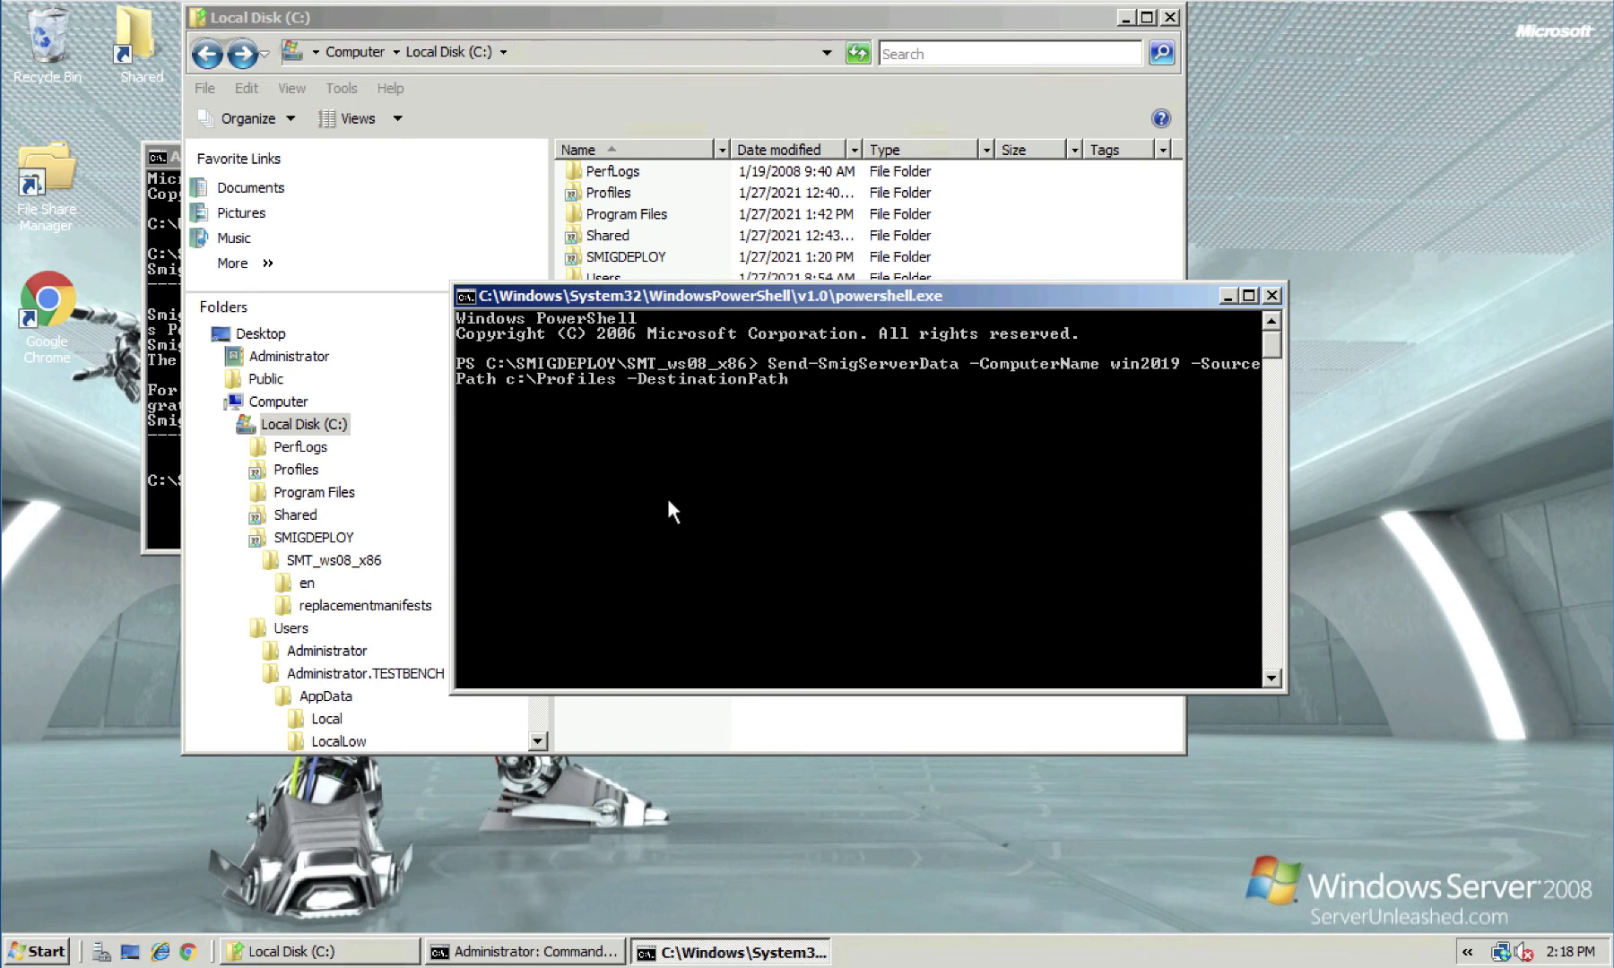
text(C:\Profiles -Include all)
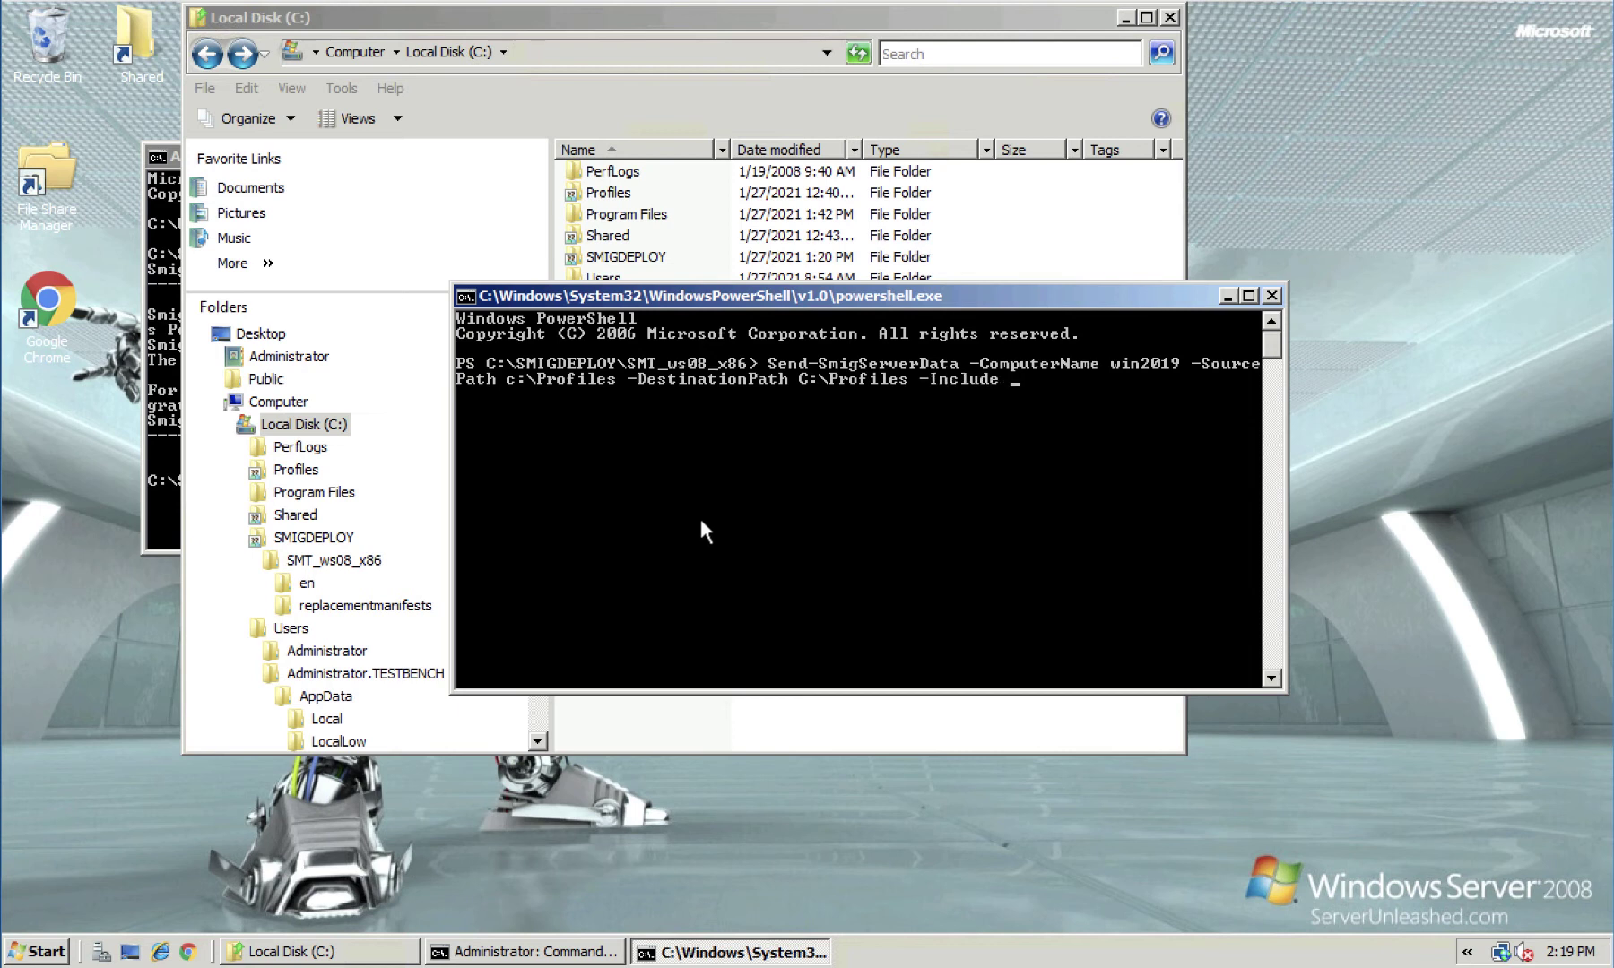
text( -rec)
key(Tab)
key(Return)
text(***)
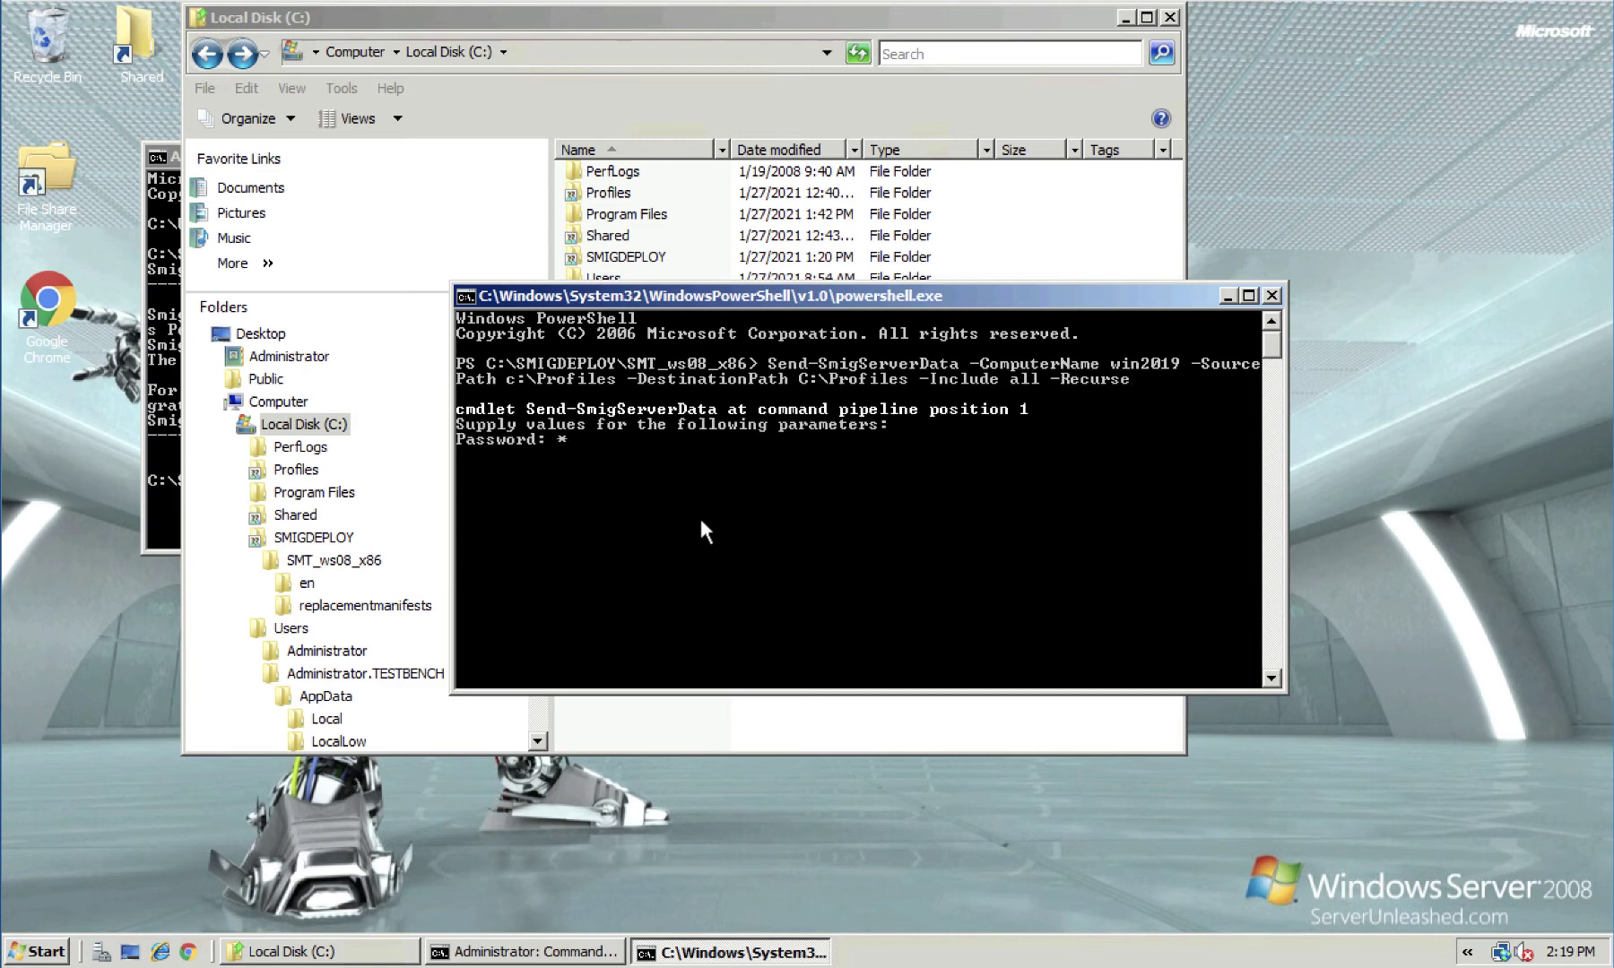
text(*****)
key(Return)
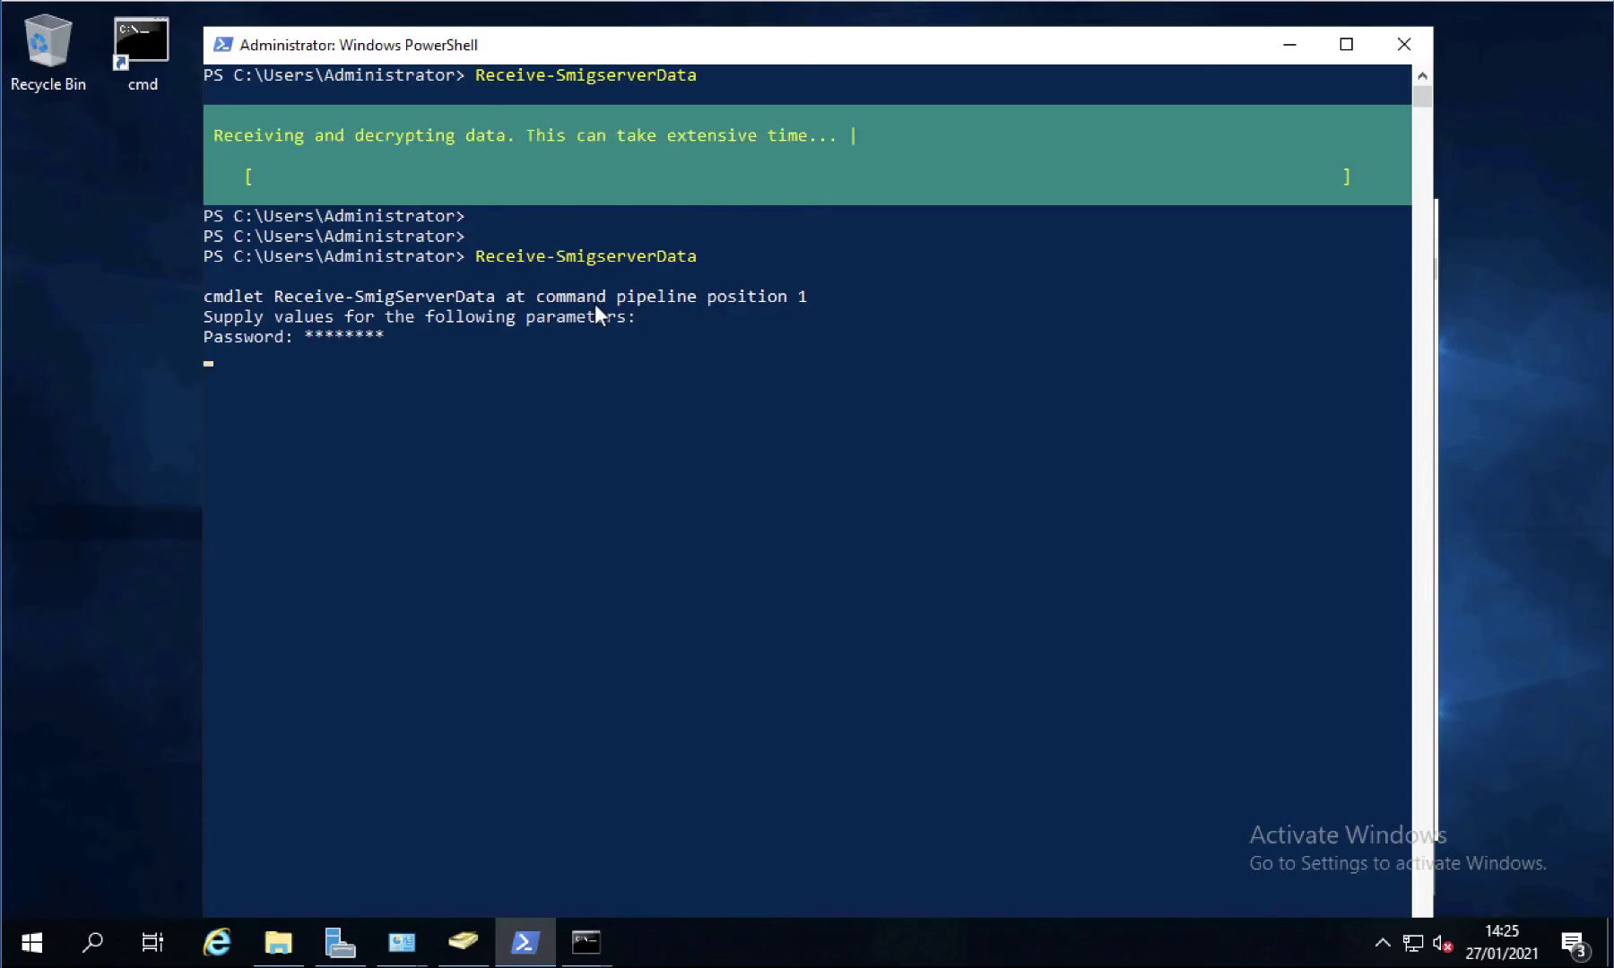
- Submit the receive password on Server 2019 and wait until the Profiles transfer completes
key(Return)
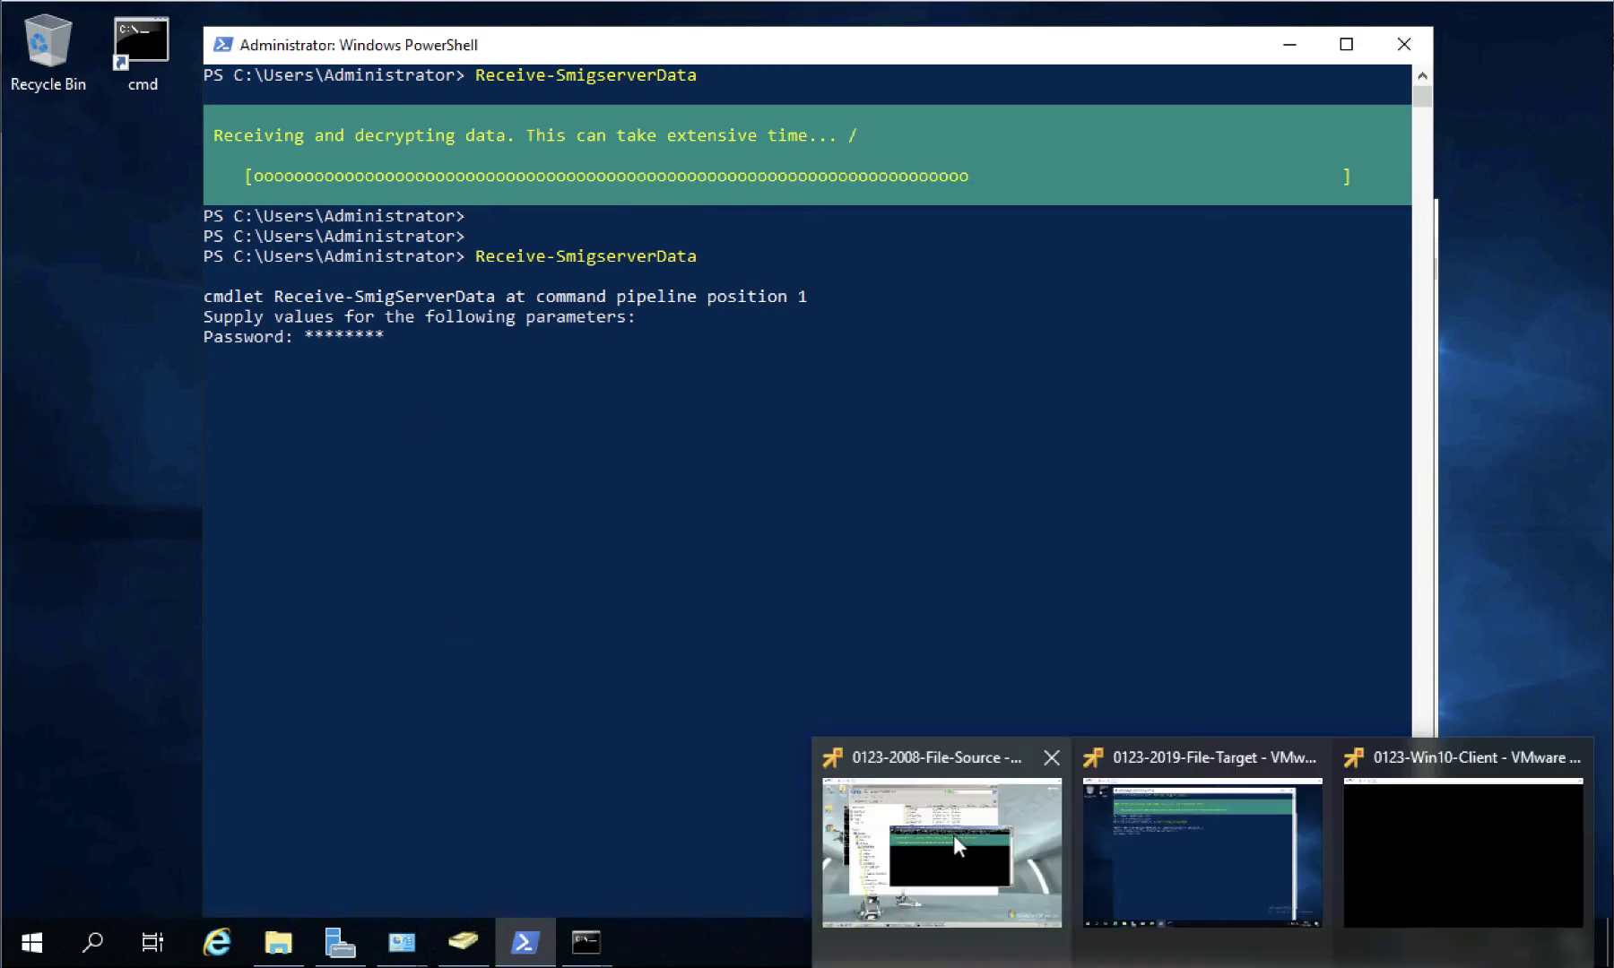
click(952, 835)
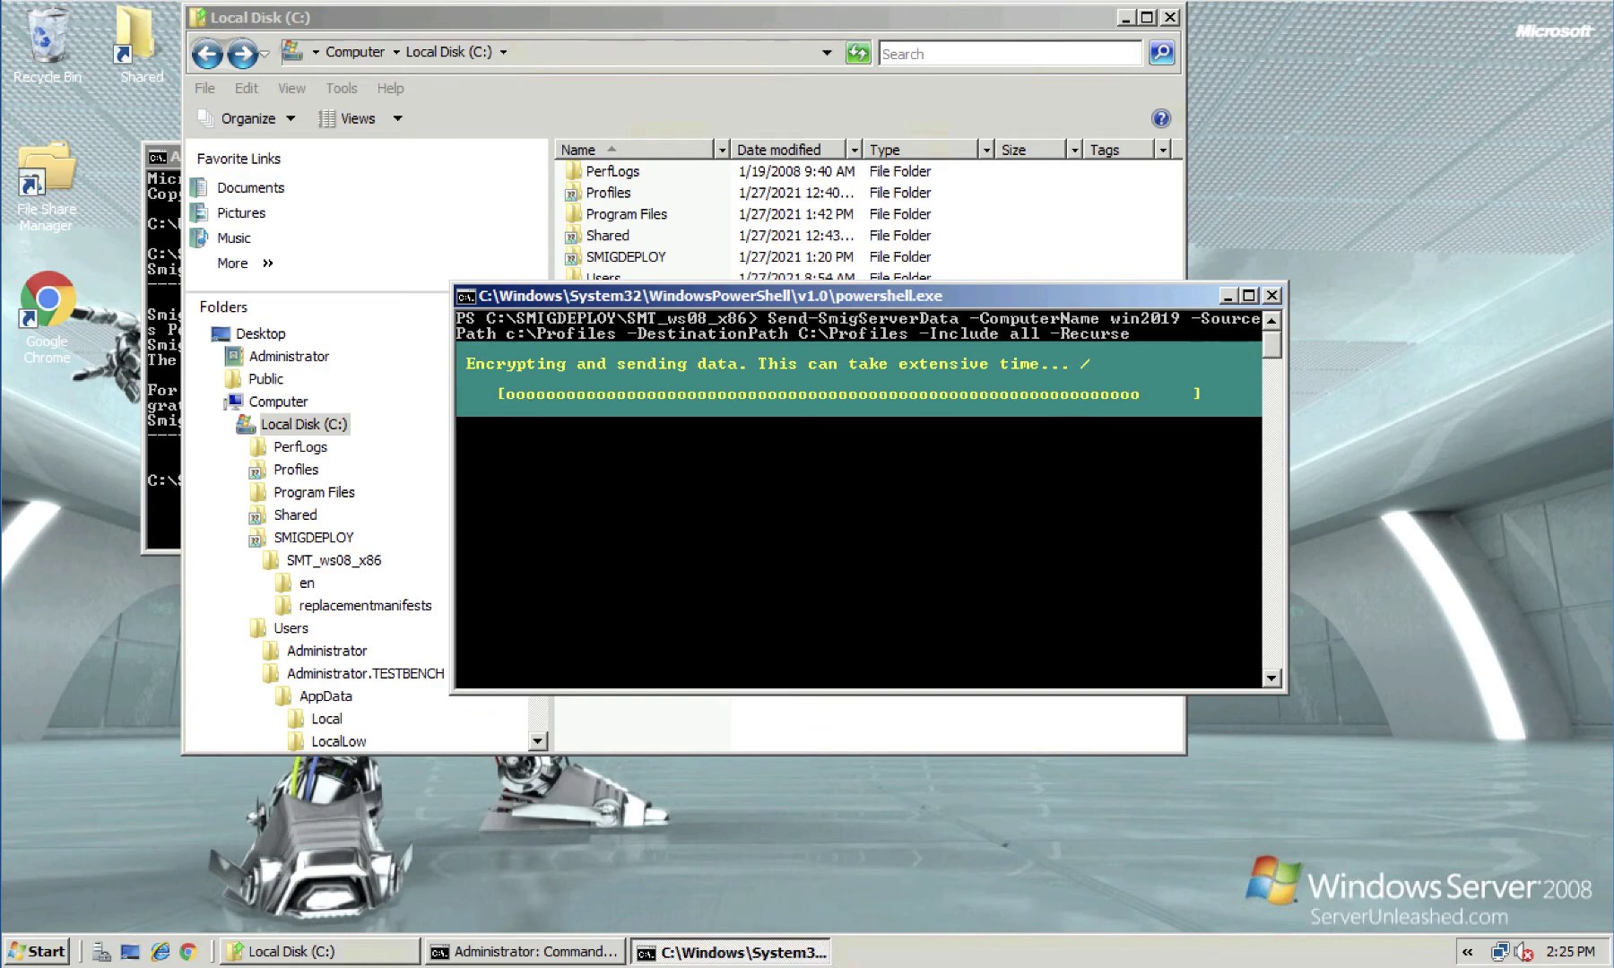
click(1076, 852)
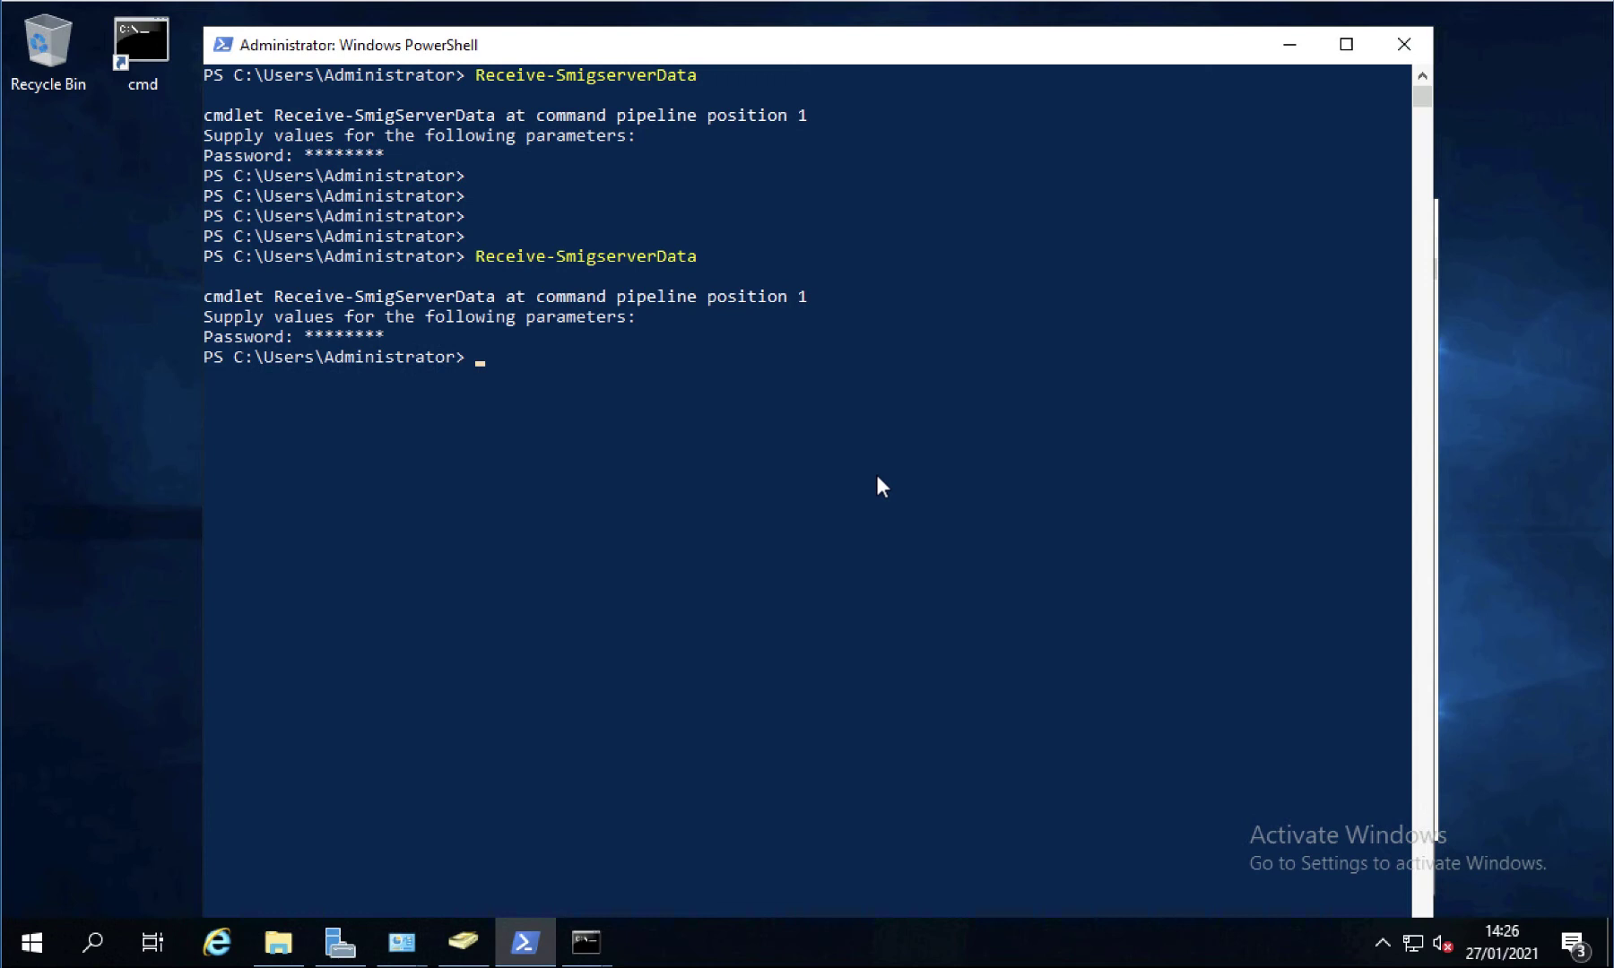
- Check that C:\Profiles on Server 2019 holds the five migrated .V6 user profile folders
click(278, 942)
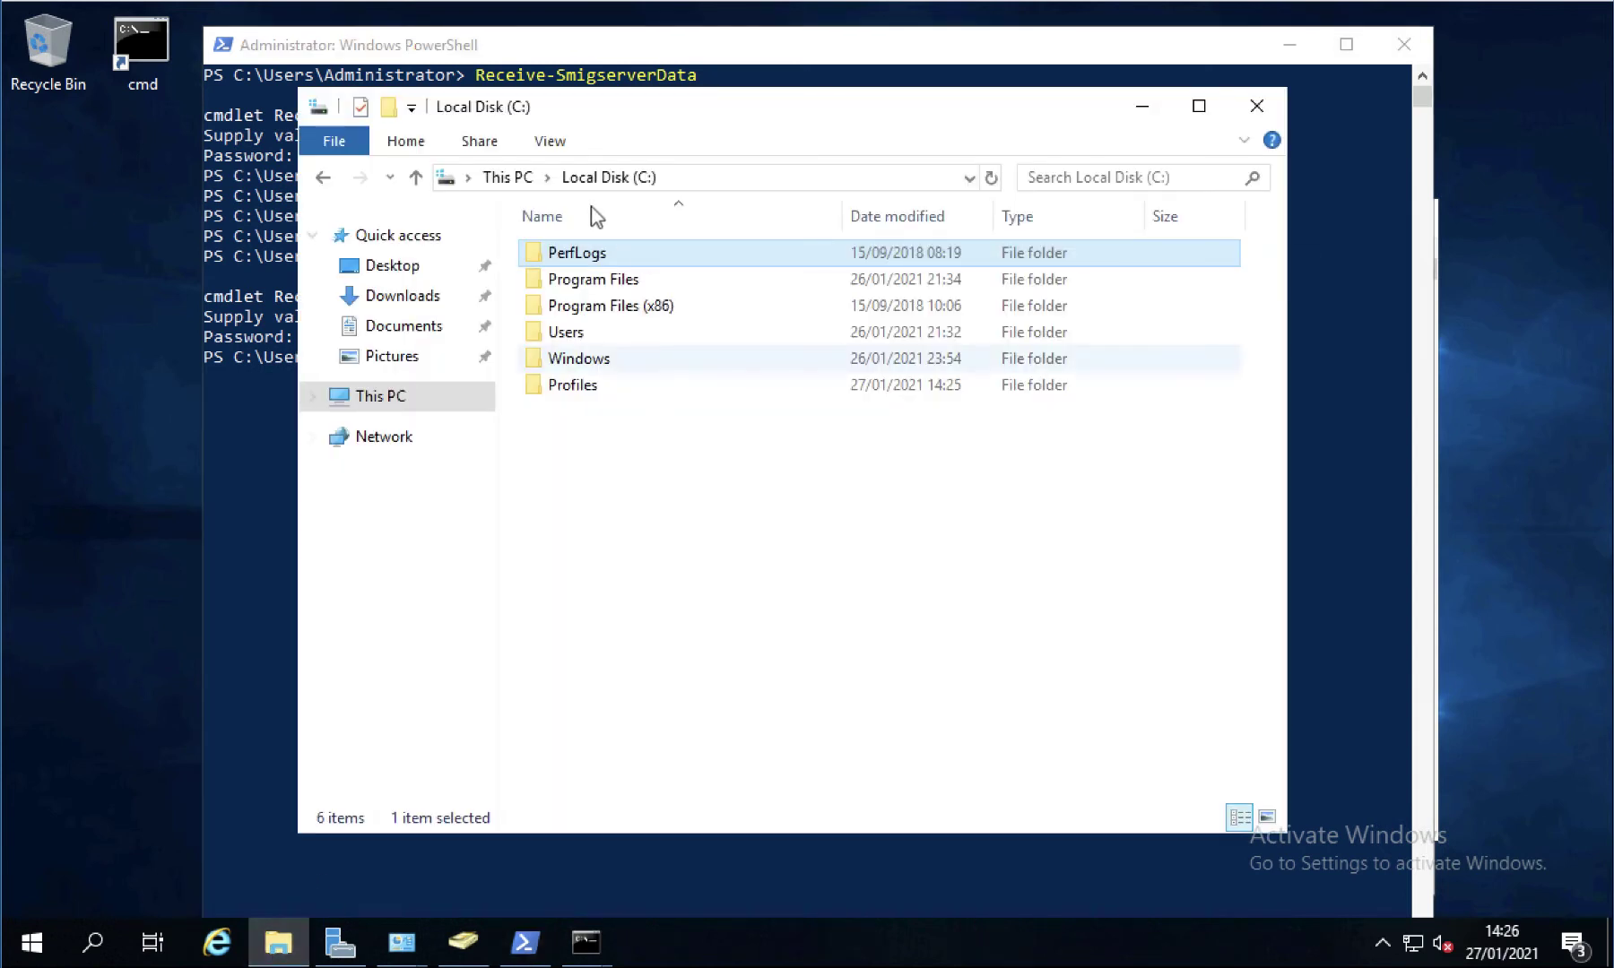
double_click(538, 387)
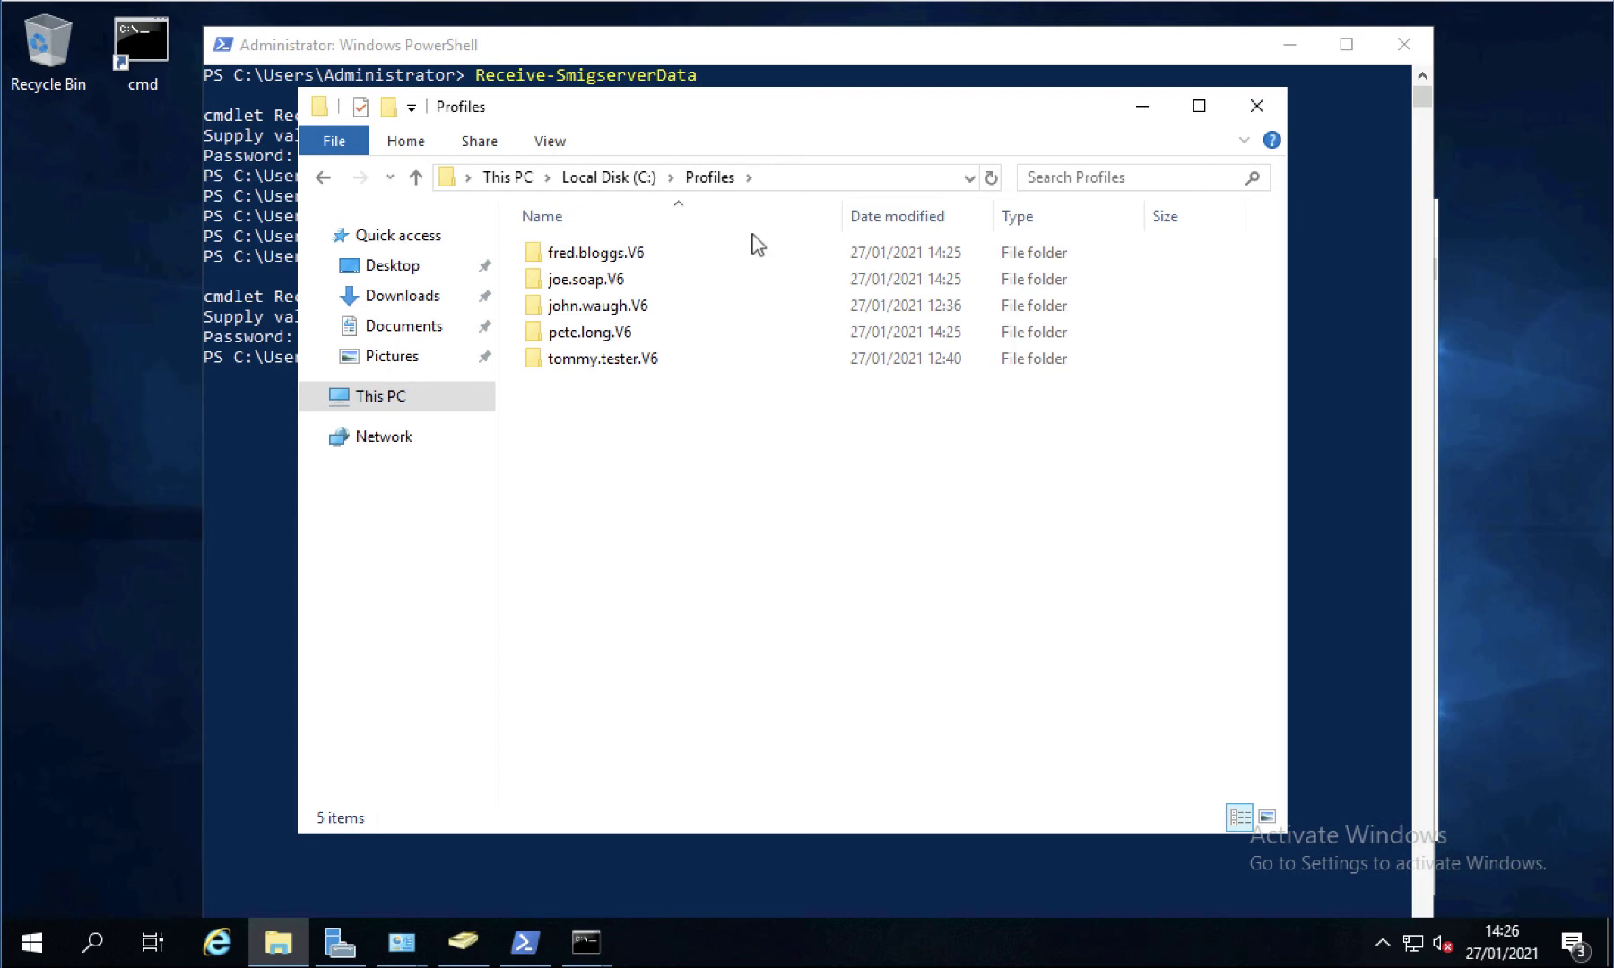
double_click(579, 362)
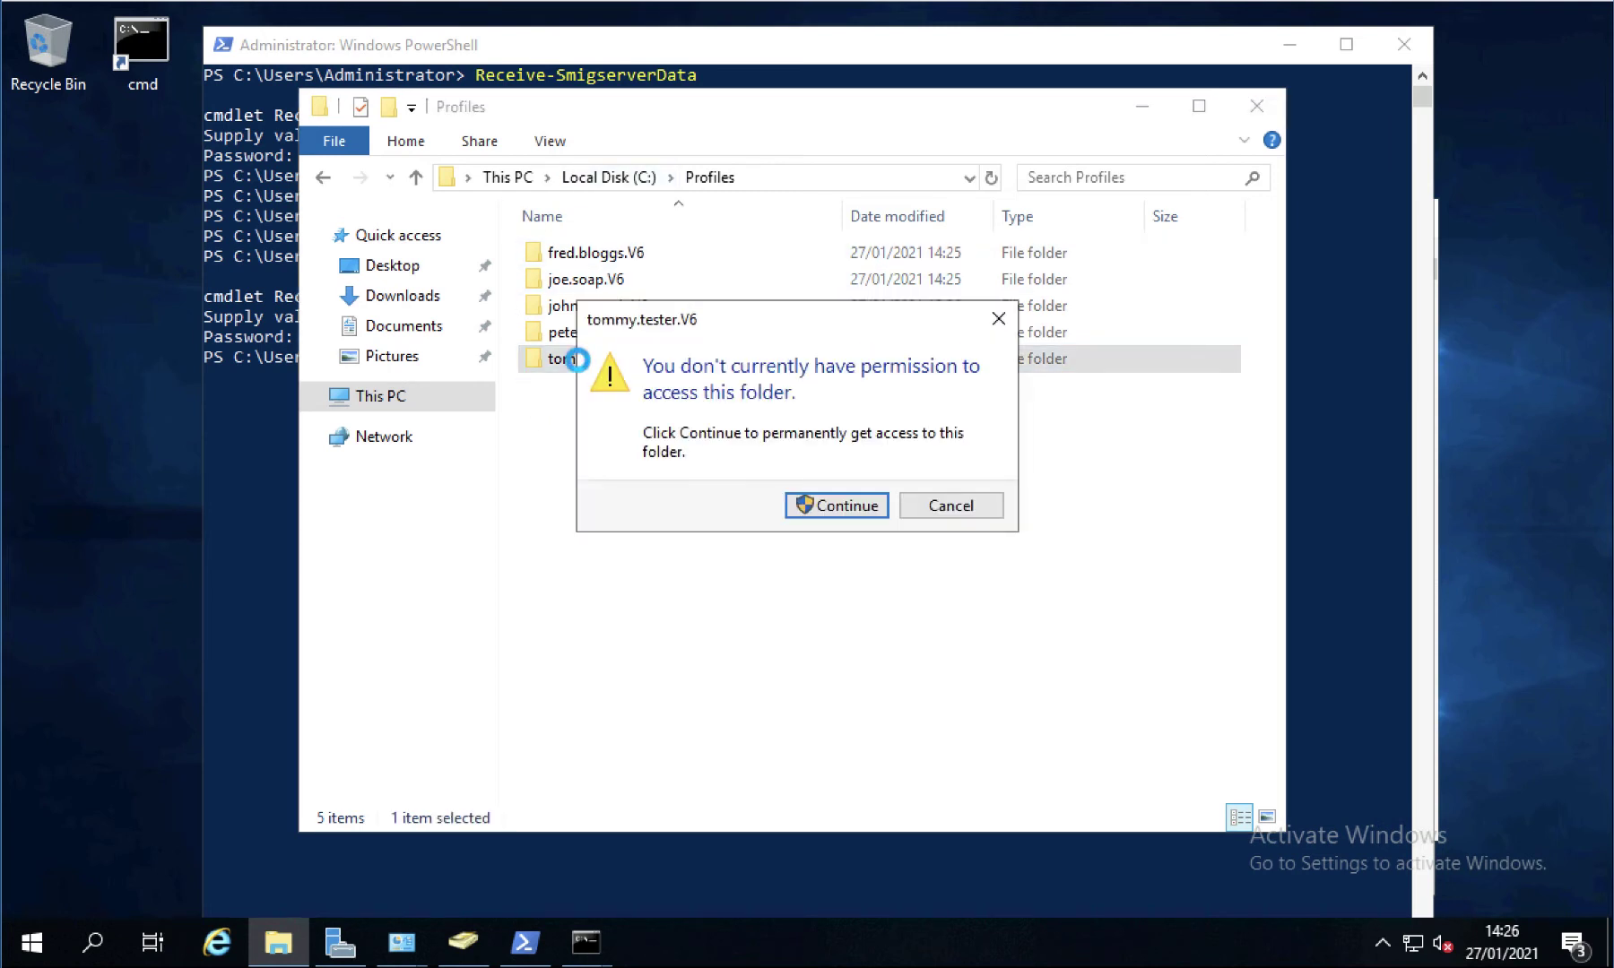
click(999, 323)
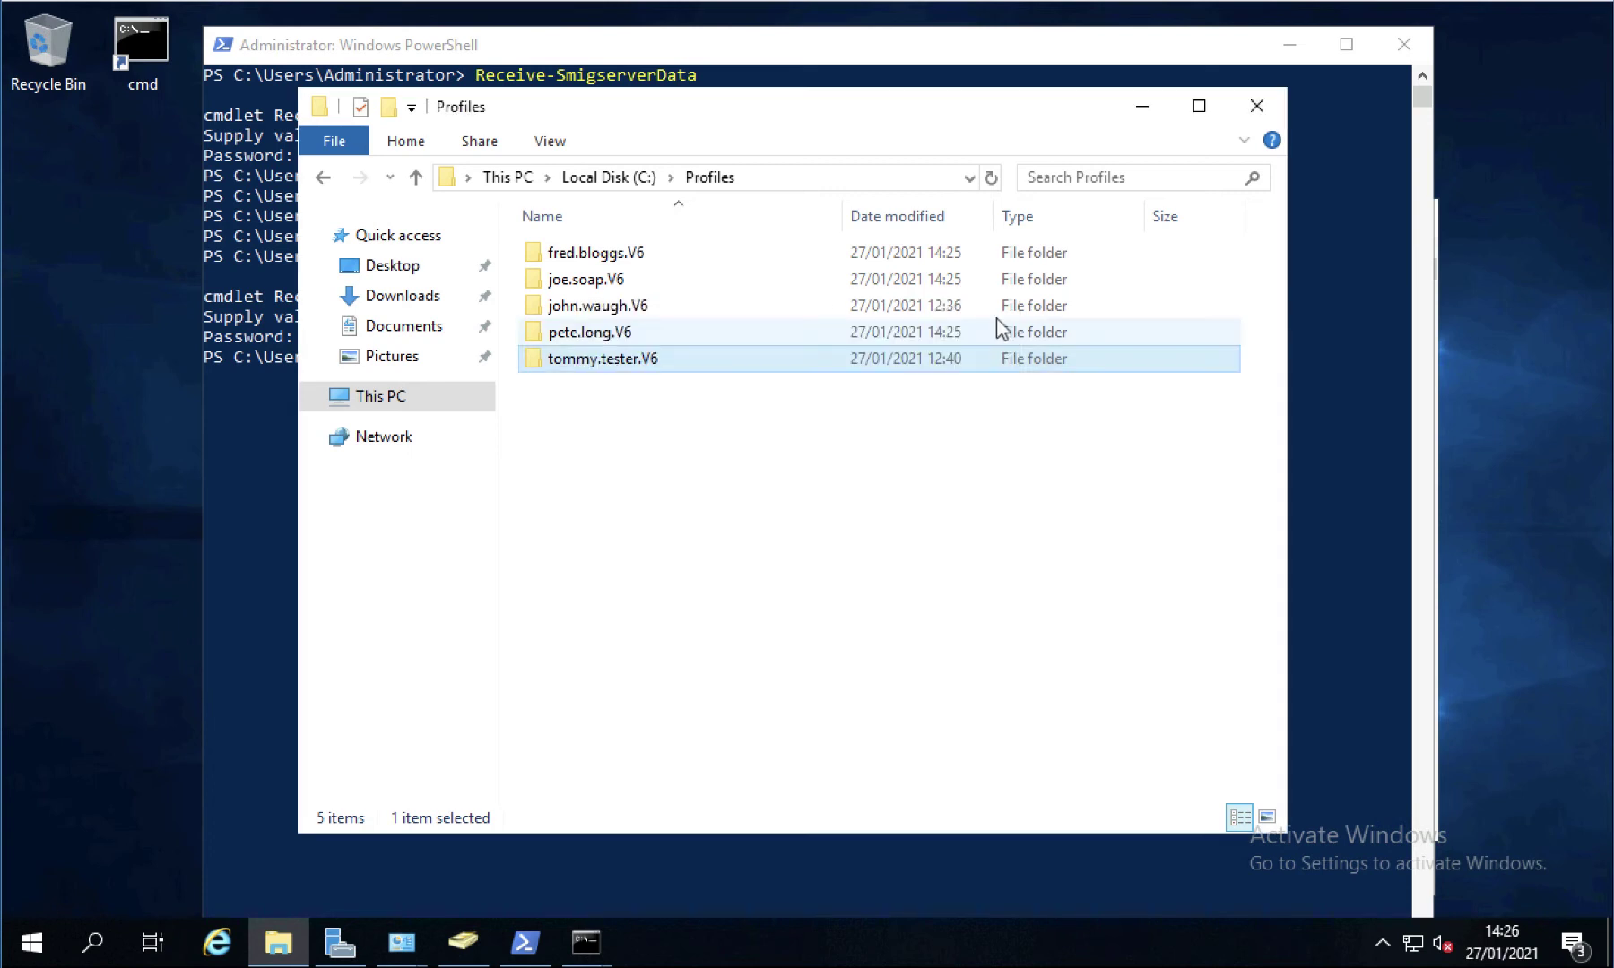
click(800, 539)
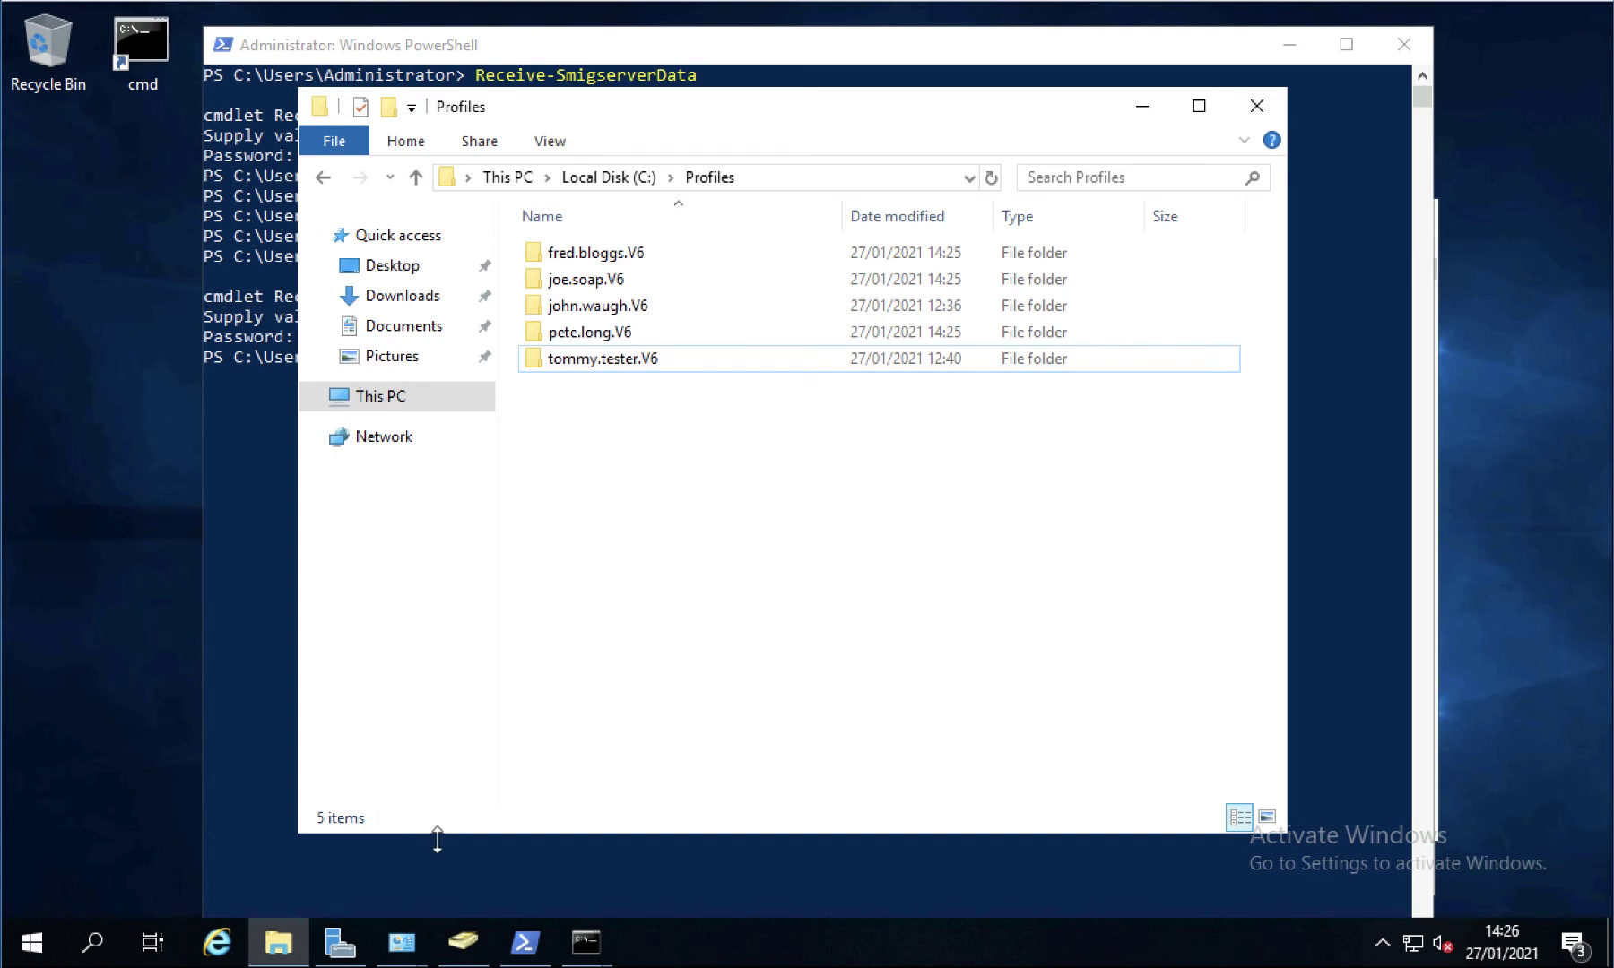
- Select all five TB-Users accounts and apply the profile path \\win2019\Profiles\%username% to them
click(462, 941)
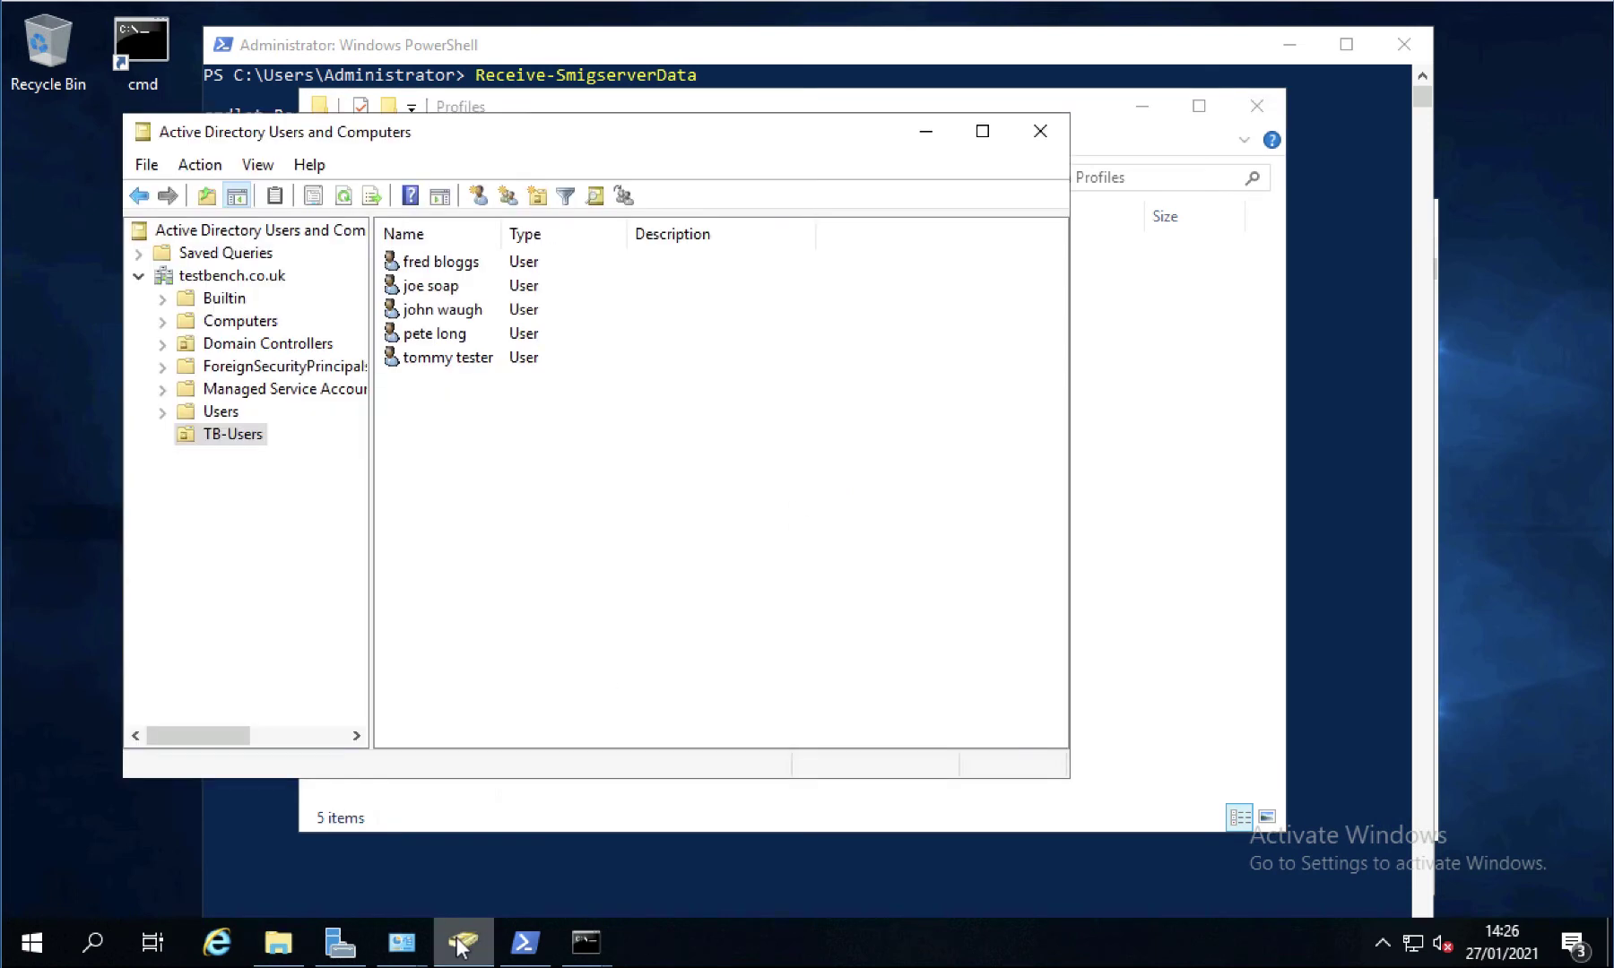
click(490, 263)
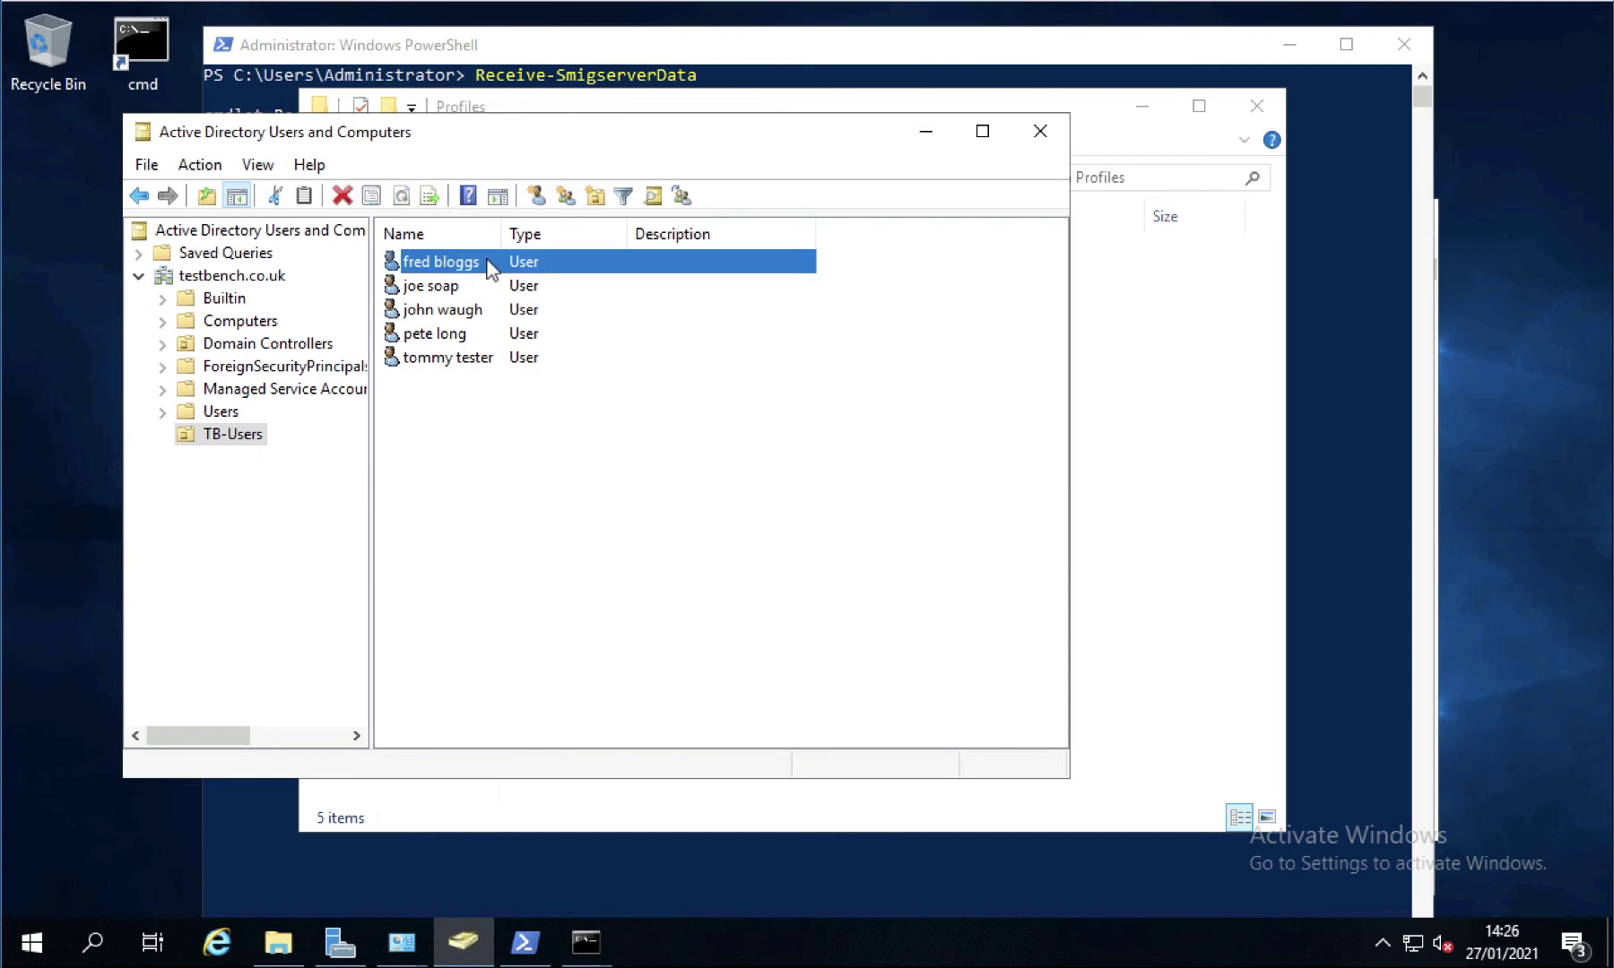
key(shift+Down)
key(shift+Down)
key(shift+Down)
key(shift+Down)
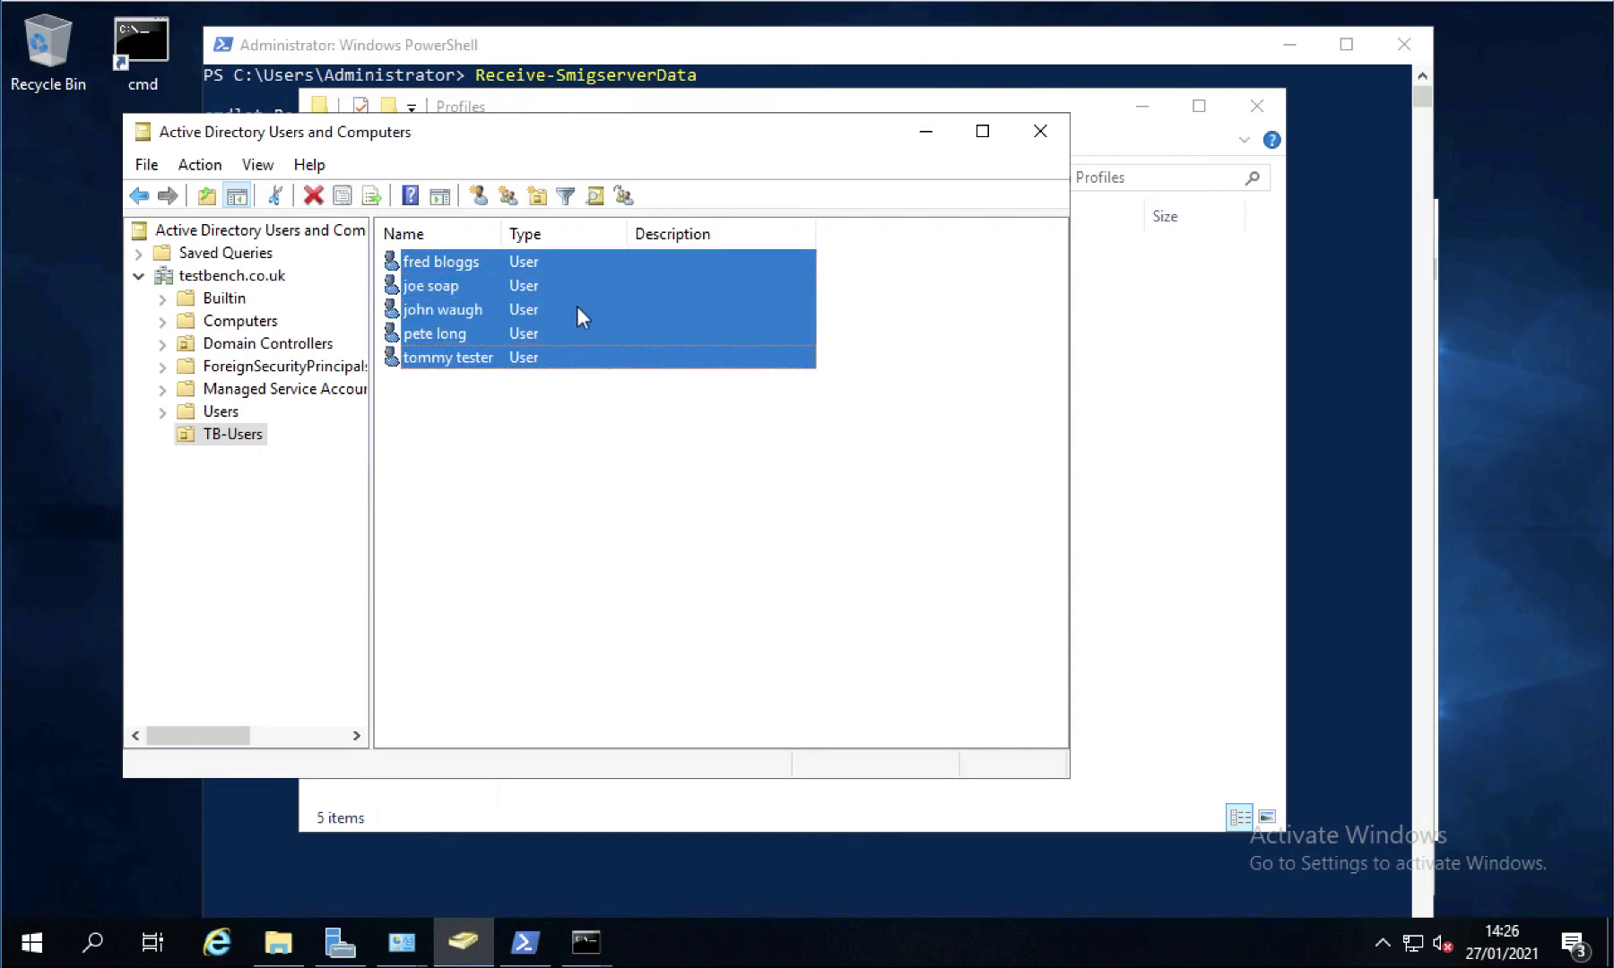
right_click(595, 296)
click(639, 590)
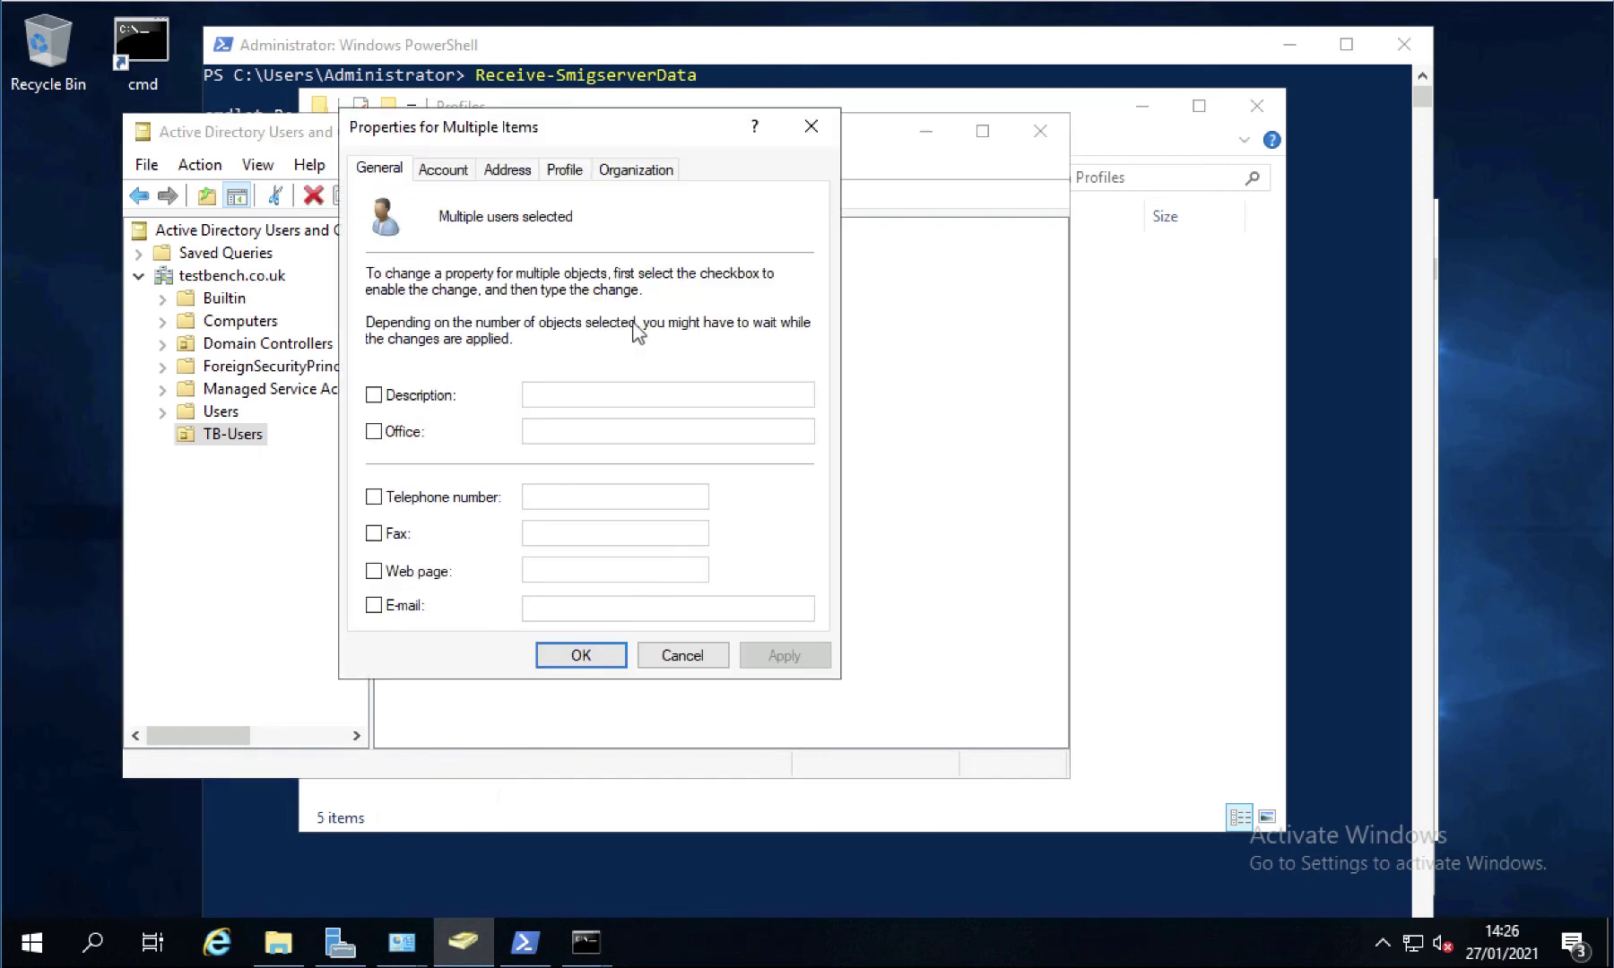
click(564, 170)
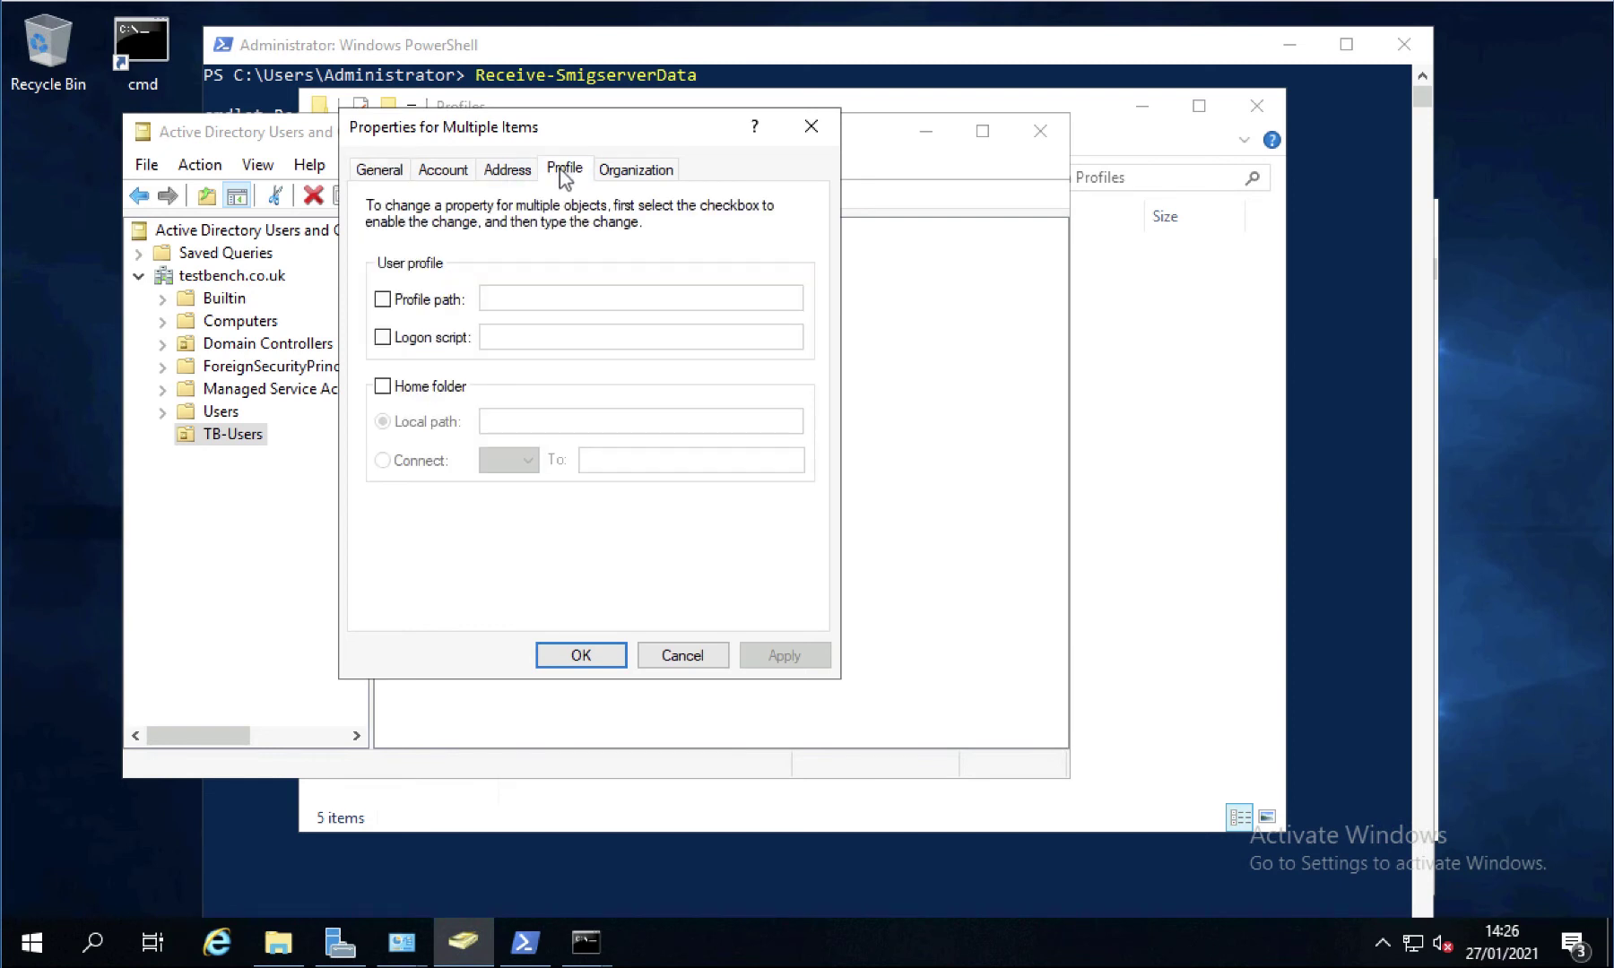
click(384, 301)
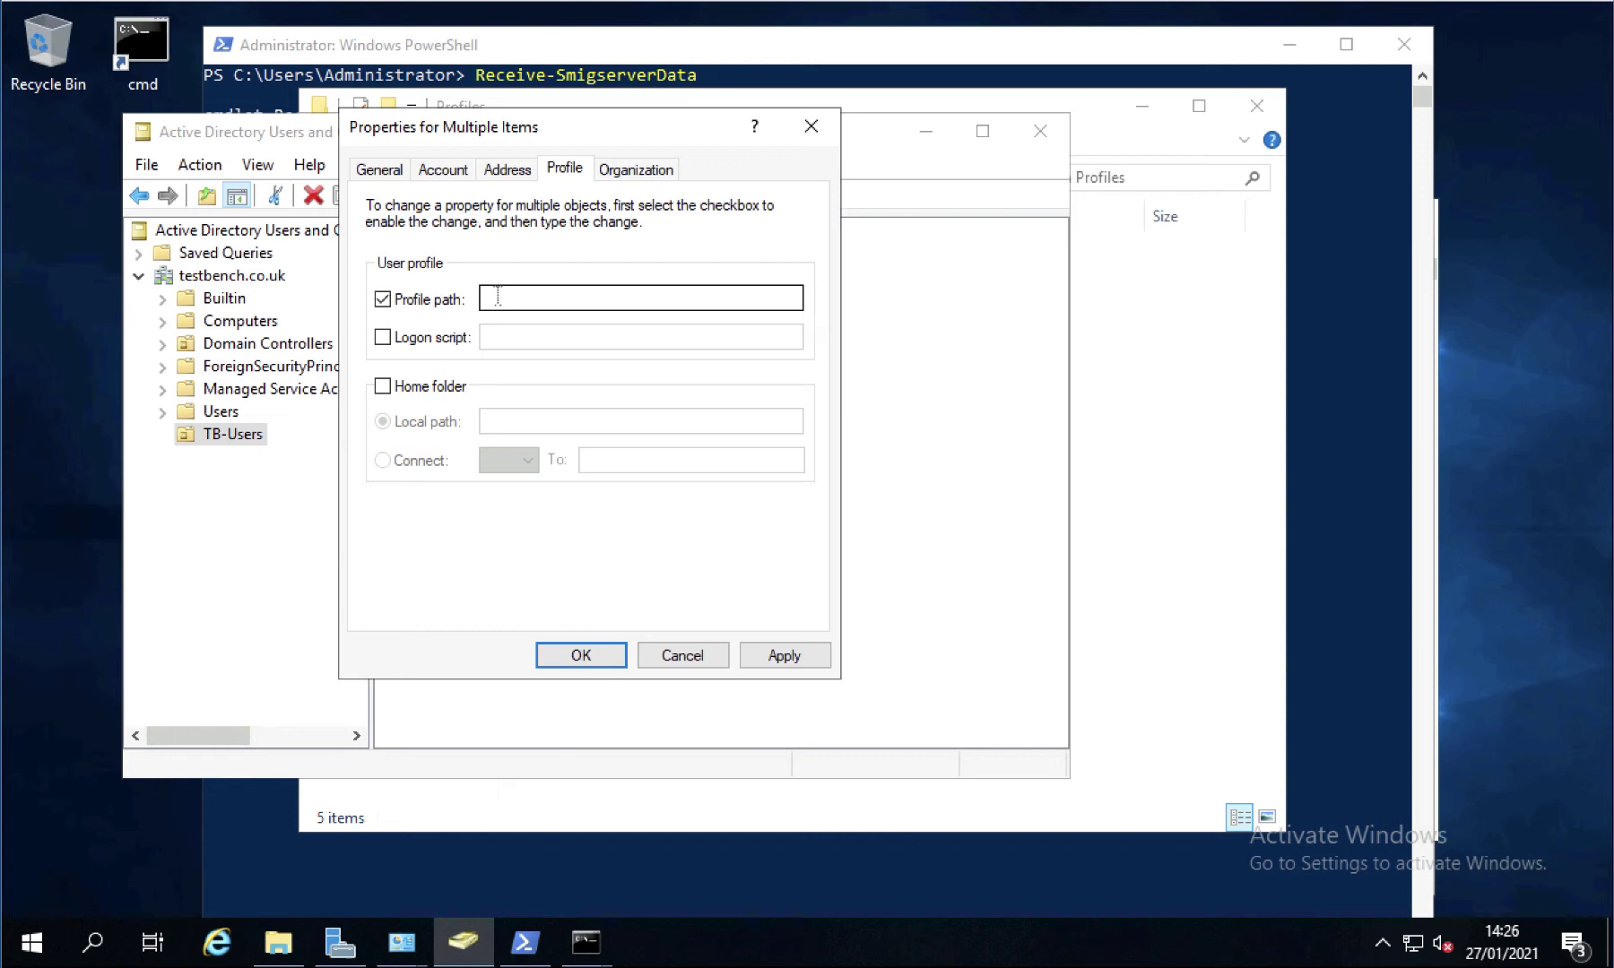
text(\\)
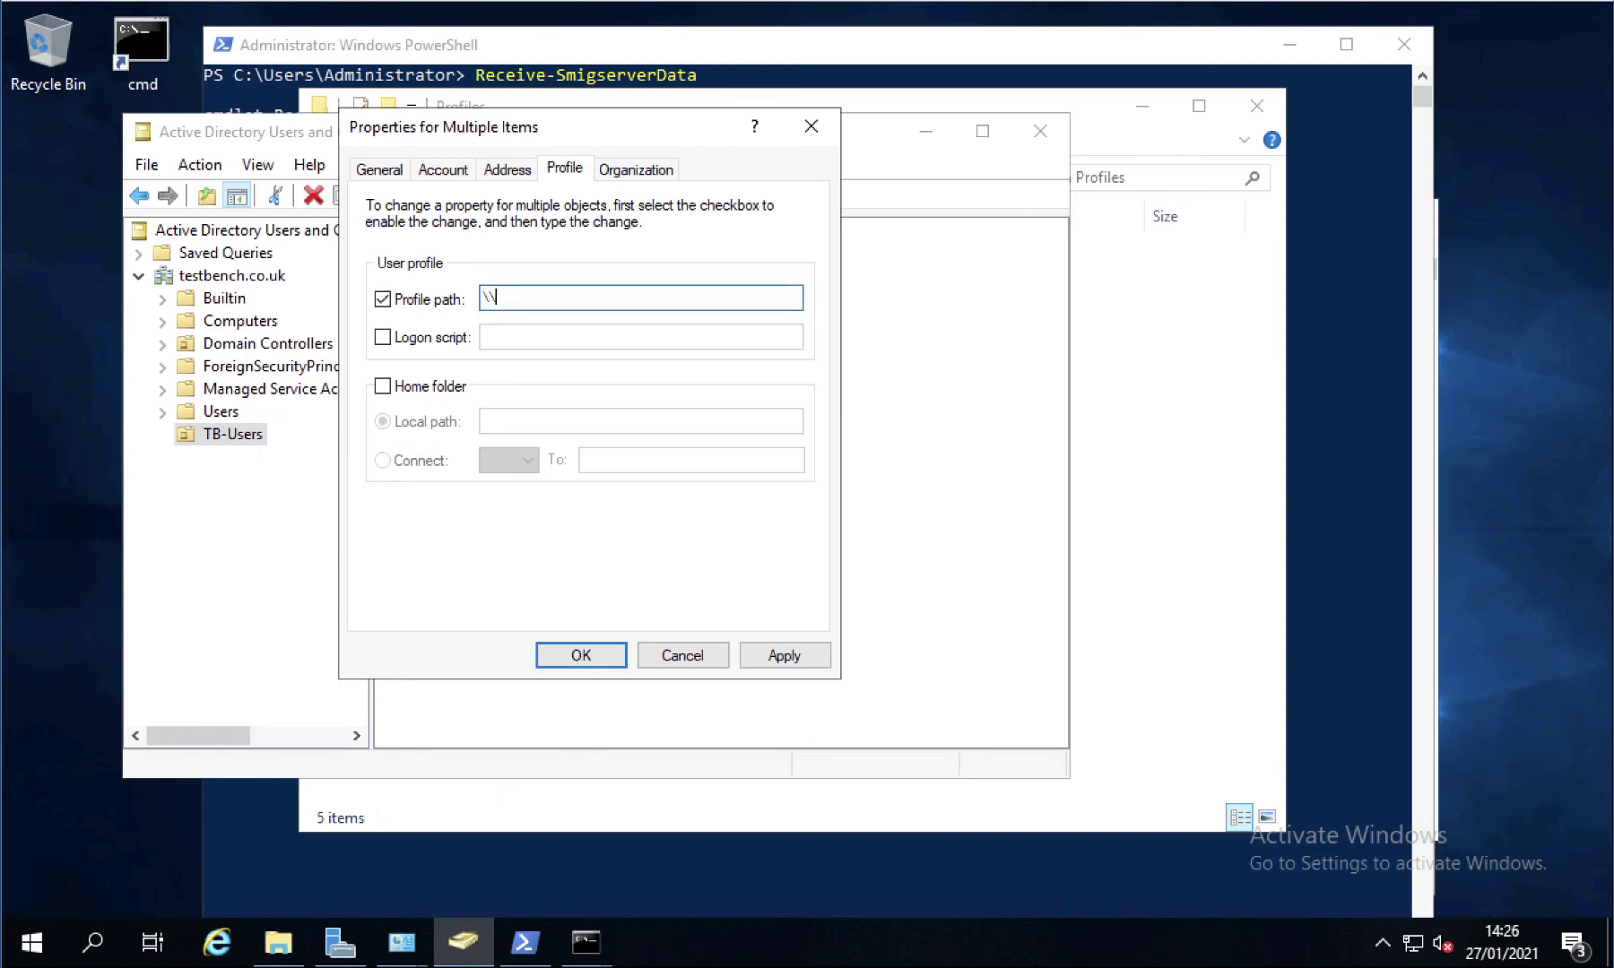
text(win2019\Profiles\%use)
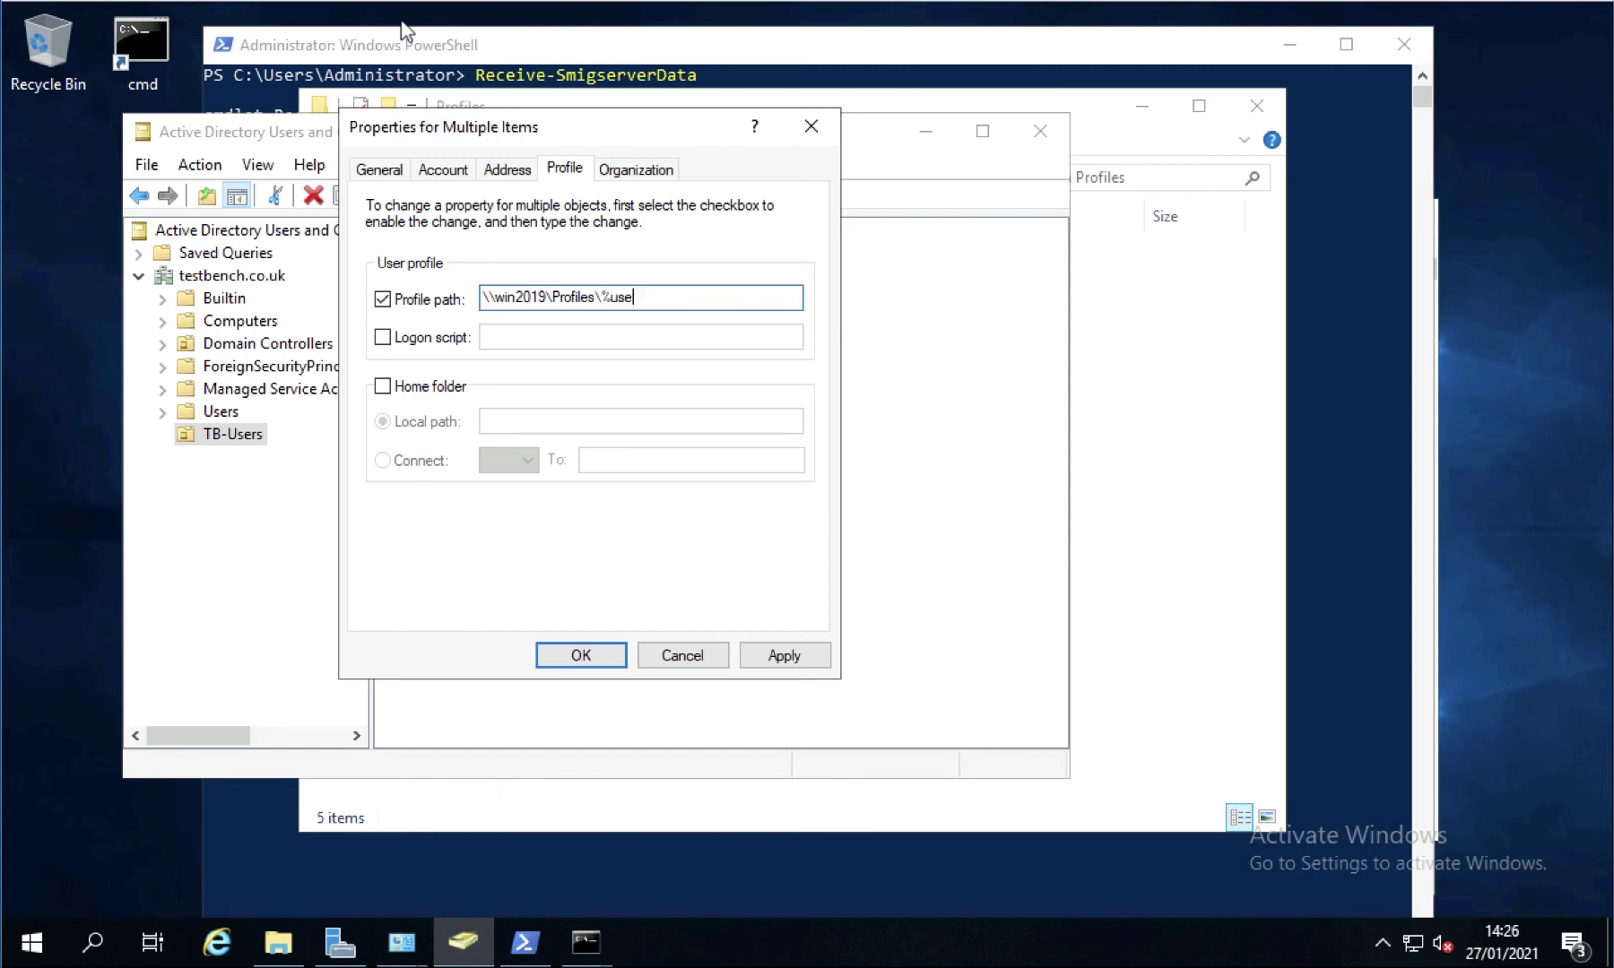
text(rname%)
click(769, 661)
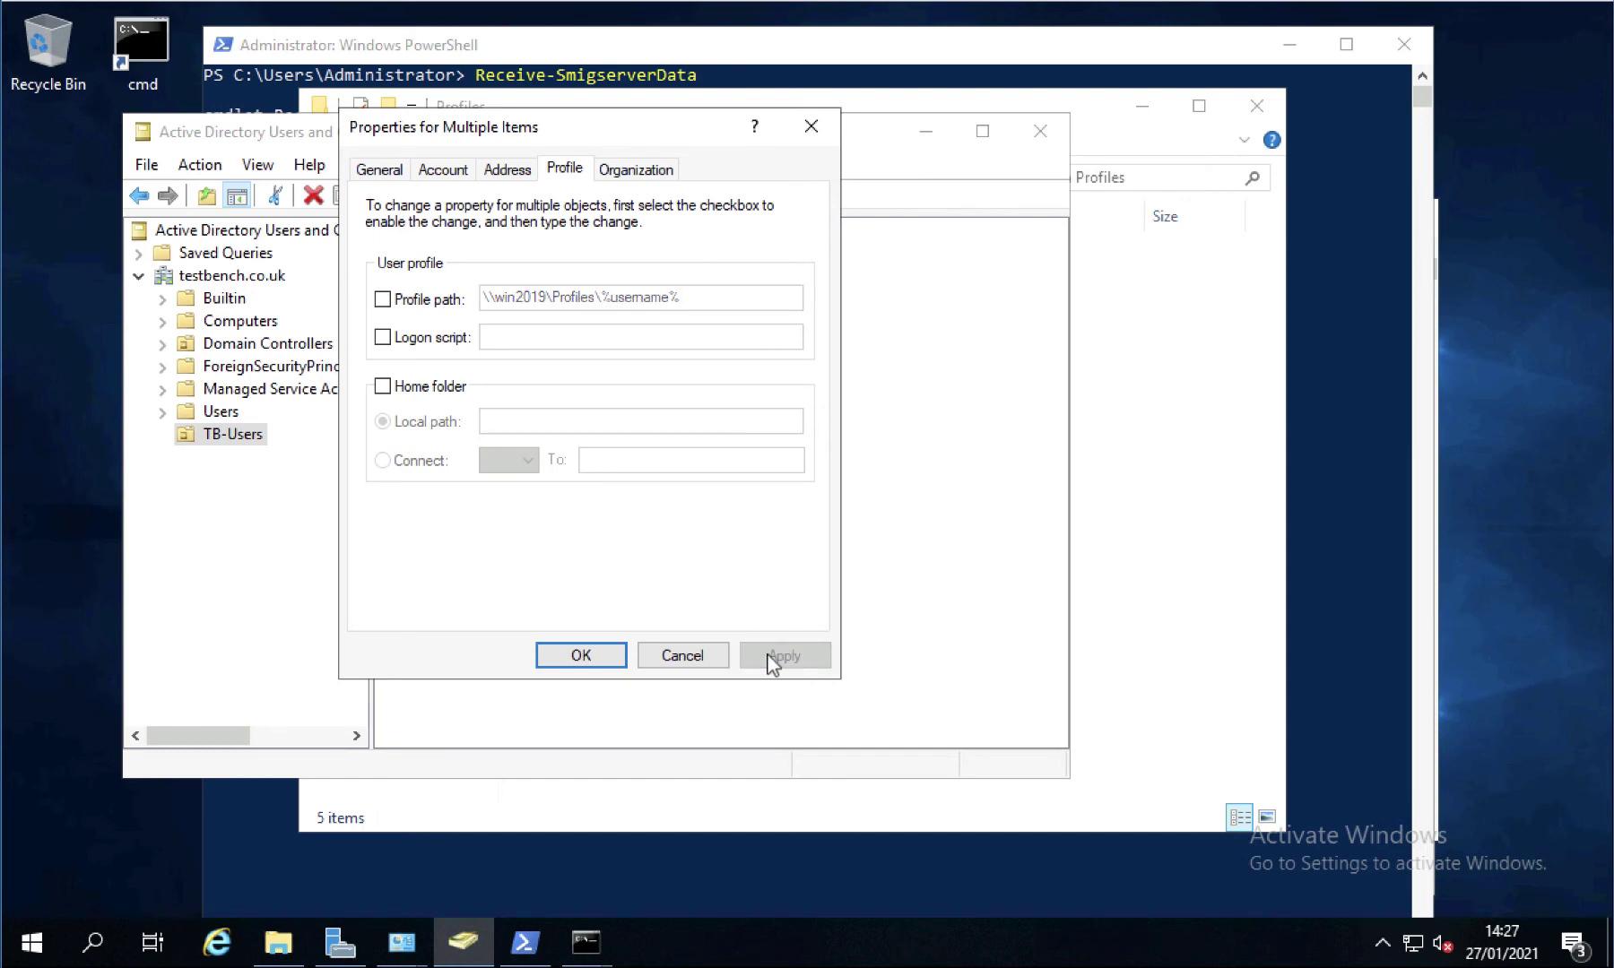
click(555, 659)
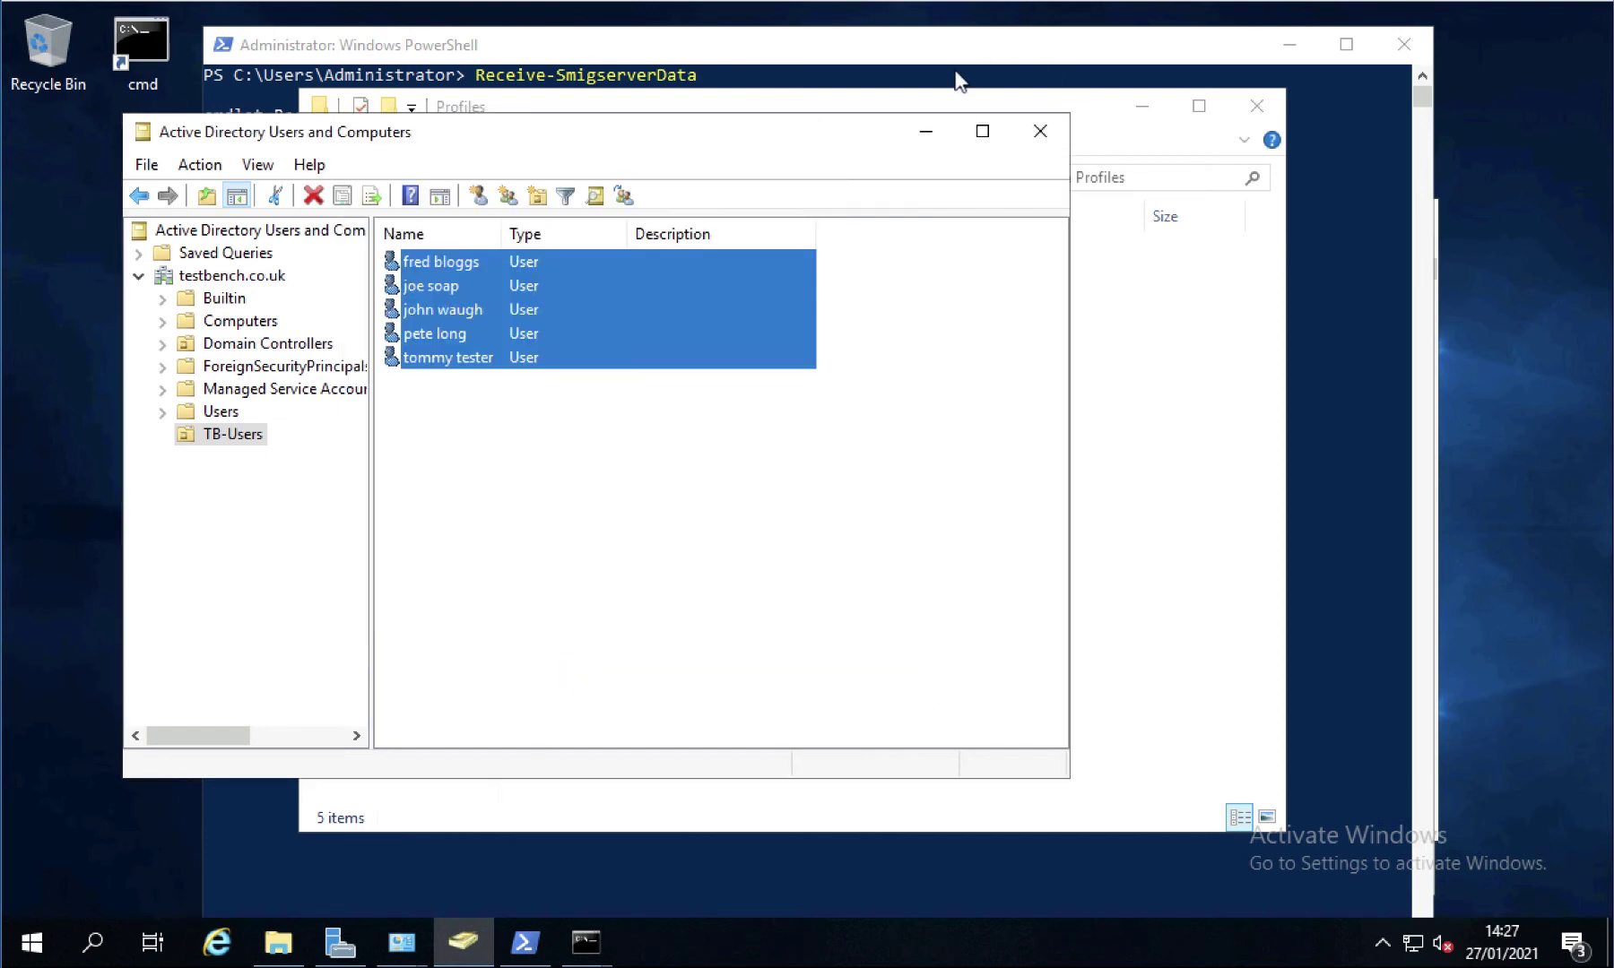
- Put away Active Directory Users and Computers and close the Profiles folder window
click(926, 133)
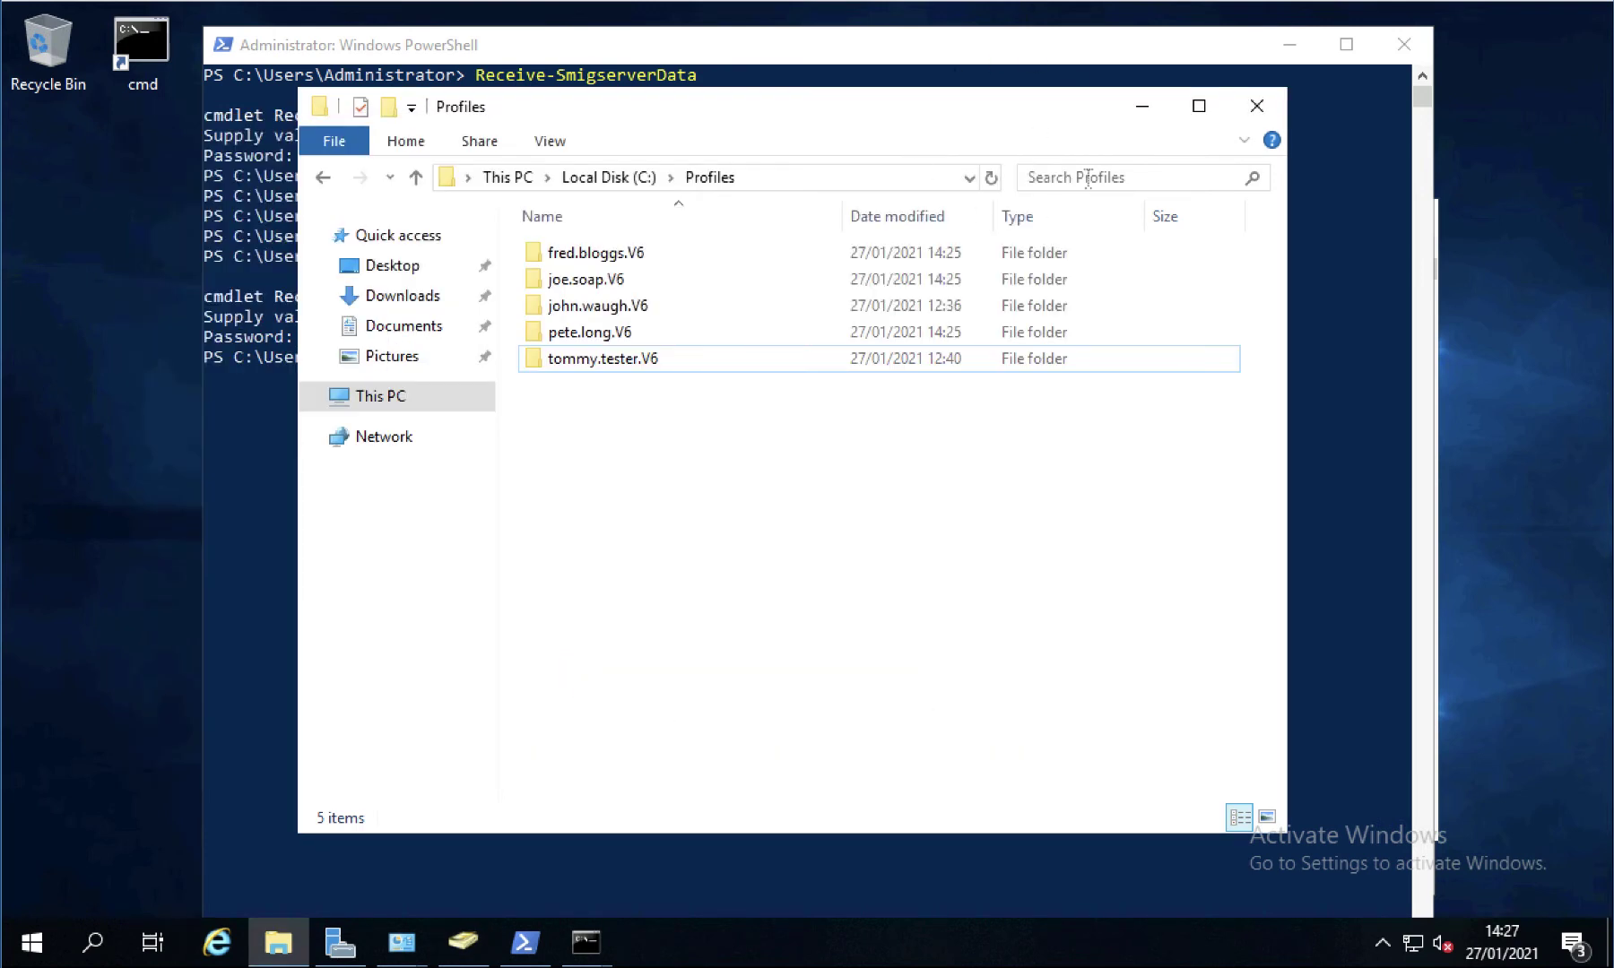
click(1256, 107)
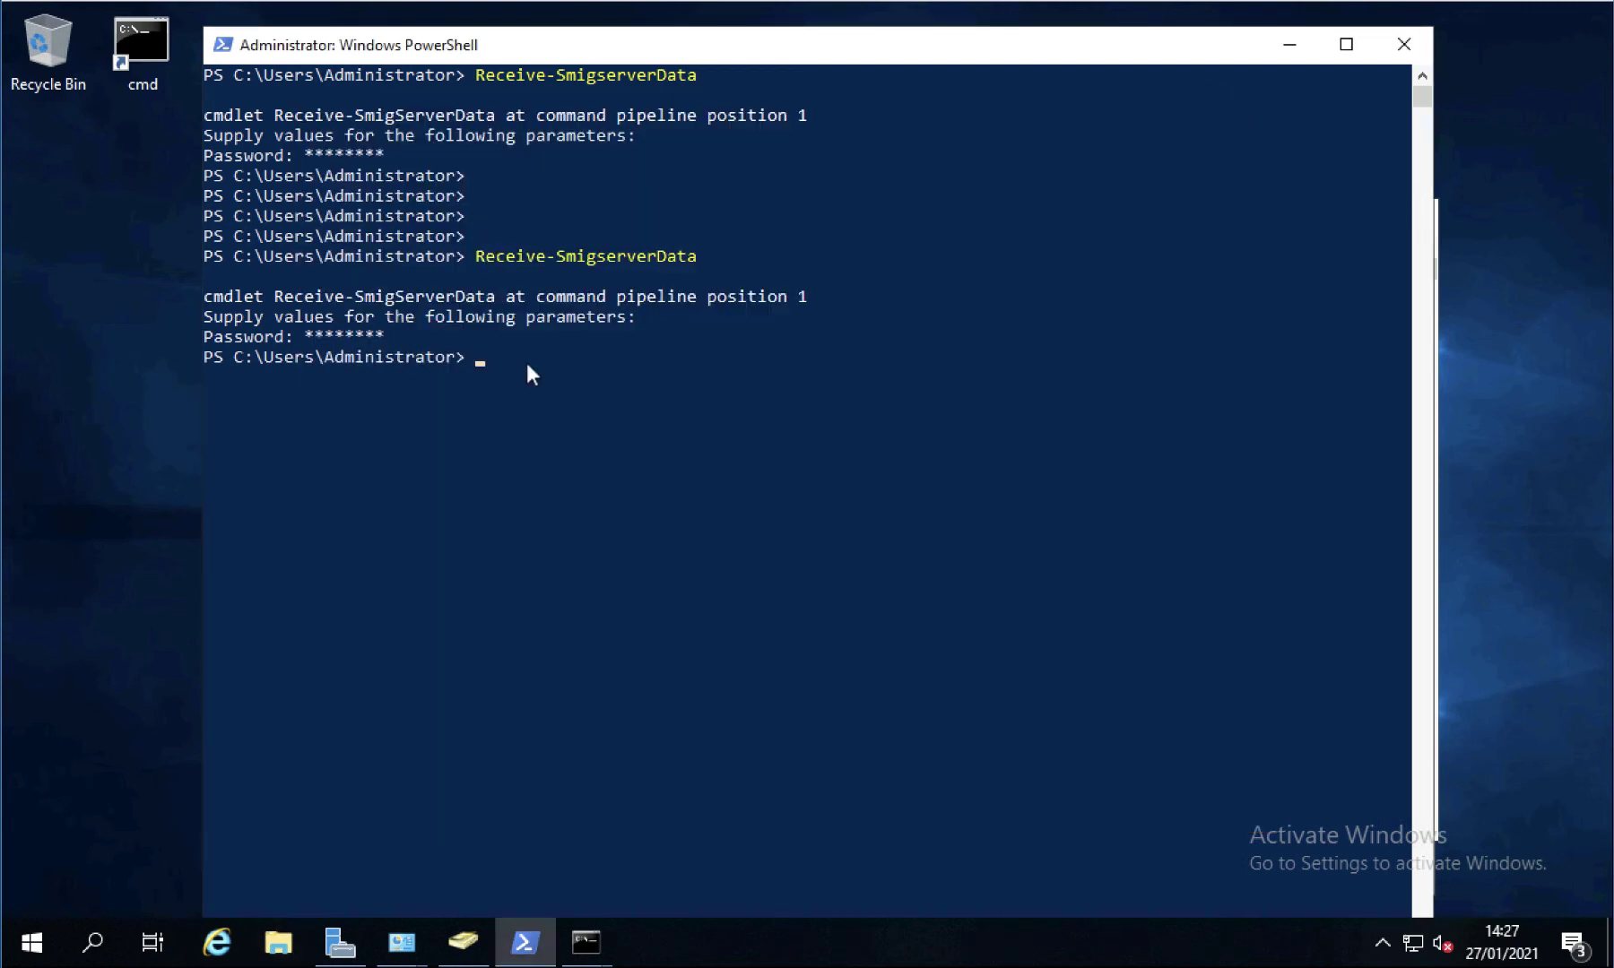
click(701, 482)
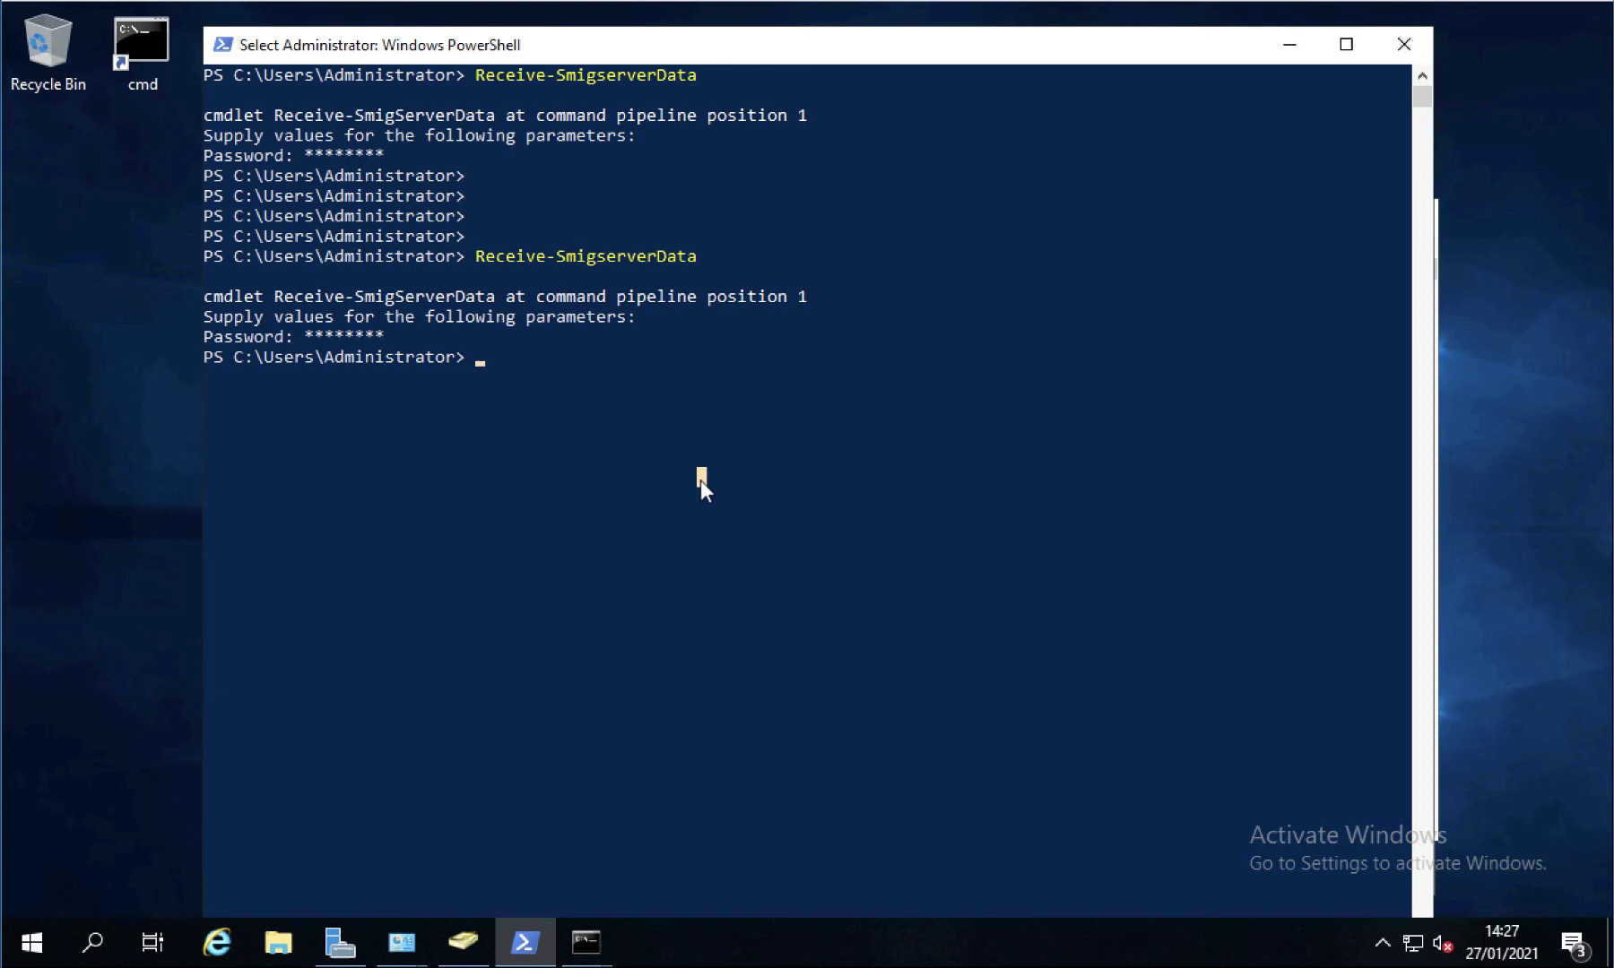
- Create a folder named Shared at the root of Local Disk (C:), then go back to PowerShell
click(279, 946)
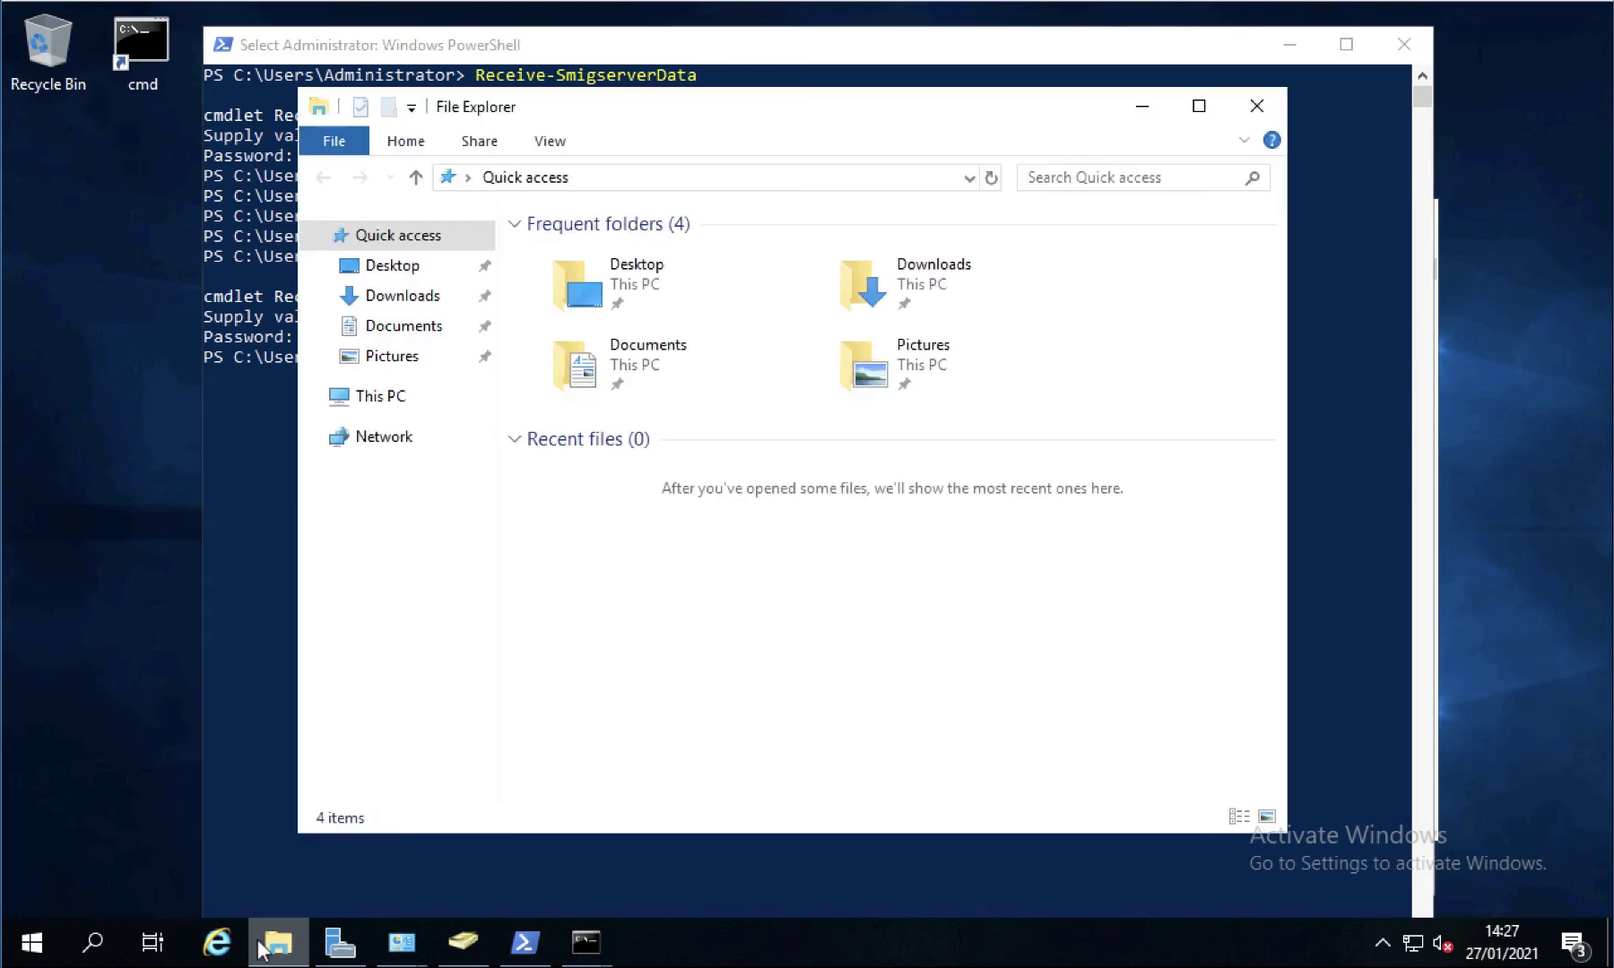
click(373, 400)
double_click(549, 594)
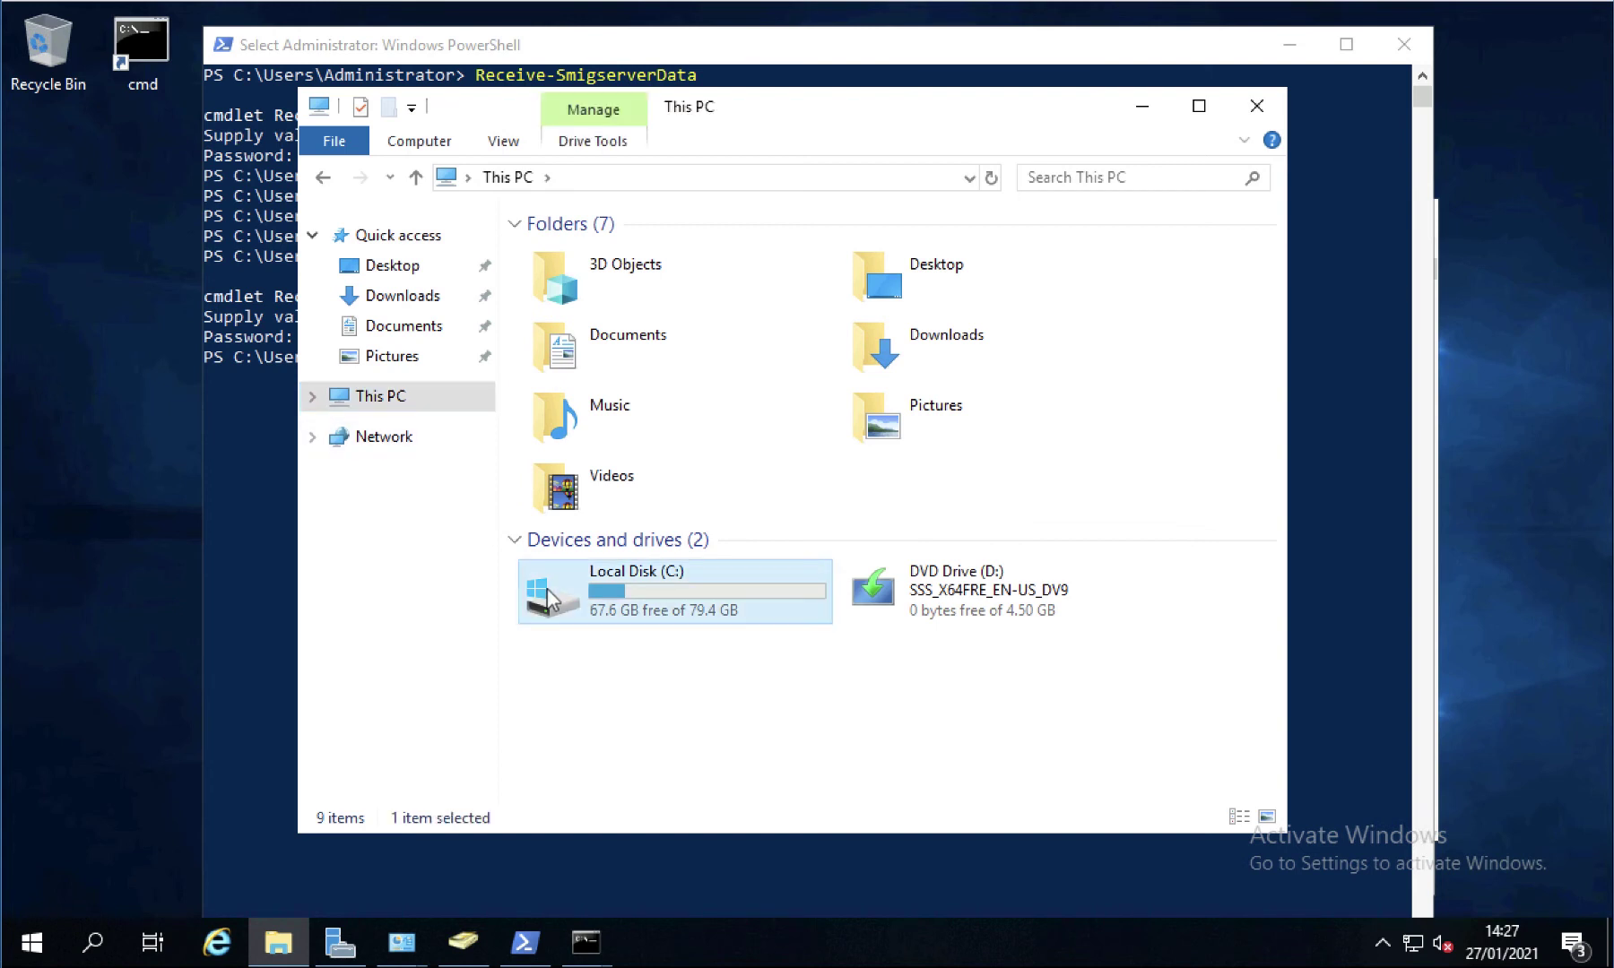
right_click(578, 465)
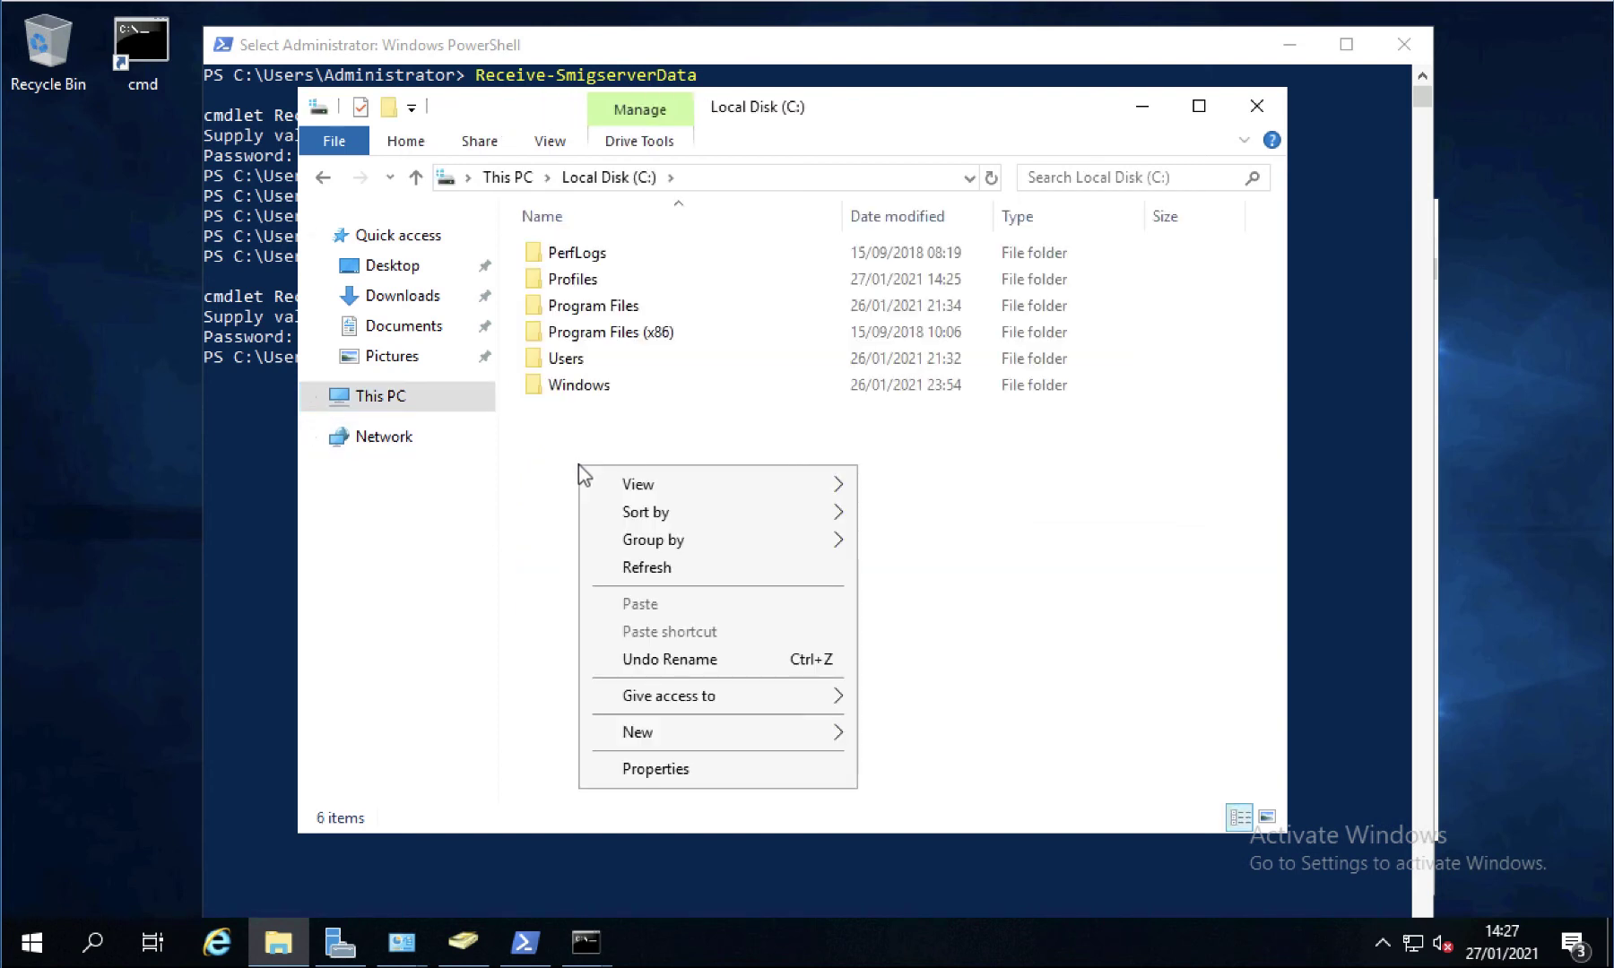
mouse_move(610, 733)
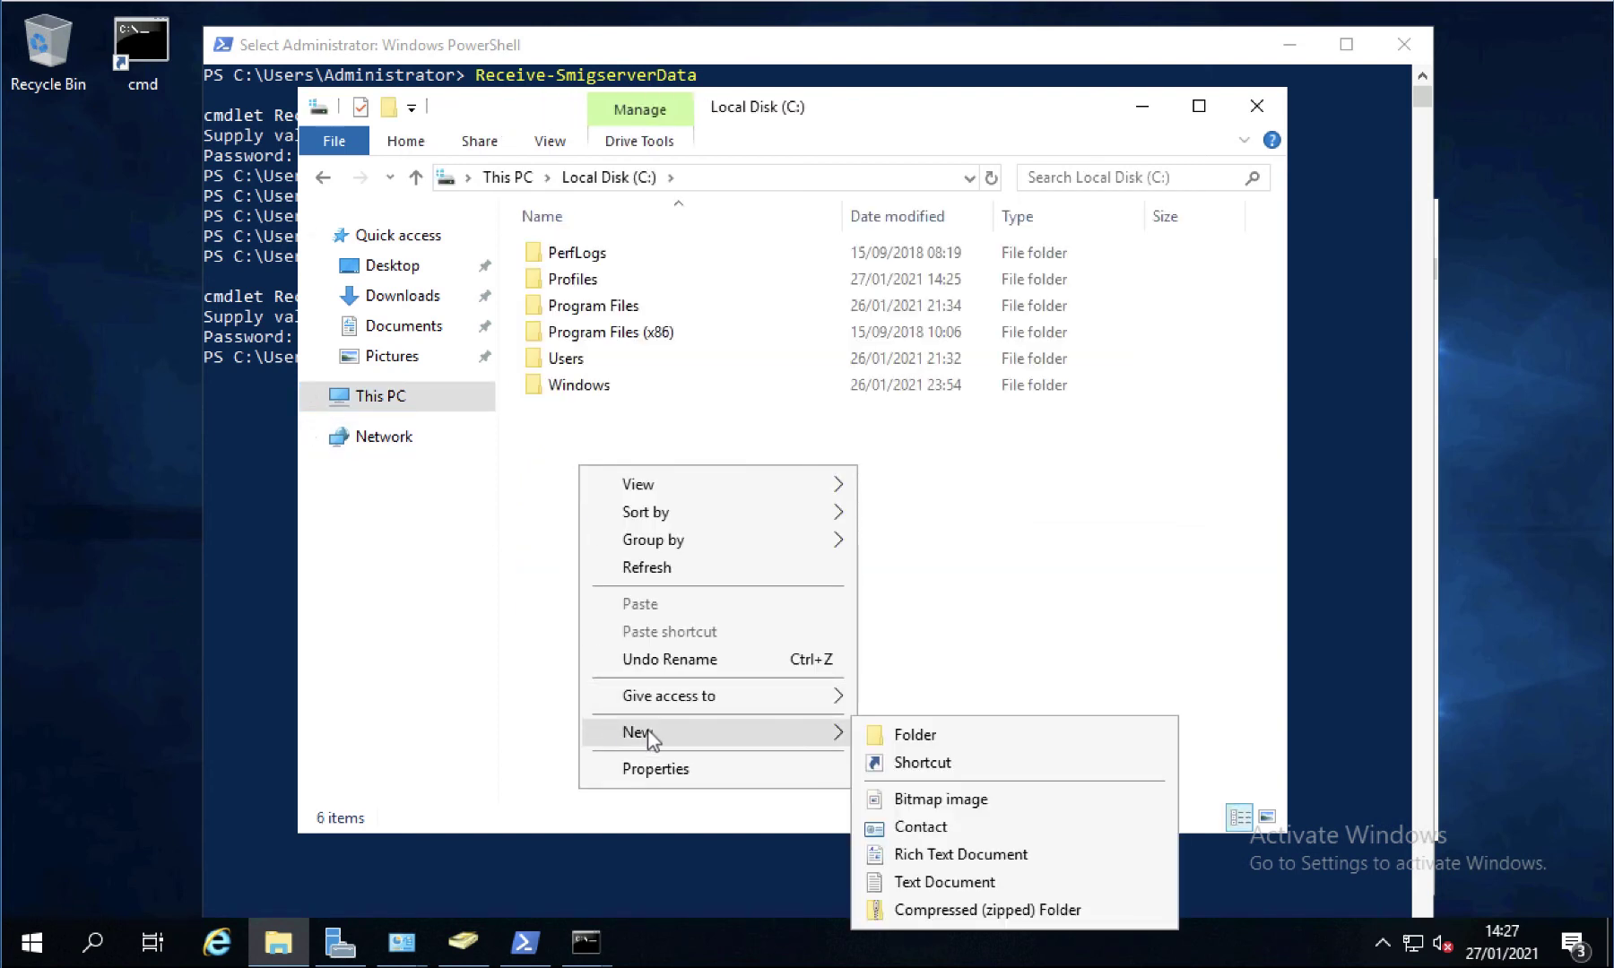
click(913, 734)
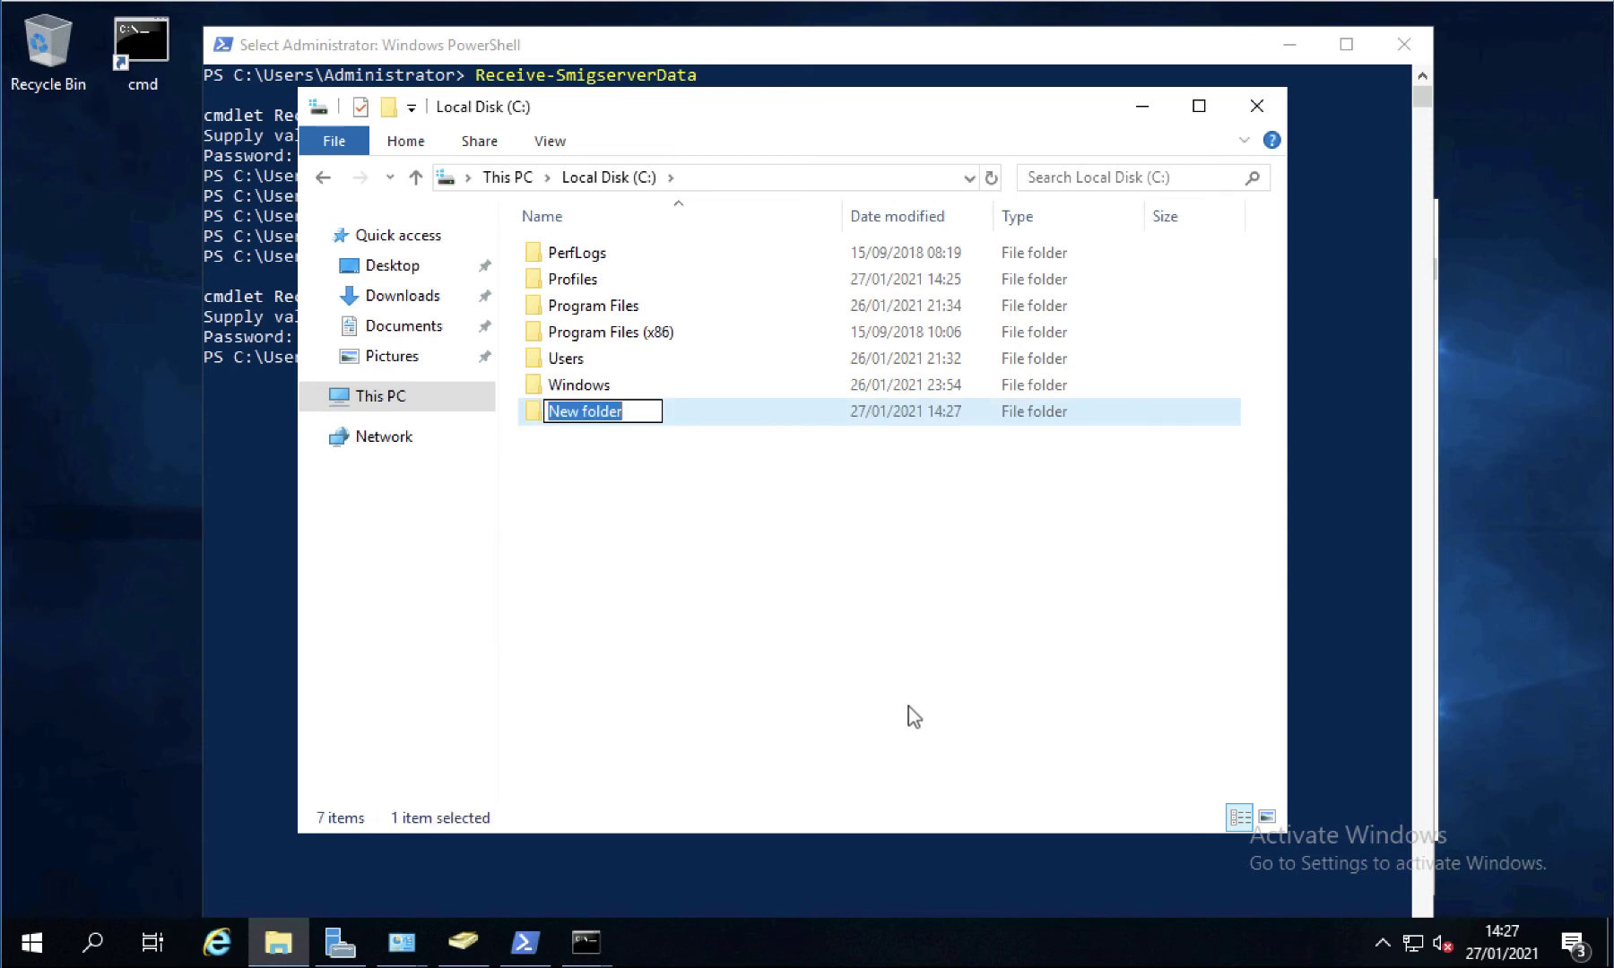
text(Shared)
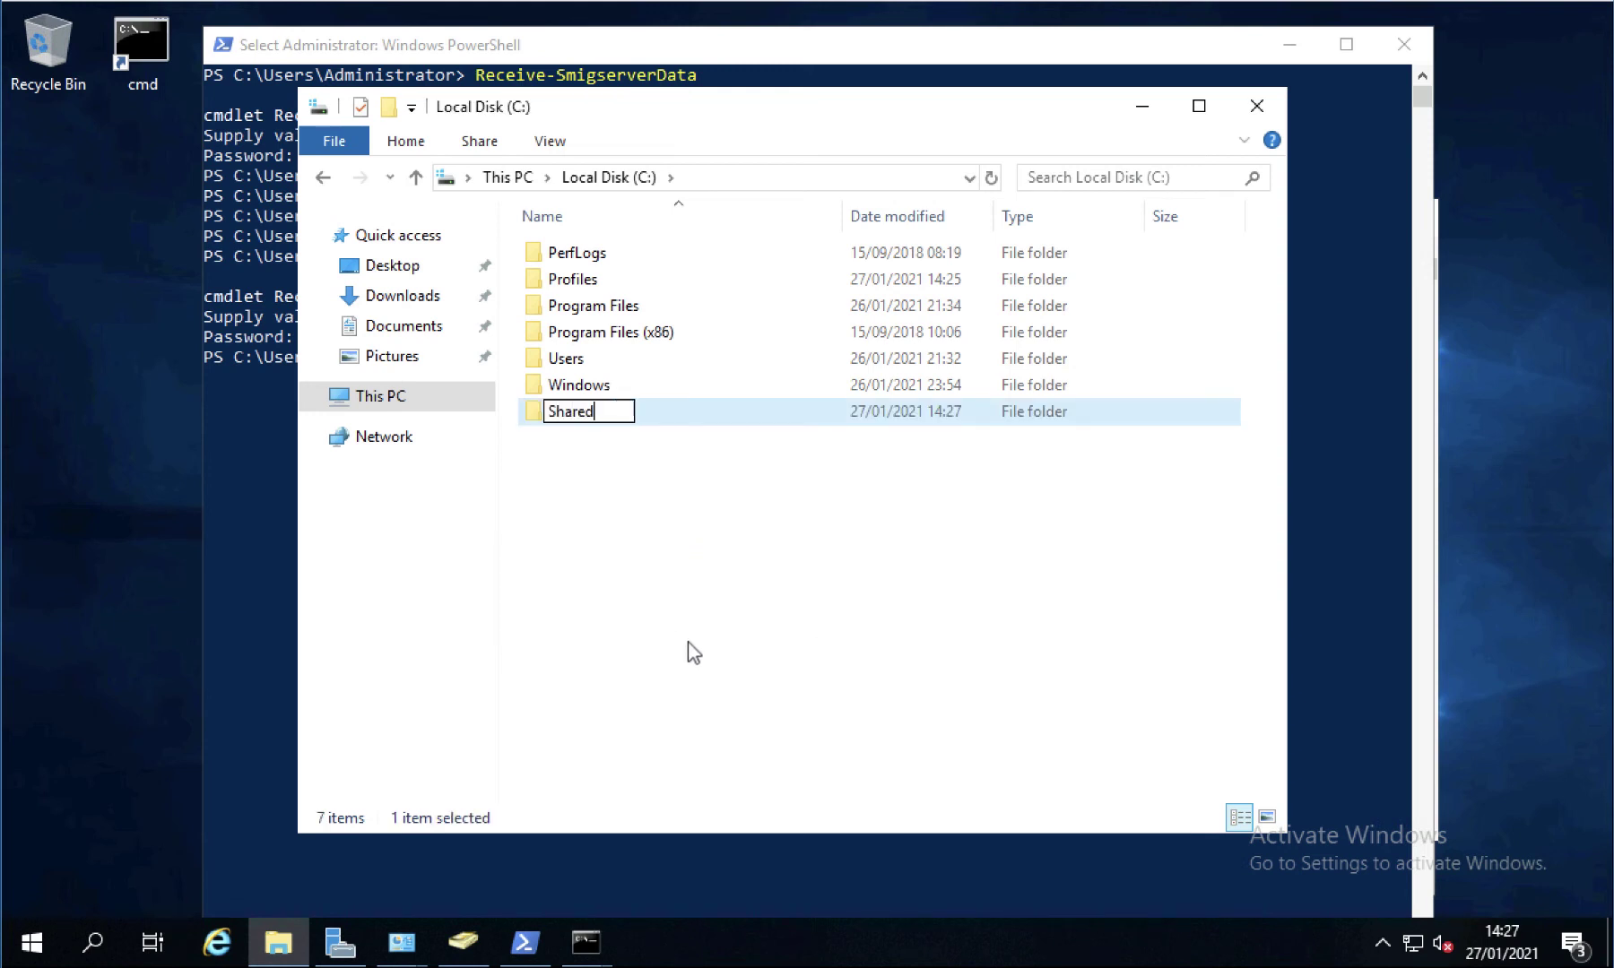
click(690, 652)
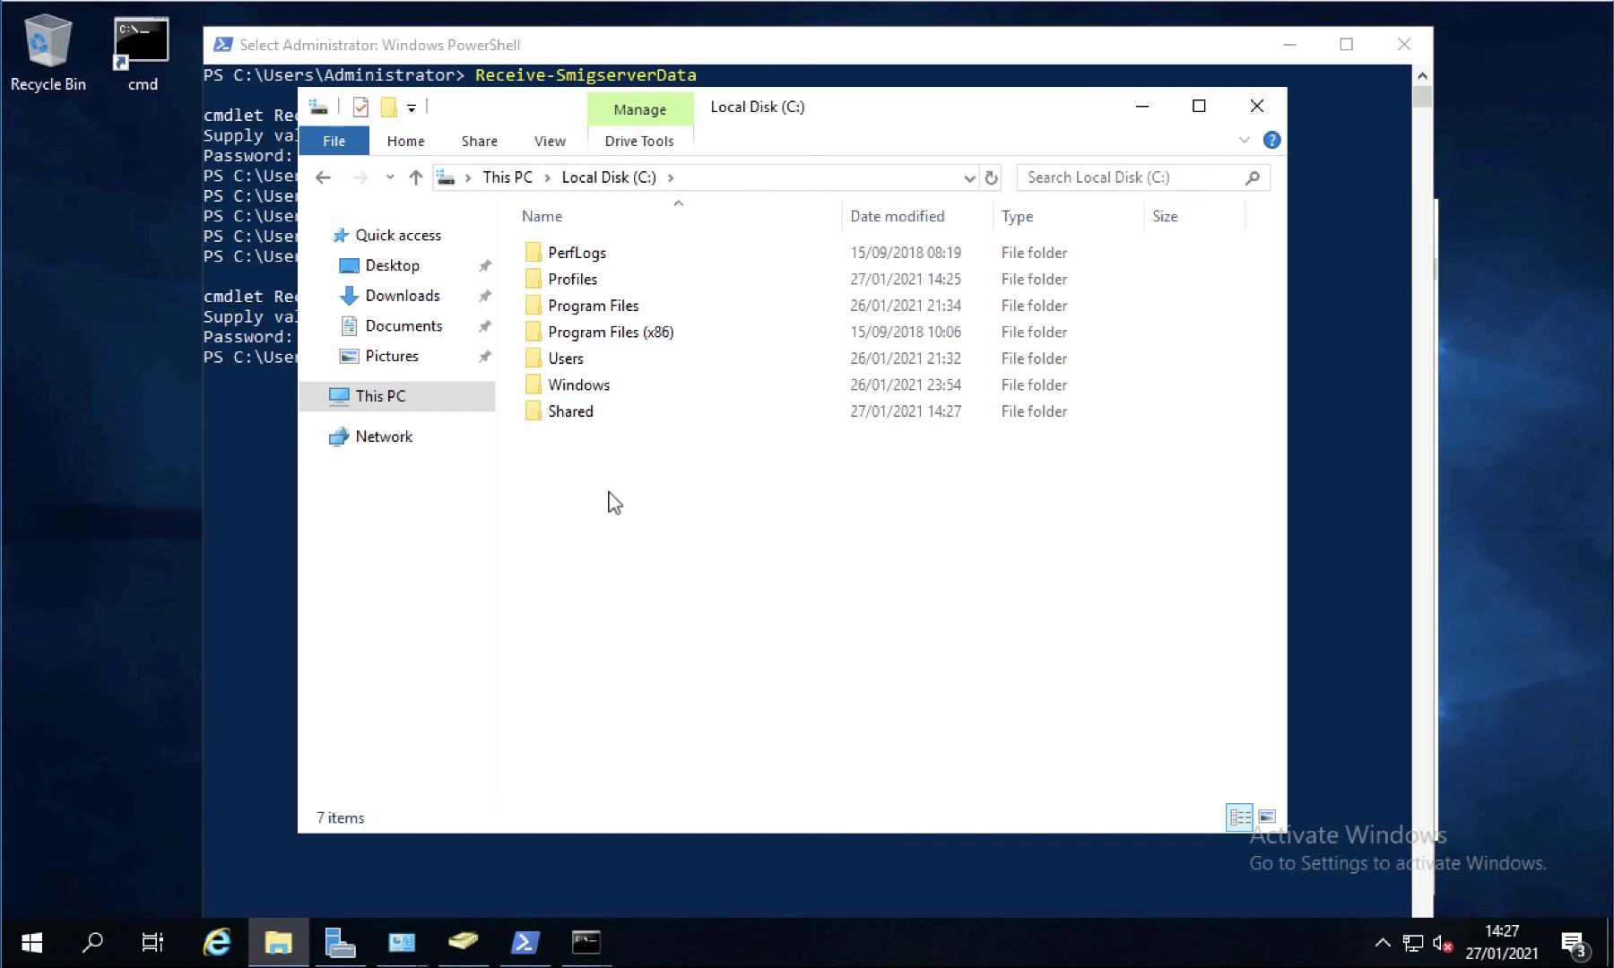
click(246, 469)
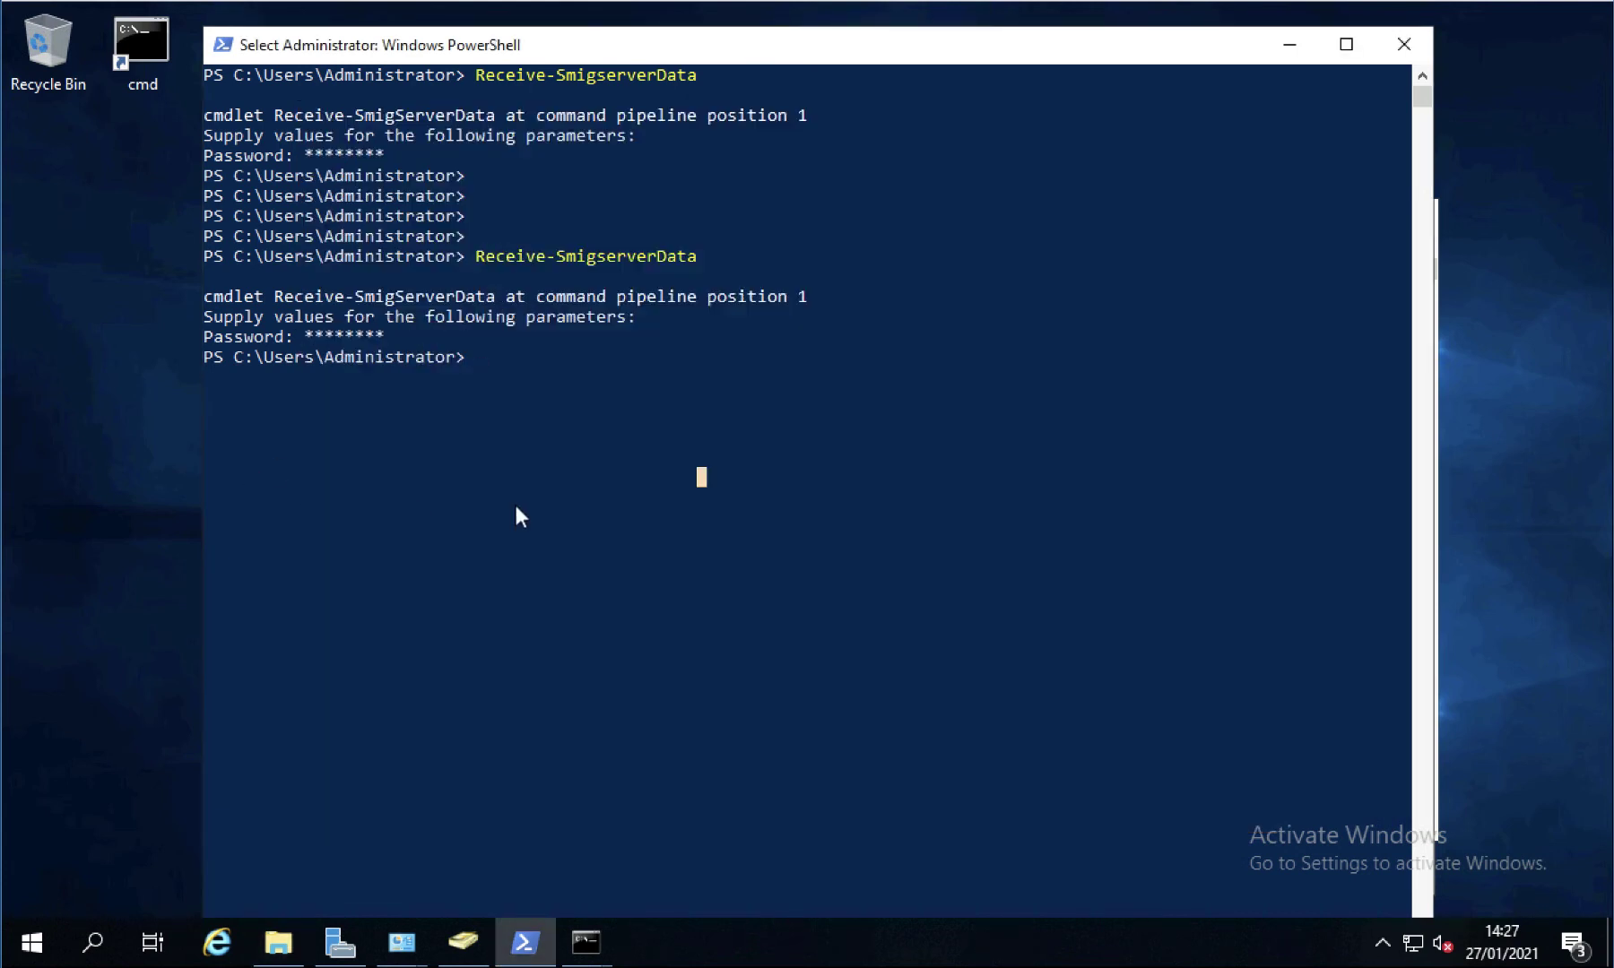
- Rerun Receive-SmigServerData on Server 2019 and enter the migration password
key(Up)
key(Return)
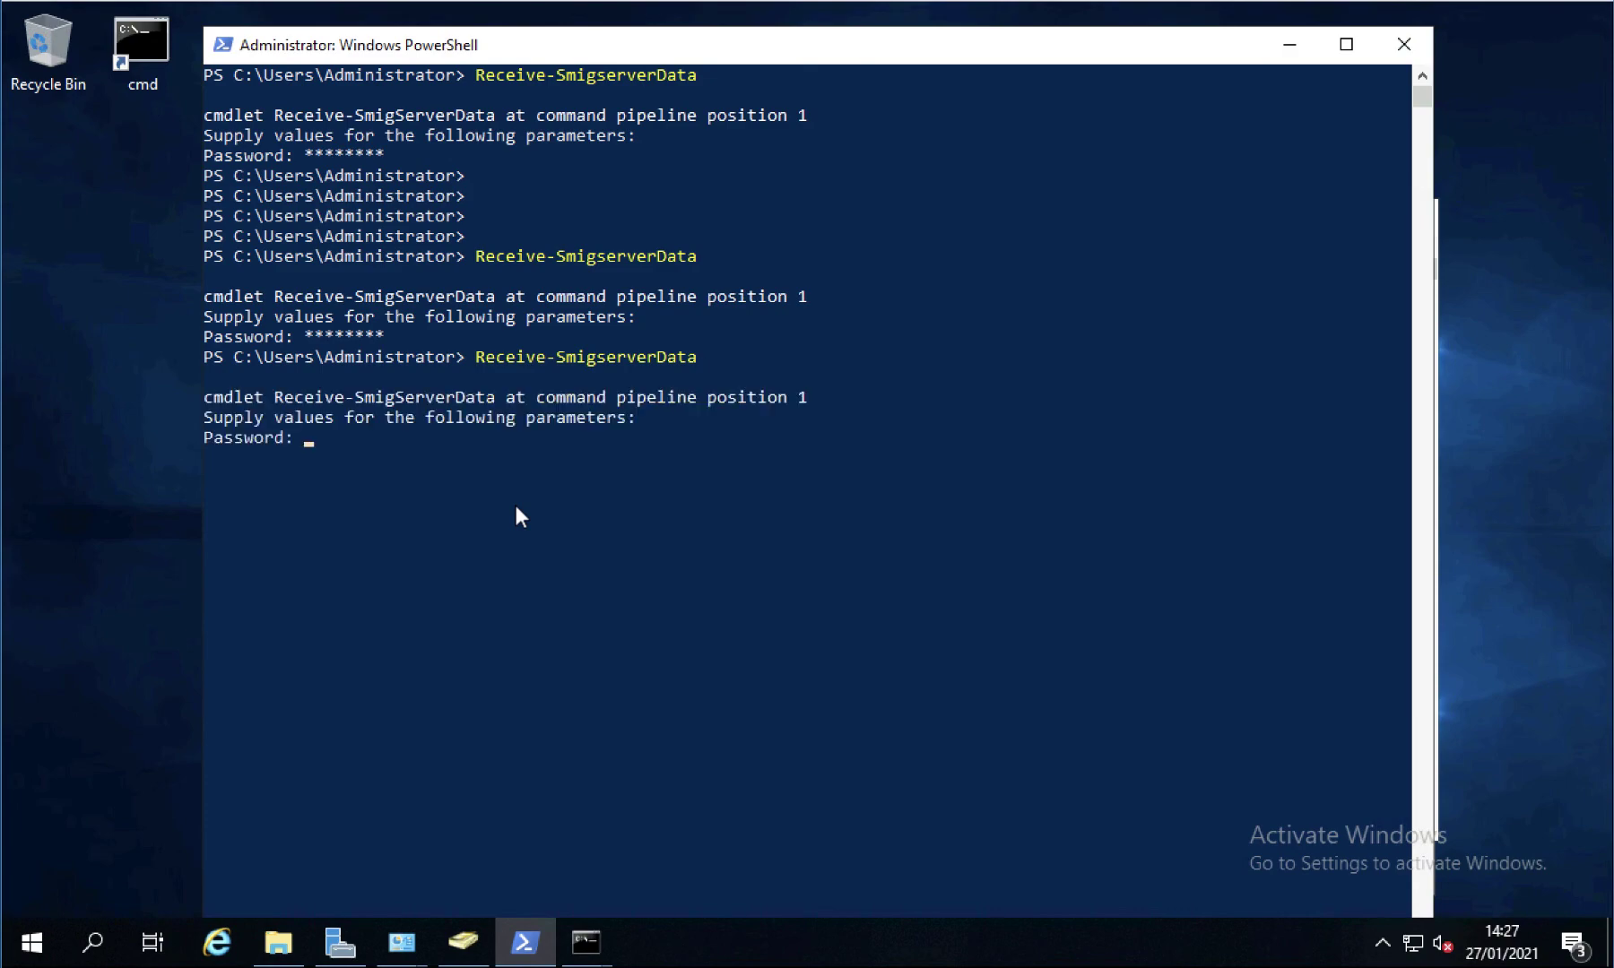
text(********)
key(Return)
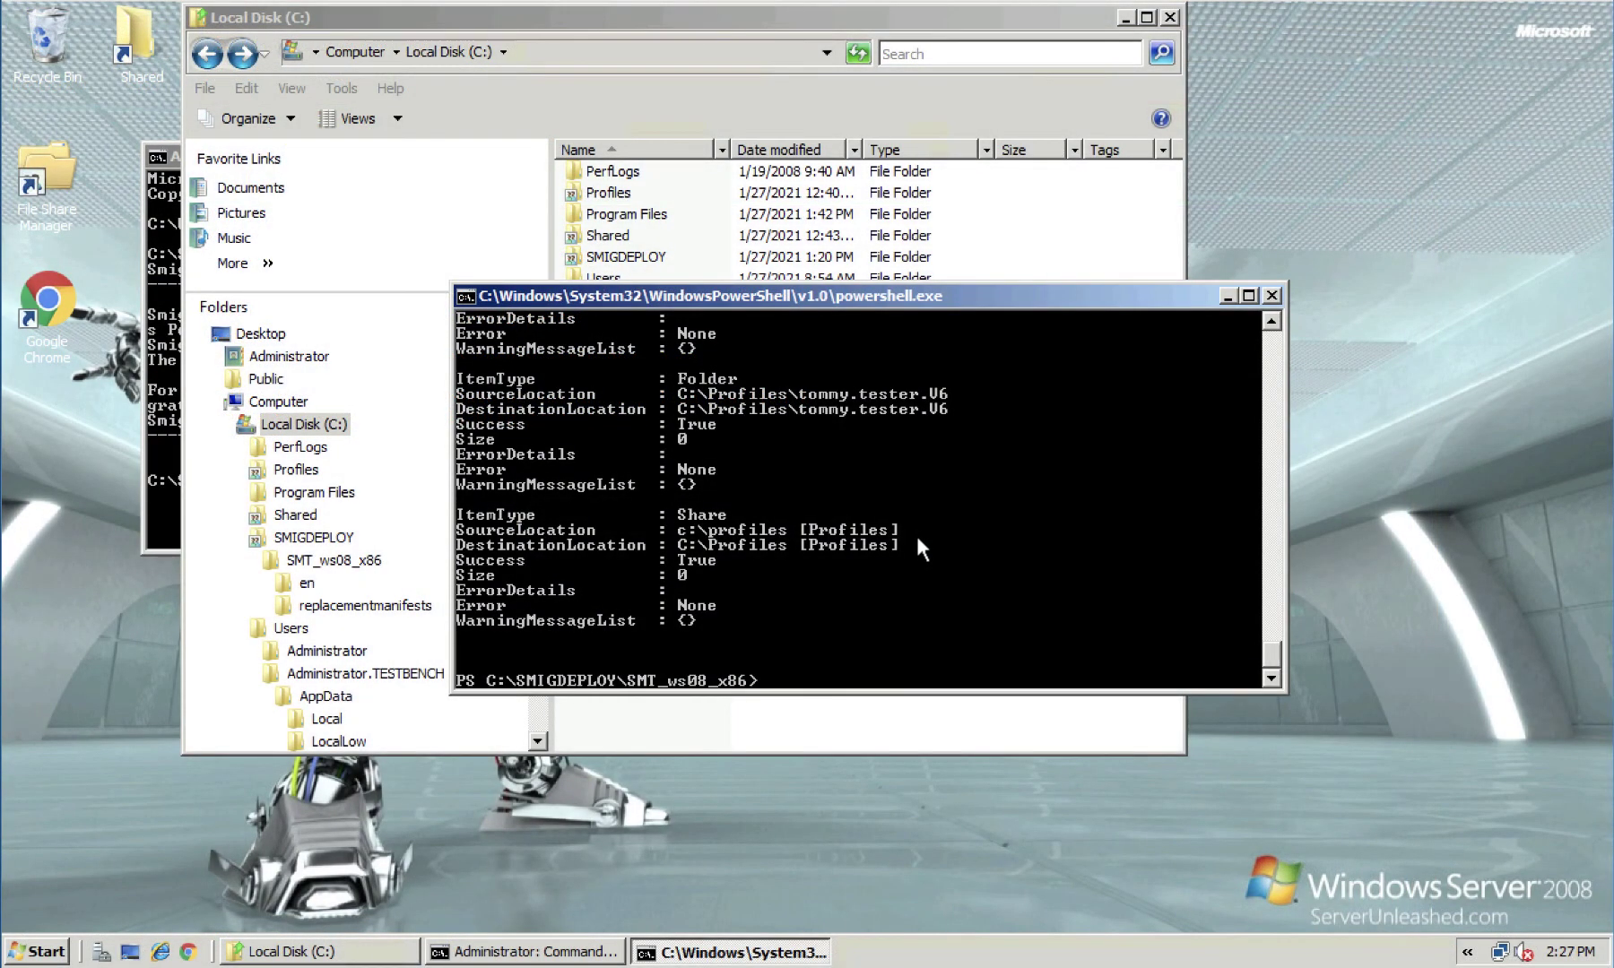
- Clear the console, recall the send command, and change its source path to c:\Shared
text(cls)
key(Return)
key(Up)
key(Up)
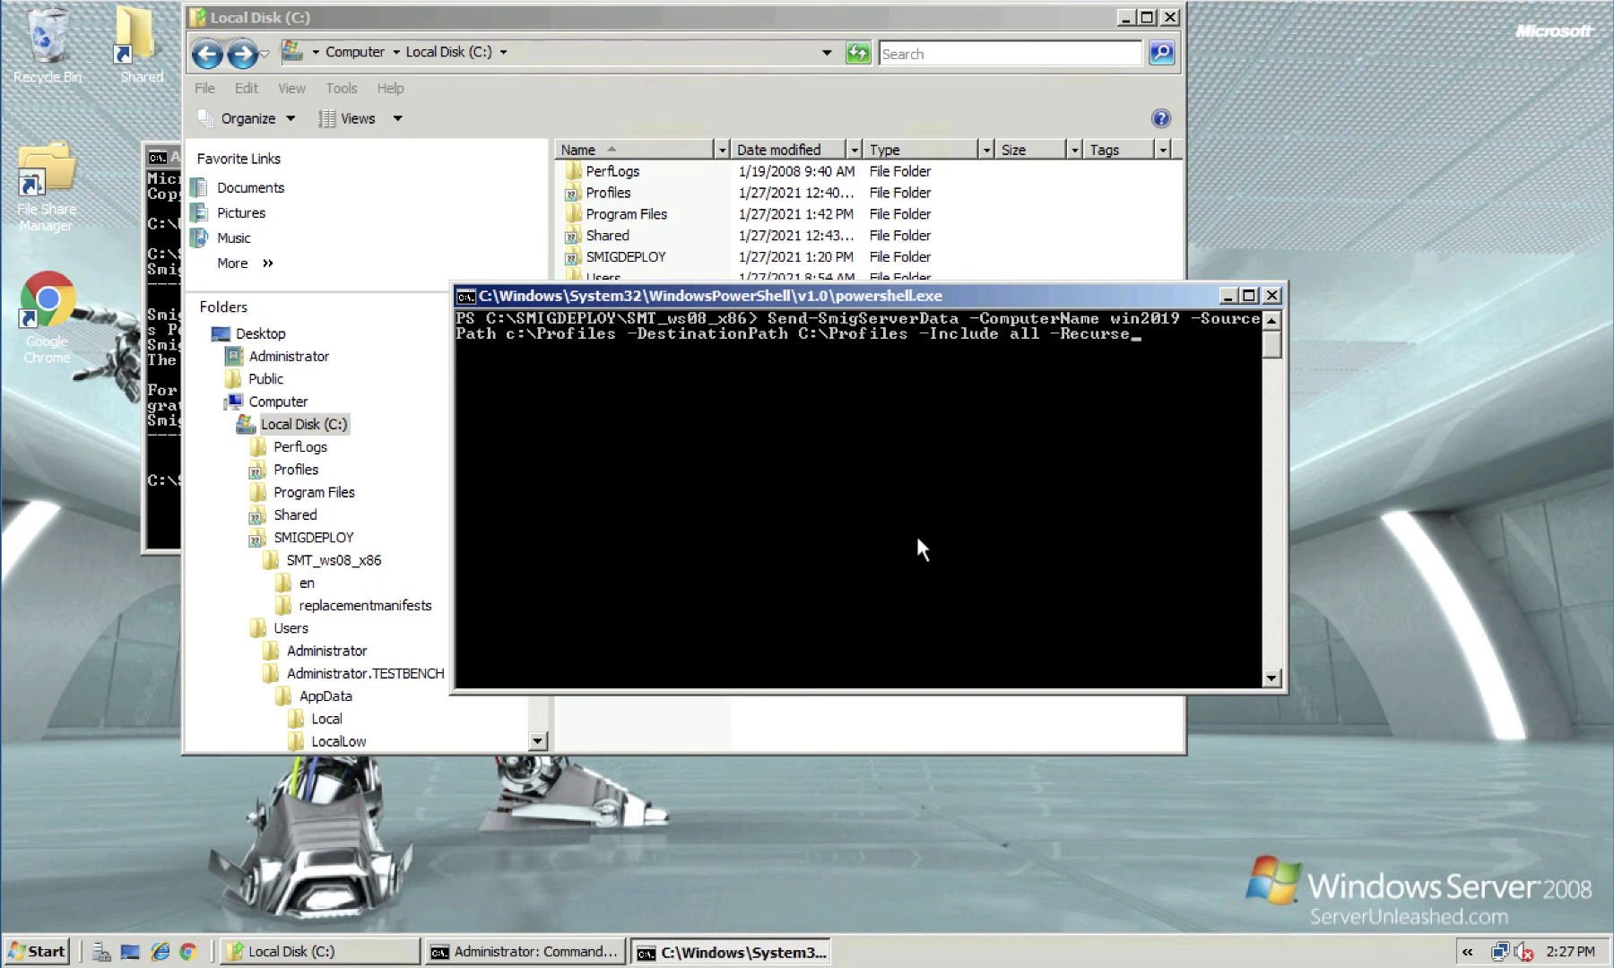
key(Left)
key(Left)
key(Left)
key(Left)
key(Left)
key(Left)
key(Left)
key(Left)
key(Left)
key(Left)
key(Left)
key(Left)
key(Left)
key(Left)
key(Left)
key(Left)
key(Left)
key(Left)
key(Left)
key(Left)
key(Left)
key(Left)
key(Left)
key(Left)
key(Left)
key(Left)
key(Left)
key(Left)
key(Left)
key(Left)
key(Left)
key(Left)
key(Left)
key(Right)
key(Right)
key(BackSpace)
key(BackSpace)
key(BackSpace)
key(BackSpace)
key(BackSpace)
key(BackSpace)
key(BackSpace)
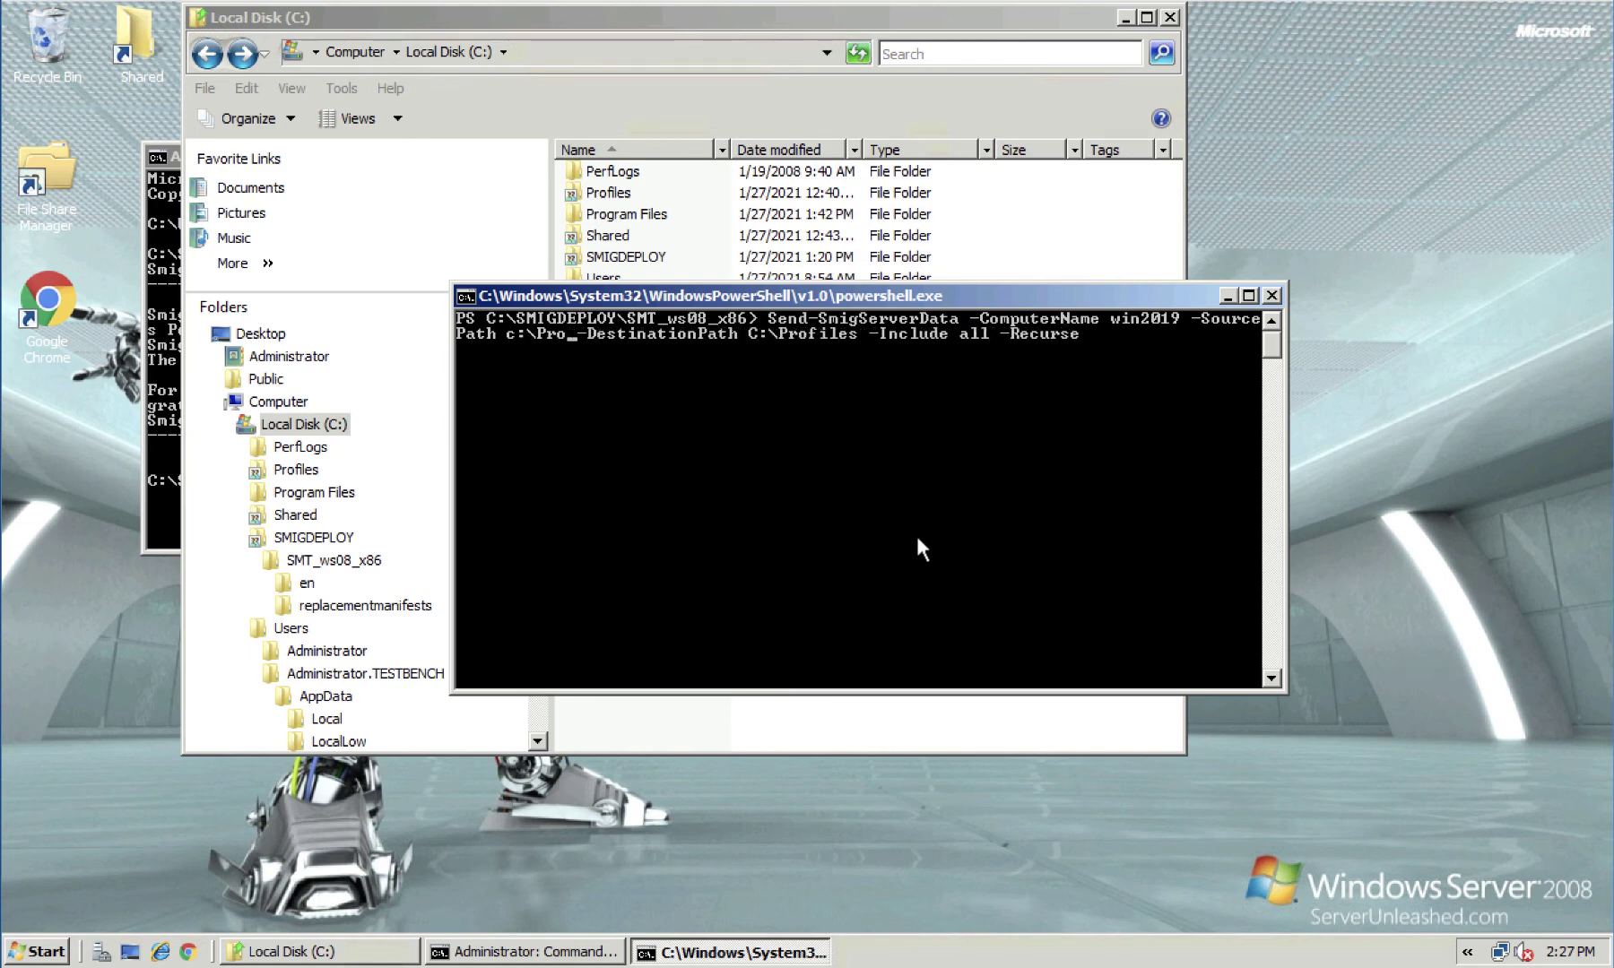
key(BackSpace)
text(Shared)
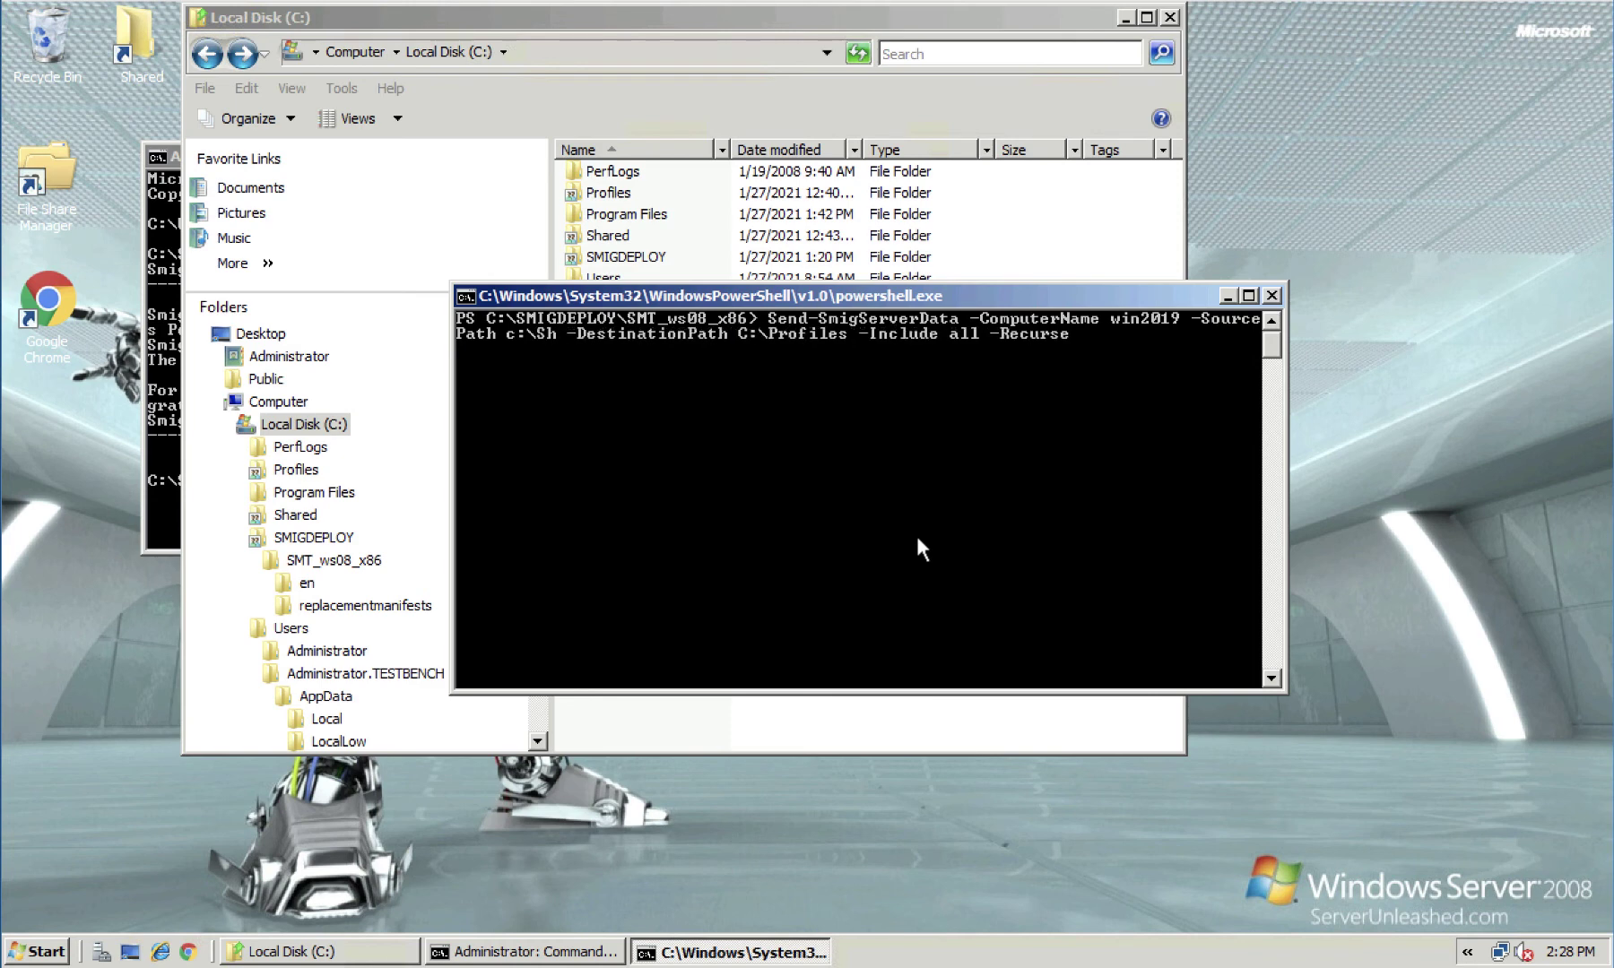
- Change the destination path to C:\Shared and run the Send-SmigServerData command
key(Right)
key(Right)
key(Right)
key(Right)
key(Right)
key(Right)
key(Right)
key(Right)
key(Right)
key(Right)
key(Right)
key(Right)
key(Right)
key(Right)
key(Right)
key(Right)
key(Right)
key(Right)
key(Right)
key(Right)
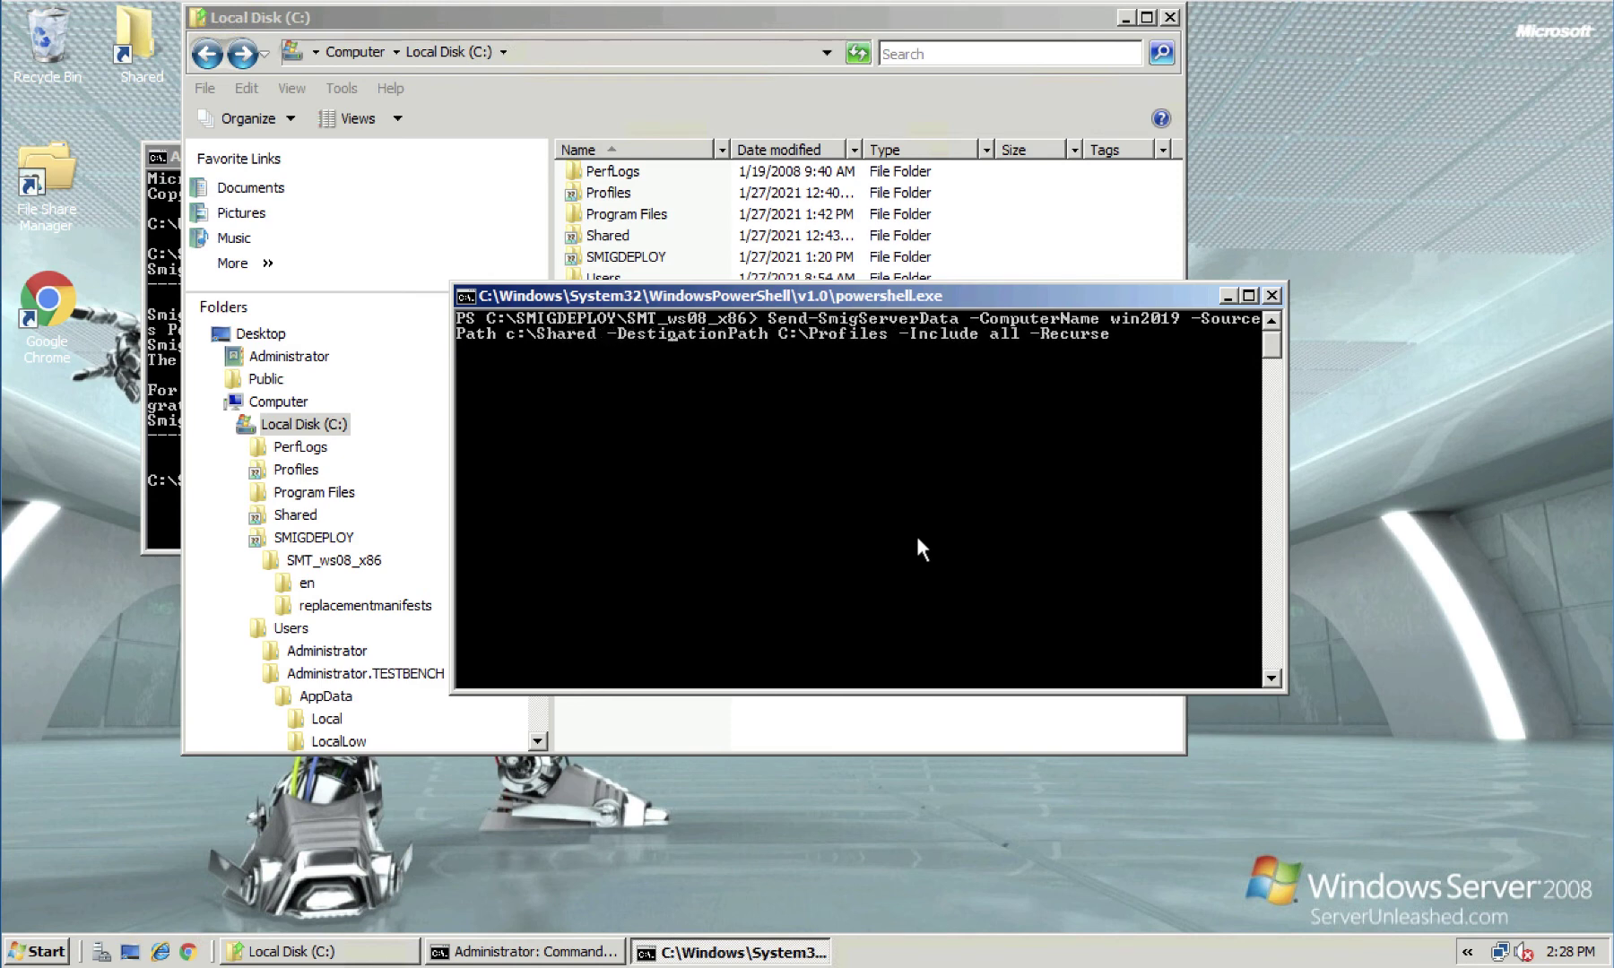
key(Right)
key(Right)
key(Right)
key(Right)
key(Right)
key(Right)
key(Left)
key(Left)
key(Left)
key(Left)
key(Left)
key(Left)
key(BackSpace)
key(BackSpace)
key(BackSpace)
key(BackSpace)
key(BackSpace)
key(BackSpace)
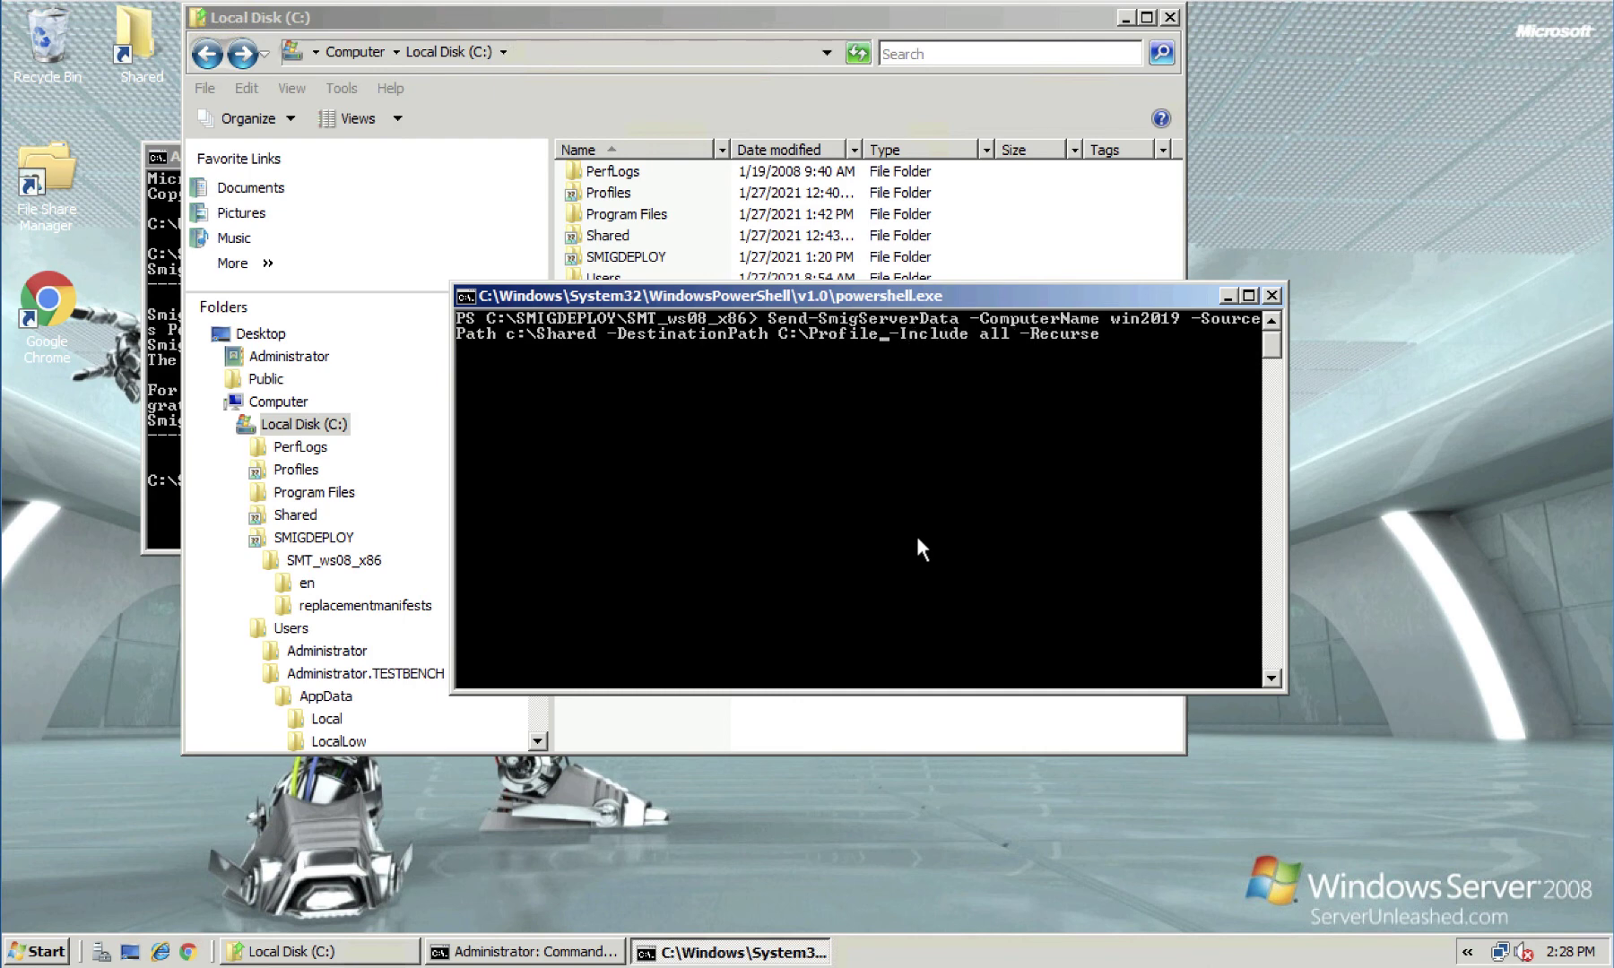
key(BackSpace)
key(BackSpace)
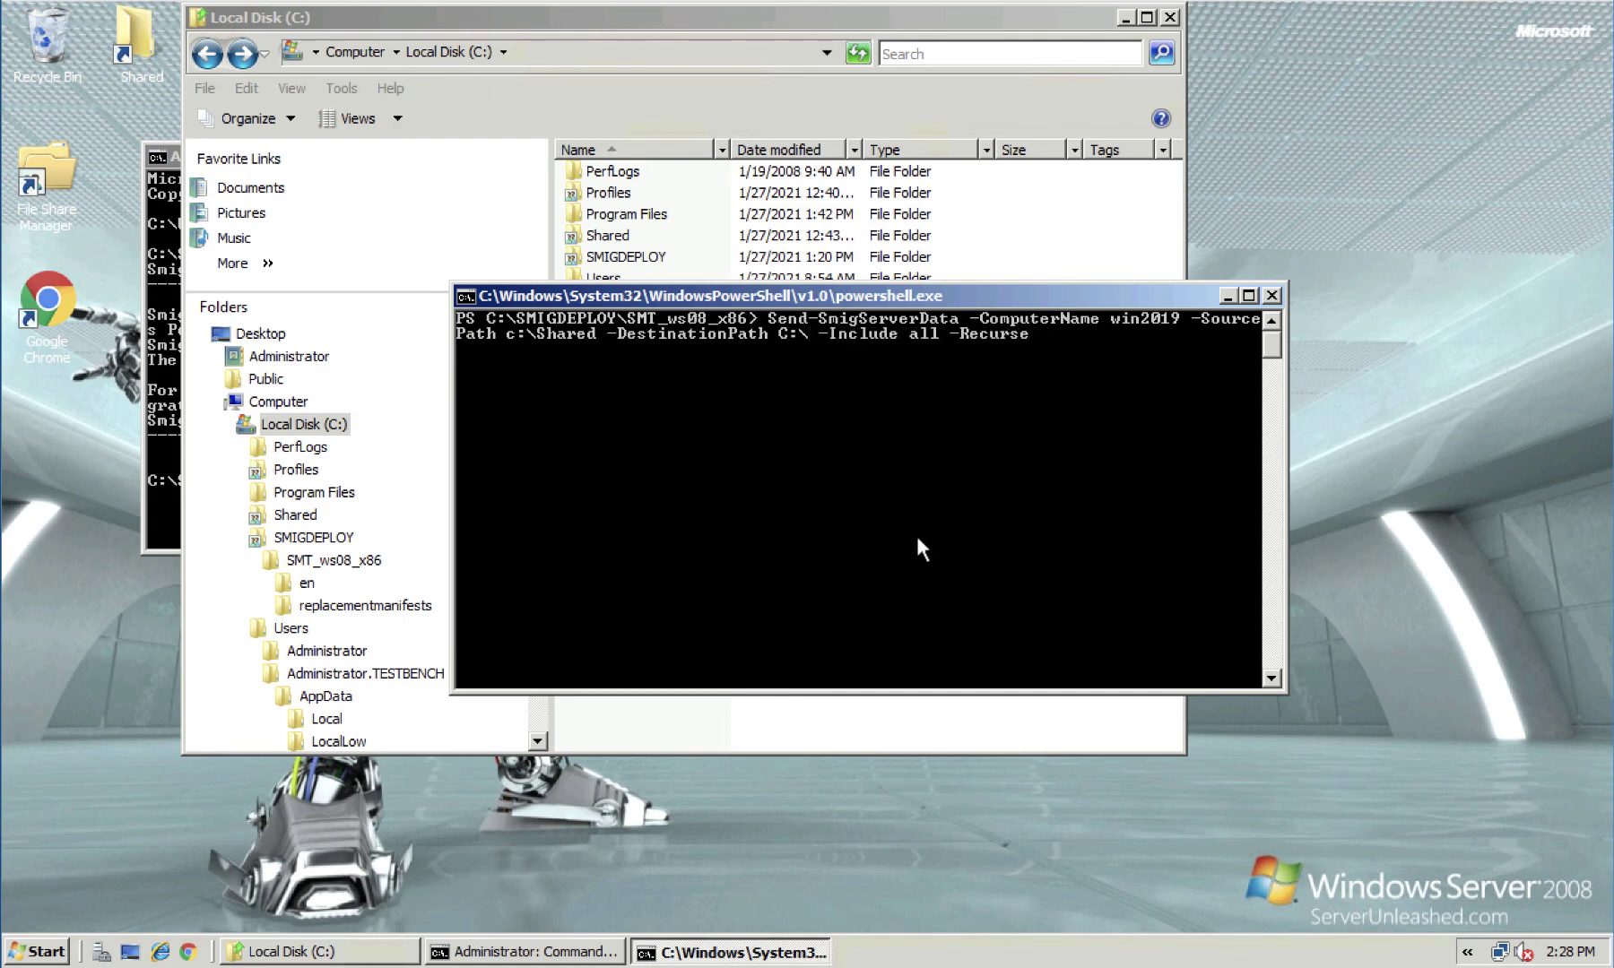
text(Shared)
key(Right)
key(Right)
key(Right)
key(Right)
key(Right)
key(Right)
key(Right)
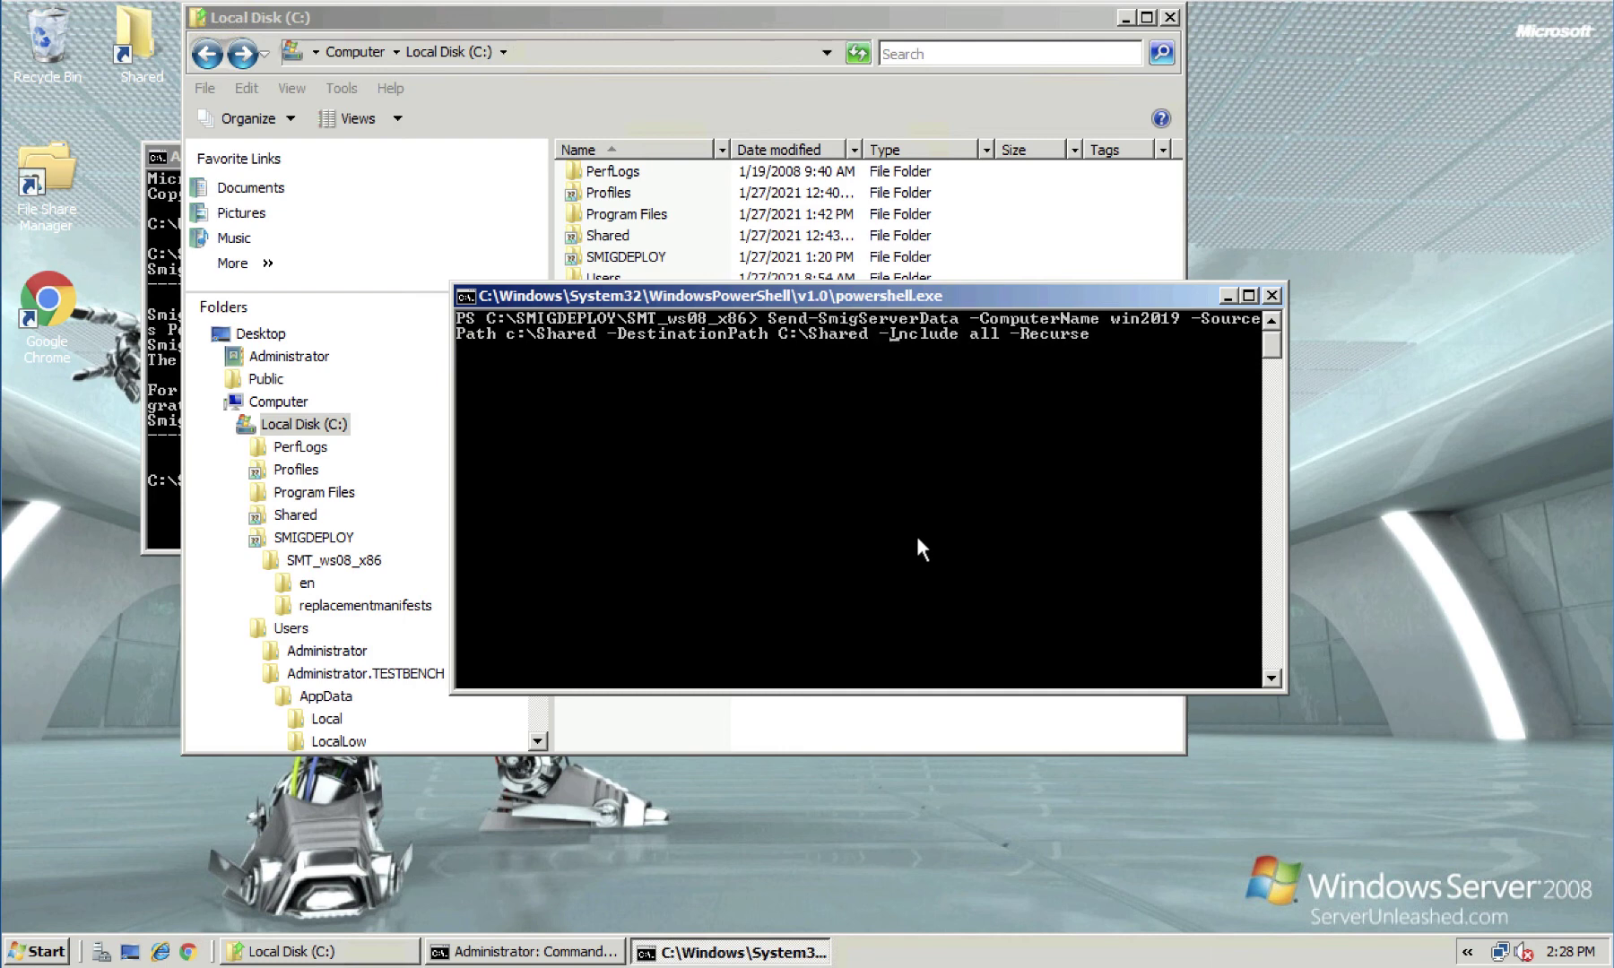
key(Right)
key(Right)
key(Right)
key(Right)
key(Right)
key(Right)
key(Right)
key(Right)
key(Right)
key(Right)
key(Right)
key(Right)
key(Return)
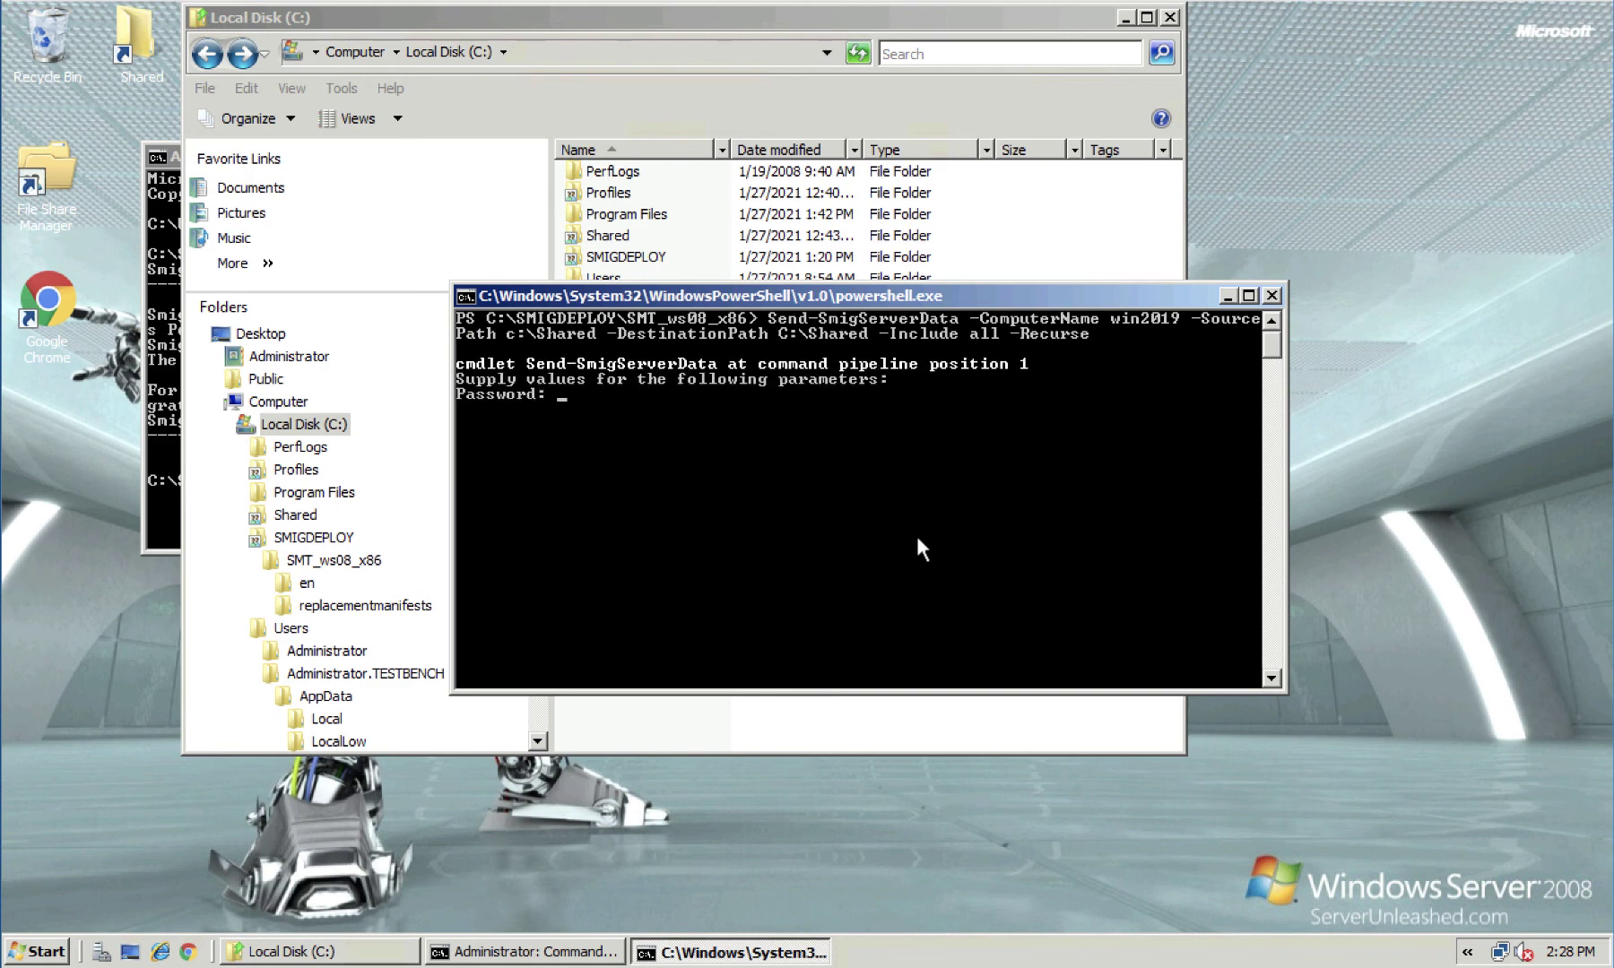
- Enter the password to send the Shared folder, then switch to Server 2019 to see it finish
text(********)
key(Return)
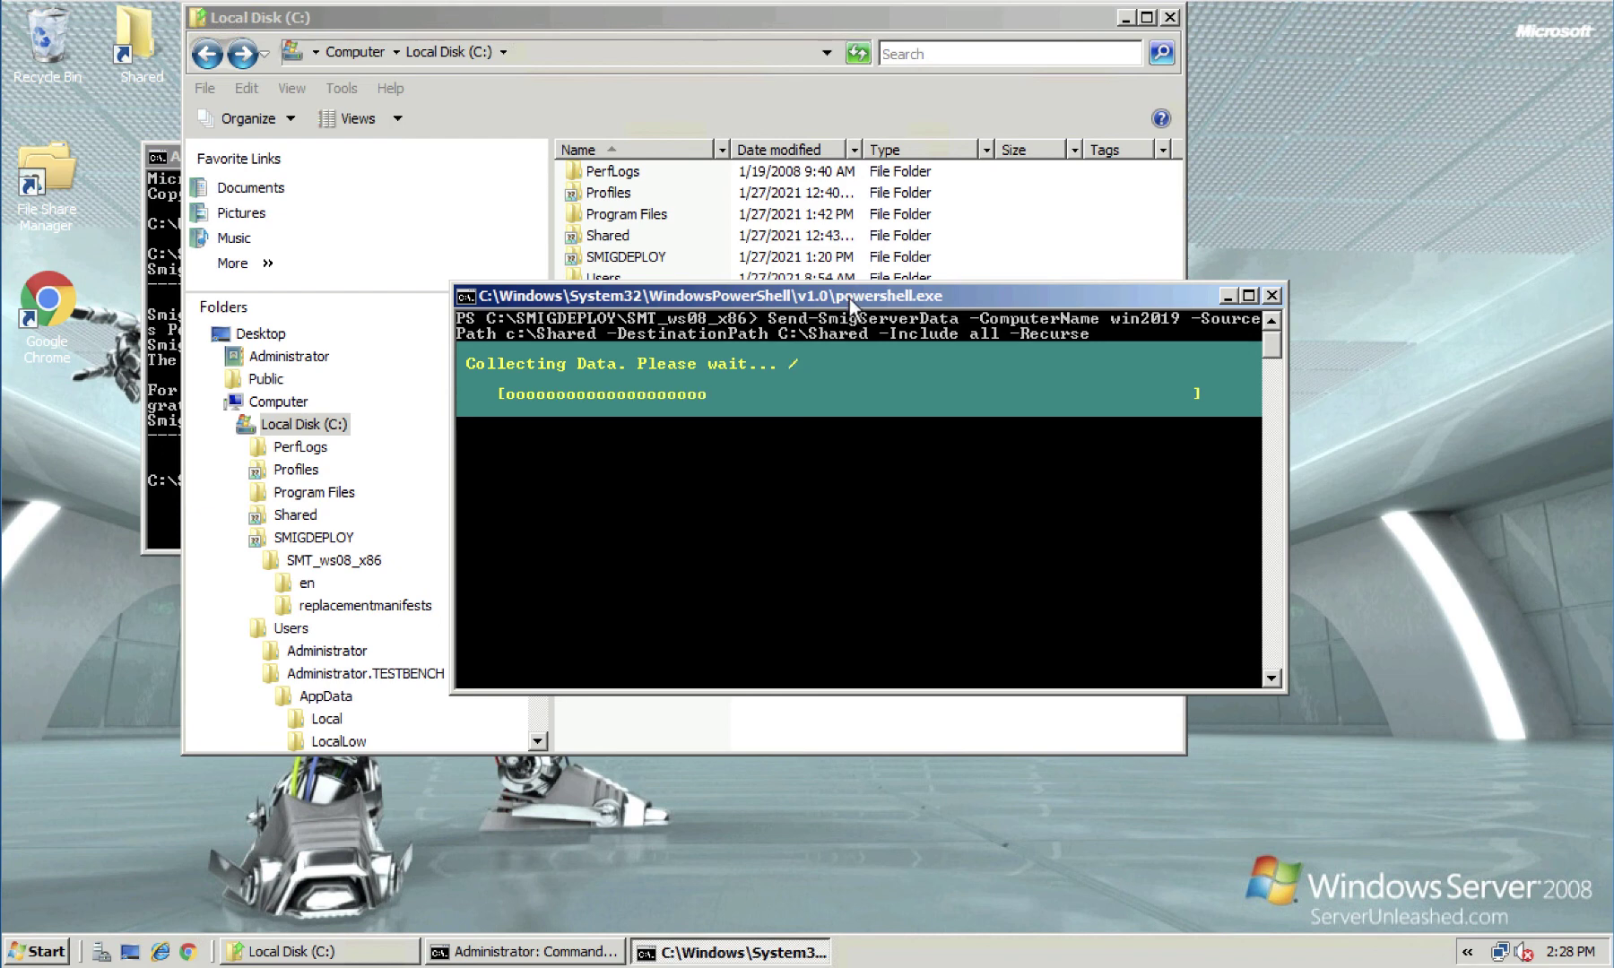
drag(848, 298, 850, 396)
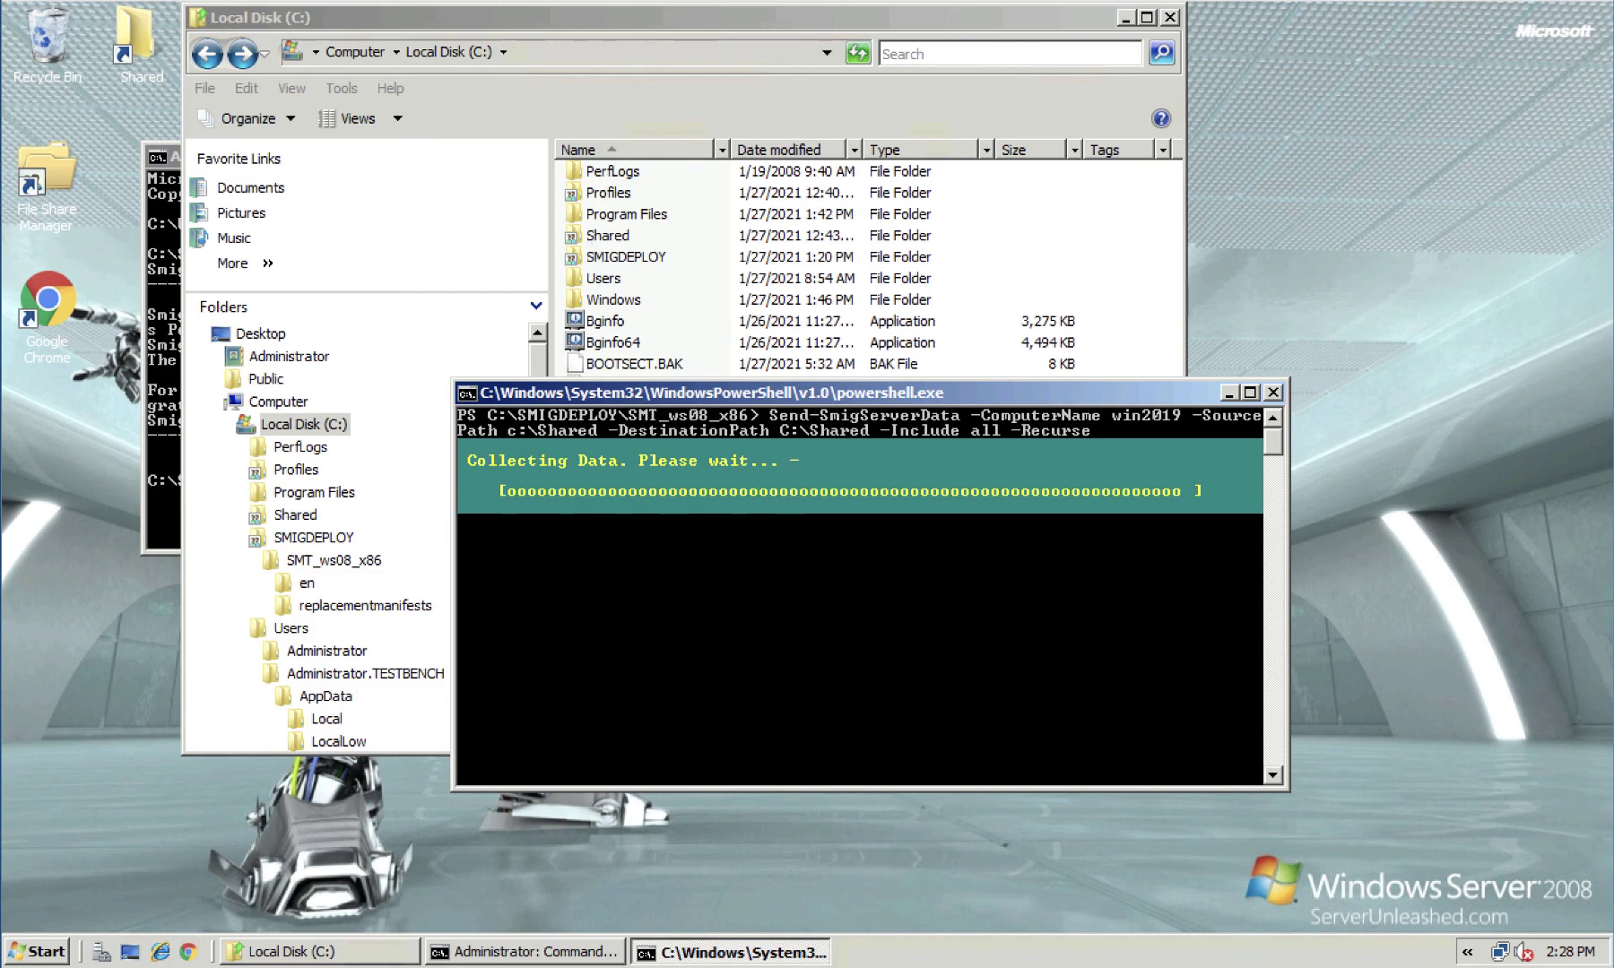
mouse_move(1202, 967)
click(1153, 857)
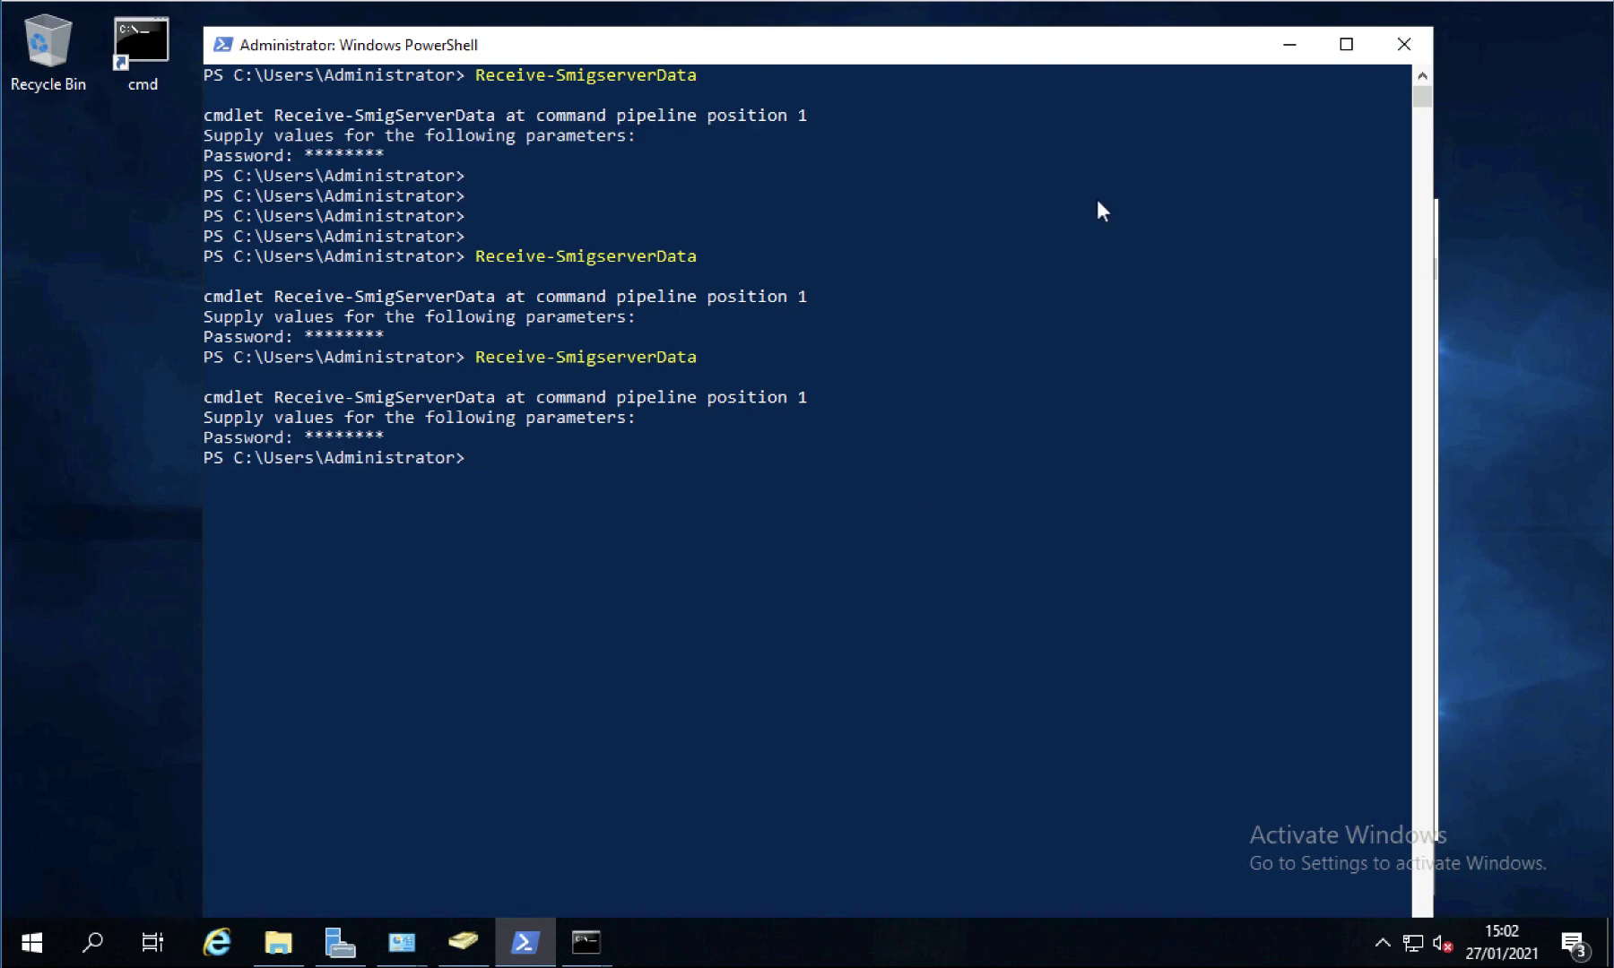
- Confirm C:\Shared holds the 12 migrated items, then launch fsmgmt.msc from PowerShell
click(278, 941)
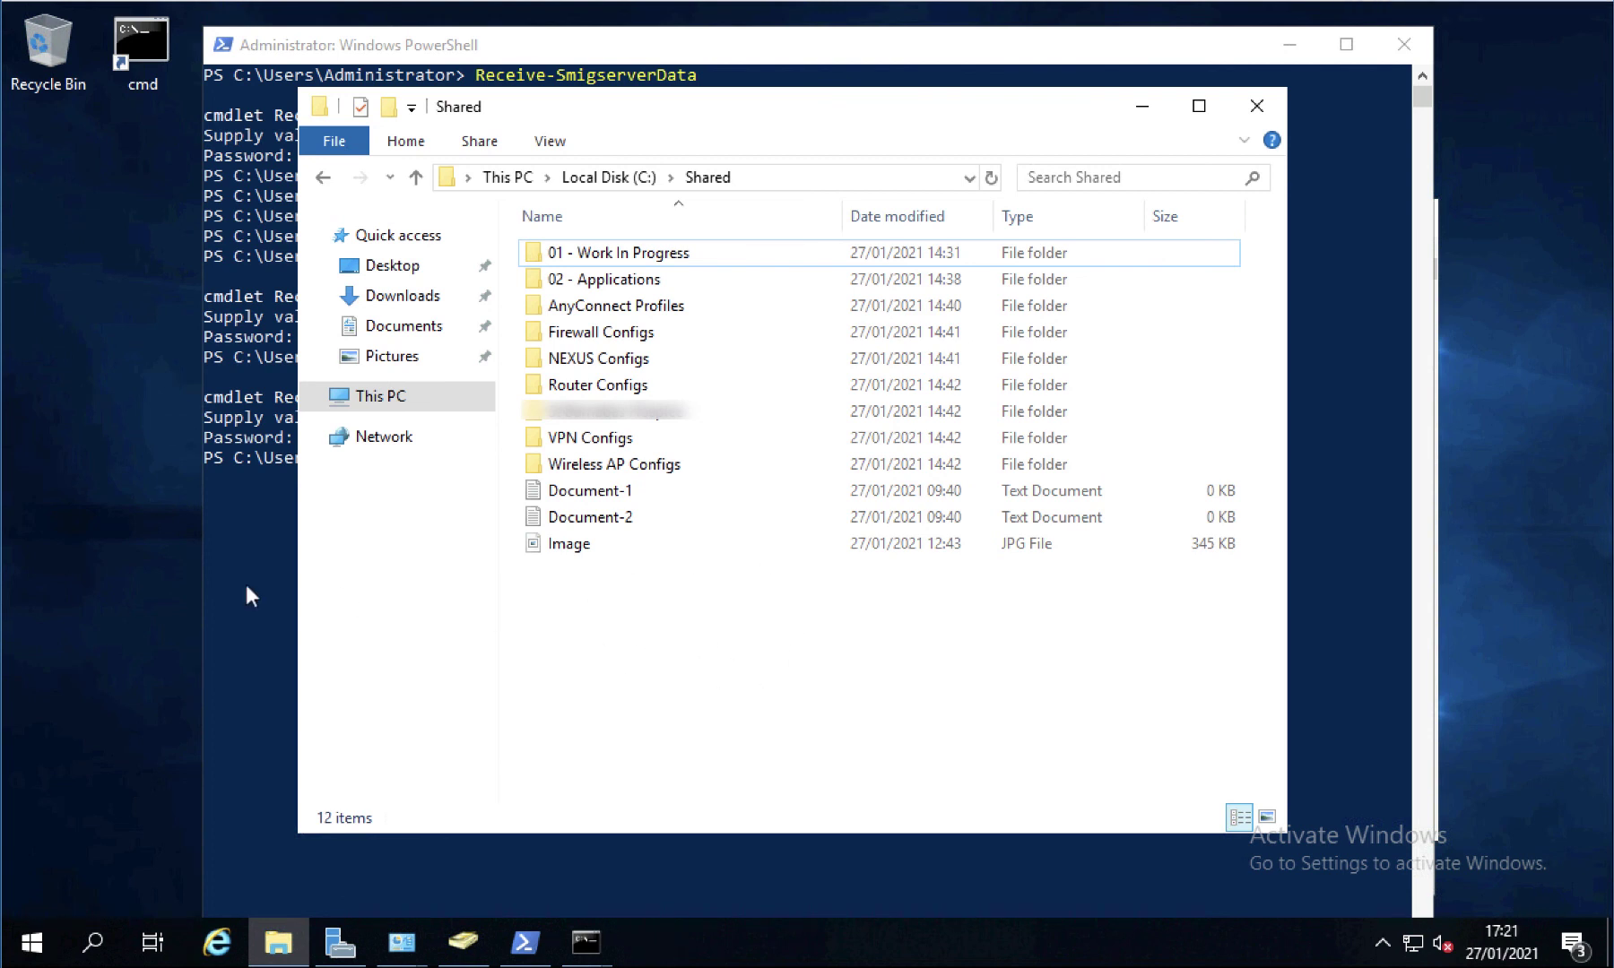
click(242, 564)
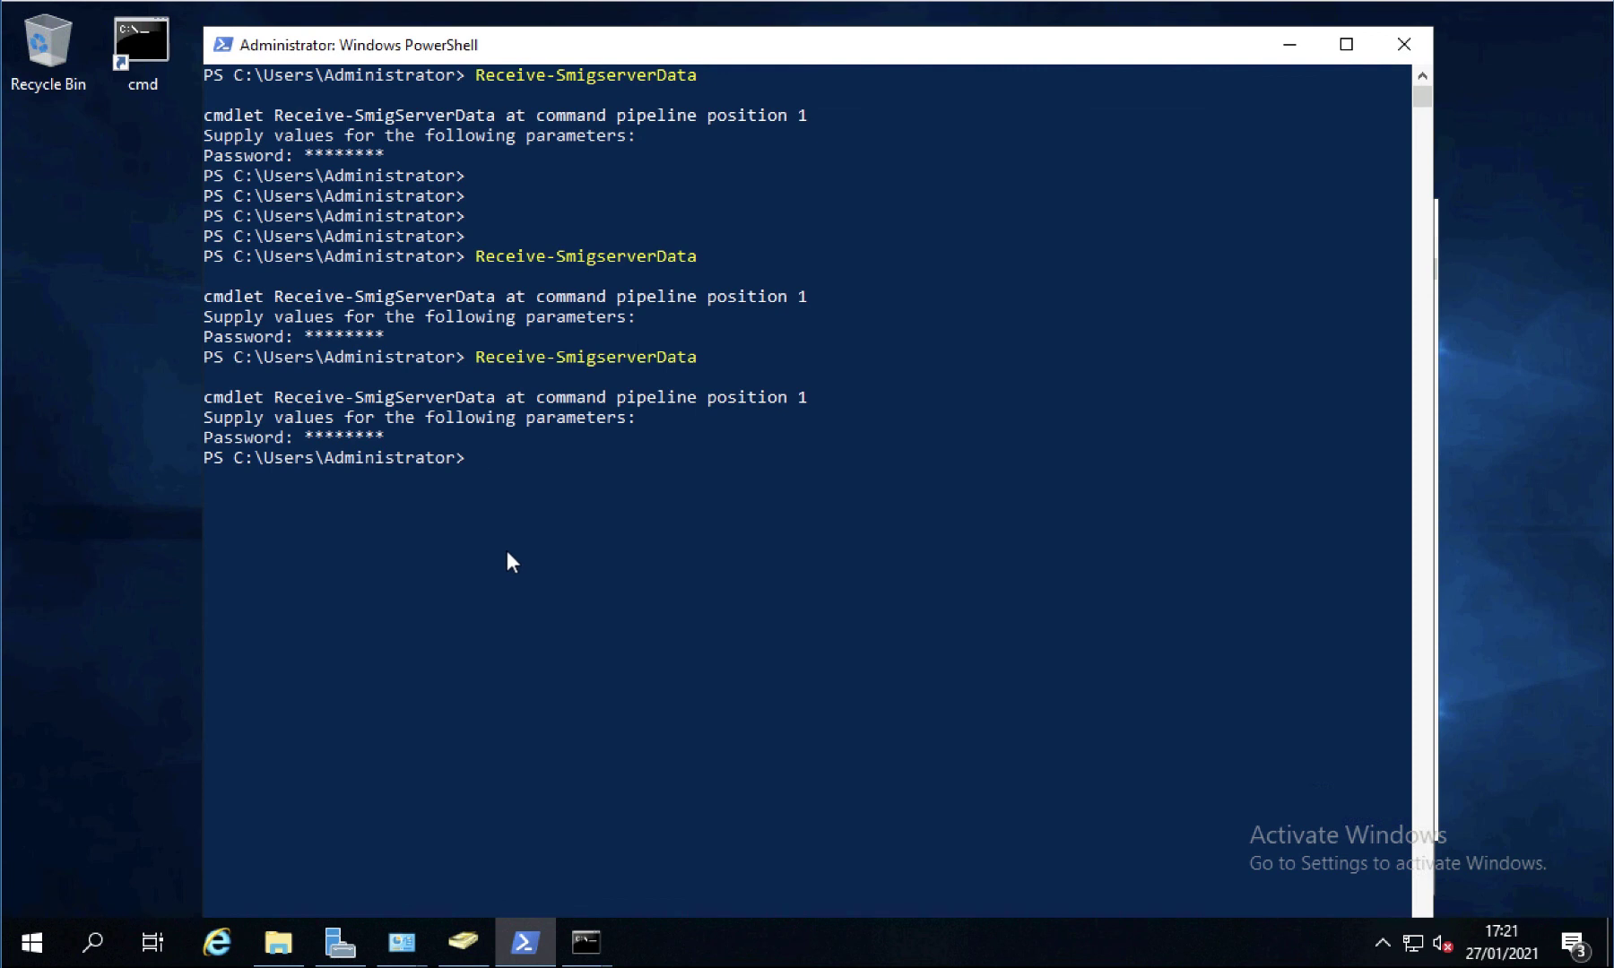
text(fsm)
text(.msc)
key(Return)
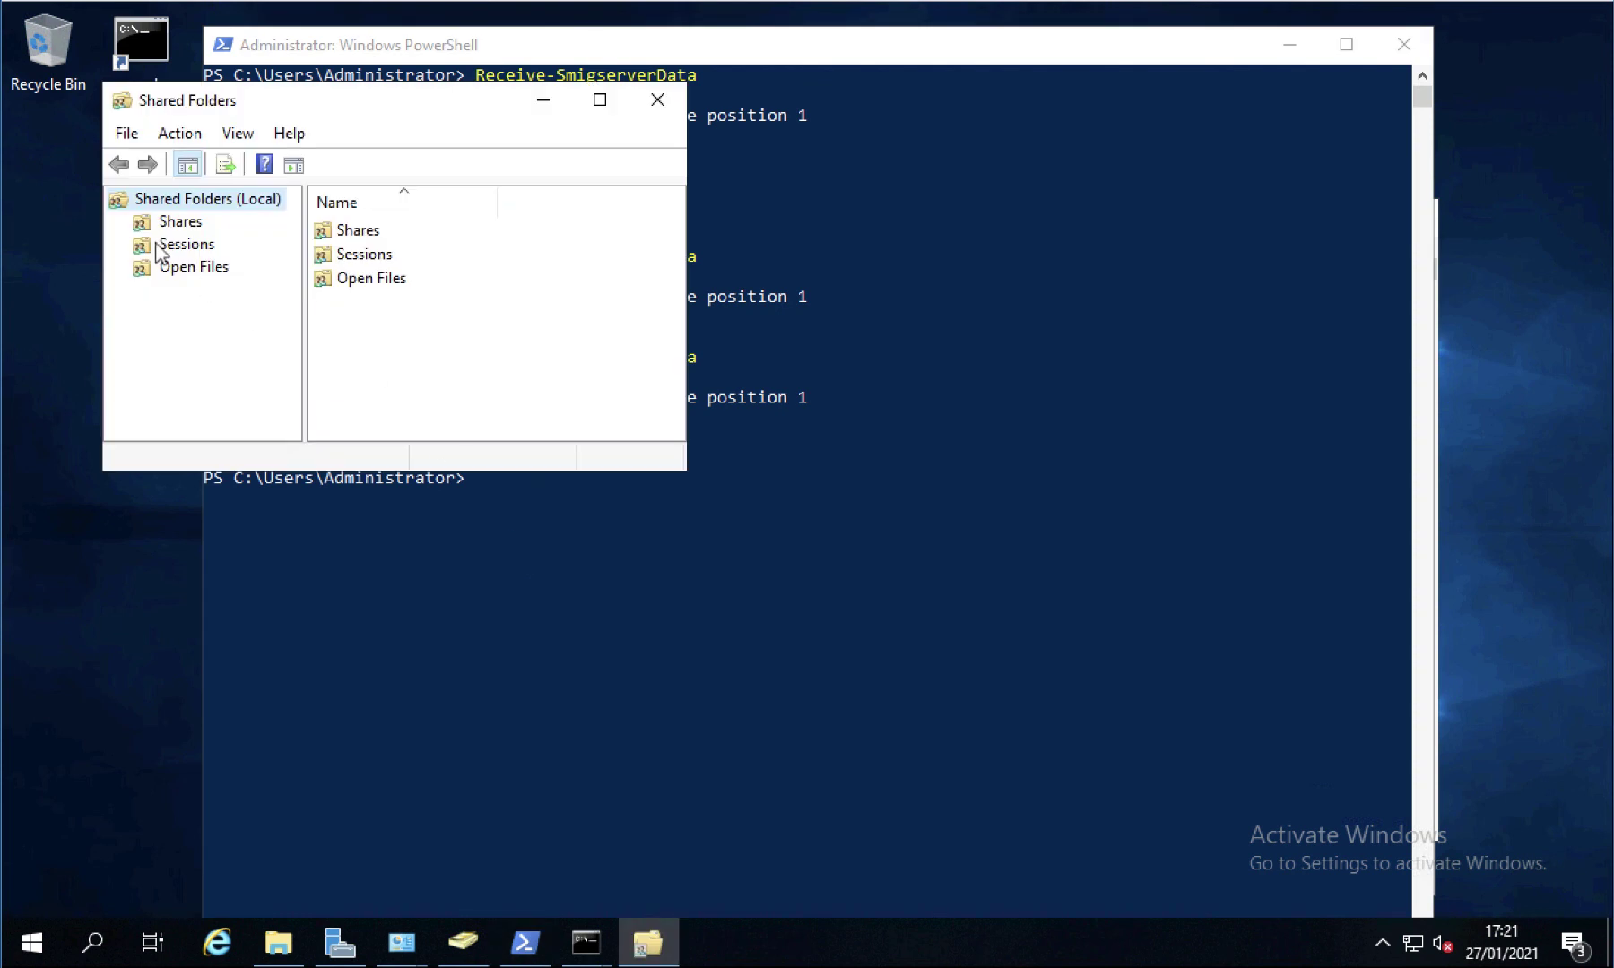
- Confirm the Shared share points to C:\Shared, then close Shared Folders, PowerShell, Explorer, cmd and firewall windows
click(172, 222)
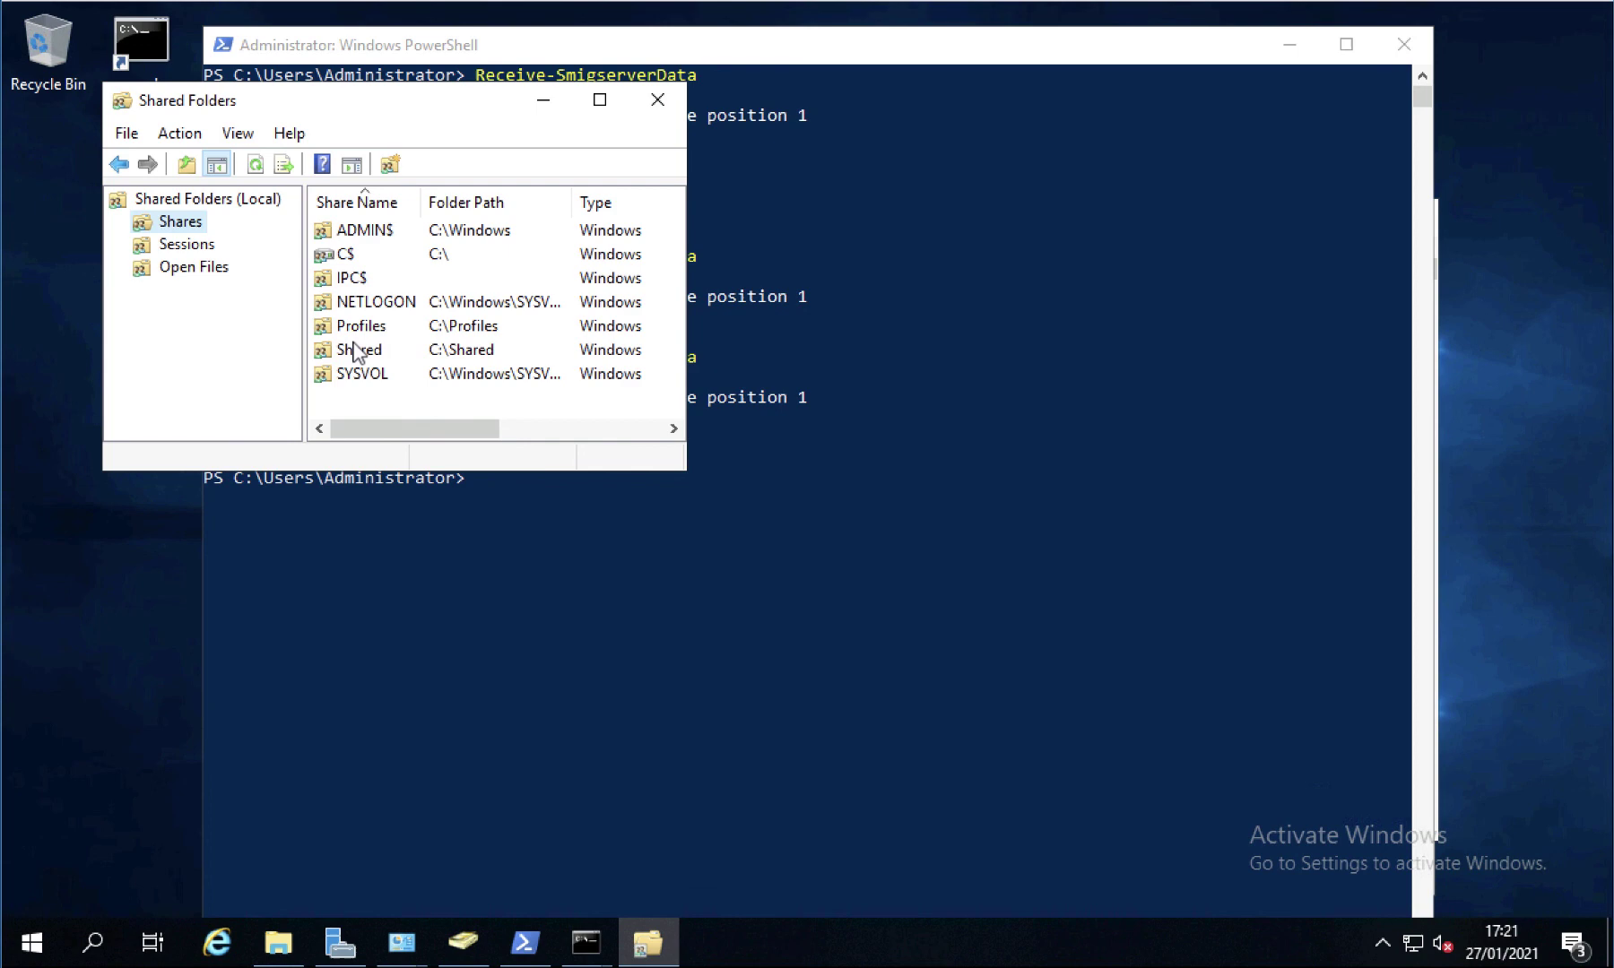
click(659, 98)
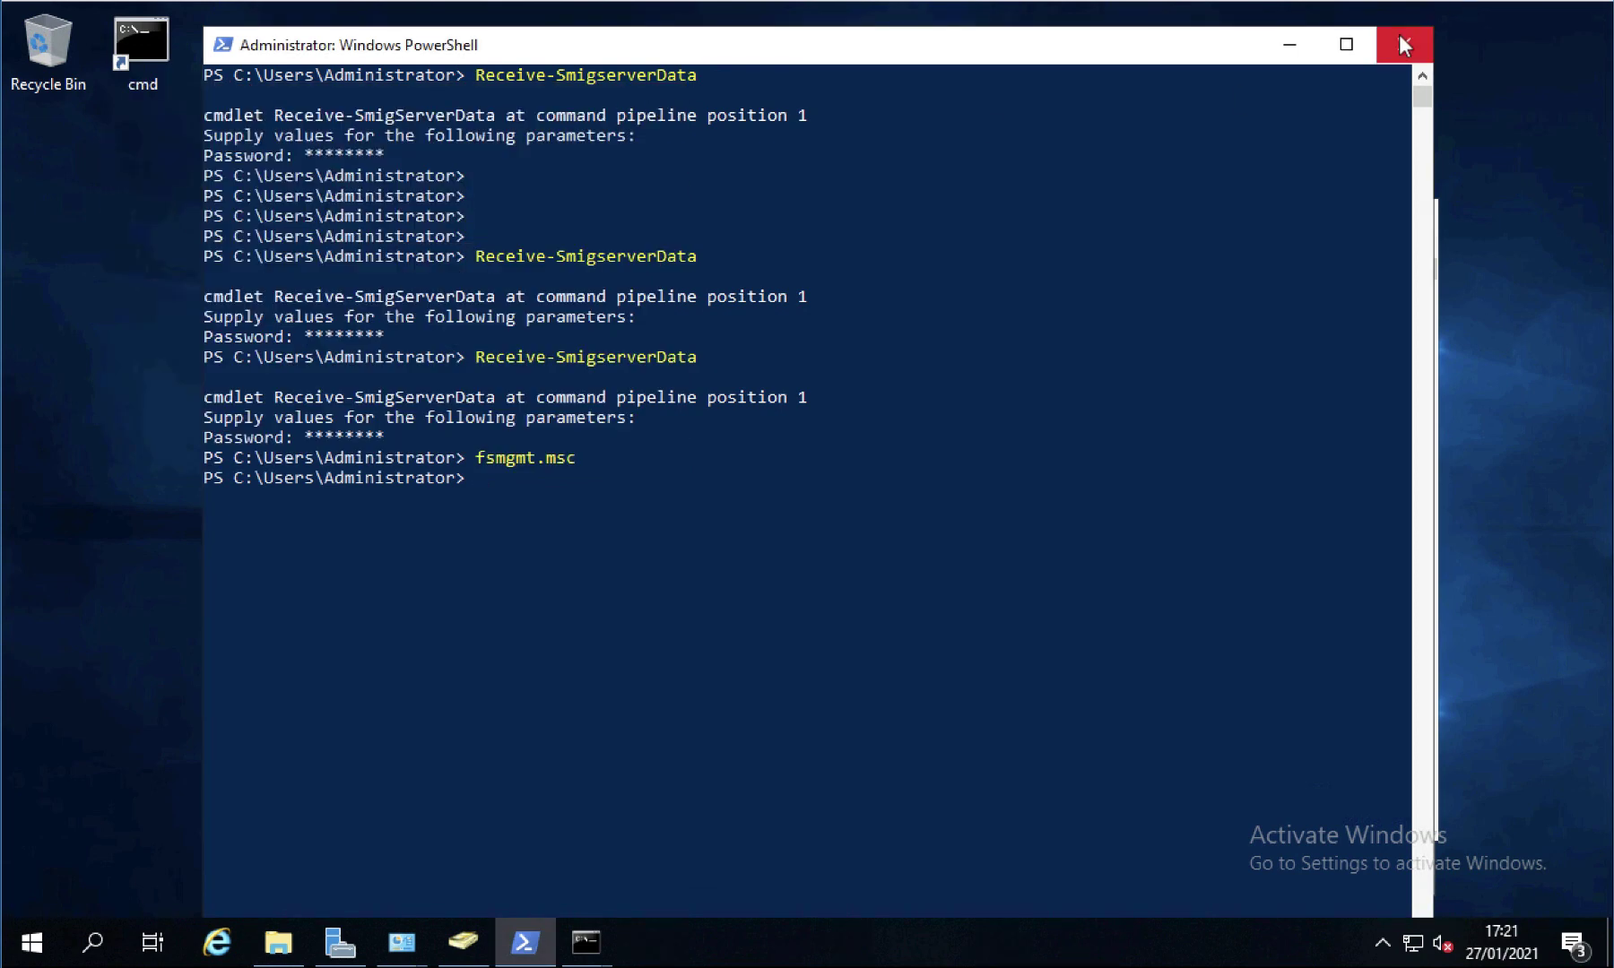
click(1406, 41)
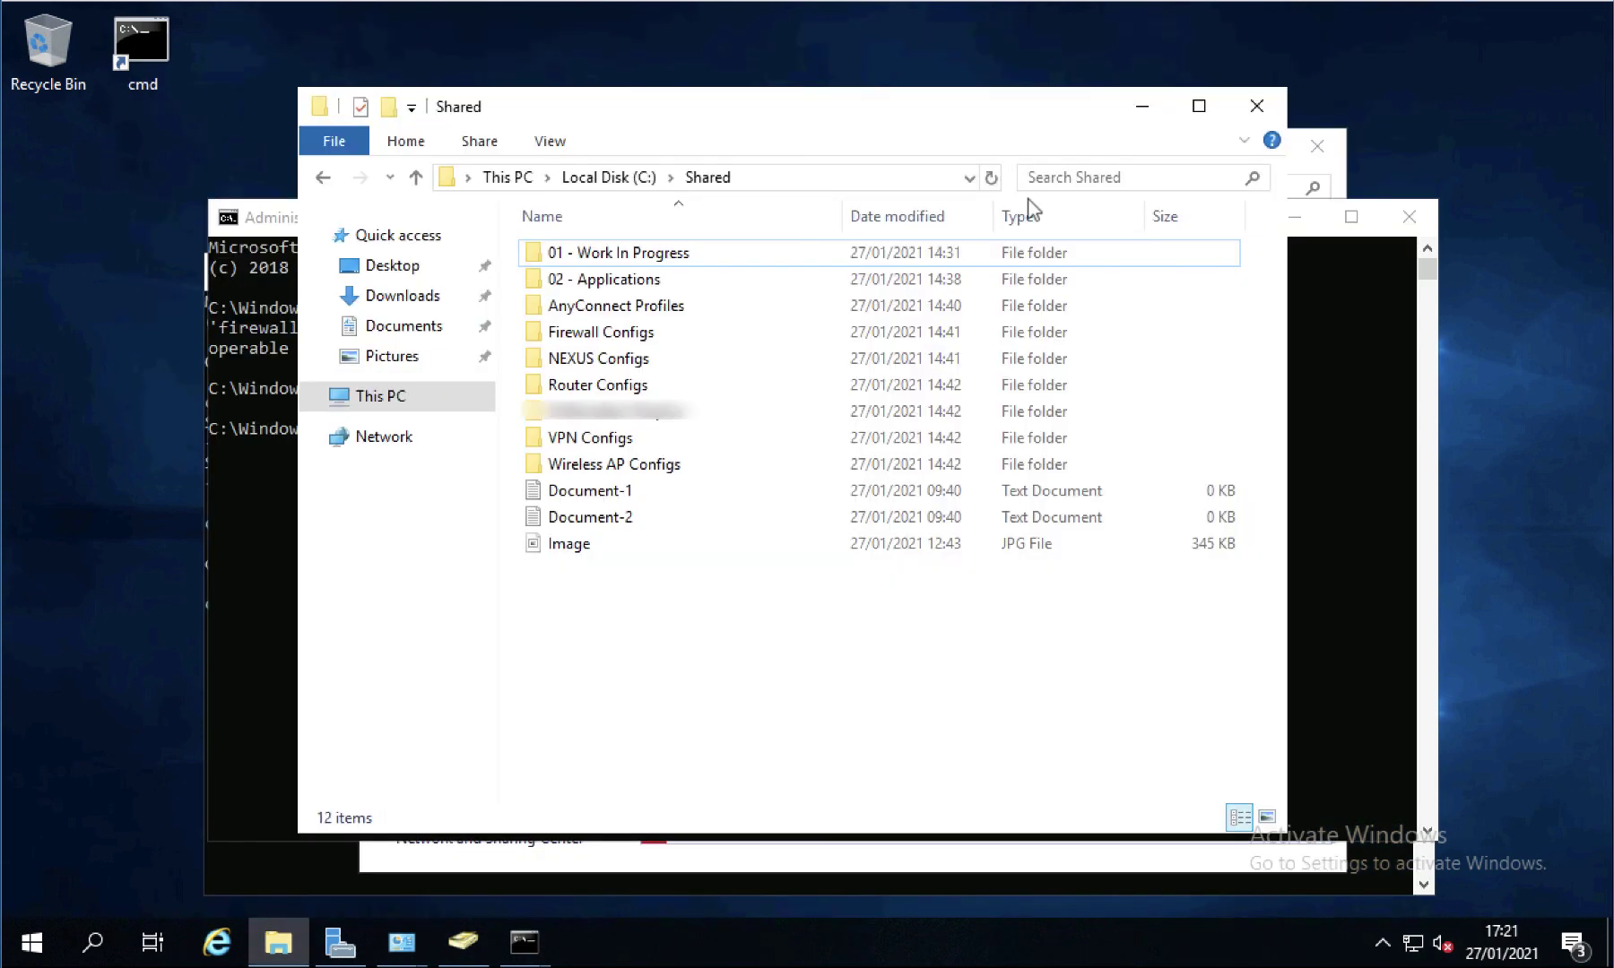
click(1255, 107)
click(1407, 216)
click(1318, 146)
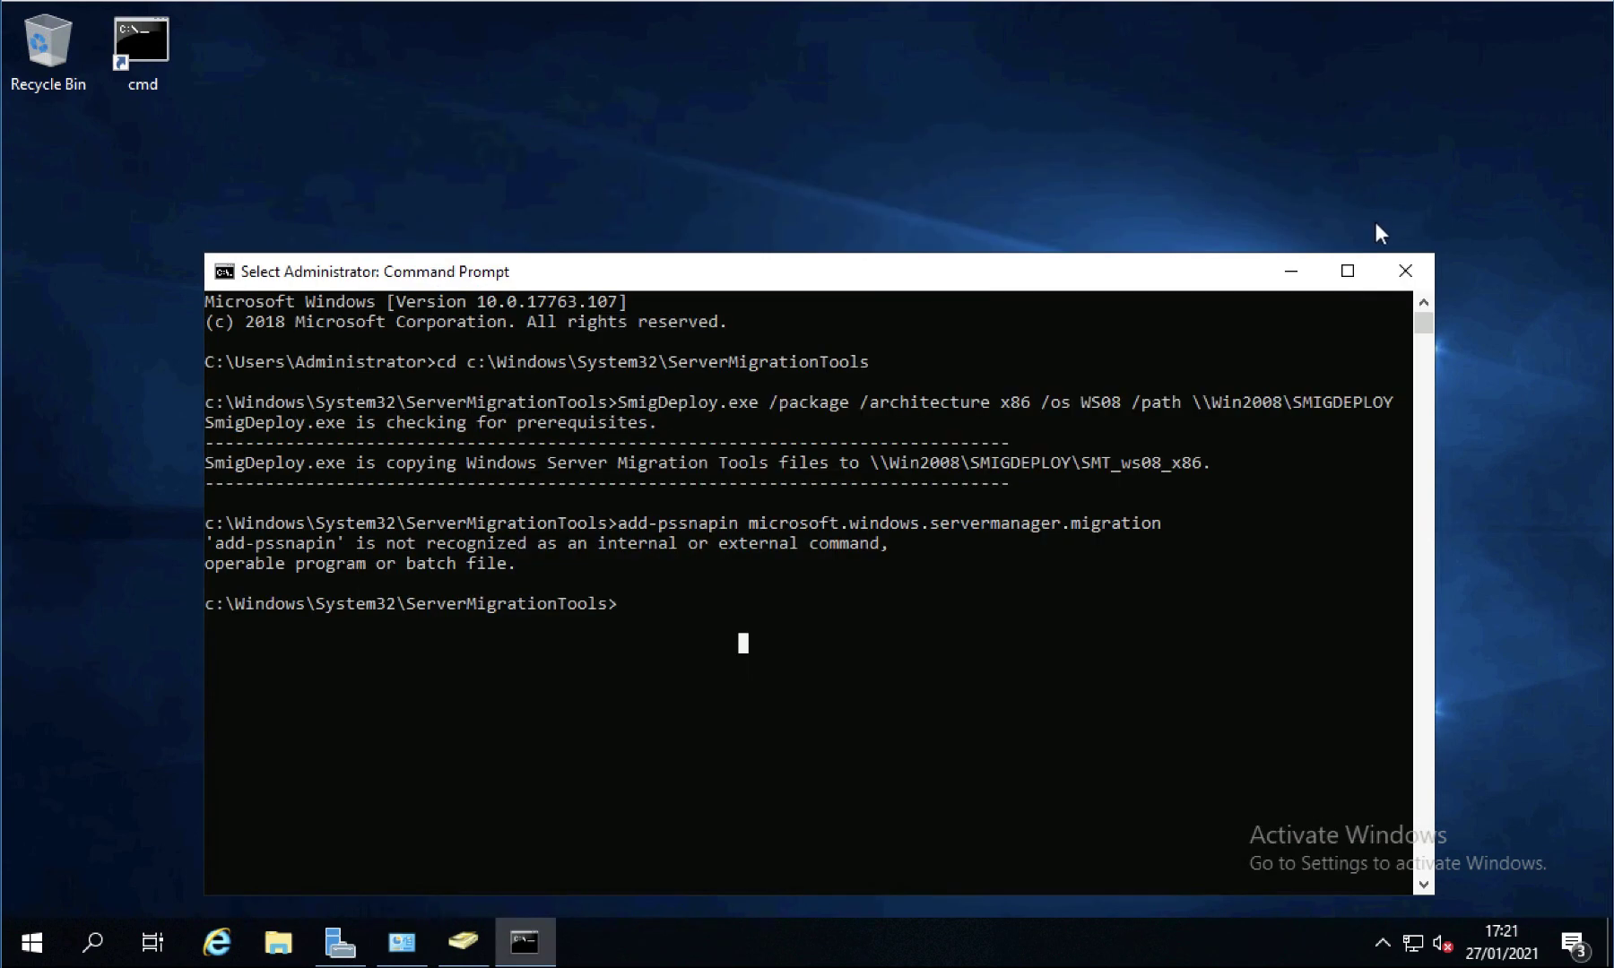
- Close the remaining Command Prompt window, leaving an empty desktop
click(1406, 270)
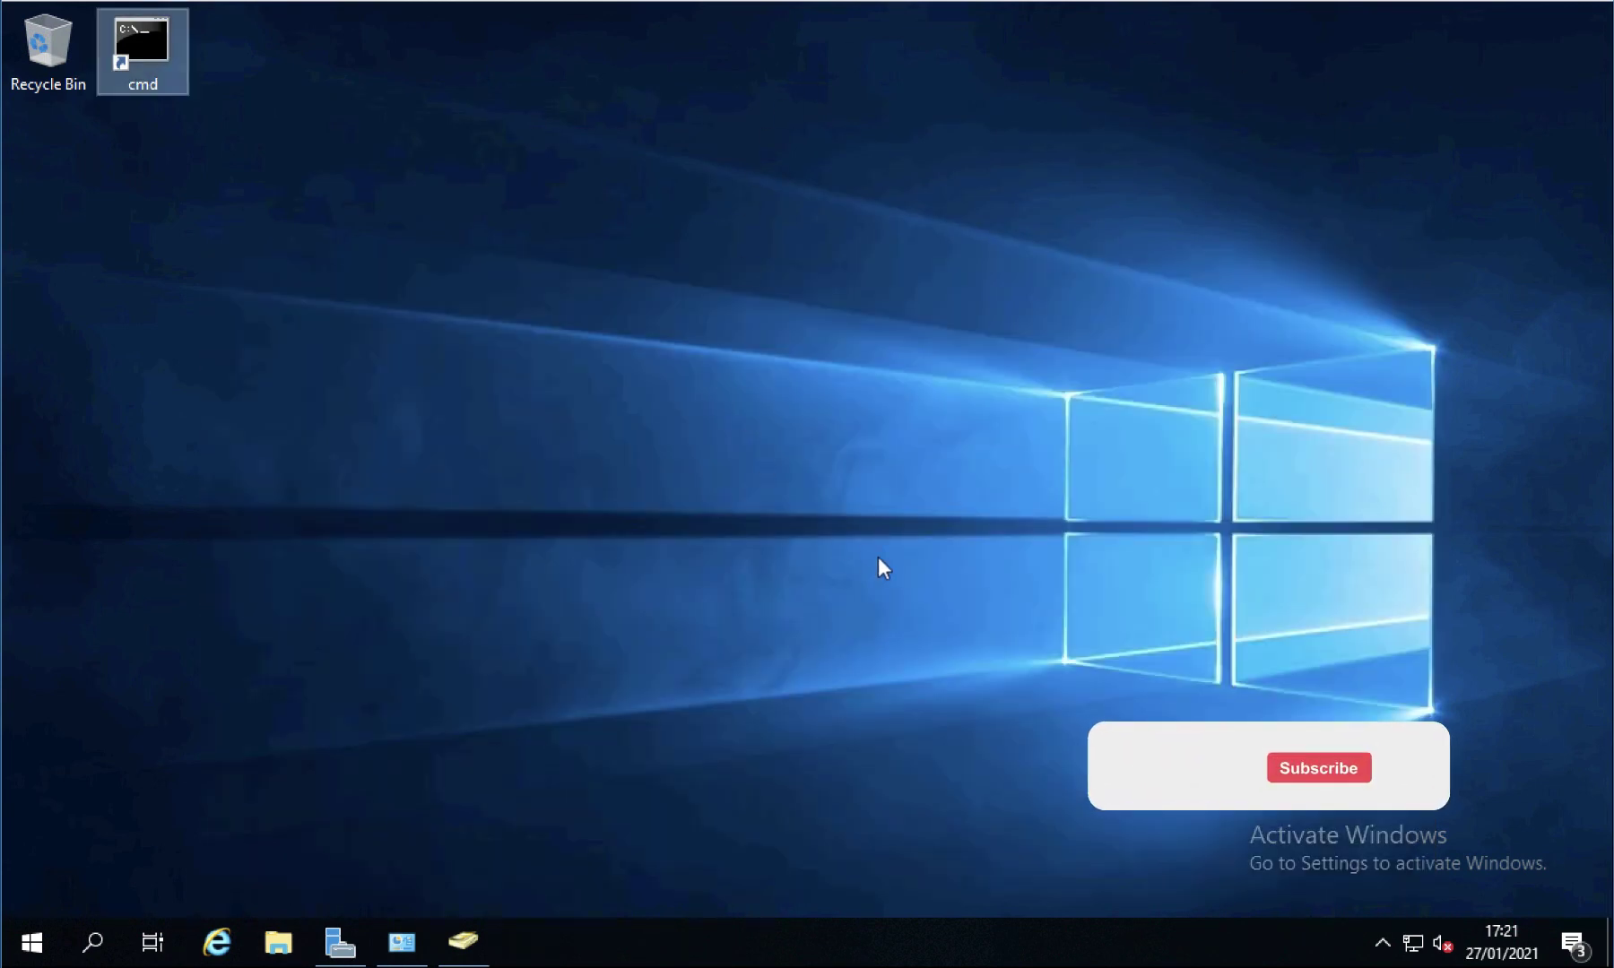